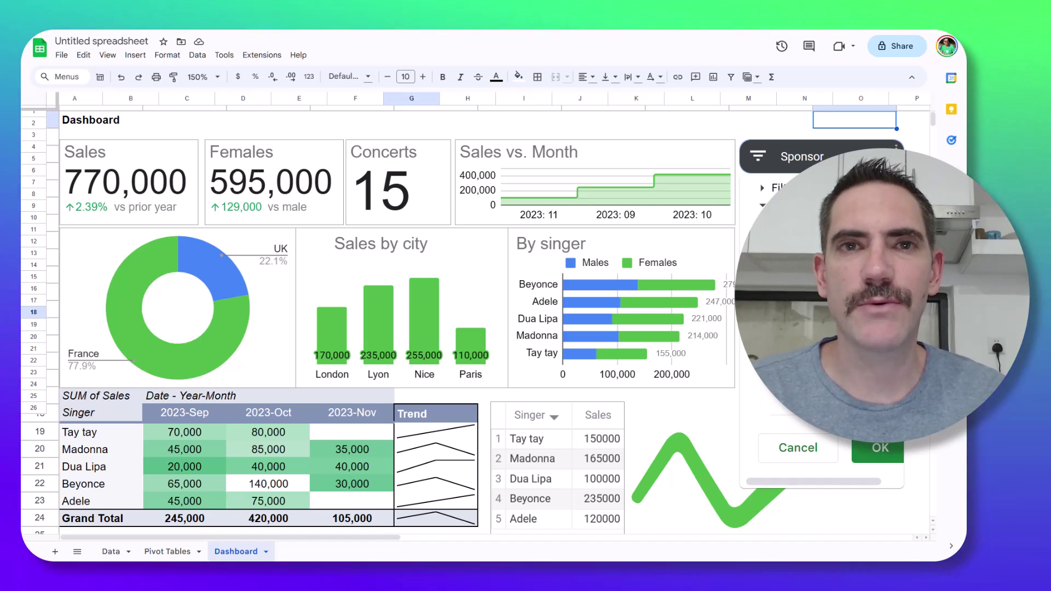
Apply the Sponsor slicer filter and check the #N/A error on the trend sparklines
click(880, 450)
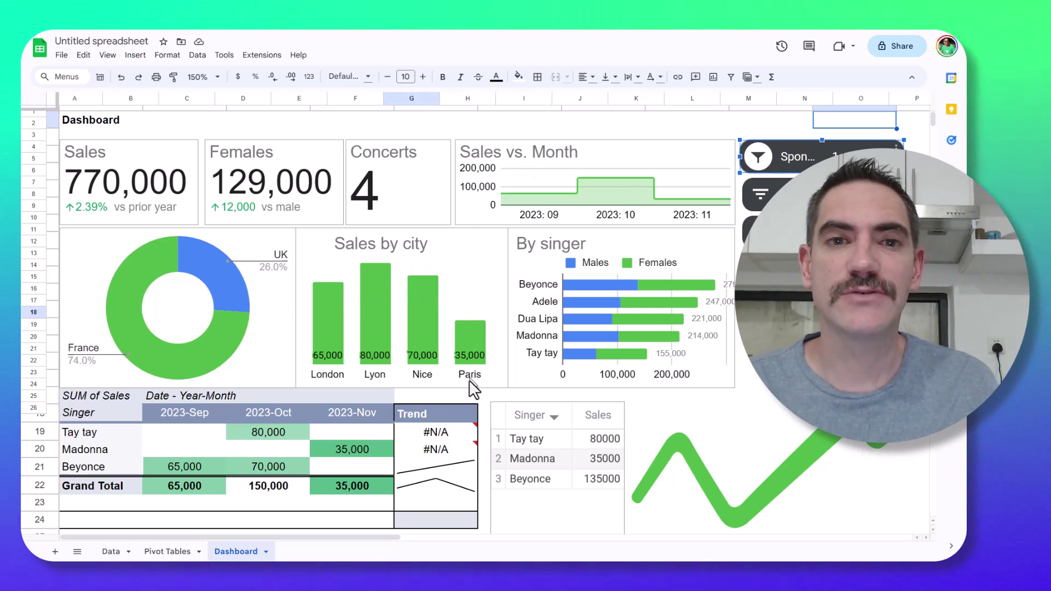
mouse_move(437, 432)
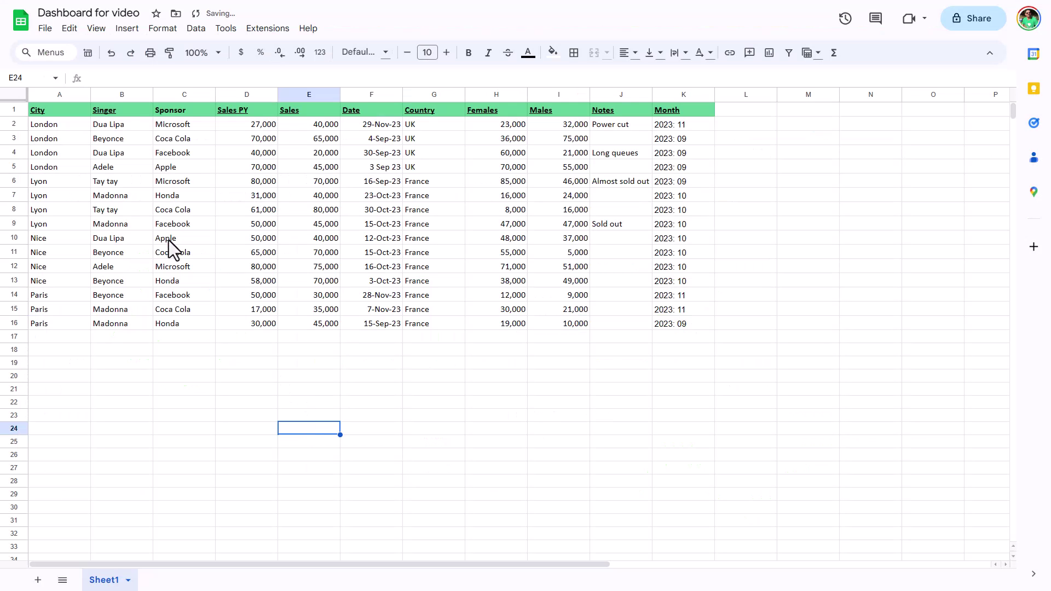
Rename Sheet1 to 'Raw data'
double_click(104, 580)
text(Raw data)
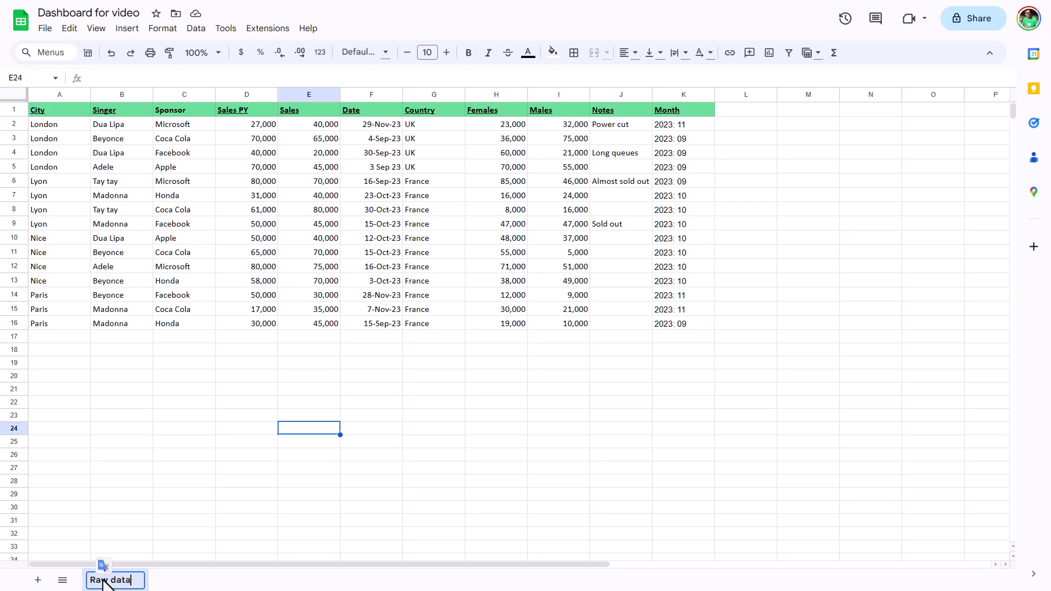
key(Return)
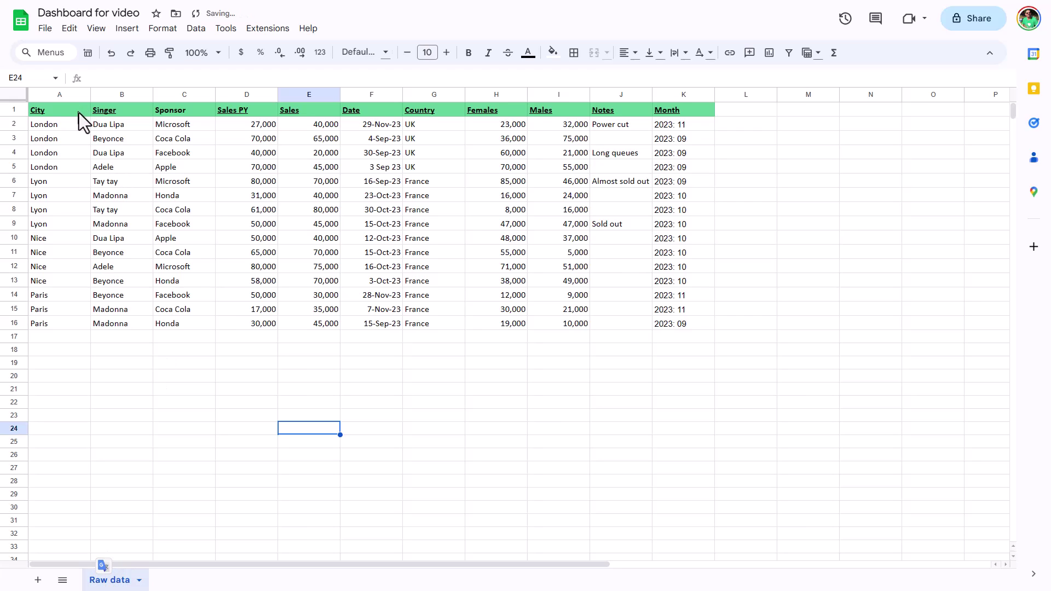
Review the Sales header, the F2 date, the J2 note and the K2 Month formula
click(317, 113)
click(389, 123)
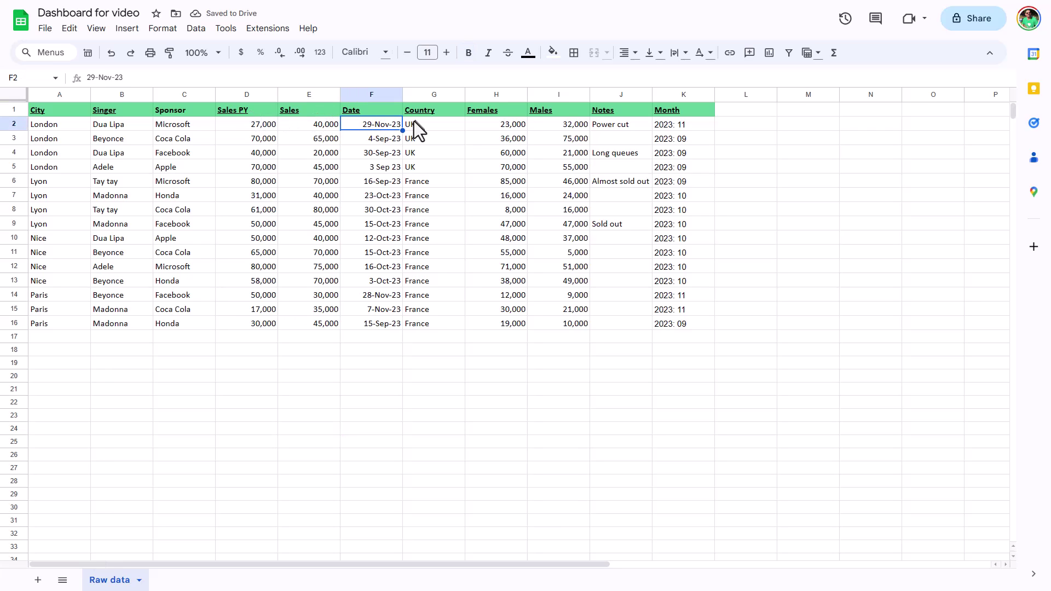
click(626, 124)
click(668, 123)
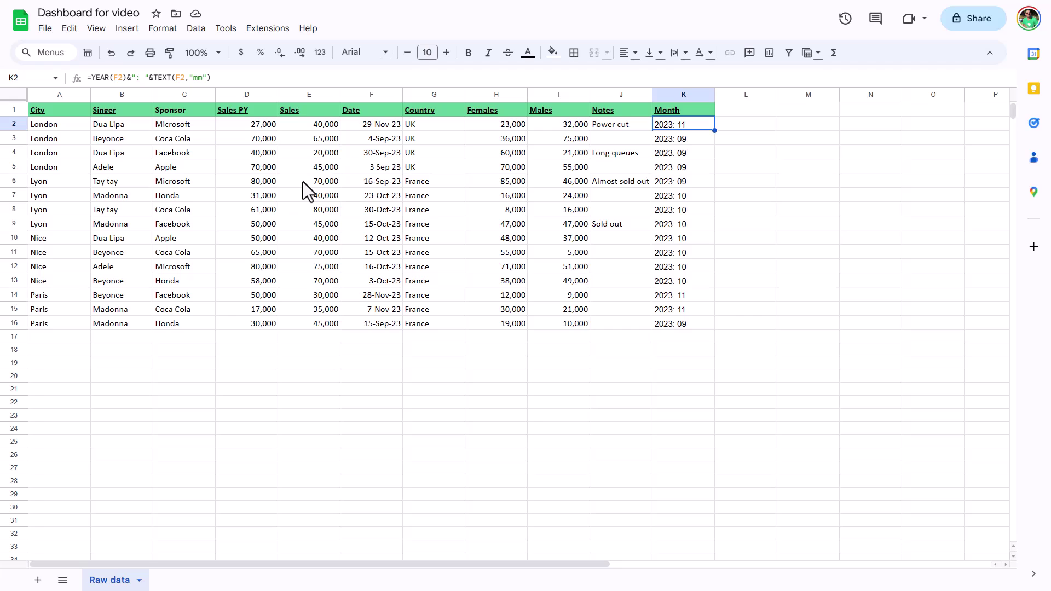
Insert a chart from city names A1:A16 and Sales E1:E16
click(239, 155)
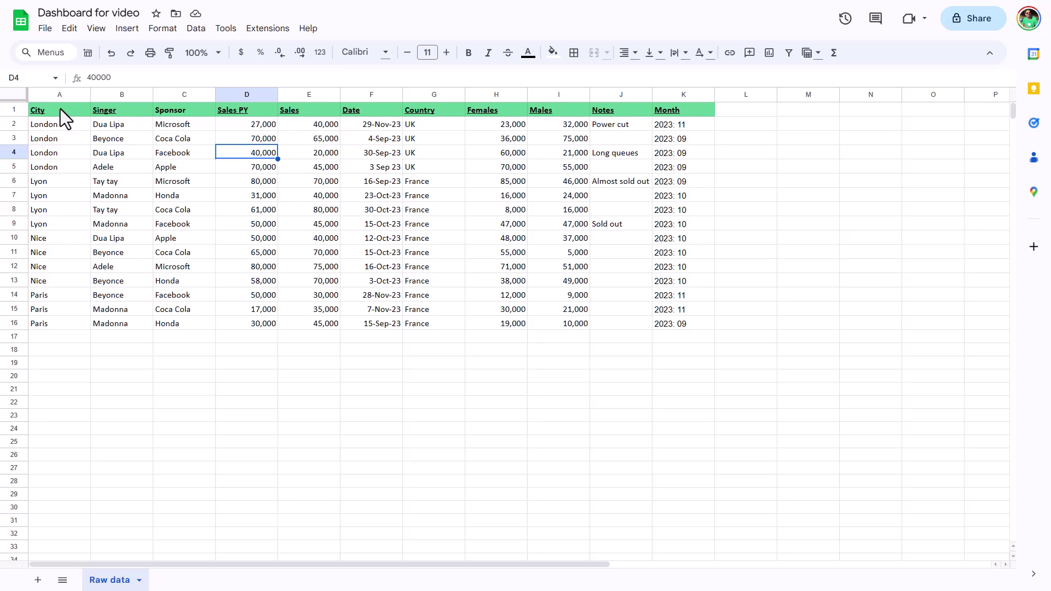
drag(60, 110, 58, 326)
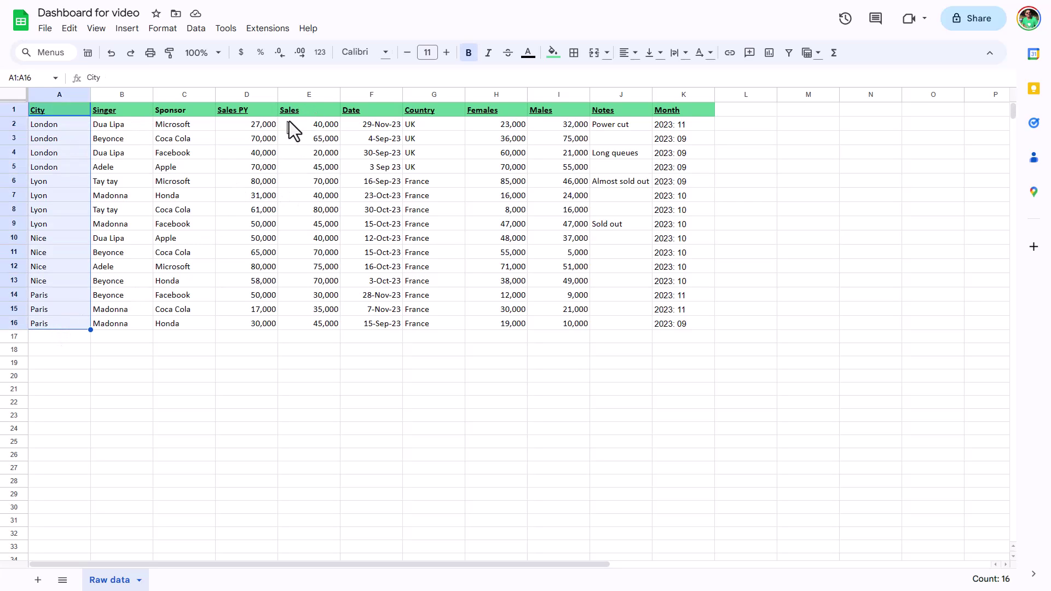
drag(309, 110, 307, 323)
click(127, 28)
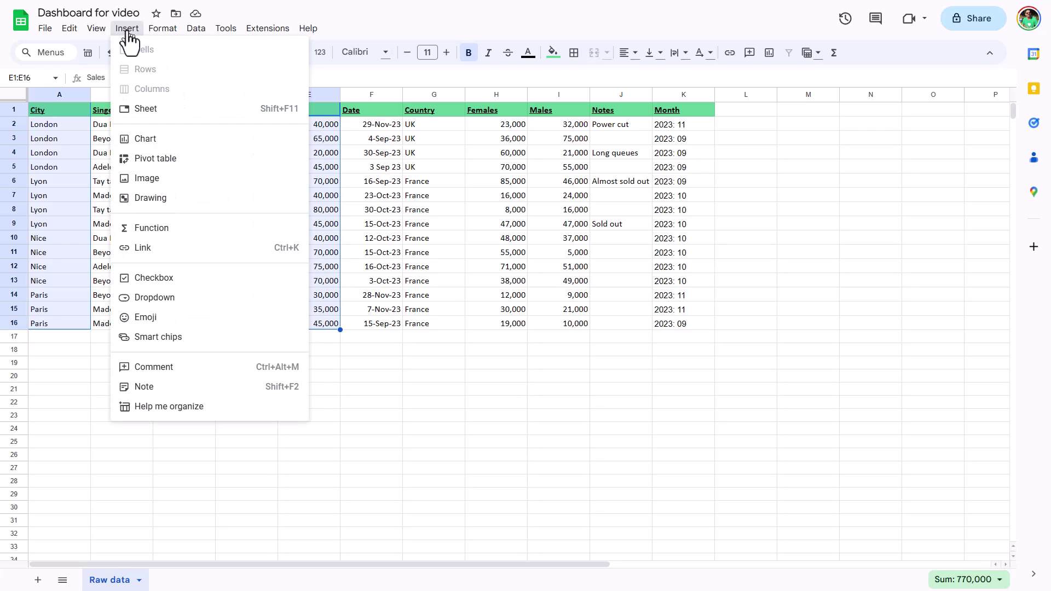
click(179, 153)
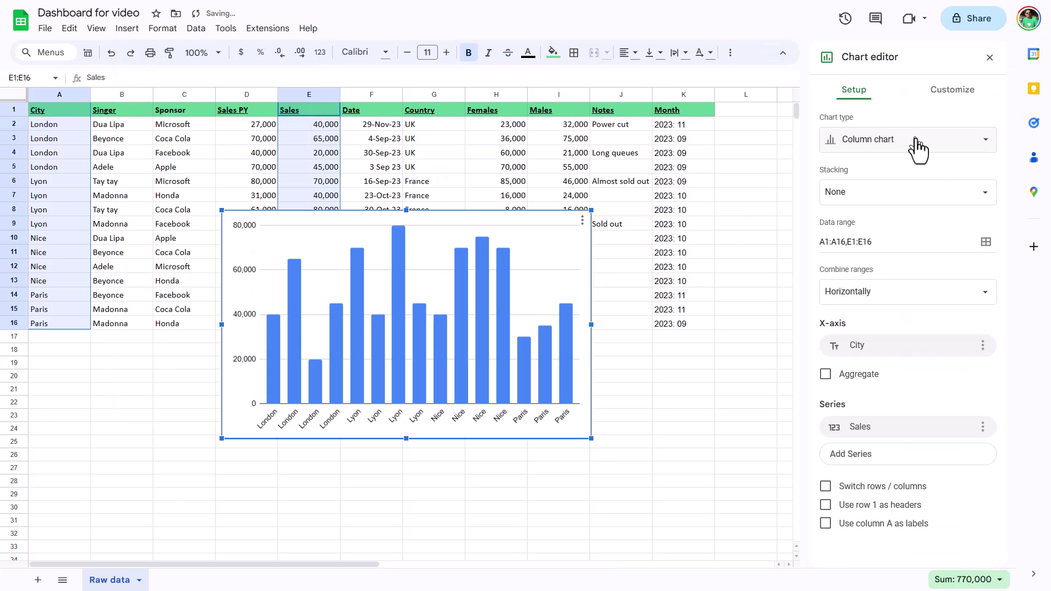
Make it a stacked bar chart with aggregated Sales per city, placed below the data
click(918, 144)
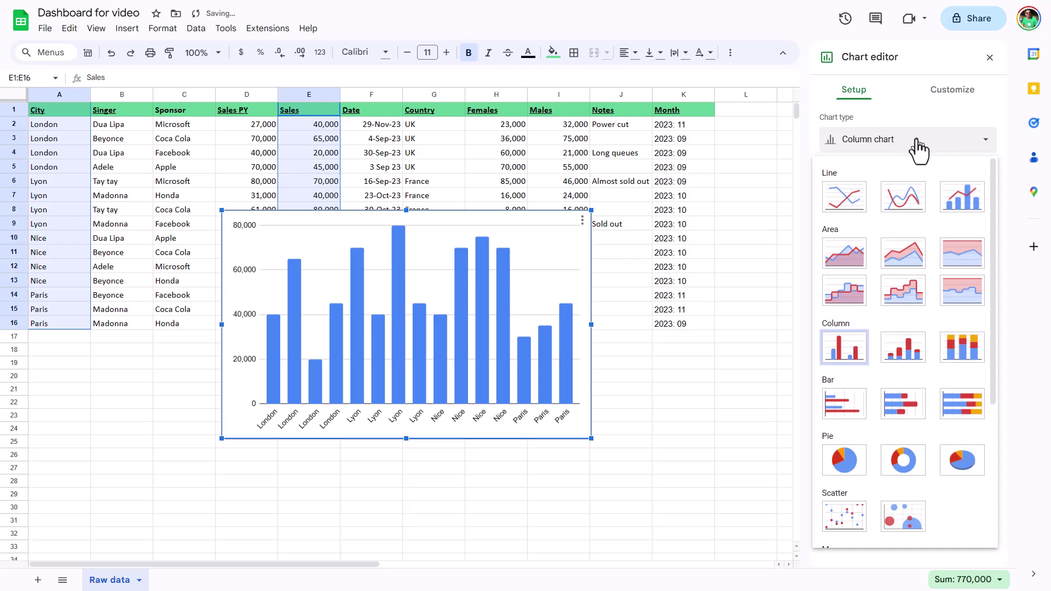
click(901, 402)
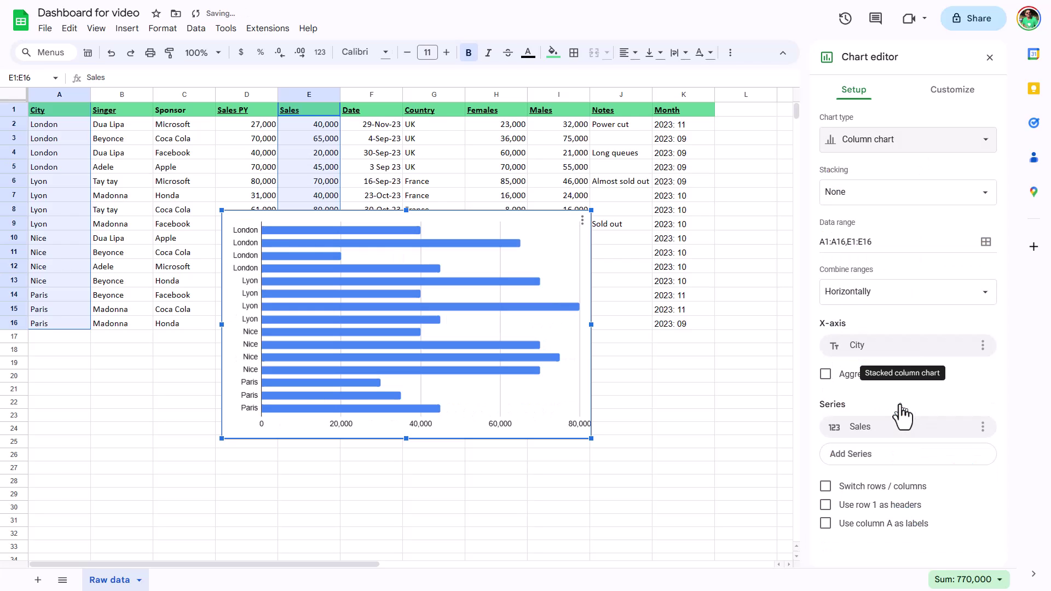
click(826, 376)
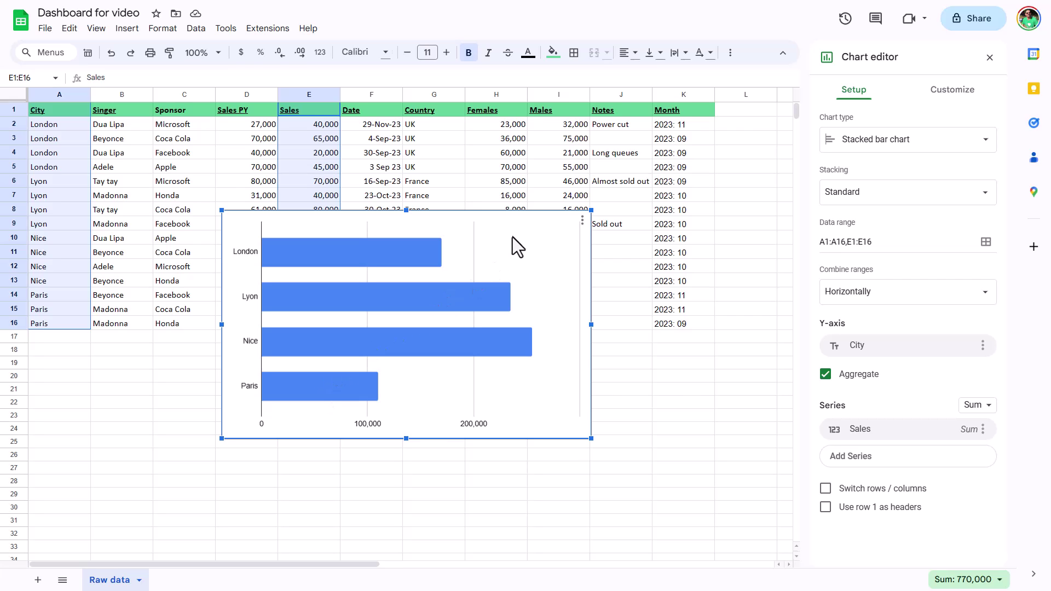
drag(516, 217, 460, 352)
Insert a chart from Date F1:F38 and Sales PY D1:D38
click(441, 238)
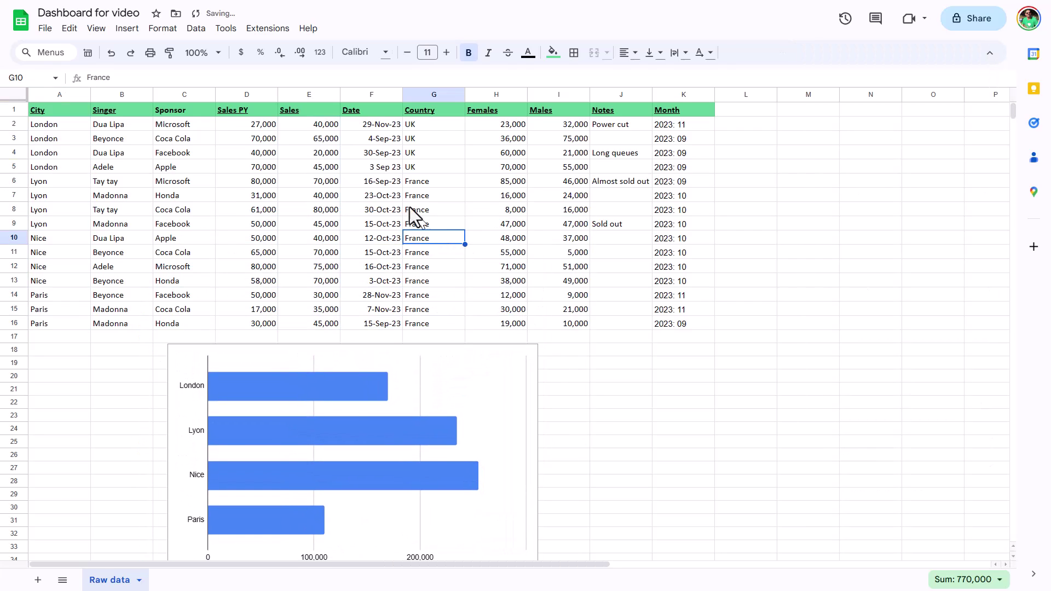
drag(383, 109, 381, 329)
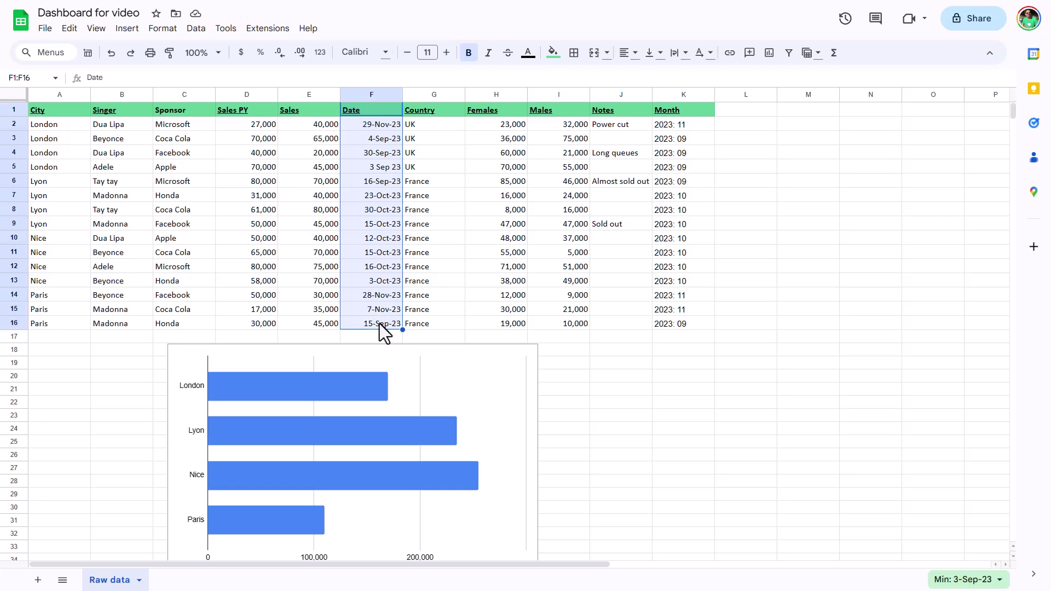
key(shift+Down)
key(shift+Down)
key(shift+Down)
key(shift+Down)
key(shift+Down)
key(shift+Down)
key(shift+Down)
key(shift+Down)
key(shift+Down)
key(shift+Down)
key(shift+Down)
key(shift+Down)
key(shift+Down)
key(shift+Down)
key(shift+Down)
key(shift+Down)
key(shift+Down)
key(shift+Down)
key(shift+Down)
key(shift+Down)
scroll(303, 251, up, 2)
drag(254, 107, 264, 422)
scroll(350, 421, up, 5)
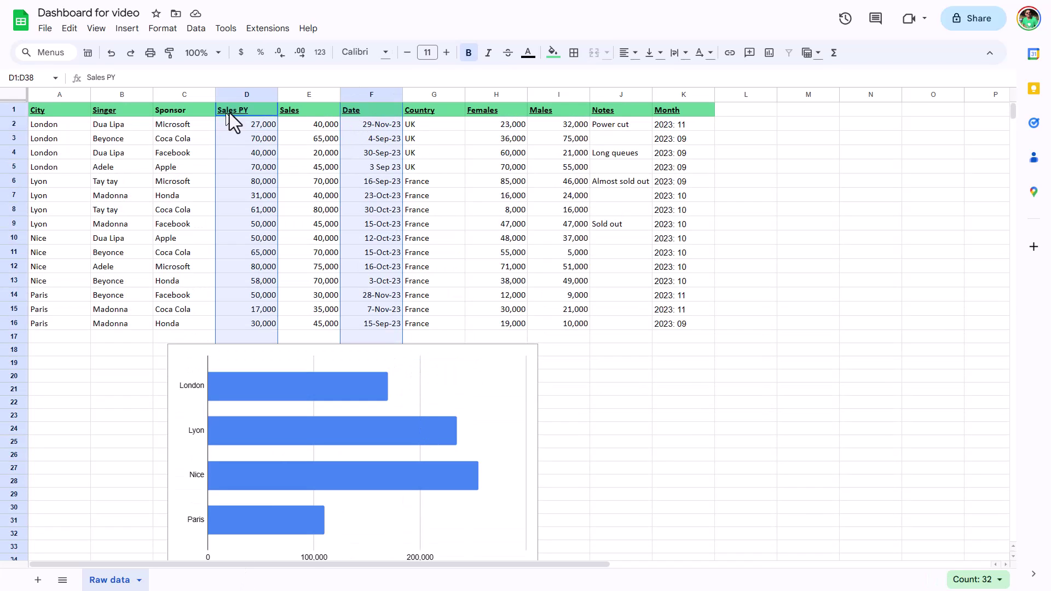
click(136, 32)
click(249, 140)
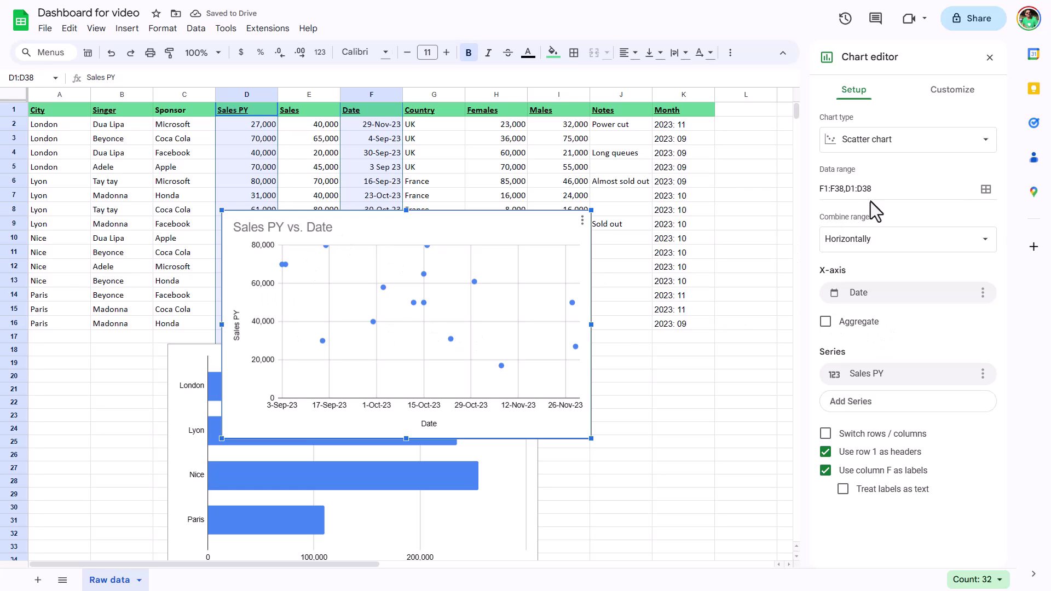
Make it a widened smooth line chart summing Sales PY per date and check its gridlines
click(913, 140)
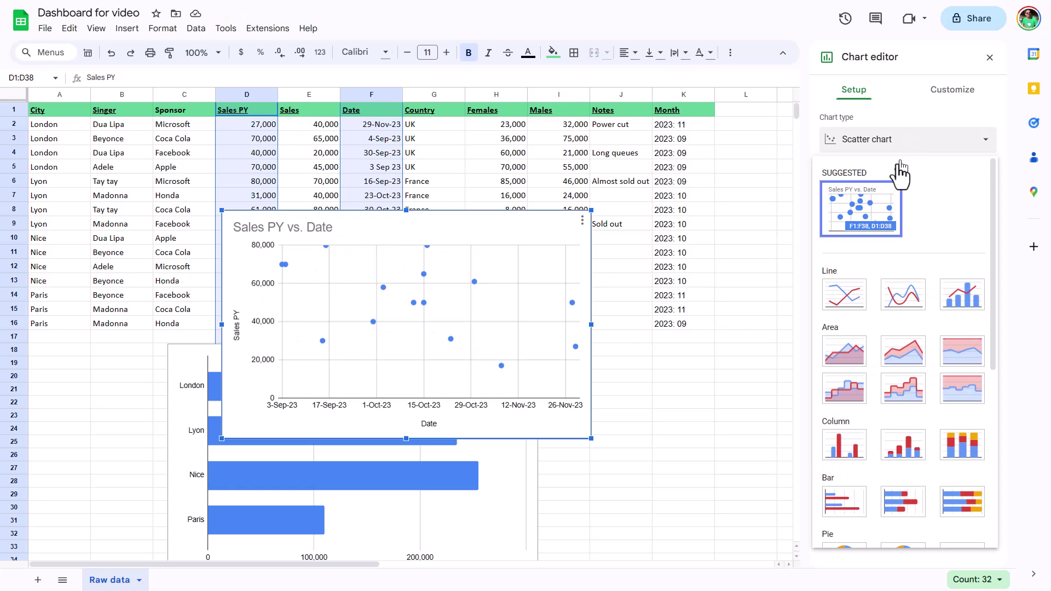
scroll(947, 261, down, 5)
scroll(947, 268, up, 5)
click(900, 298)
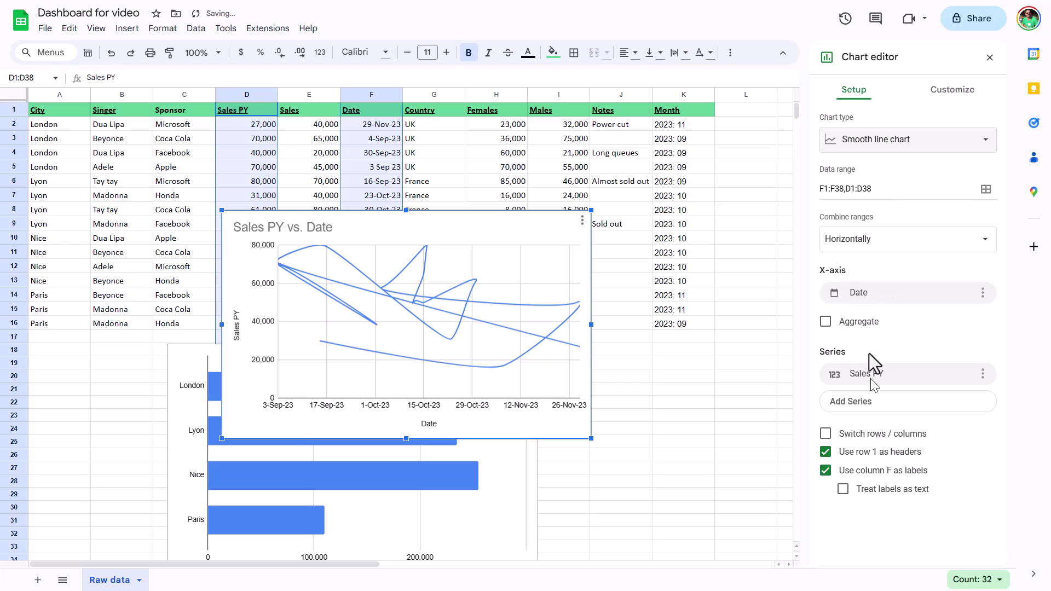
click(826, 322)
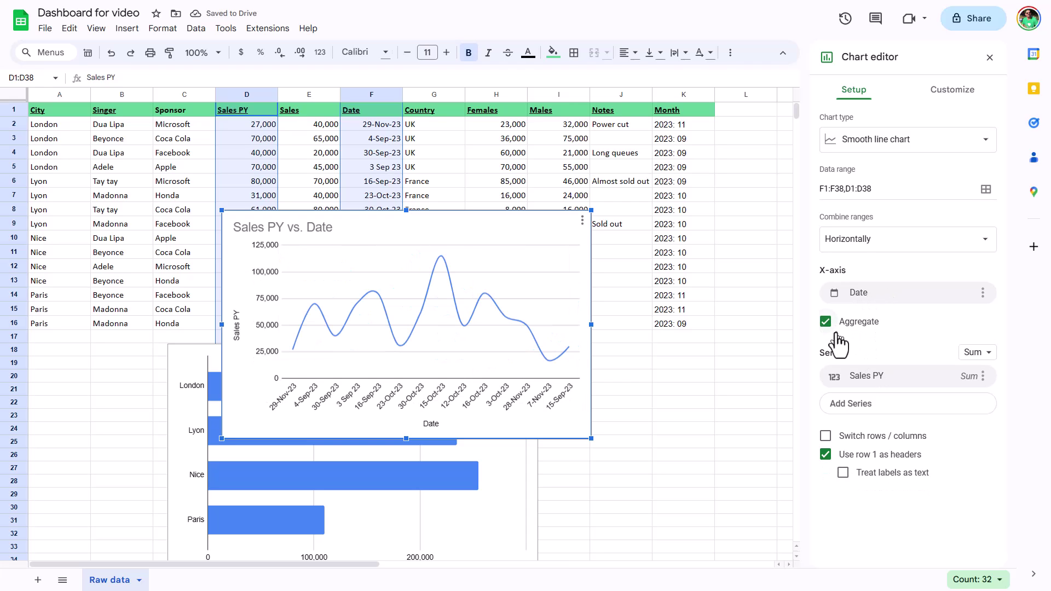
drag(590, 324, 651, 278)
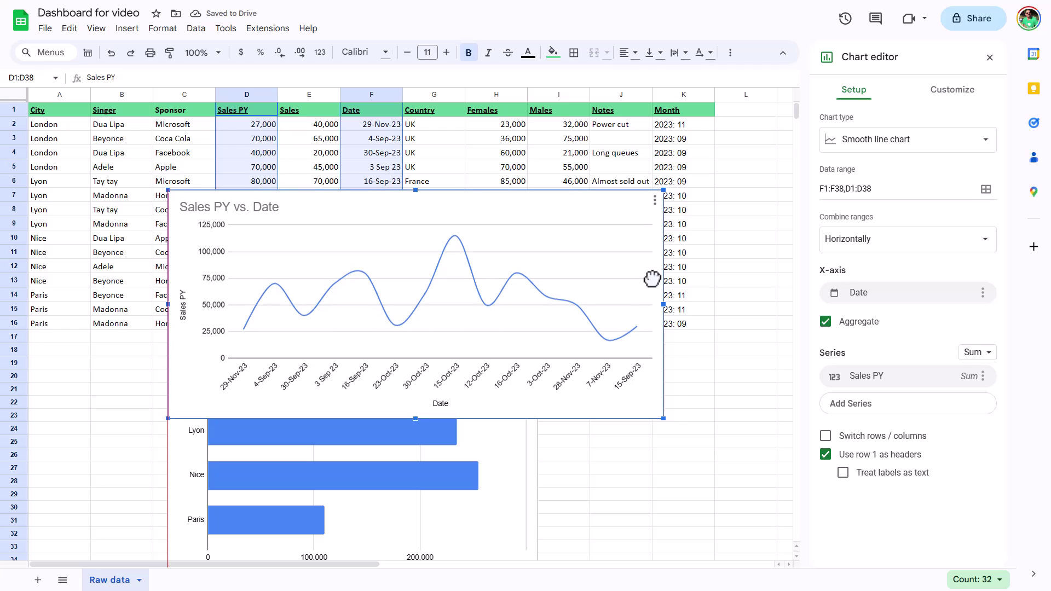
double_click(652, 278)
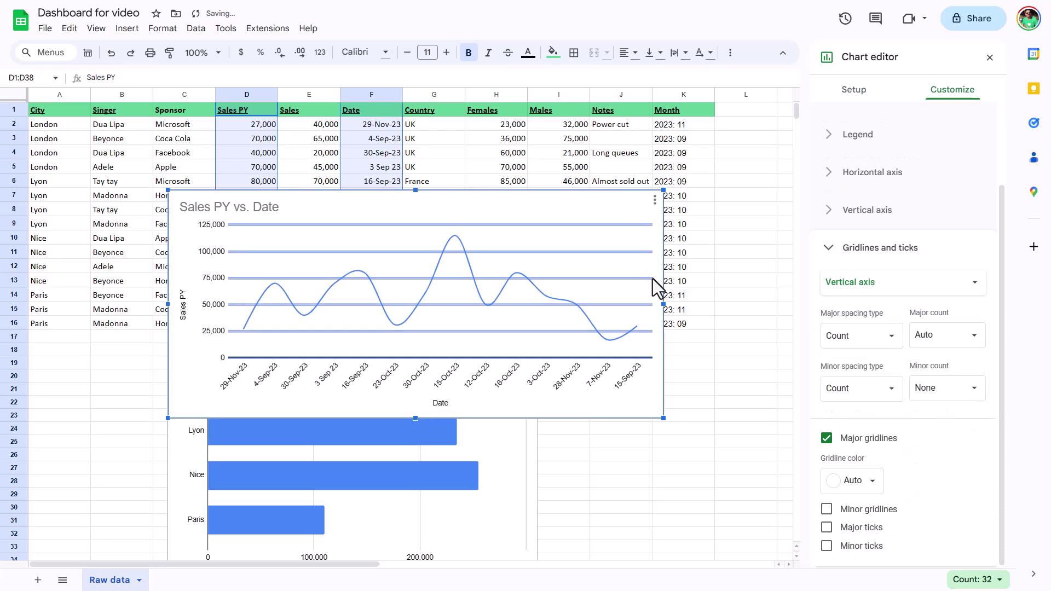
Move the line chart off the data and select Country and Females G1:H16
click(675, 139)
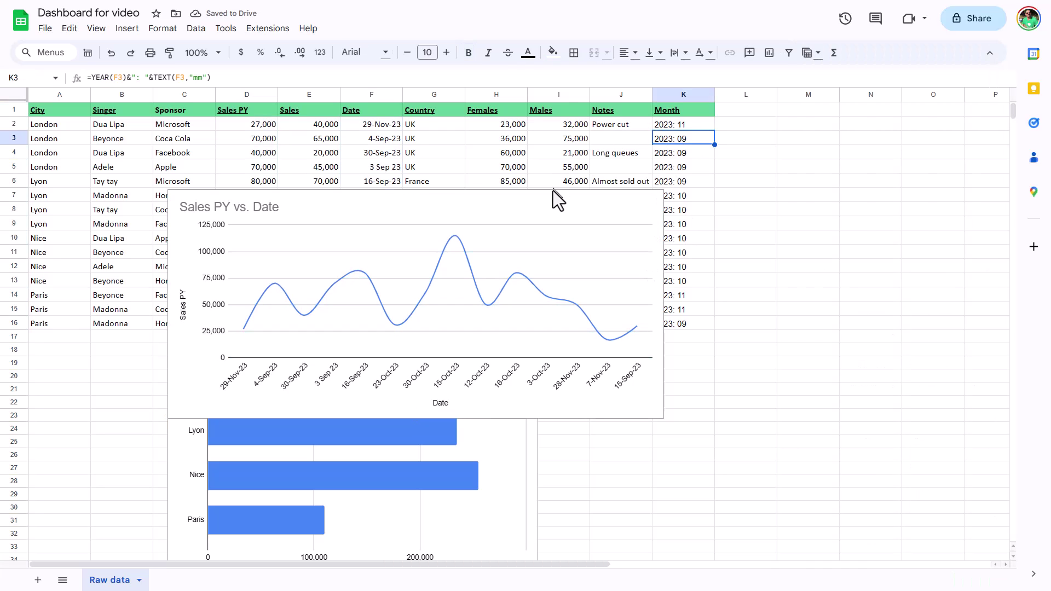
drag(547, 198, 803, 348)
drag(429, 111, 491, 323)
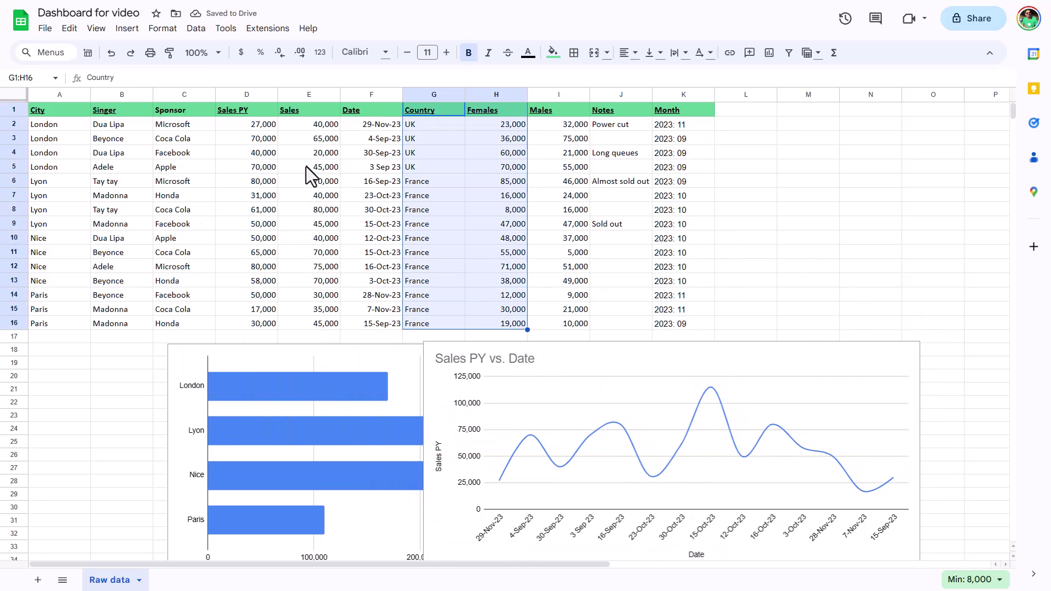
click(131, 29)
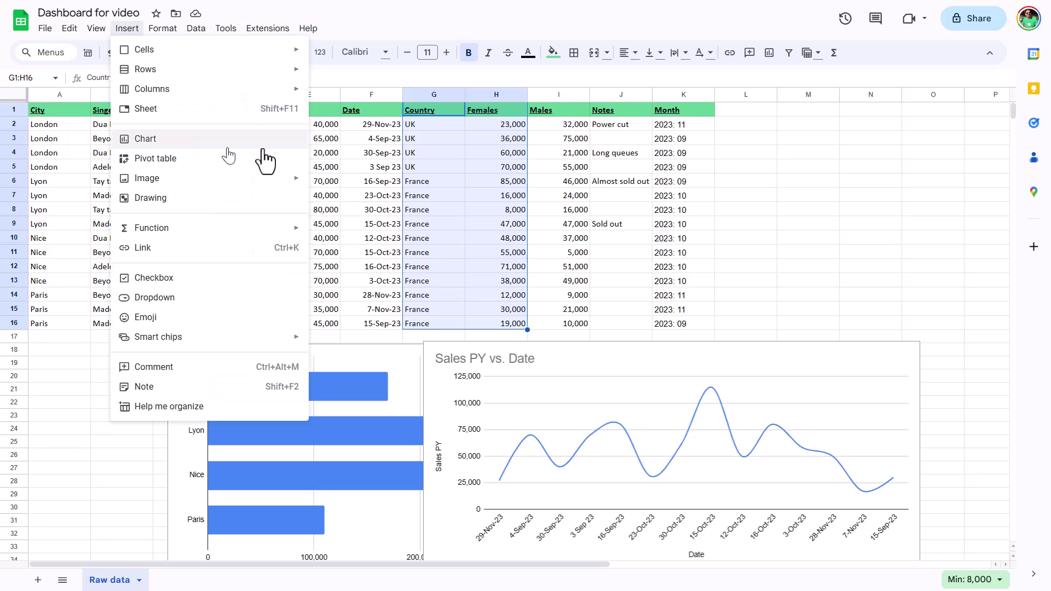
key(Escape)
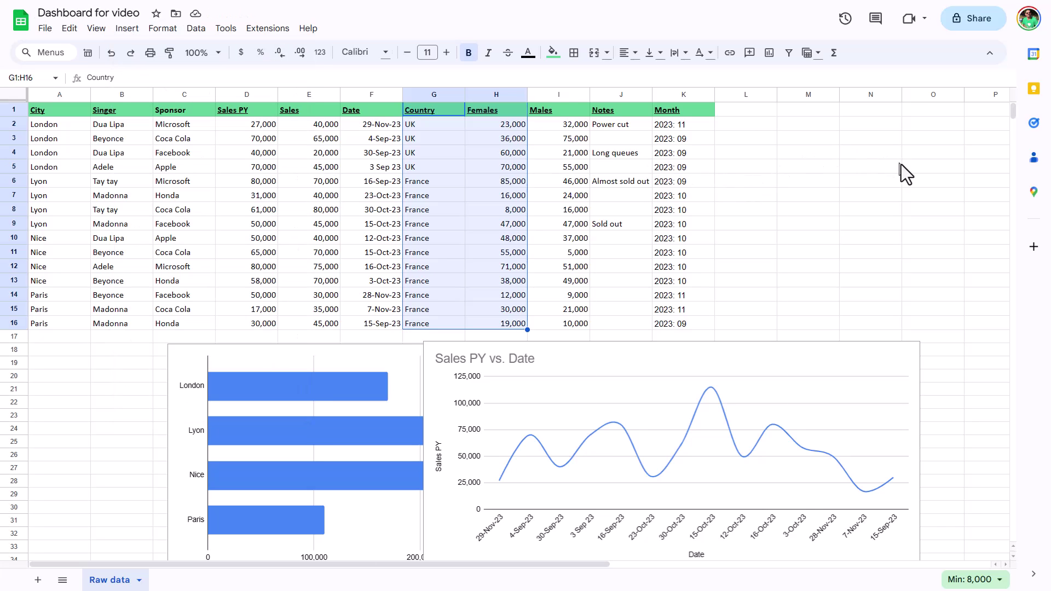
Make a doughnut chart of aggregated Females per country, placed below the data
click(909, 141)
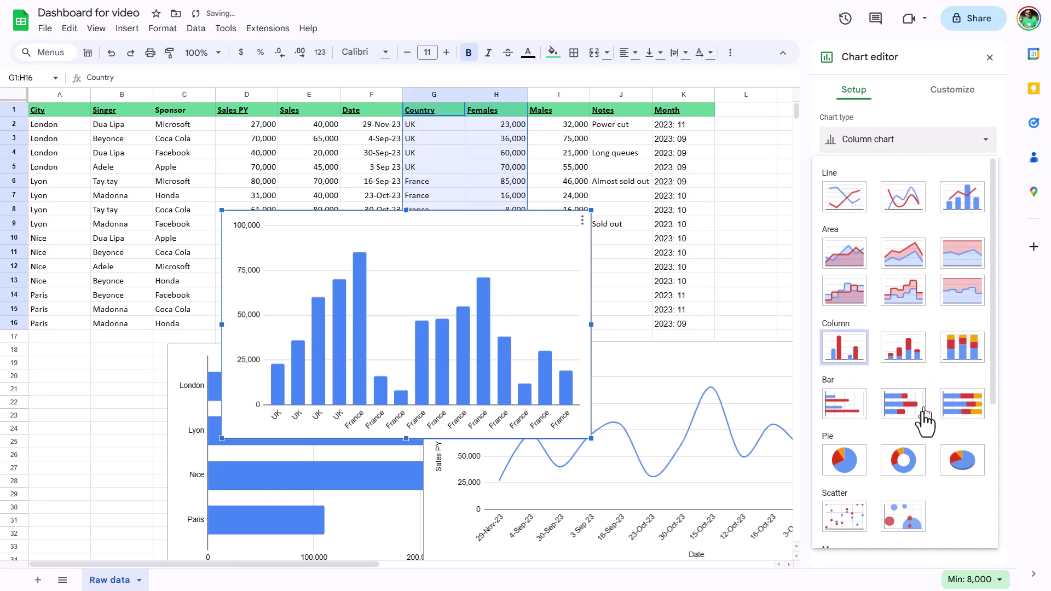
click(909, 465)
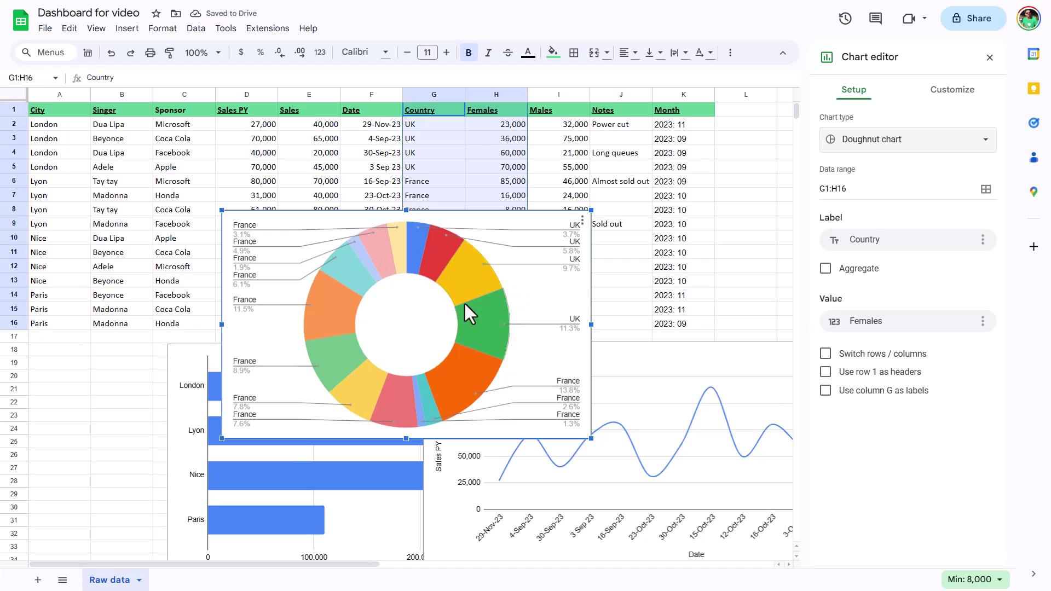
click(824, 269)
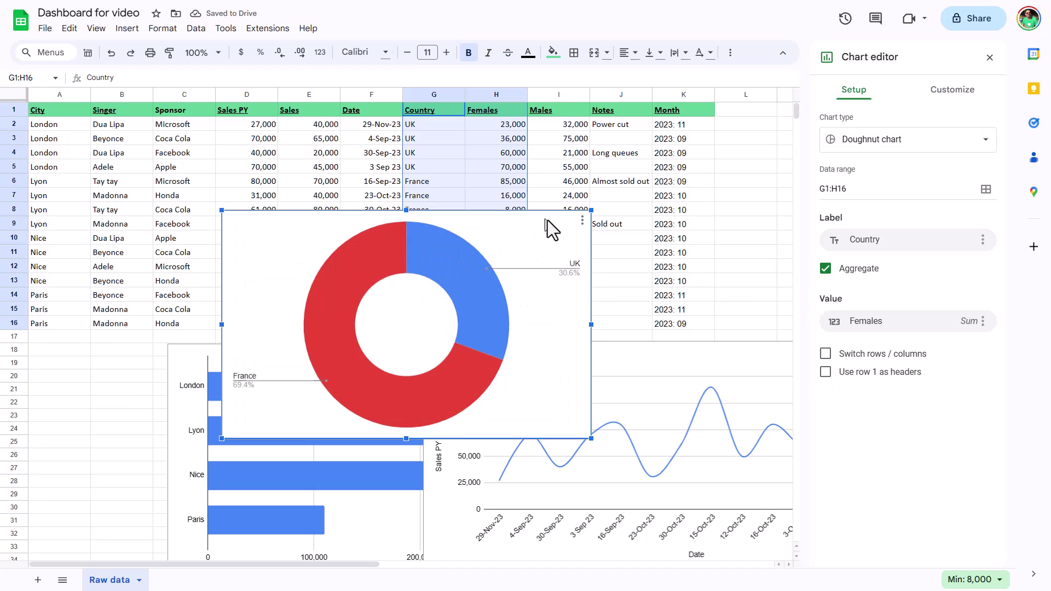
drag(549, 220, 537, 373)
mouse_move(310, 324)
mouse_down()
mouse_move(310, 110)
mouse_move(306, 406)
mouse_move(310, 326)
mouse_up()
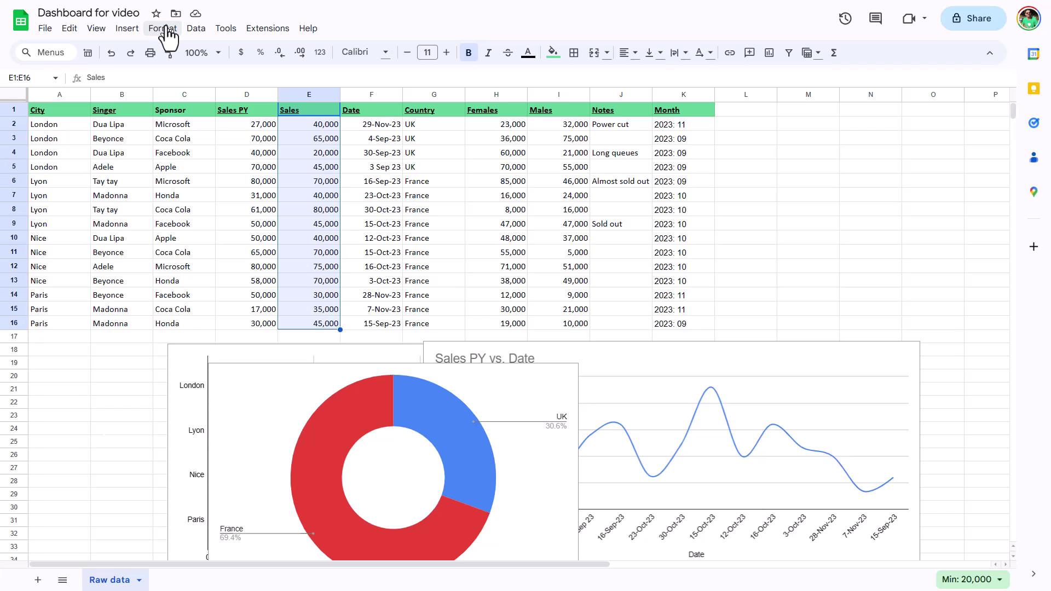
Insert a Scorecard chart of Sales E1:E16 aggregated as a sum
click(134, 30)
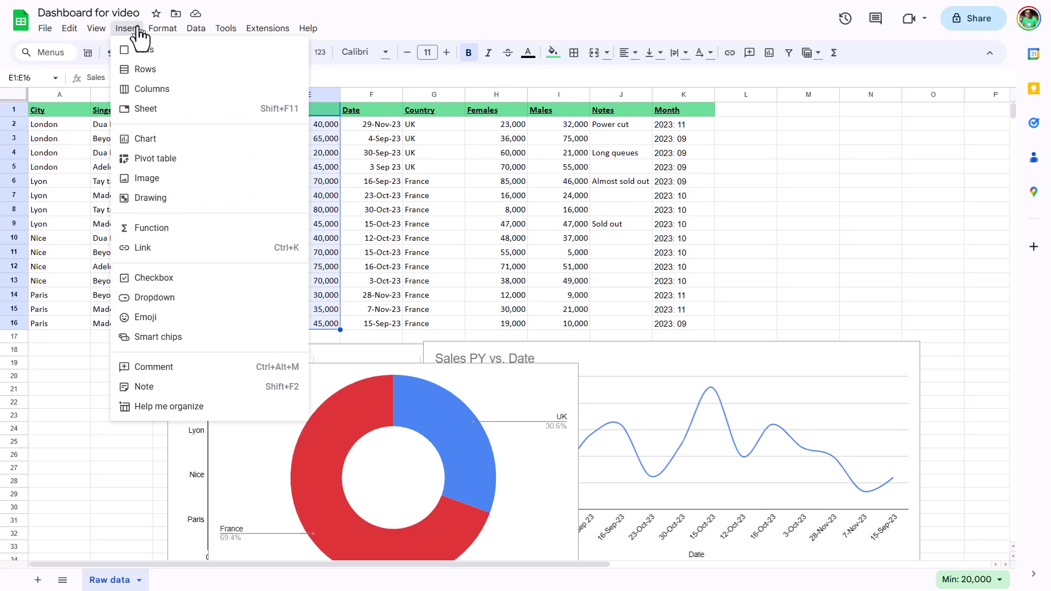
click(172, 144)
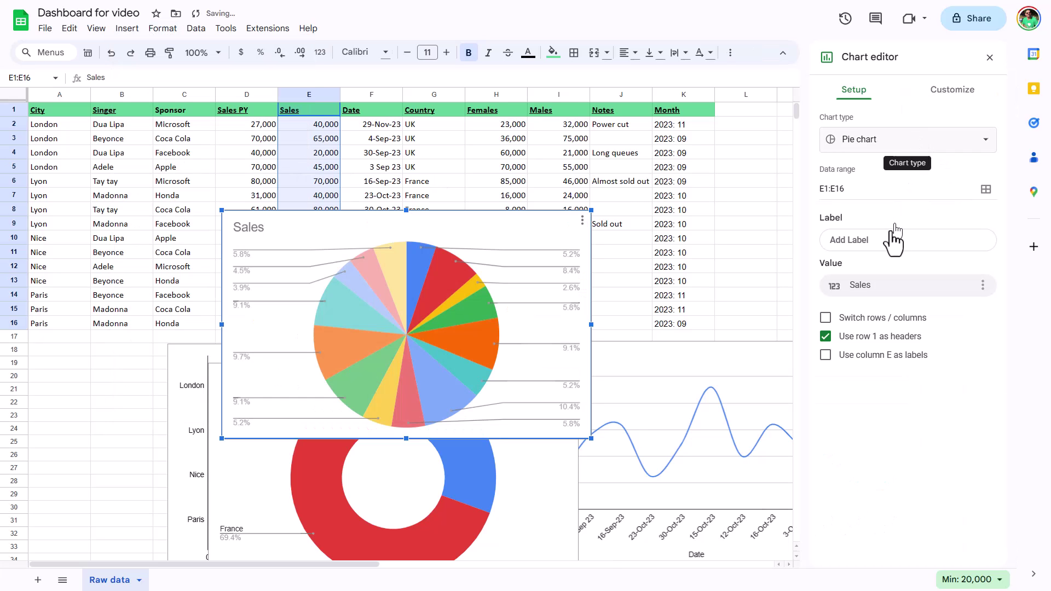
click(902, 141)
scroll(927, 394, down, 5)
scroll(926, 424, down, 2)
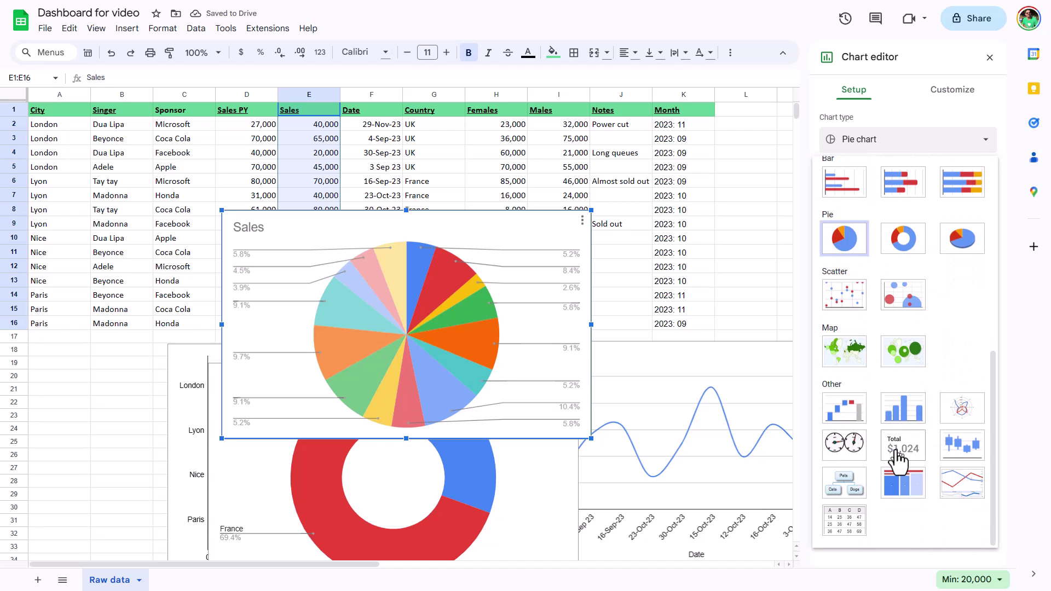
click(897, 454)
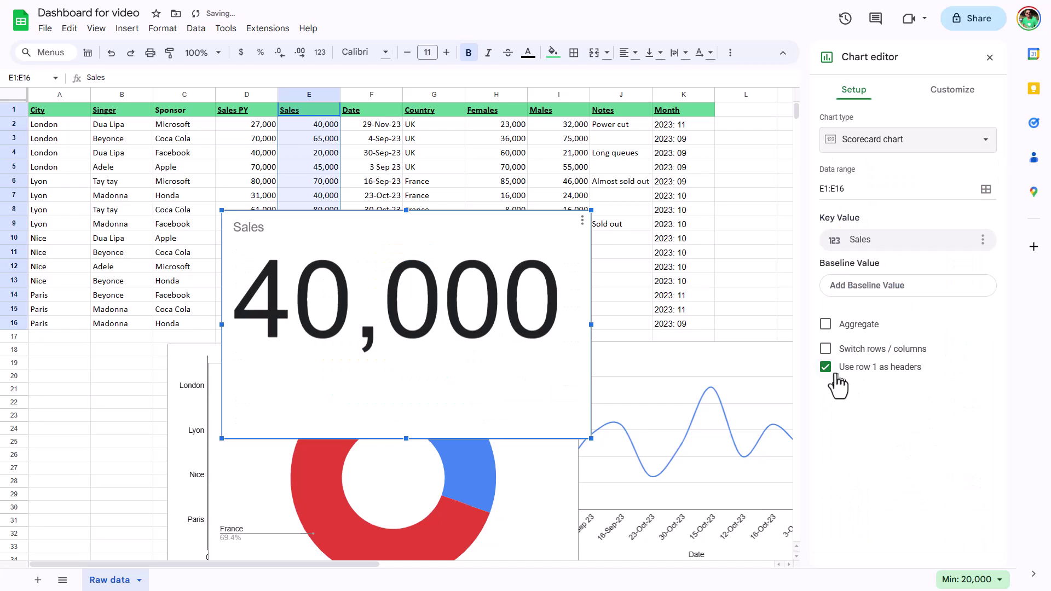
click(826, 325)
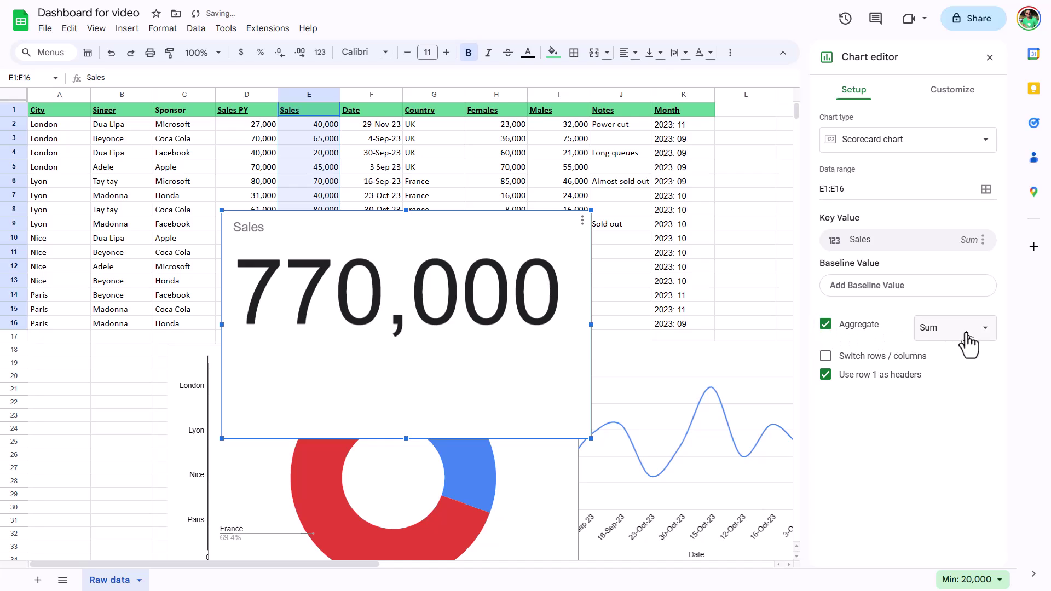
Set the scorecard's baseline value to Sales PY range D1:D16
click(887, 285)
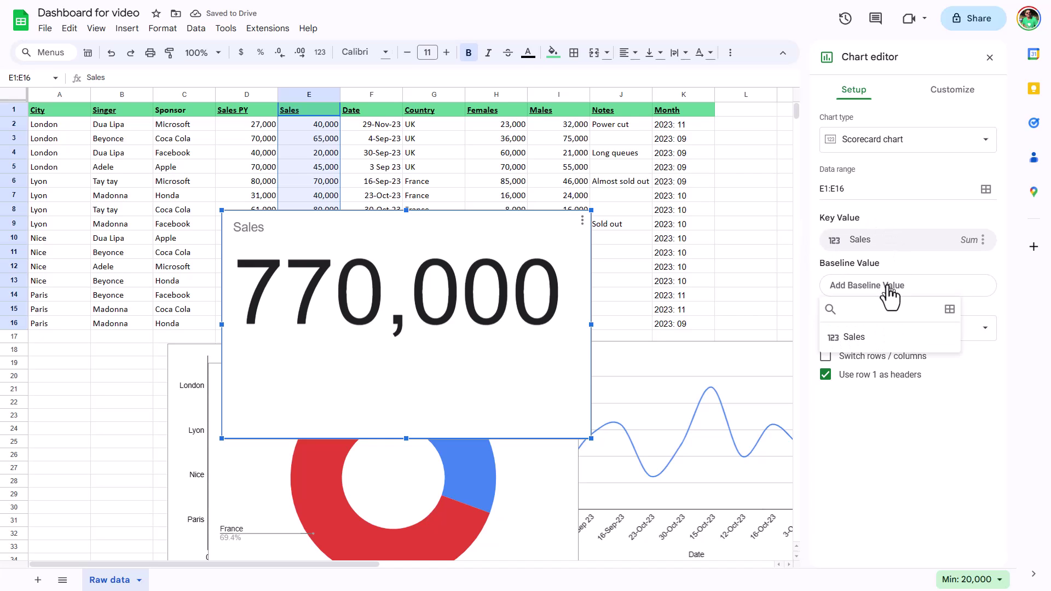
click(949, 309)
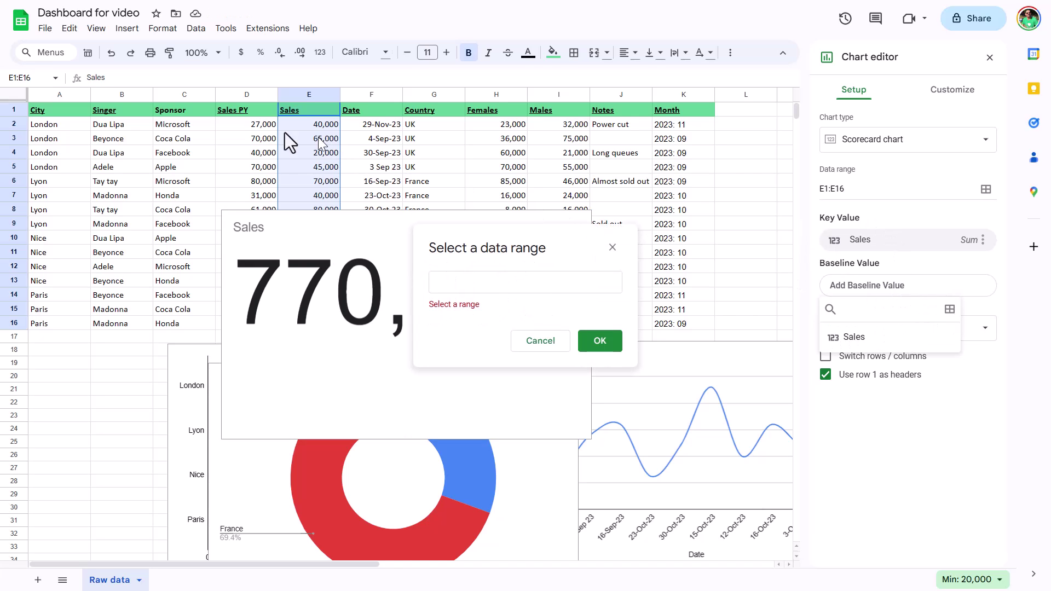
drag(241, 112, 228, 324)
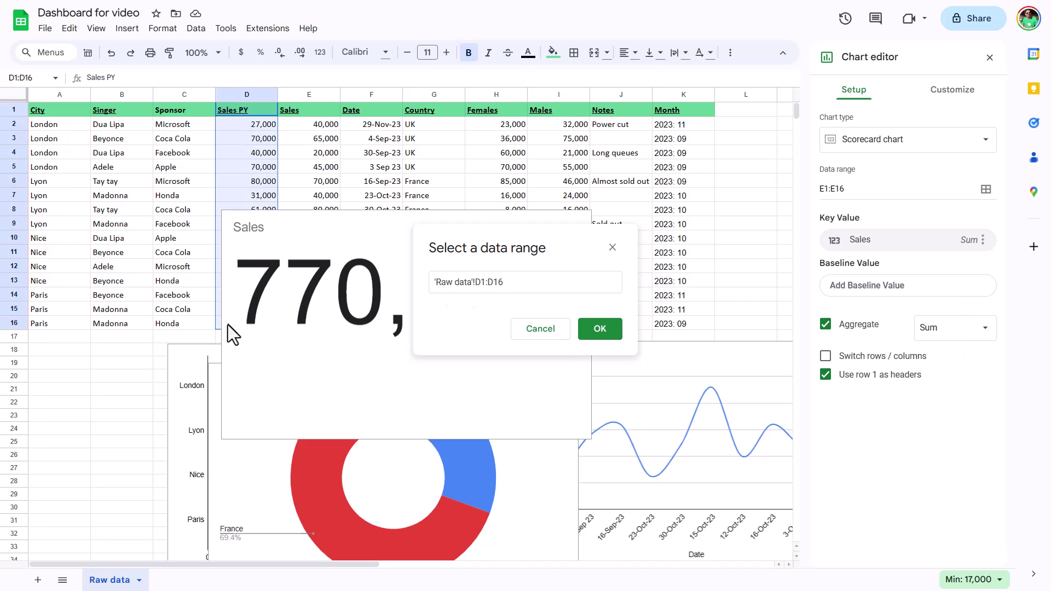
click(586, 330)
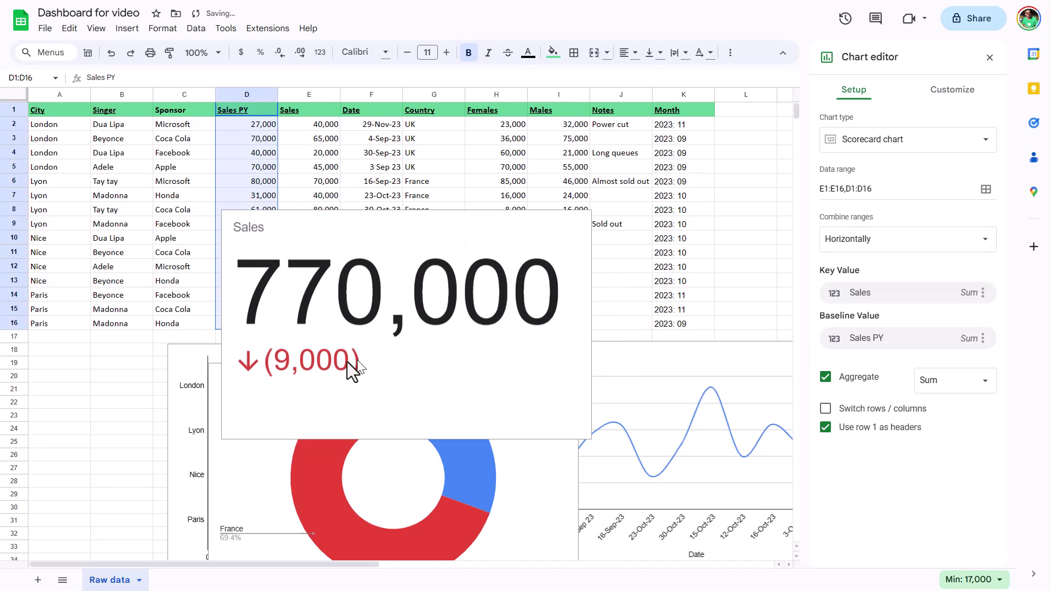
Show the scorecard's baseline comparison as percentage change
click(963, 90)
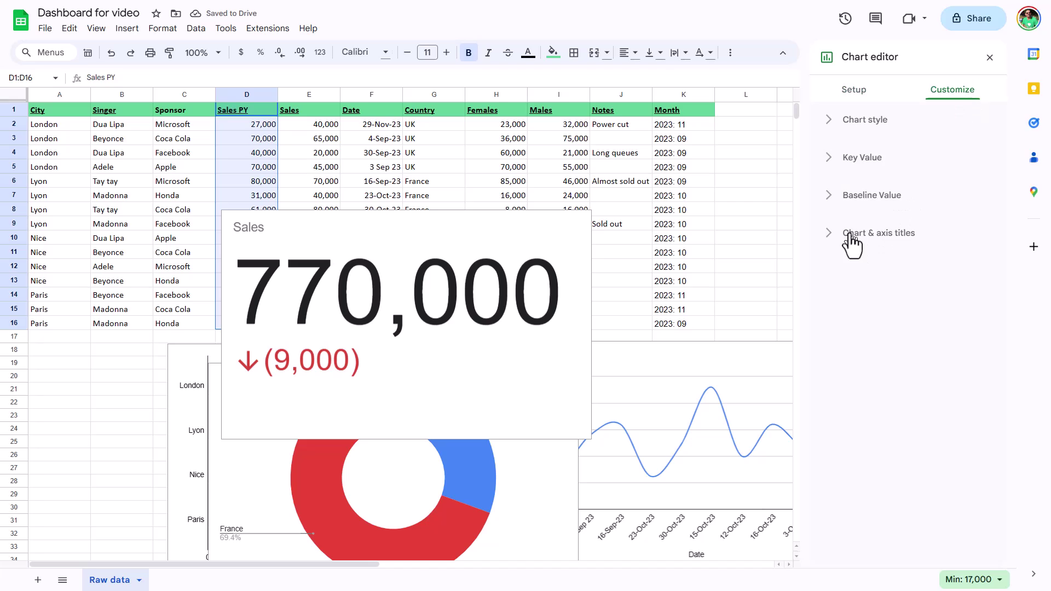
click(858, 197)
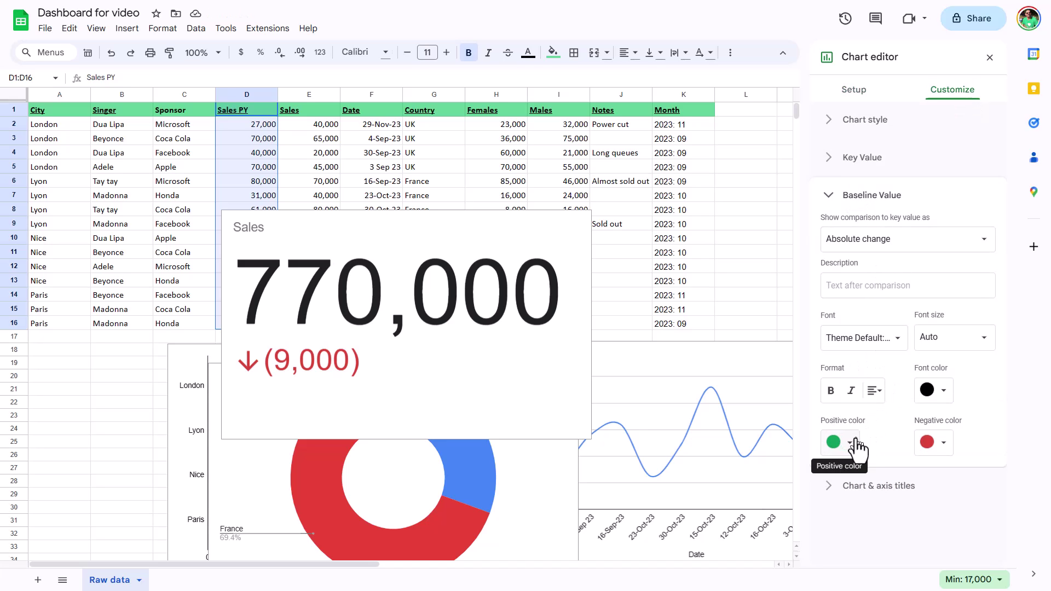
click(887, 241)
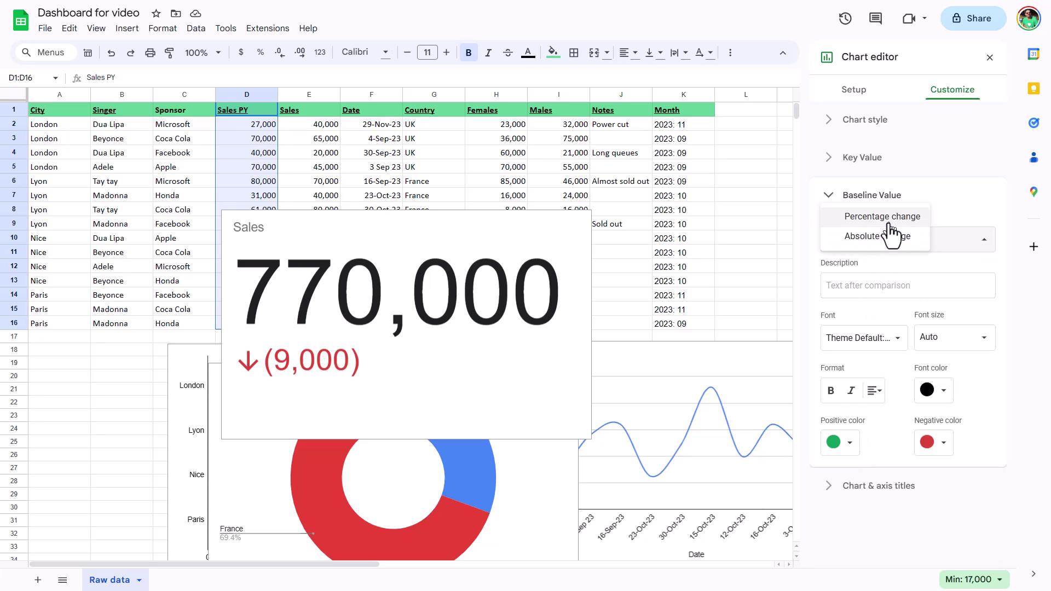
click(889, 220)
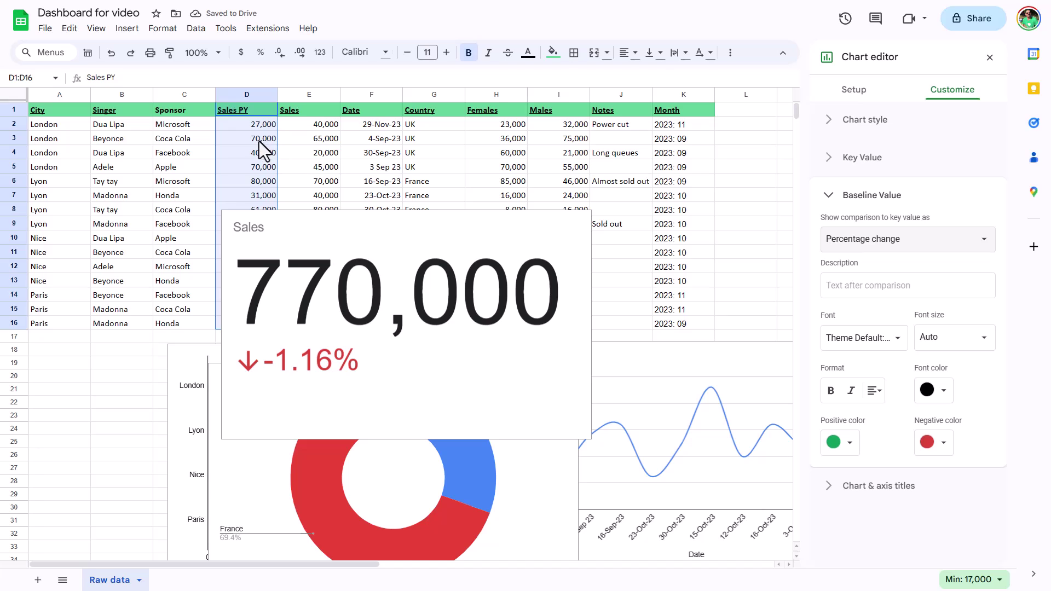
Test the scorecard by changing E4 to 40, then undo the edit
click(319, 152)
text(40)
key(Return)
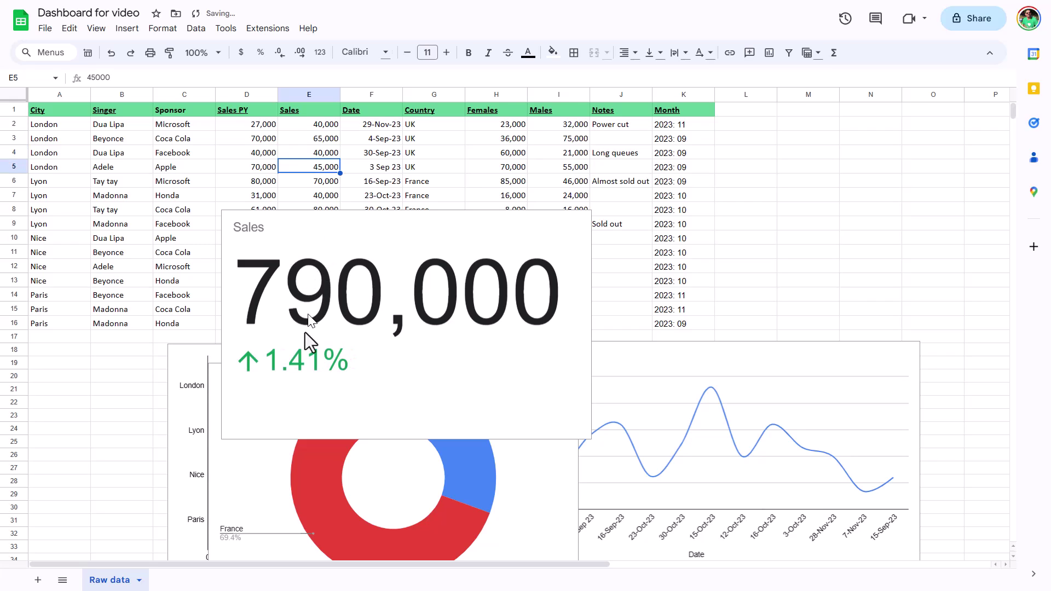
key(ctrl+z)
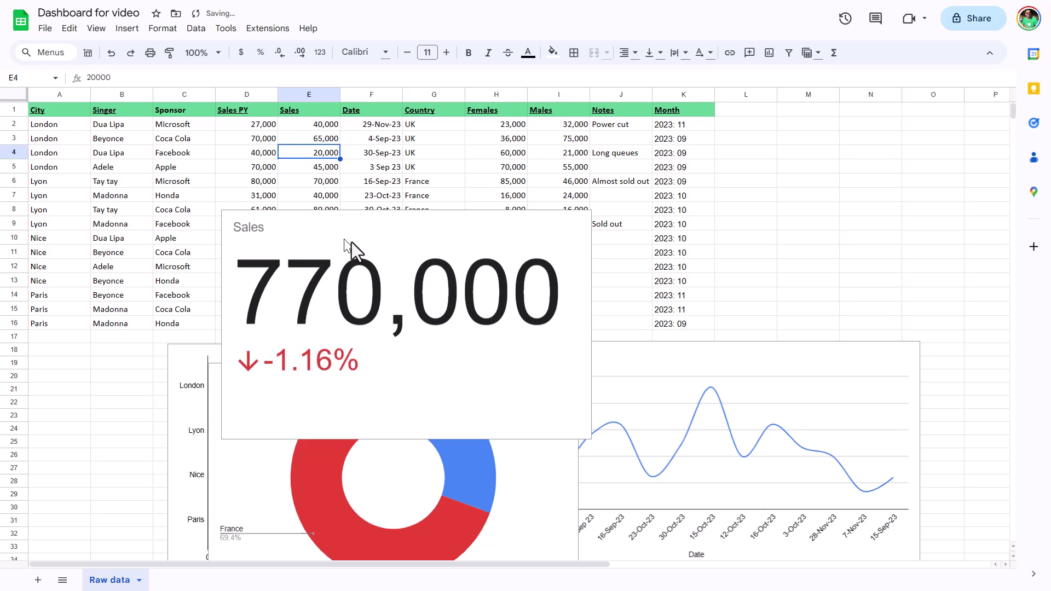
Shrink the Sales scorecard and move the doughnut and line charts up and right
click(386, 217)
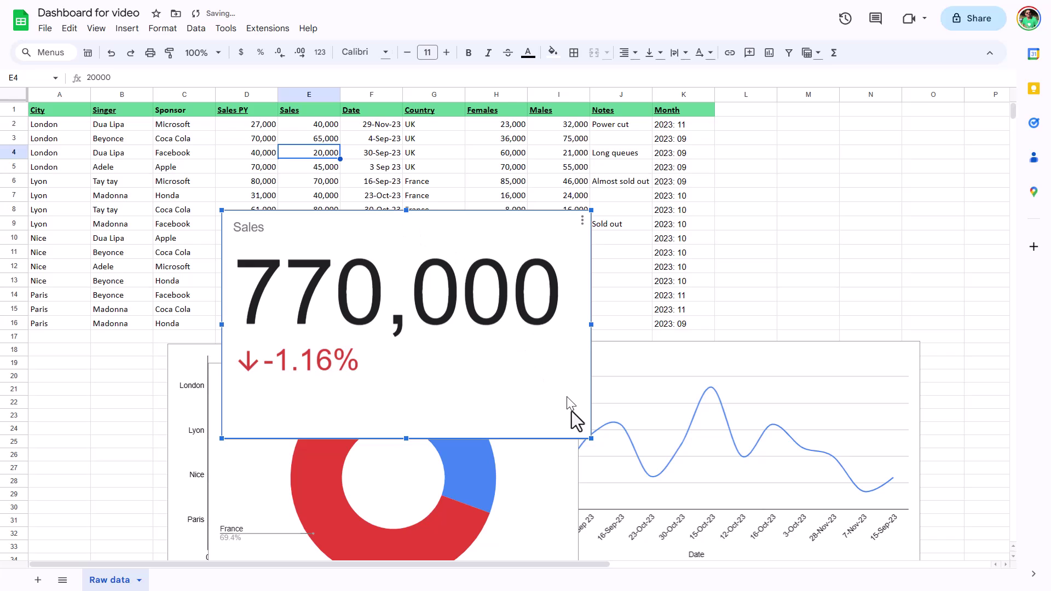
drag(589, 437, 361, 296)
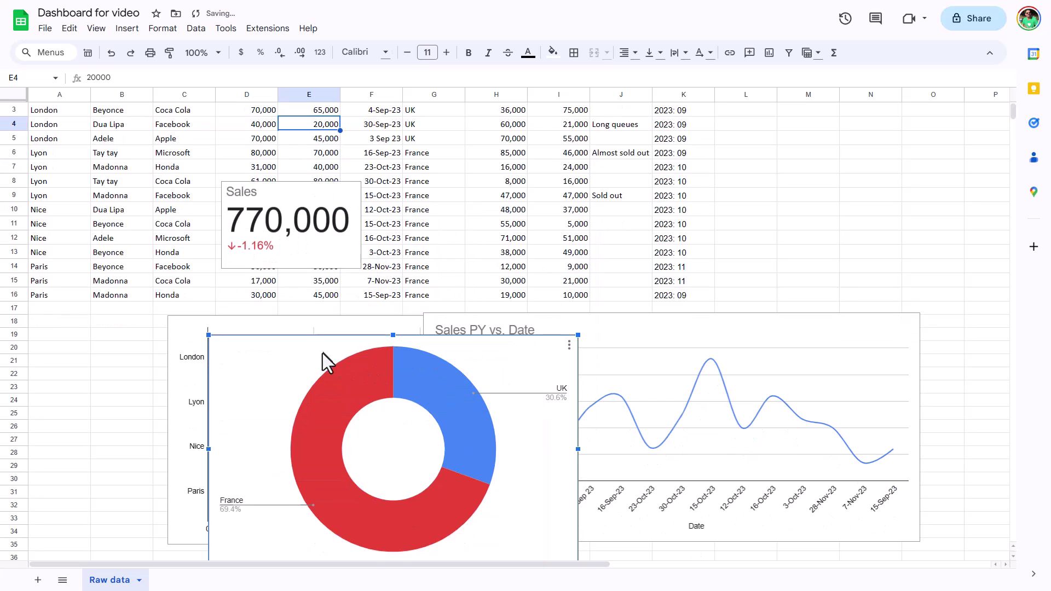
drag(320, 353, 504, 253)
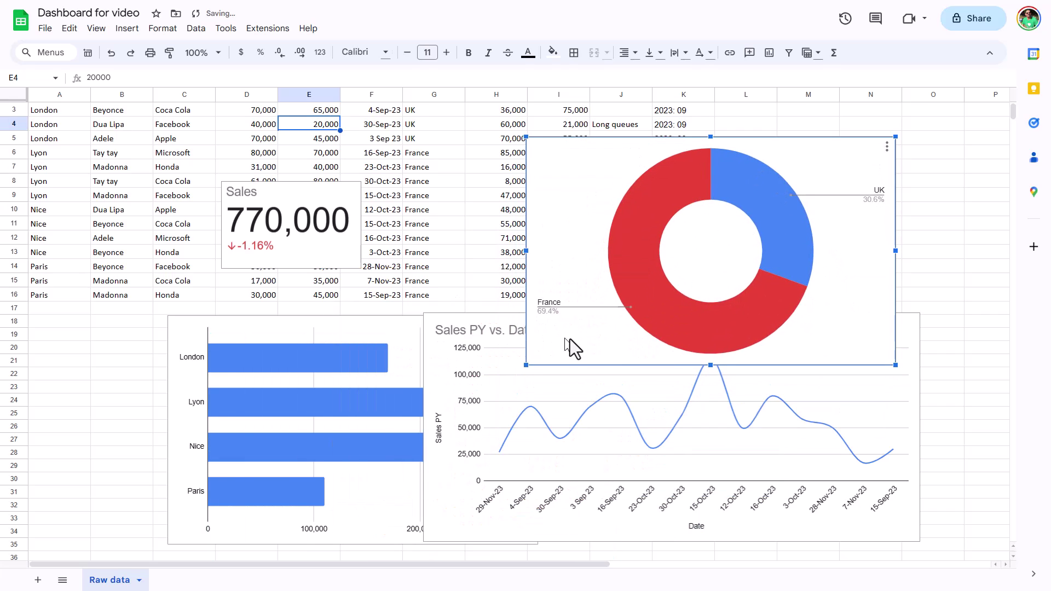
drag(436, 328, 599, 267)
click(360, 323)
Select the whole data table A1:K16
scroll(132, 143, up, 1)
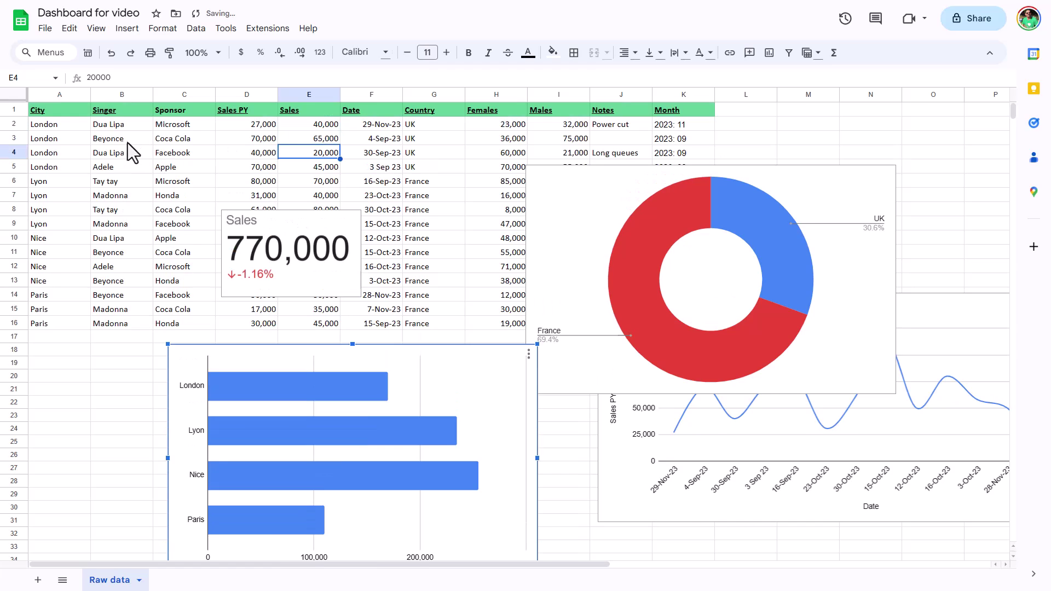
click(125, 139)
key(ctrl+a)
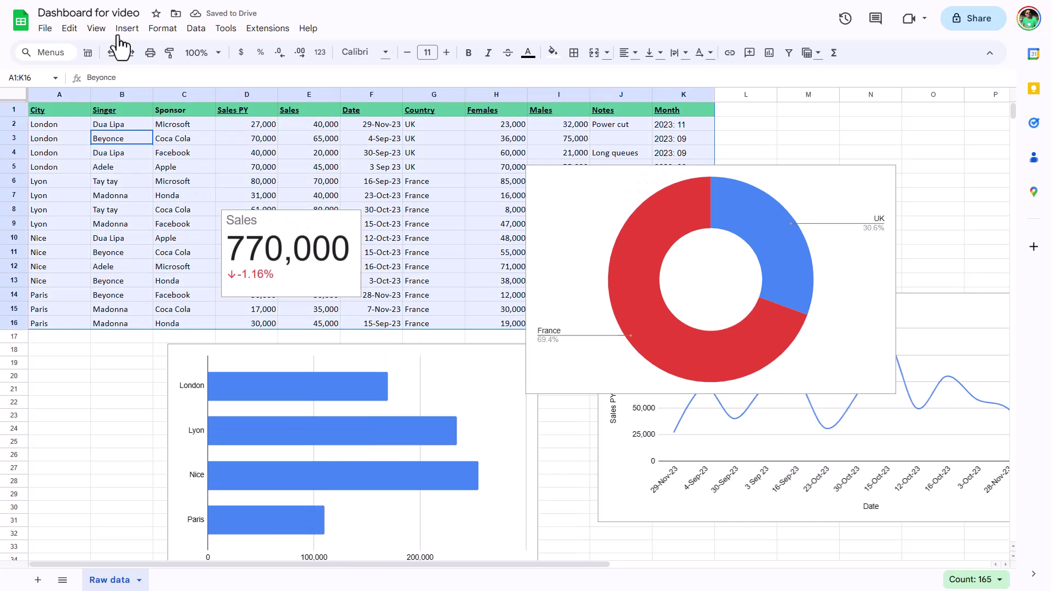
Create a pivot table on a new sheet with Singer as rows and Sales as values
click(127, 30)
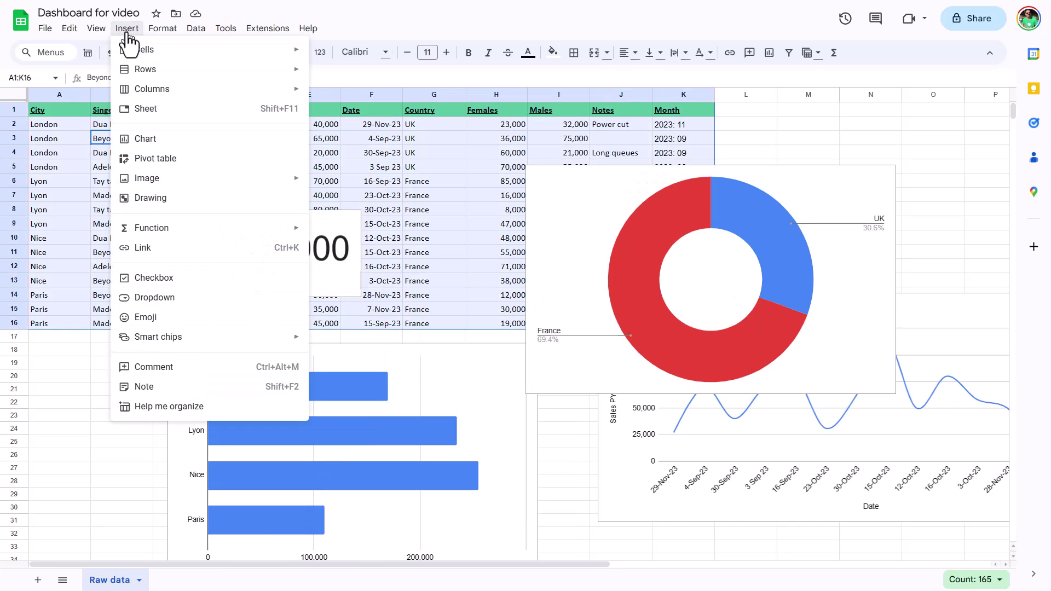
click(206, 160)
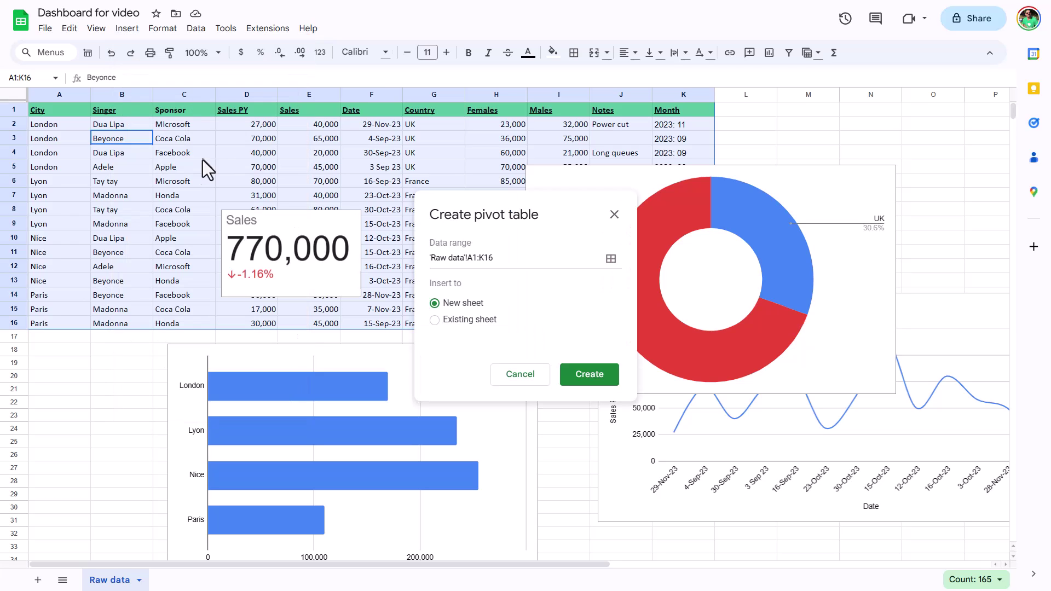
click(590, 378)
click(987, 54)
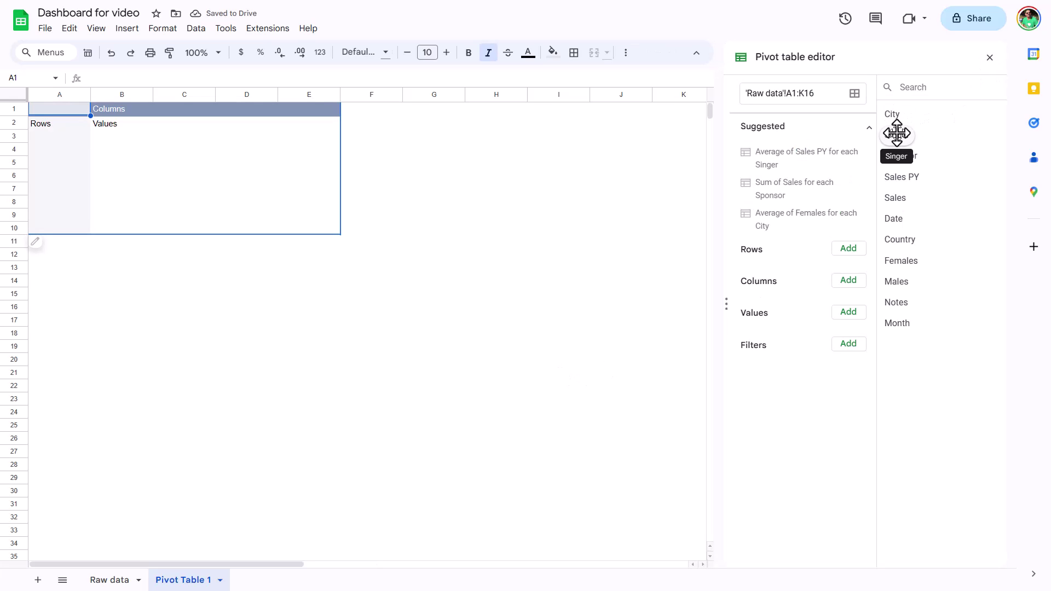
drag(893, 131, 757, 262)
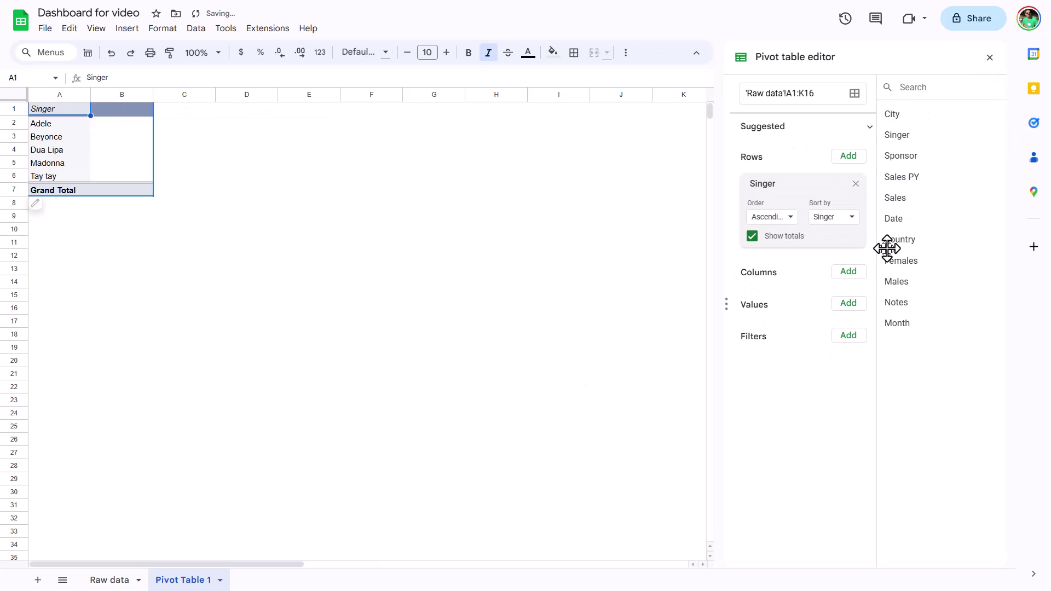
drag(898, 197, 762, 336)
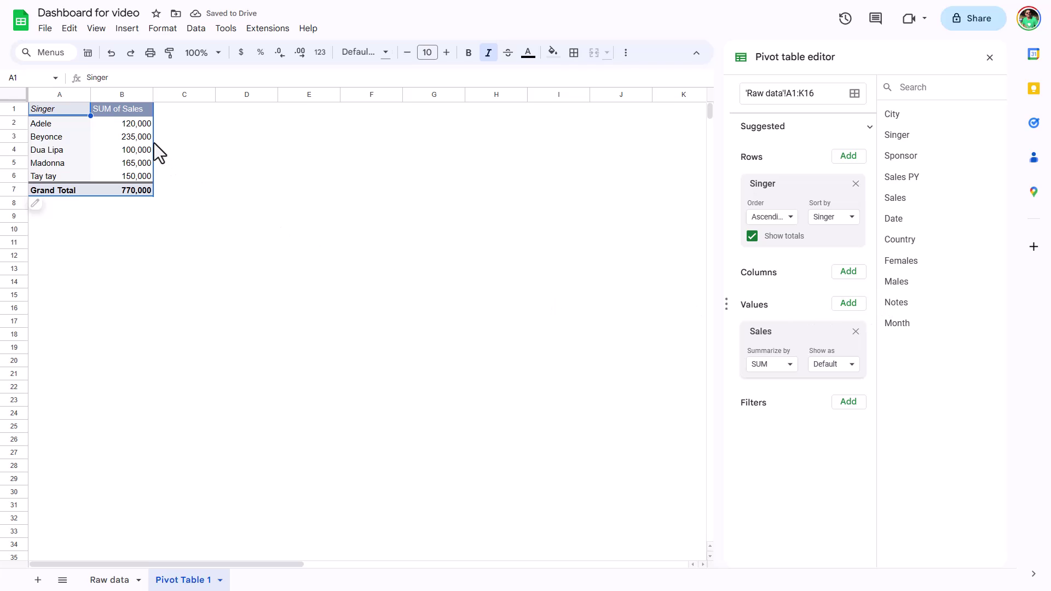
Sort the singers by SUM of Sales, highest first
click(847, 219)
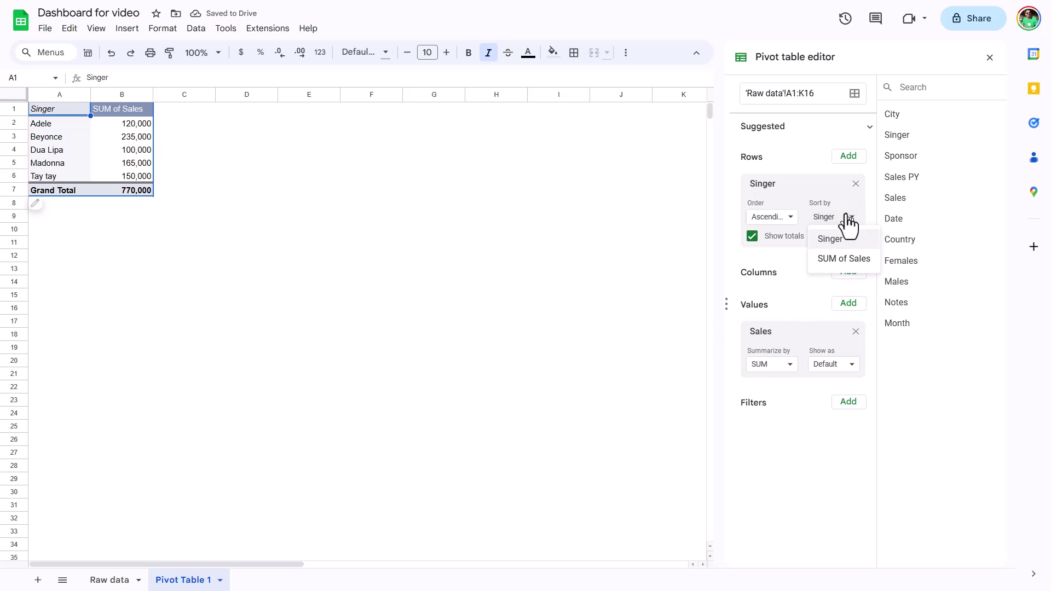
click(846, 260)
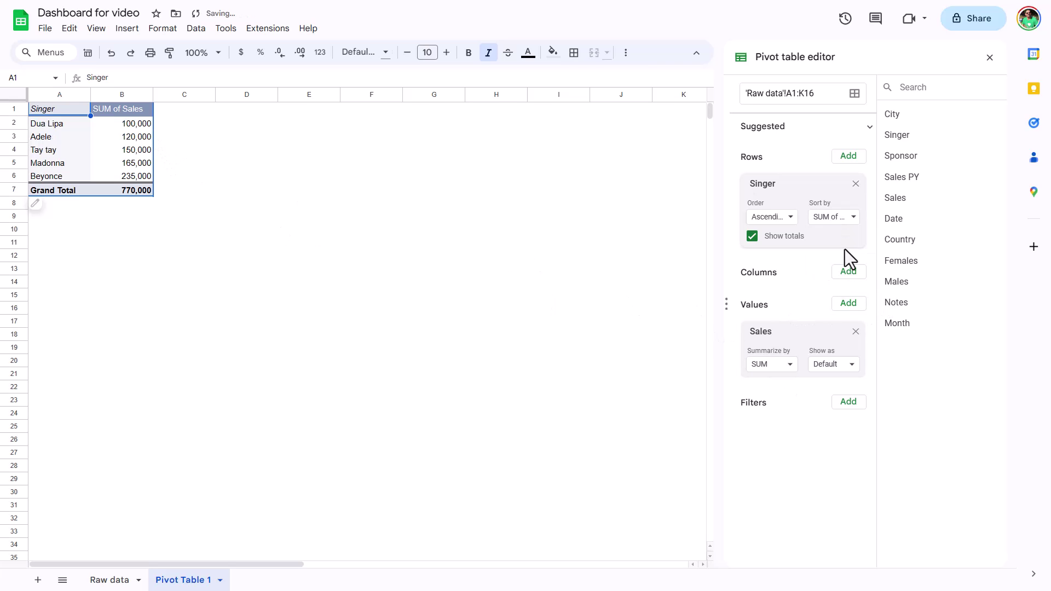
click(788, 218)
click(788, 258)
Insert a column chart of the pivot results A1:B6
click(136, 30)
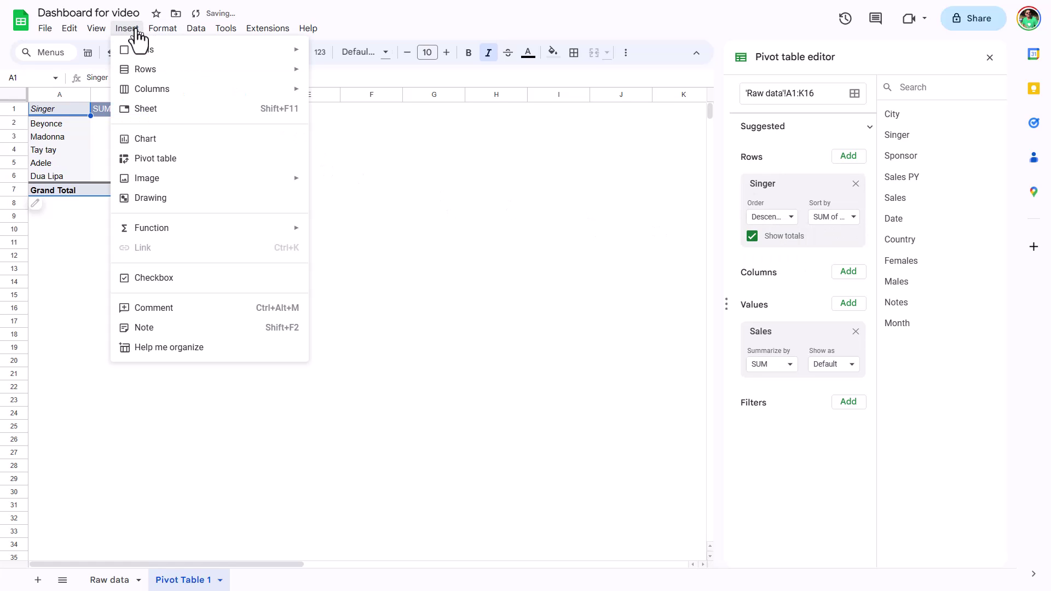
click(66, 110)
drag(126, 156, 133, 178)
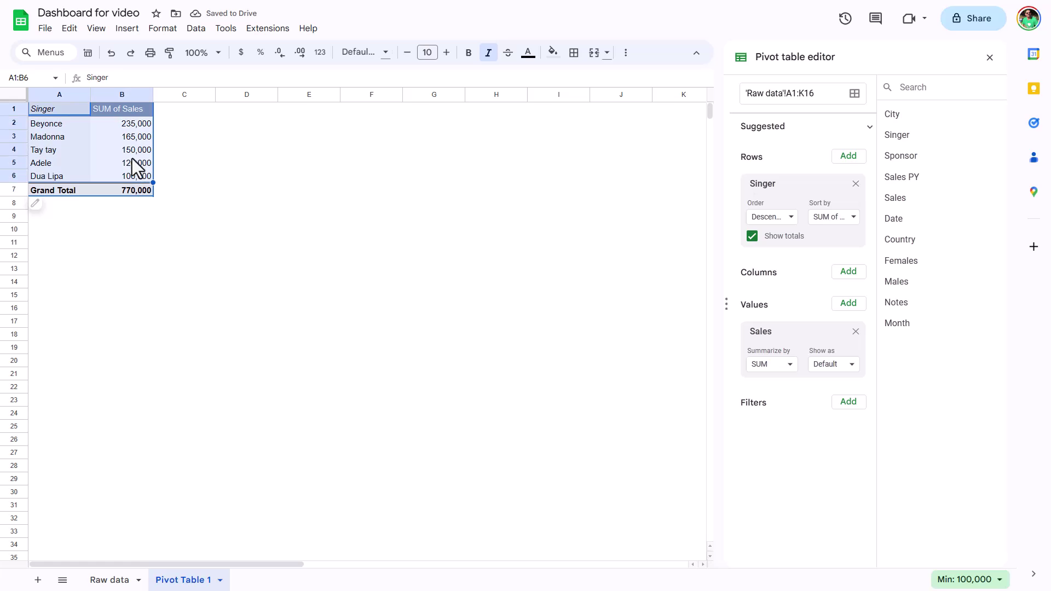
click(128, 29)
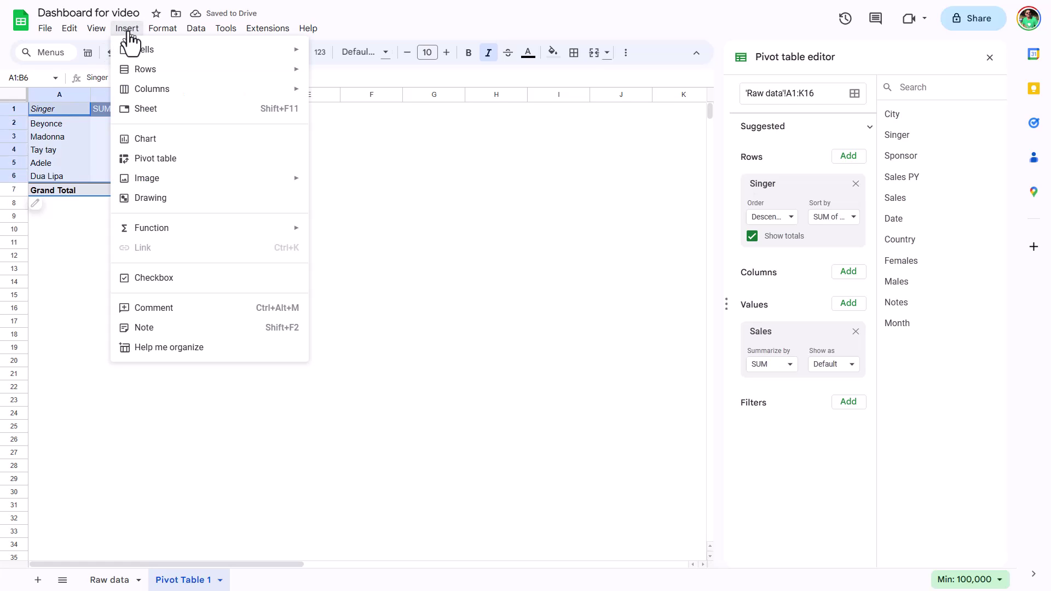
click(187, 143)
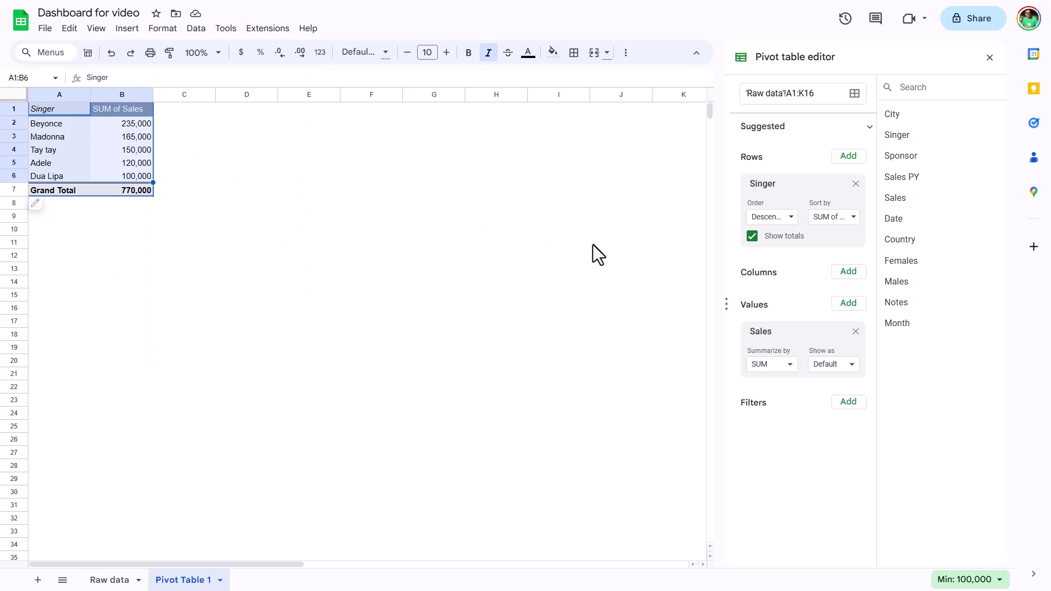
click(926, 148)
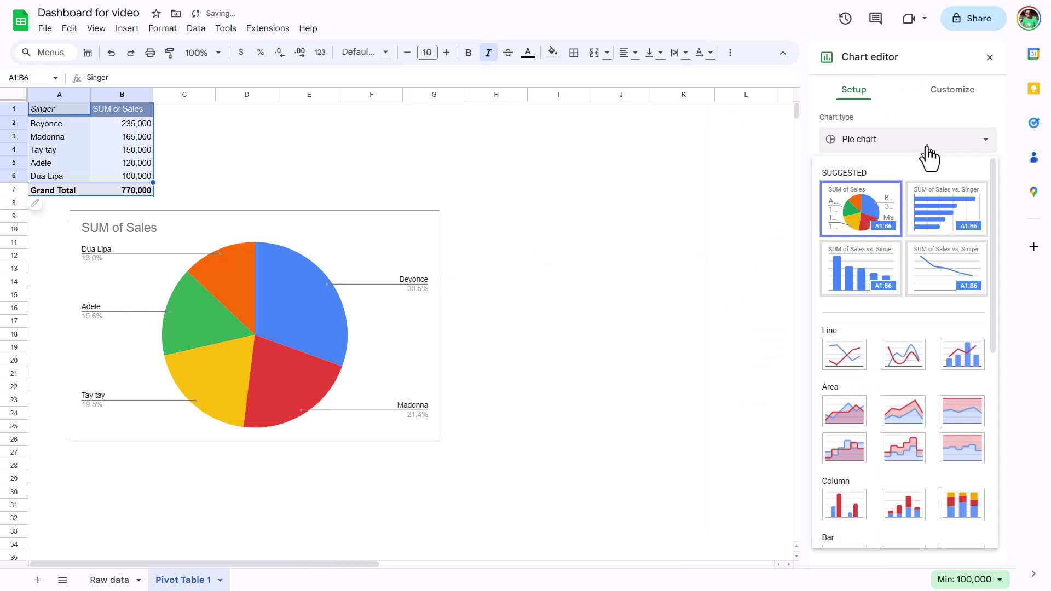
click(865, 268)
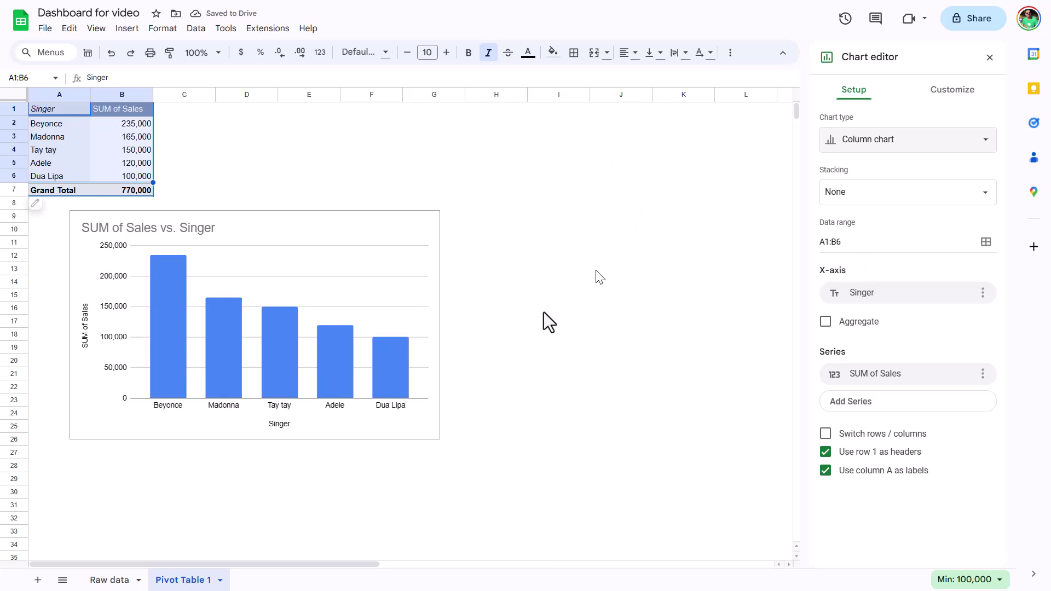
Return to the Raw data sheet and close the Help me organize panel
click(104, 579)
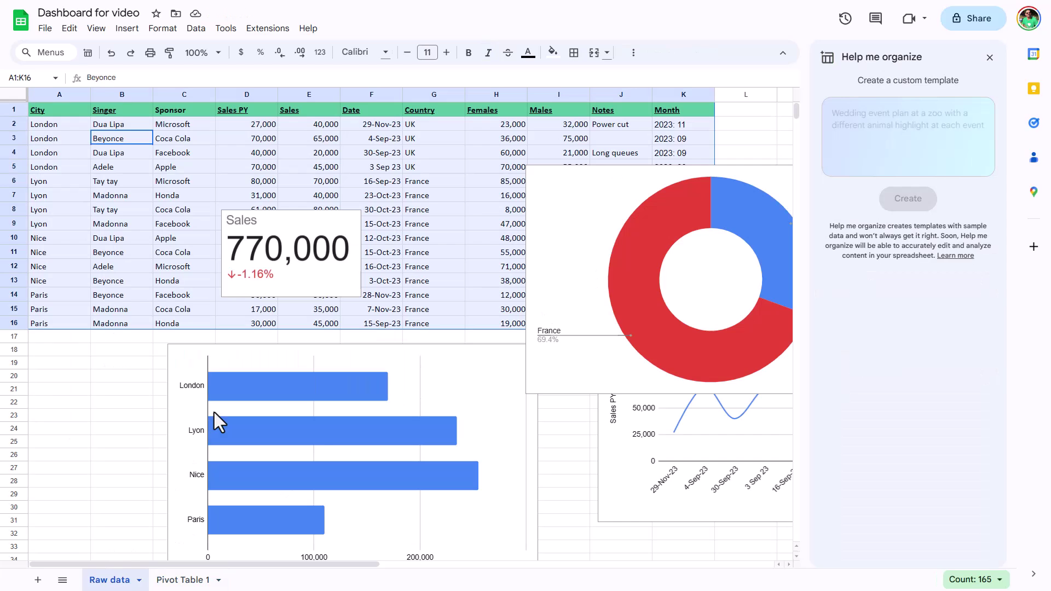
click(486, 349)
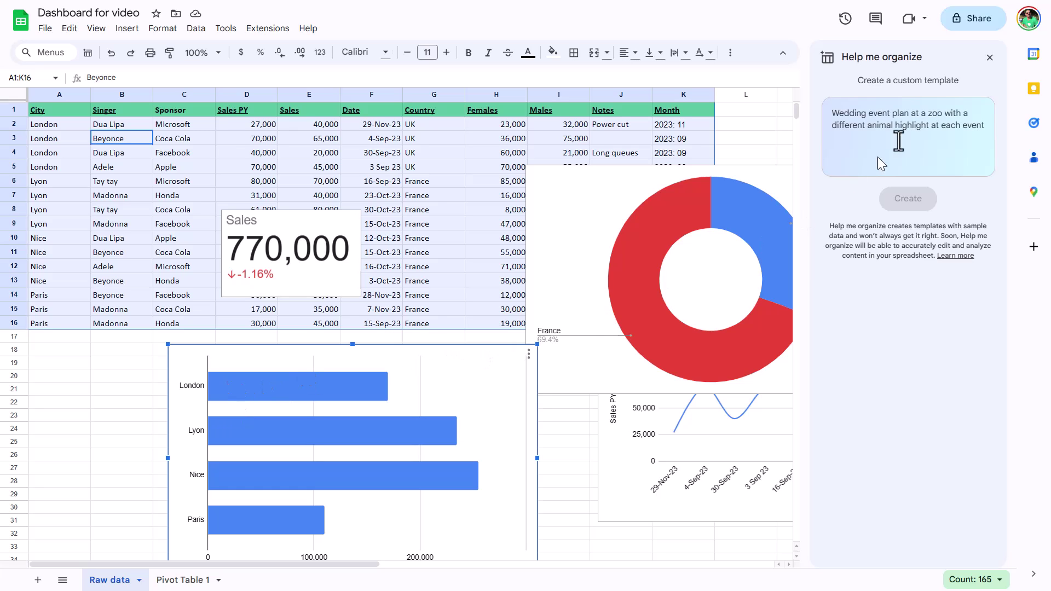
click(989, 57)
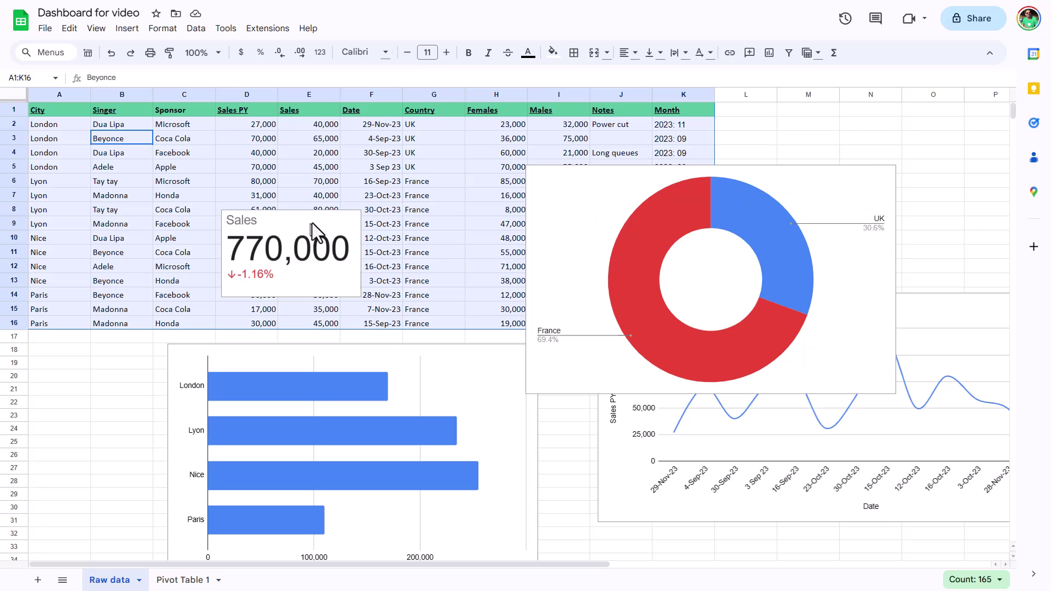
Select the bar chart, Sales scorecard and doughnut chart together to copy them
click(456, 361)
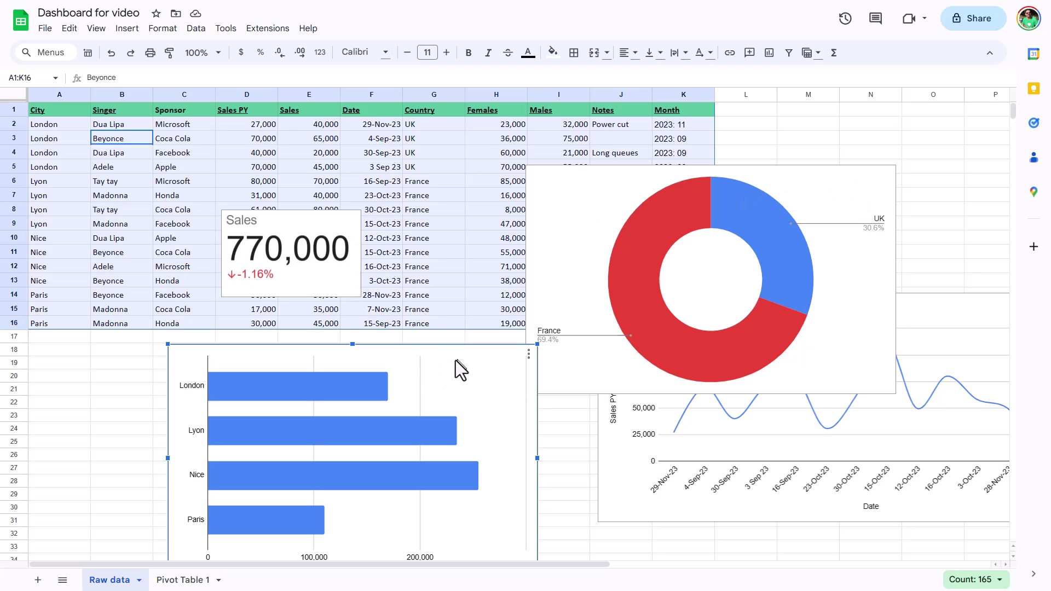
ctrl+click(314, 222)
ctrl+click(624, 217)
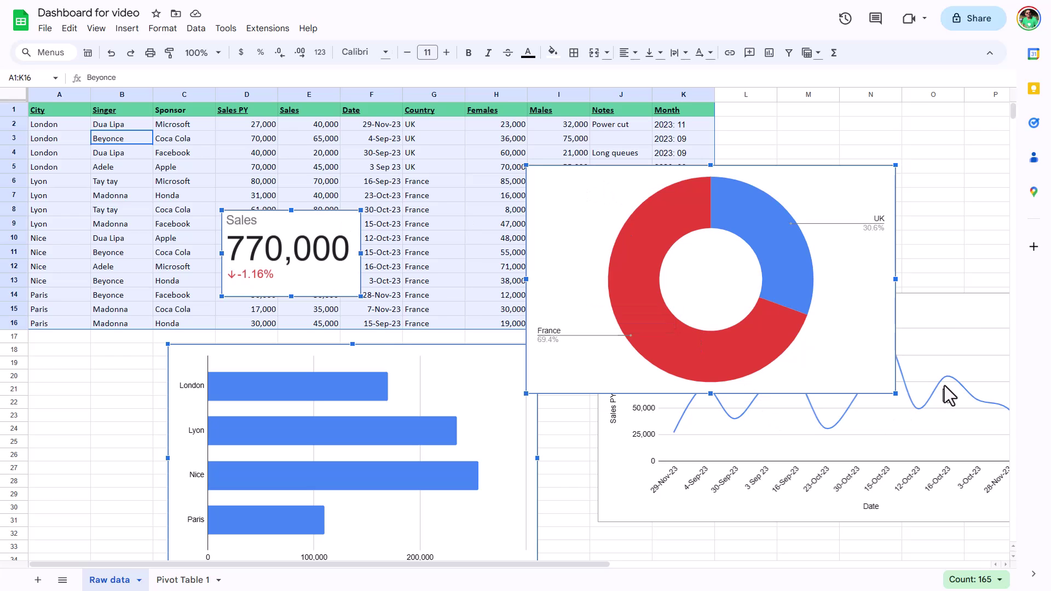
scroll(569, 178, right, 5)
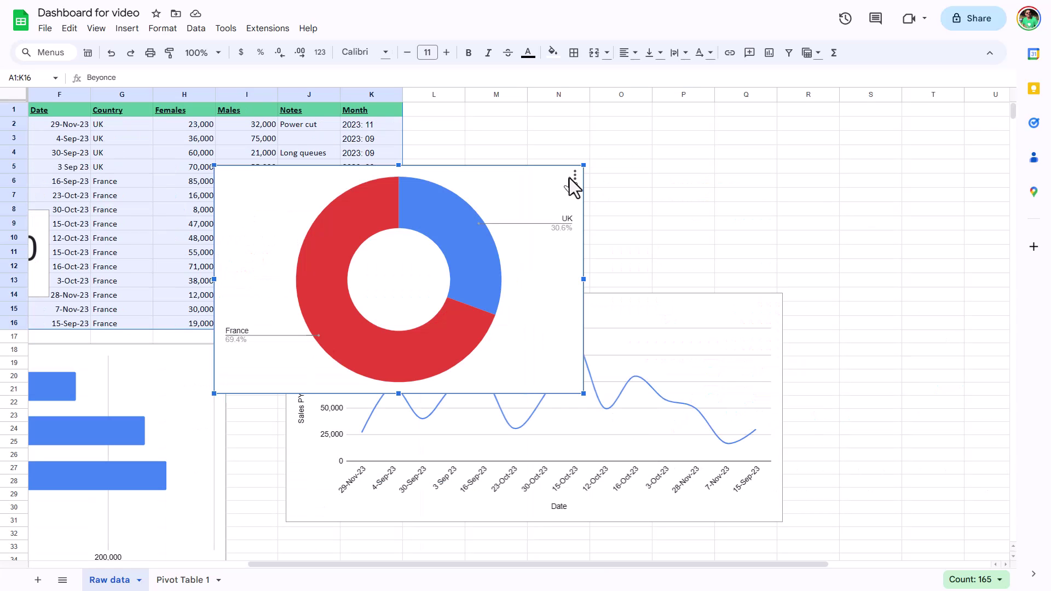
key(Escape)
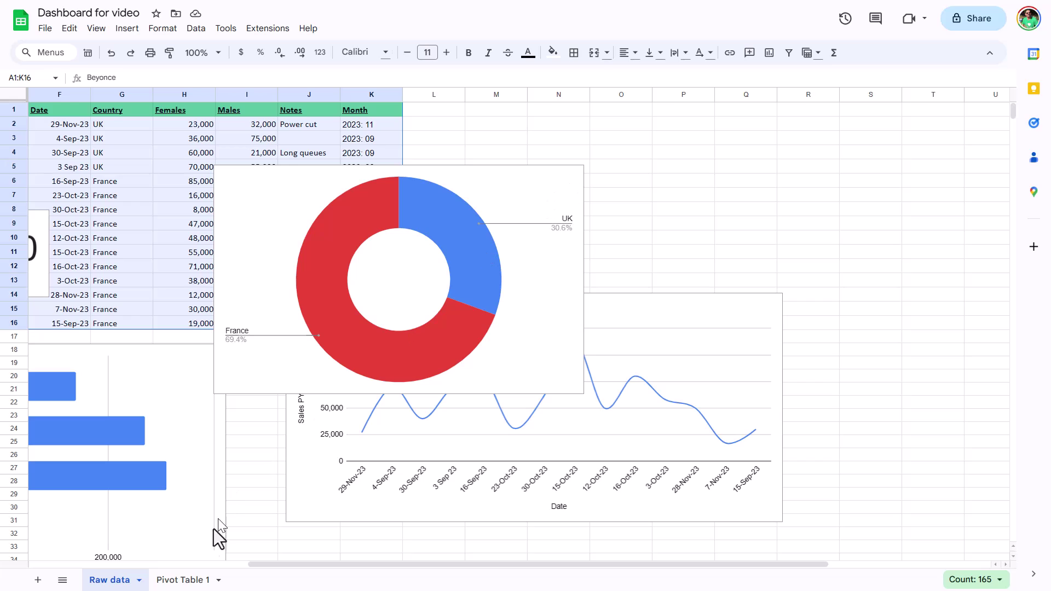
Add a new sheet and paste the copied Sales scorecard and three charts onto it
click(38, 582)
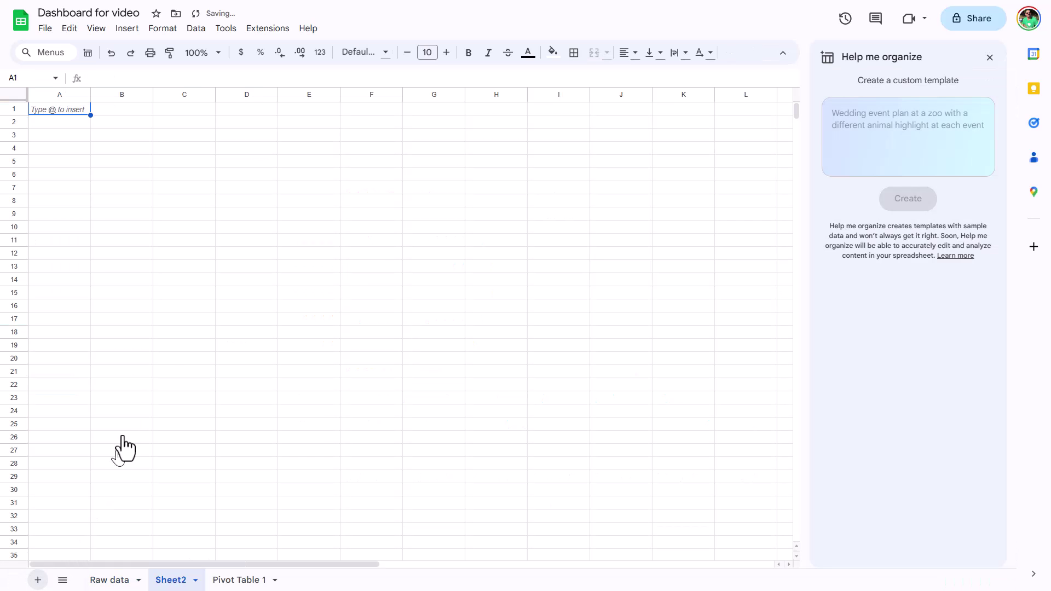
key(ctrl+v)
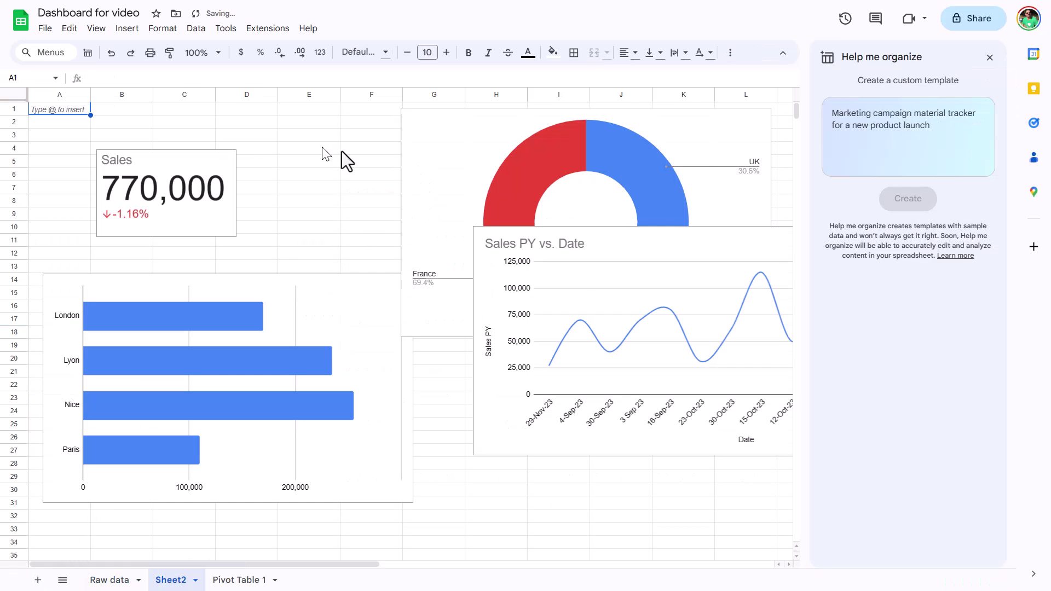
click(336, 149)
click(989, 58)
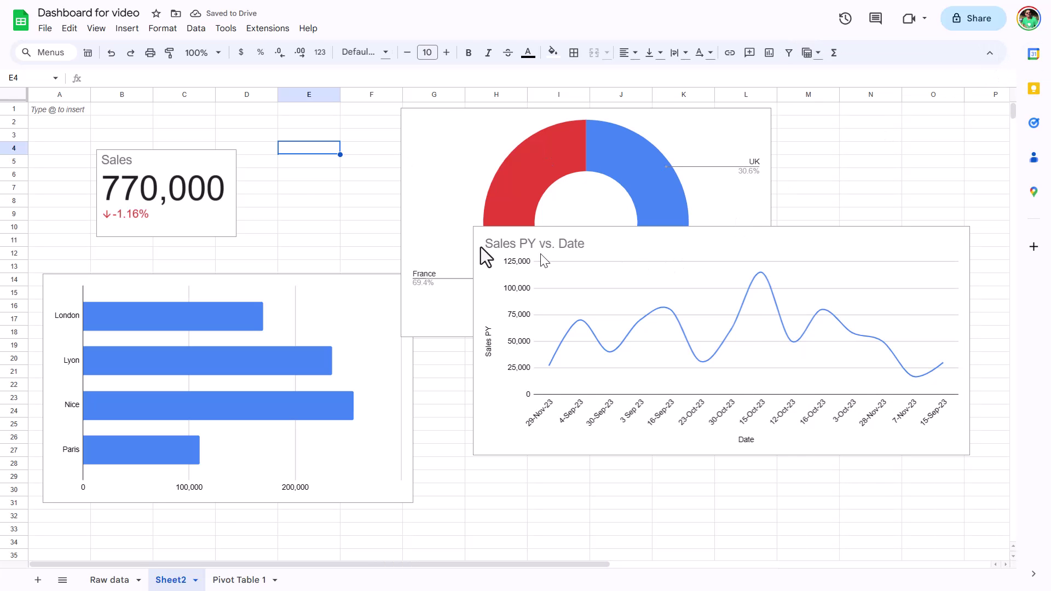
On Raw data, move the donut, scorecard, bar and line charts together below the table
click(112, 582)
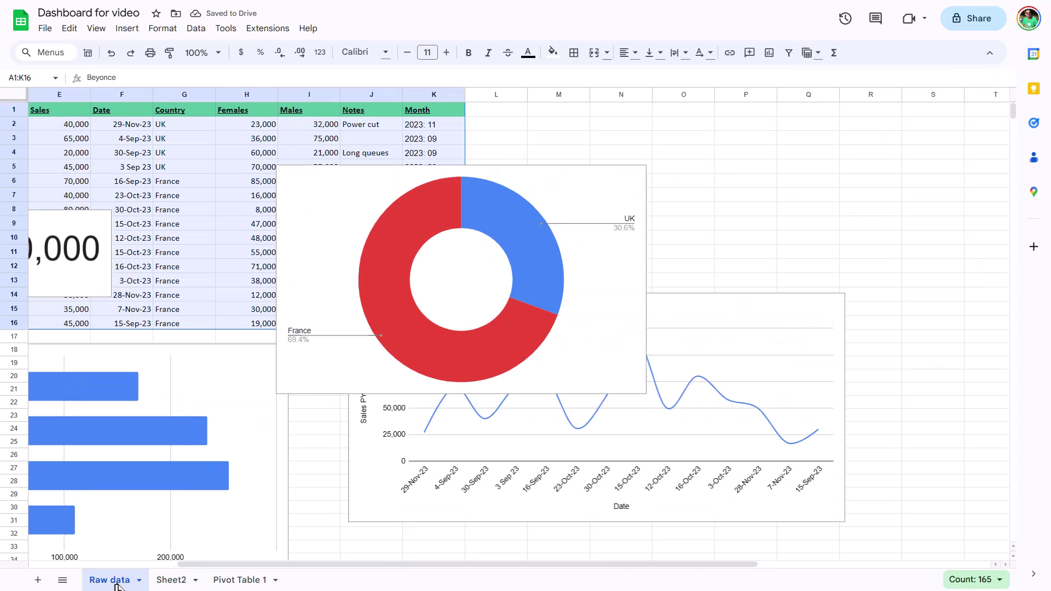
click(339, 170)
ctrl+click(88, 236)
ctrl+click(226, 360)
ctrl+click(767, 308)
drag(747, 310, 721, 537)
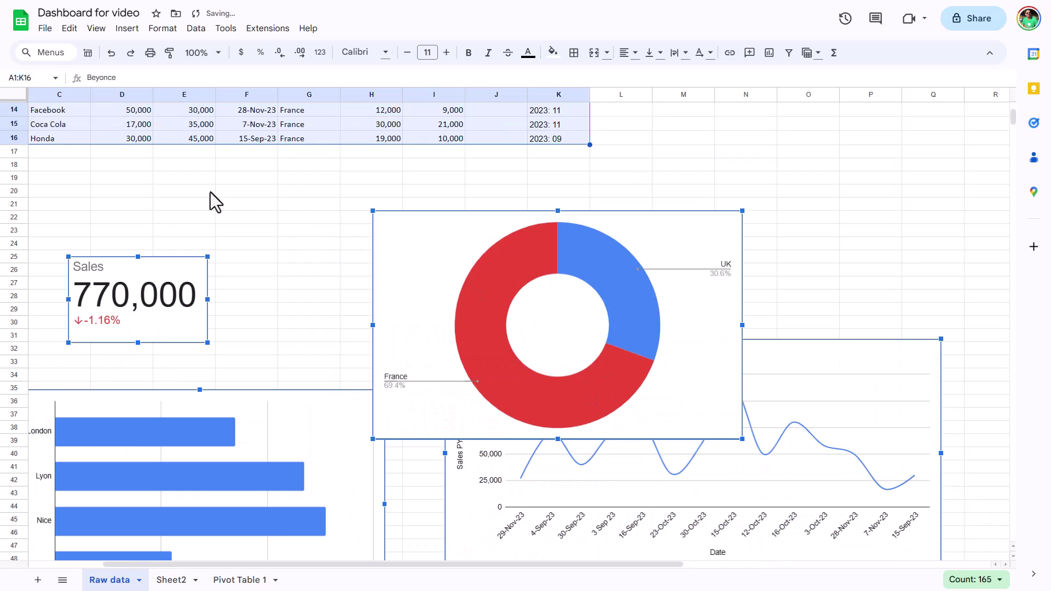
click(210, 192)
scroll(204, 179, up, 5)
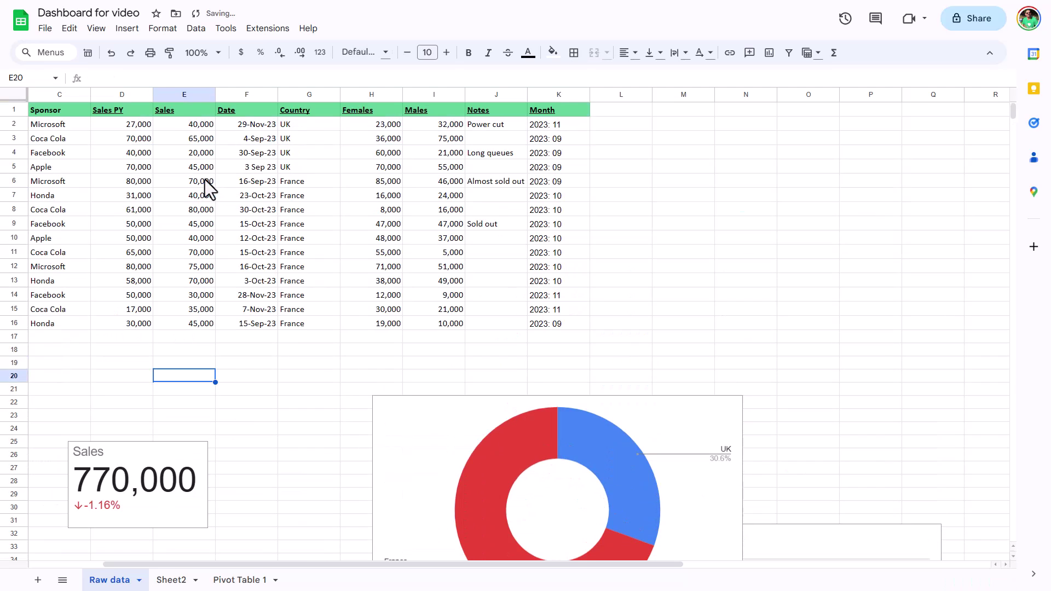
click(169, 582)
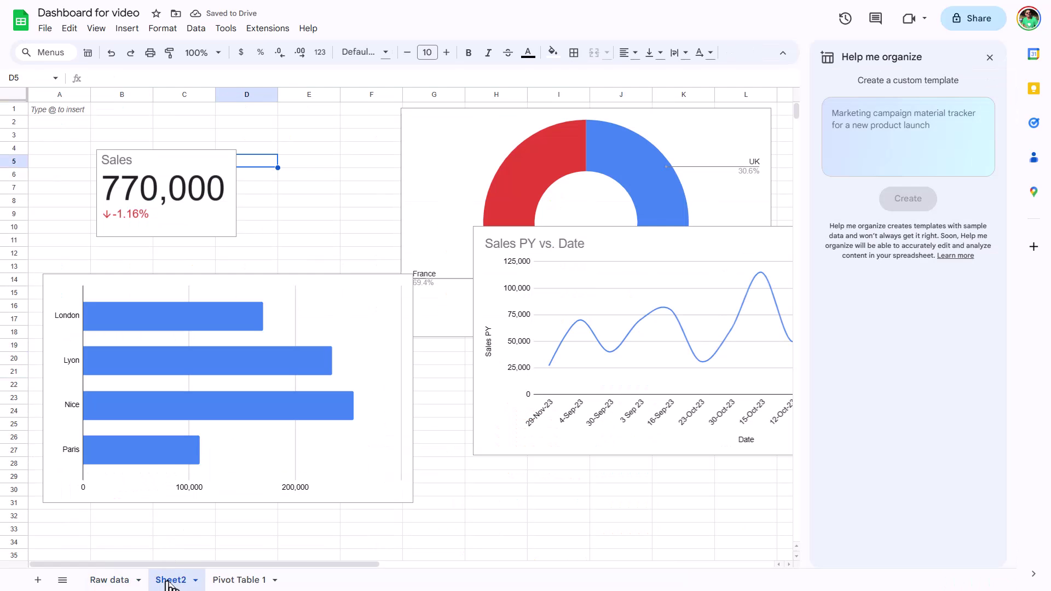
Enter the title 'Dashboard of concerts' in cell A1
click(214, 160)
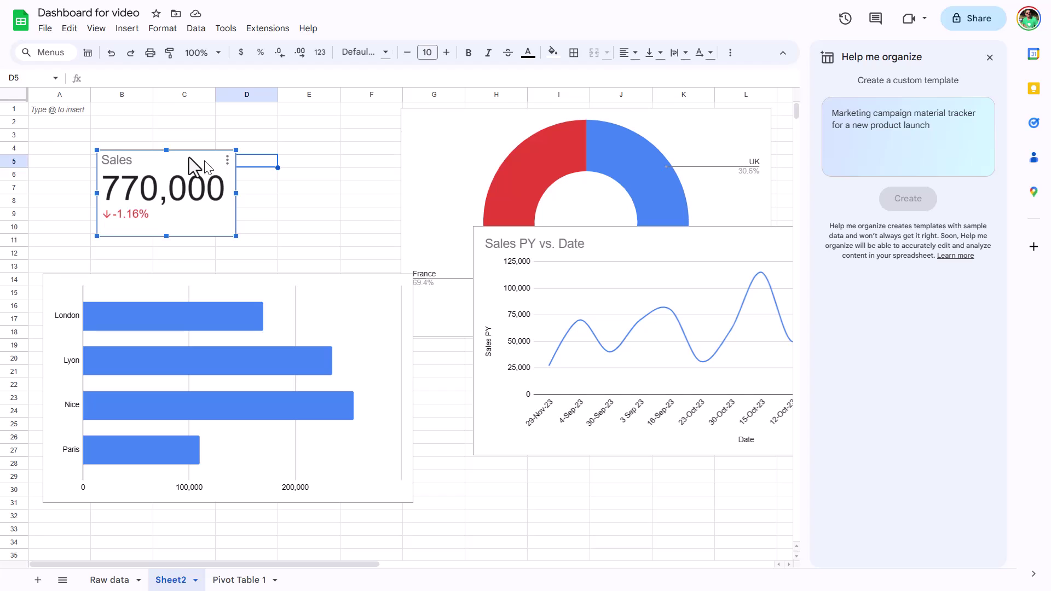
click(53, 110)
text(Da)
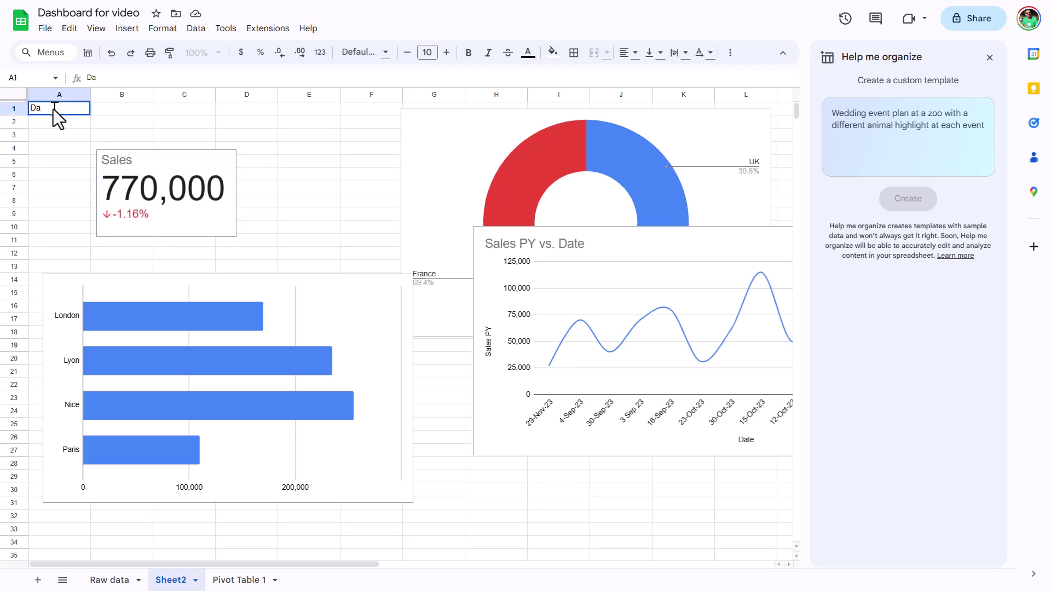
text(shboard od)
key(BackSpace)
text(f concerts)
key(Return)
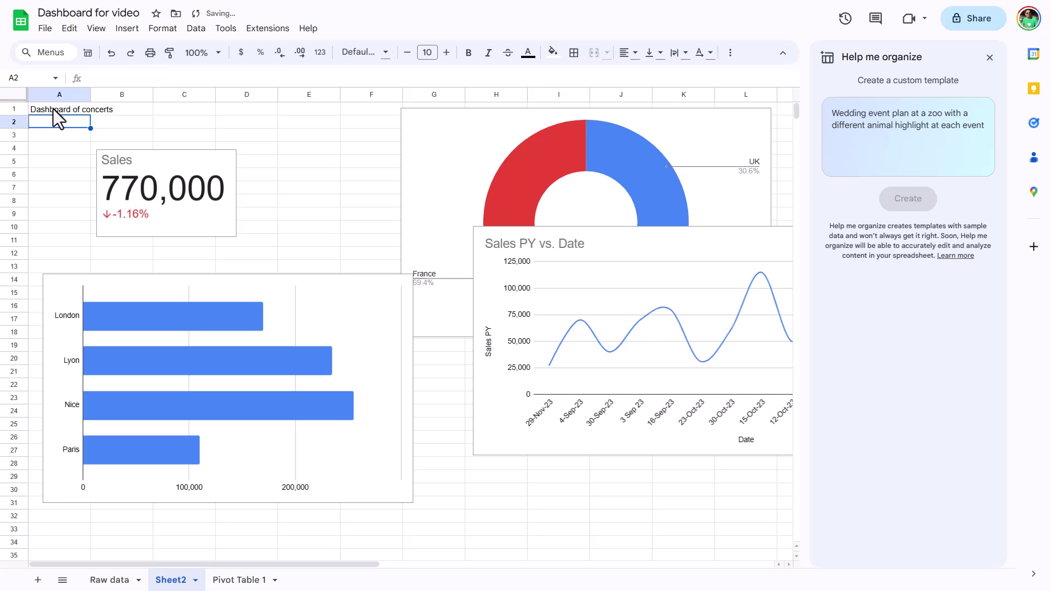
Shrink and arrange the scorecard, bar and donut charts side by side, with the widened line chart beneath
drag(183, 160, 115, 128)
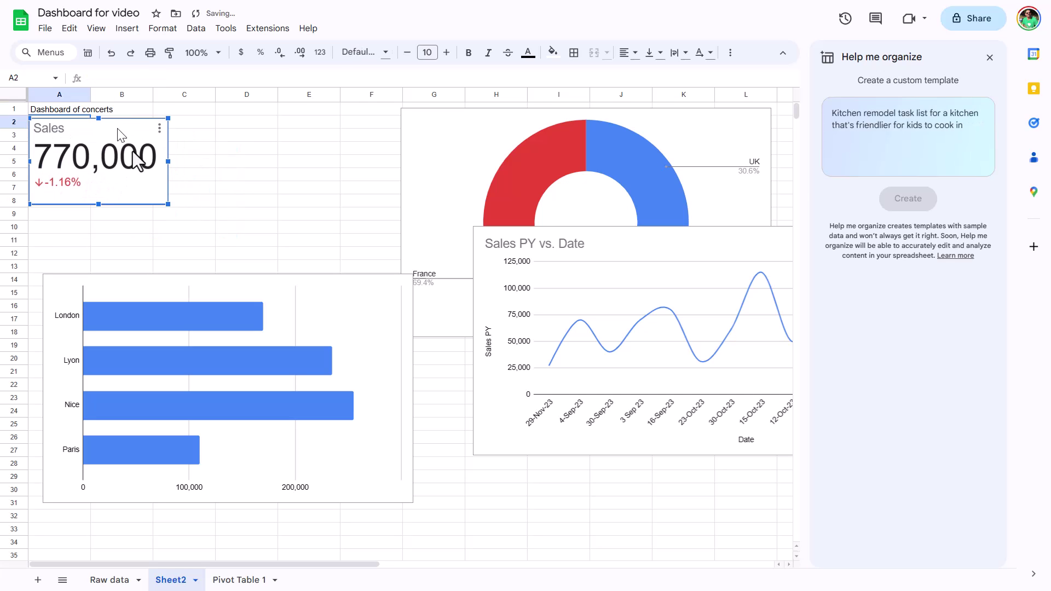
drag(168, 204, 121, 175)
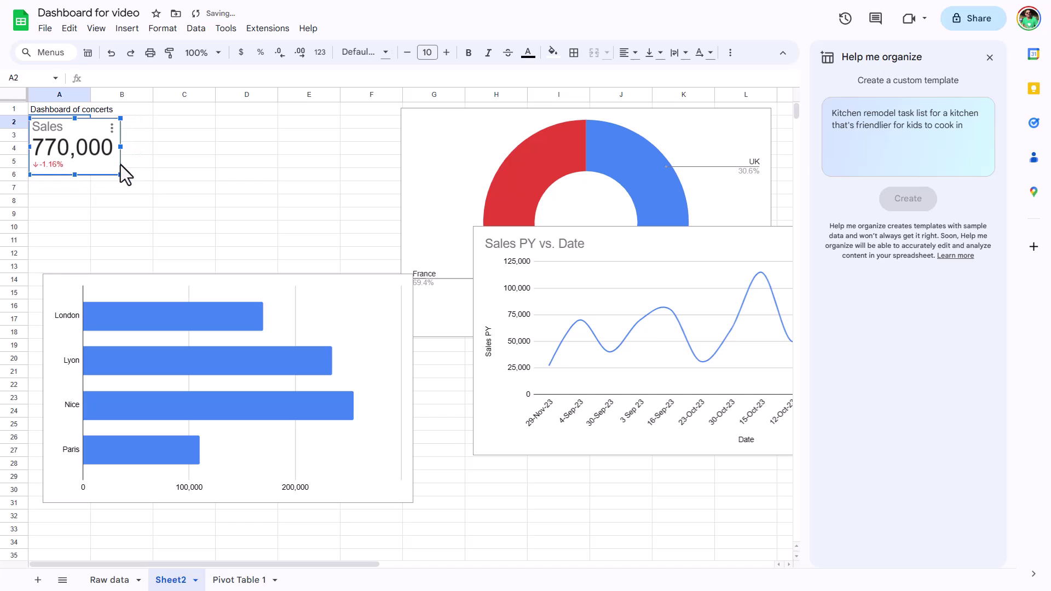
drag(247, 282, 234, 250)
drag(398, 241, 224, 185)
drag(496, 111, 352, 206)
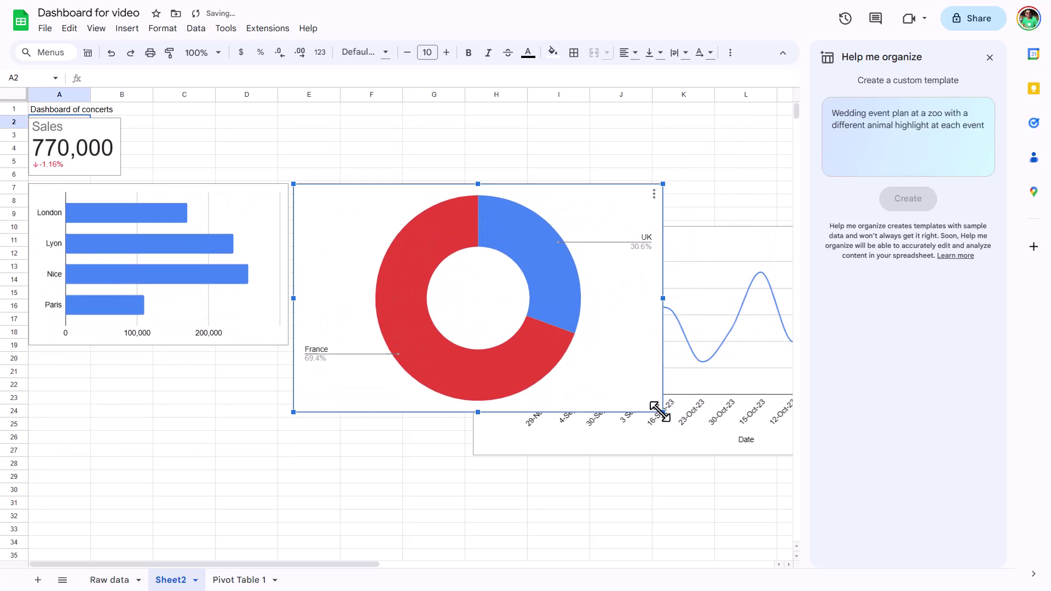
drag(661, 411, 550, 344)
drag(684, 249, 222, 362)
scroll(609, 464, down, 1)
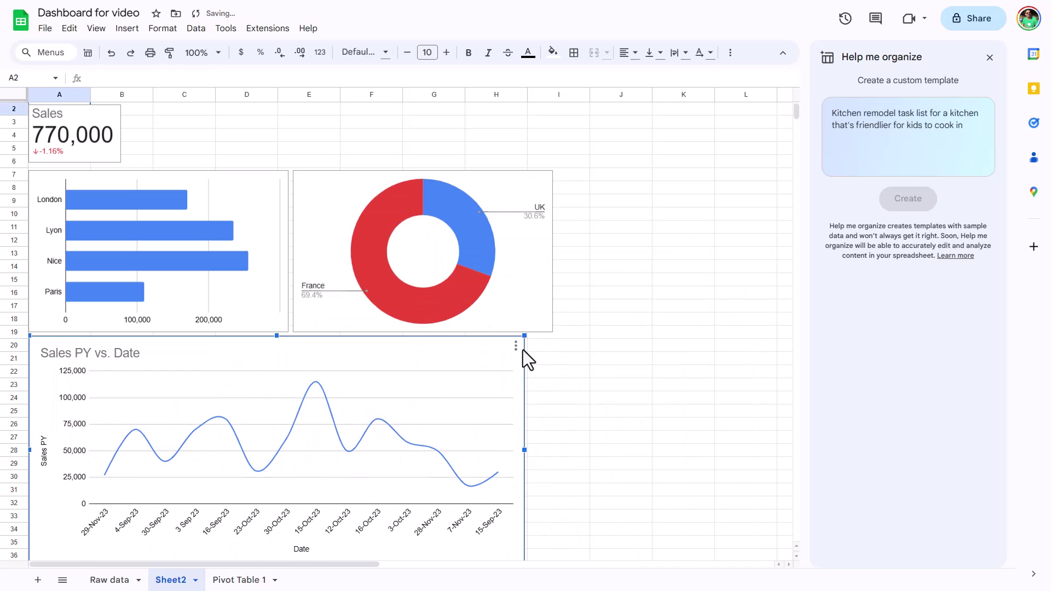
drag(524, 335, 364, 331)
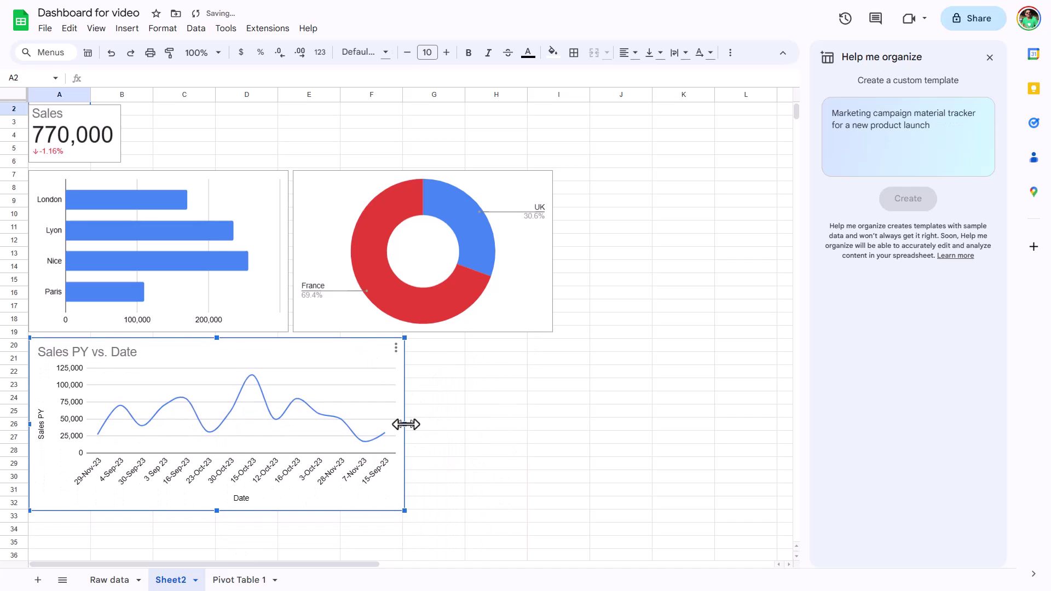
drag(405, 424, 552, 424)
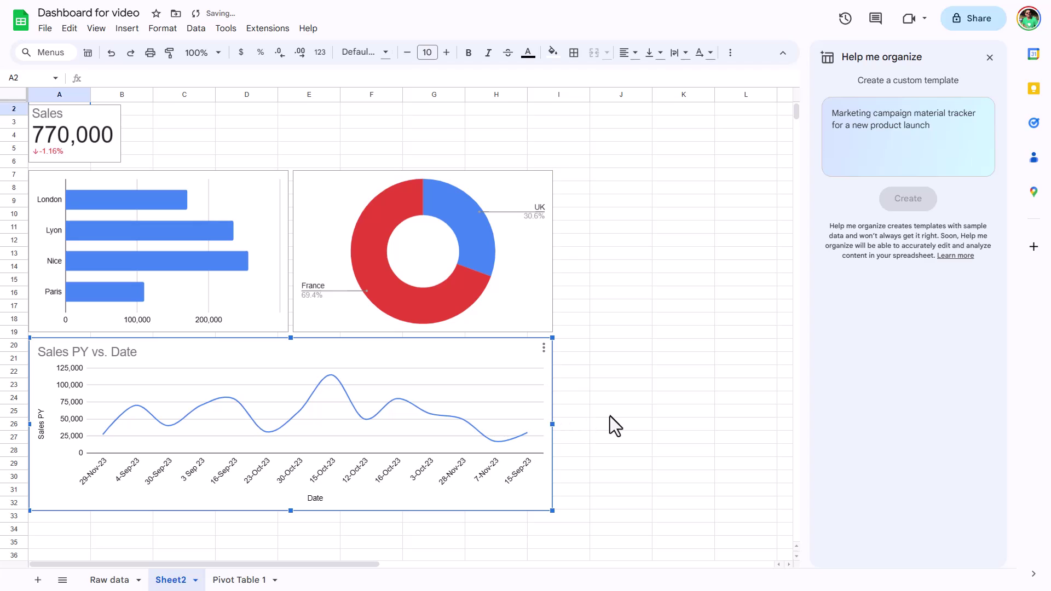
Delete the Sales PY and Date axis titles from the line chart
double_click(41, 425)
click(671, 348)
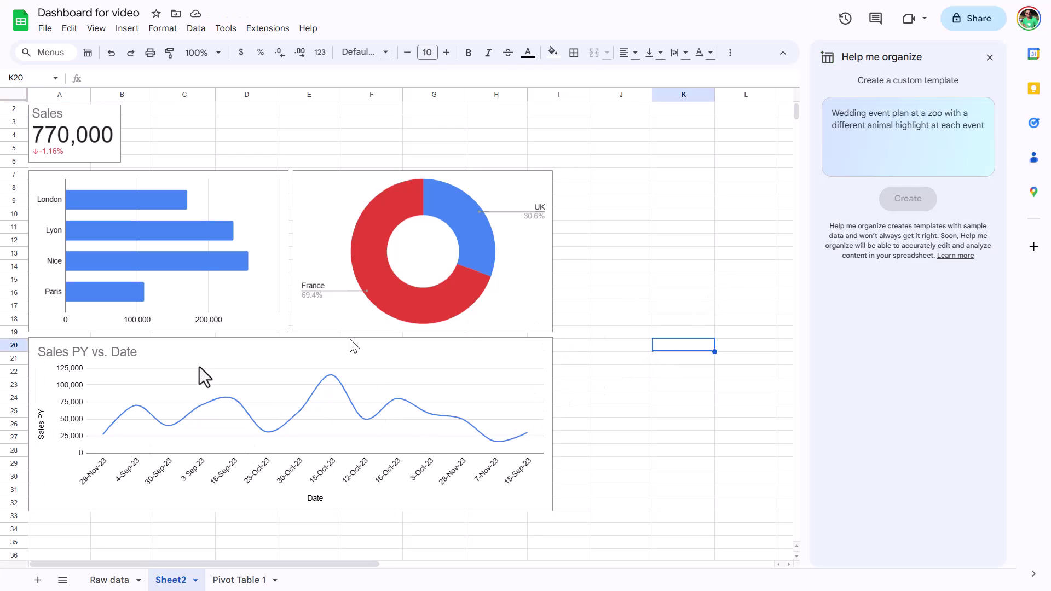
click(41, 425)
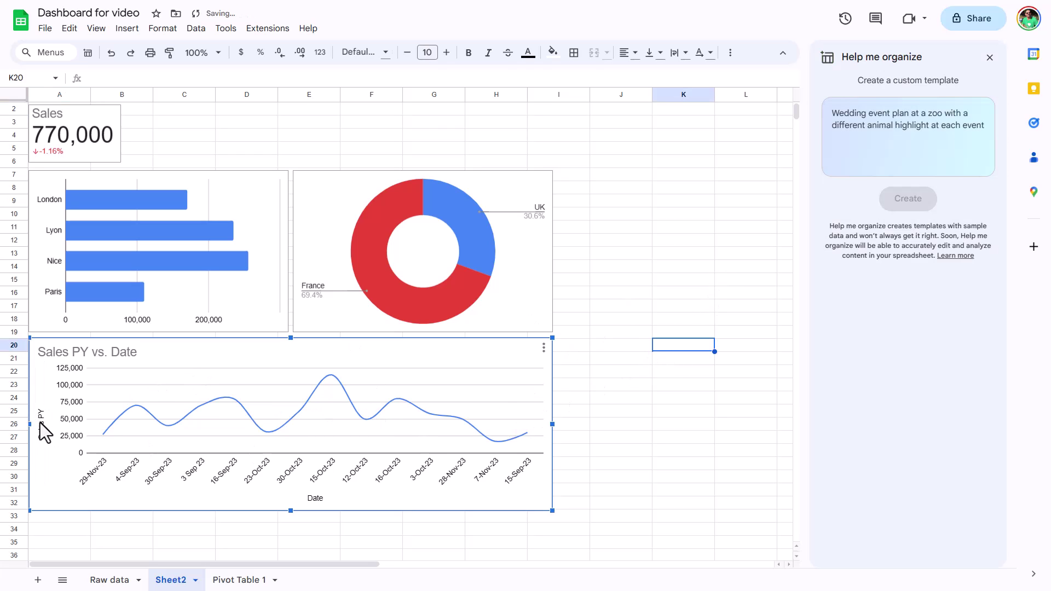
double_click(41, 425)
click(40, 424)
click(40, 423)
key(Delete)
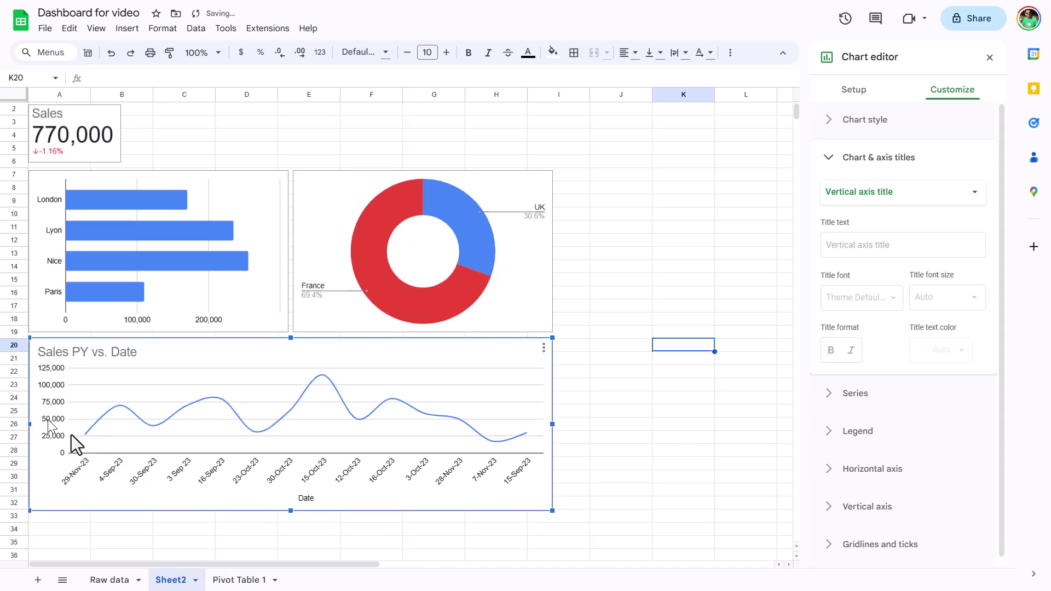
click(307, 498)
key(Delete)
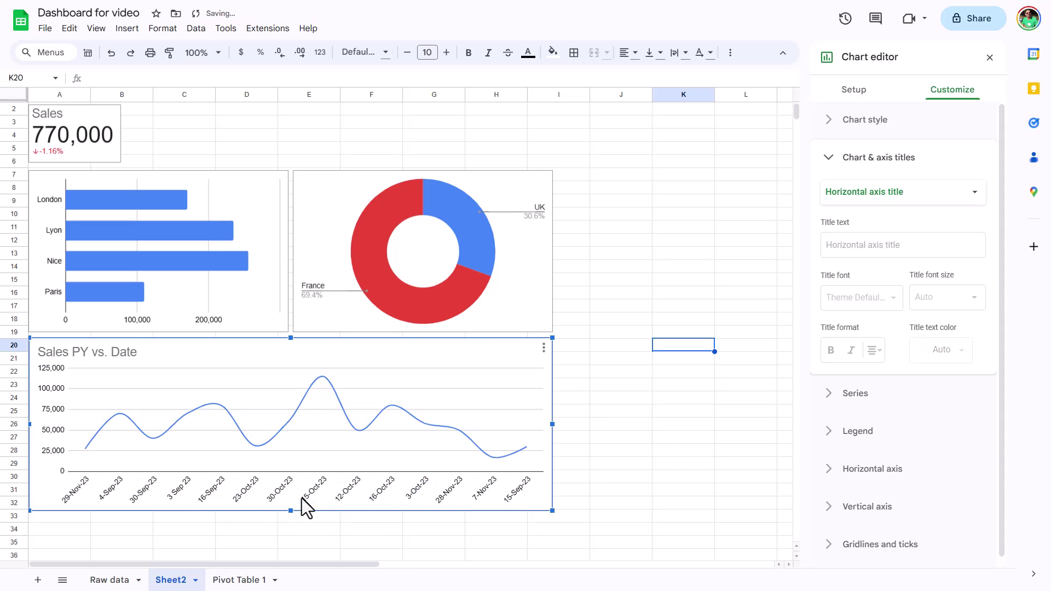
Turn off the line chart's major gridlines
click(146, 369)
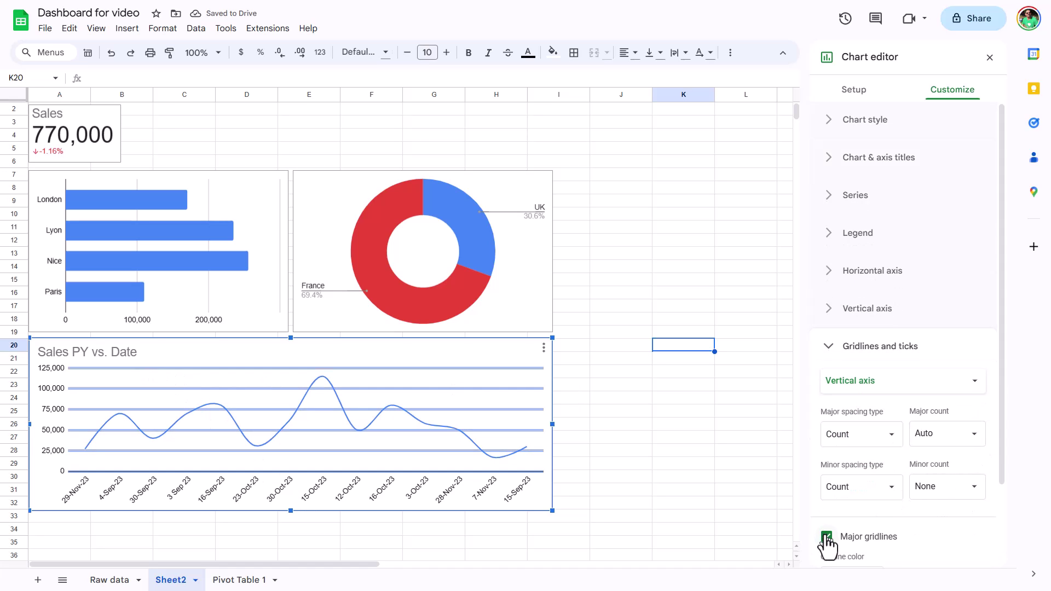
click(826, 538)
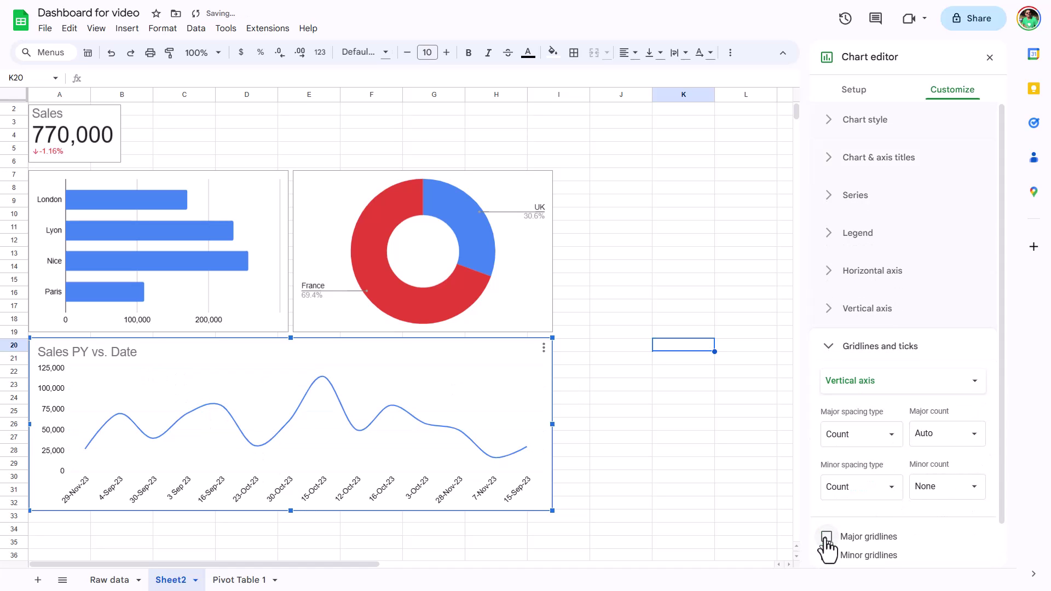
click(55, 398)
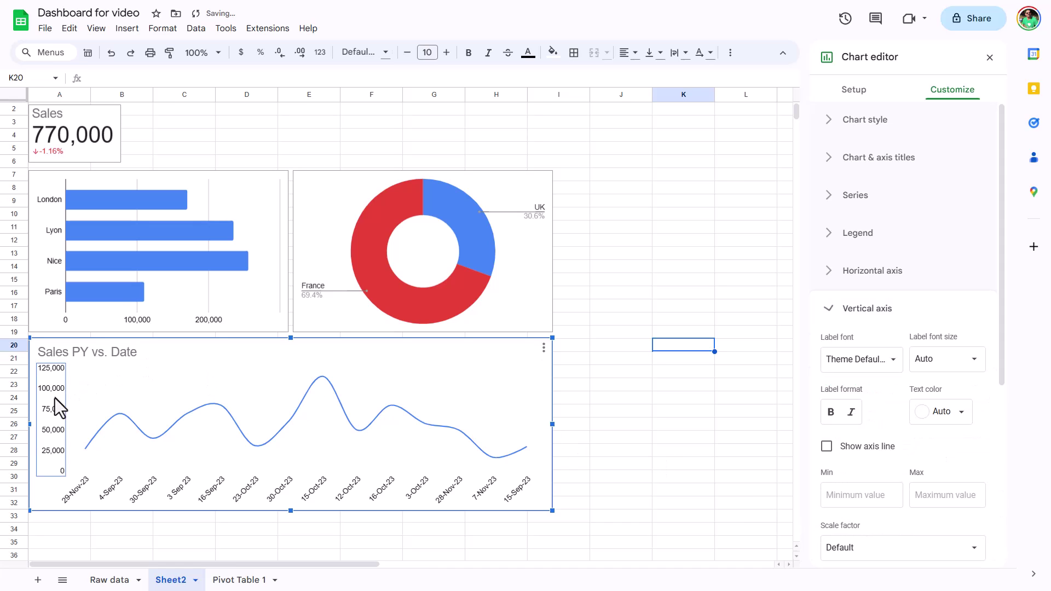
Turn off the major gridlines on the city bar chart
click(135, 321)
click(136, 319)
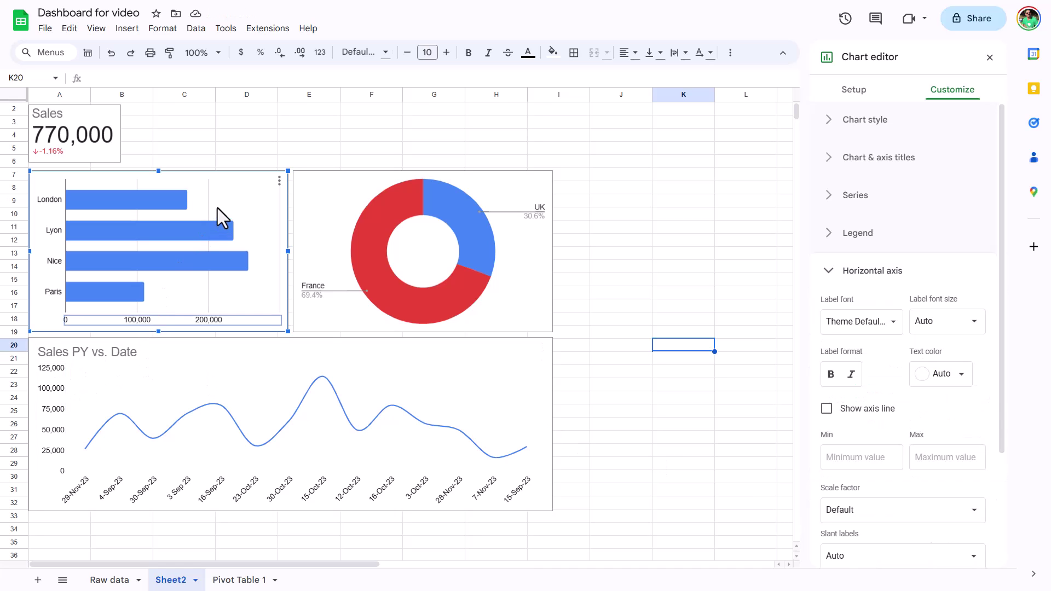
click(208, 304)
key(Delete)
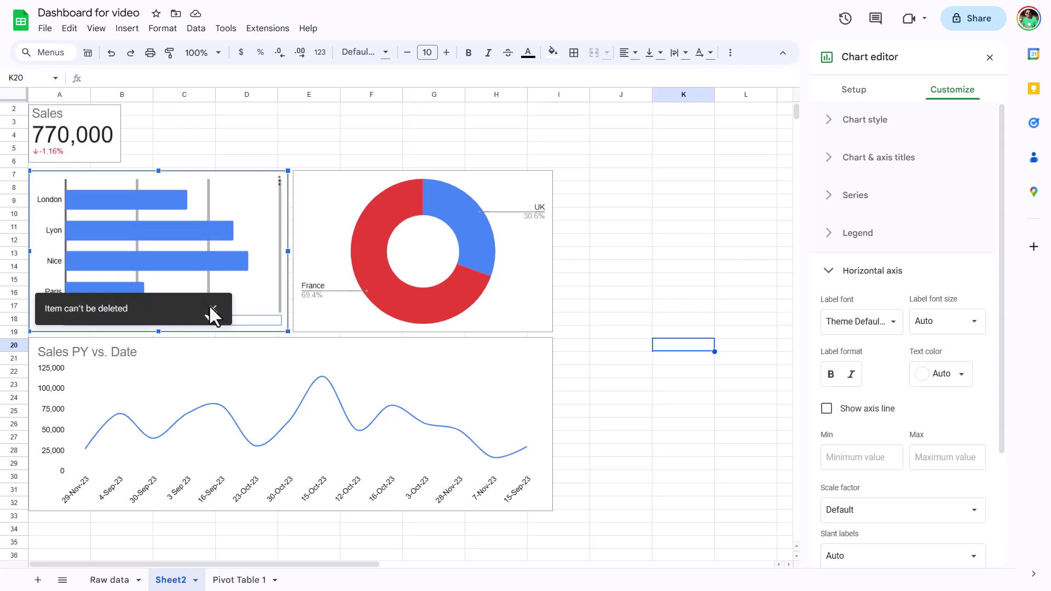
click(210, 198)
click(827, 439)
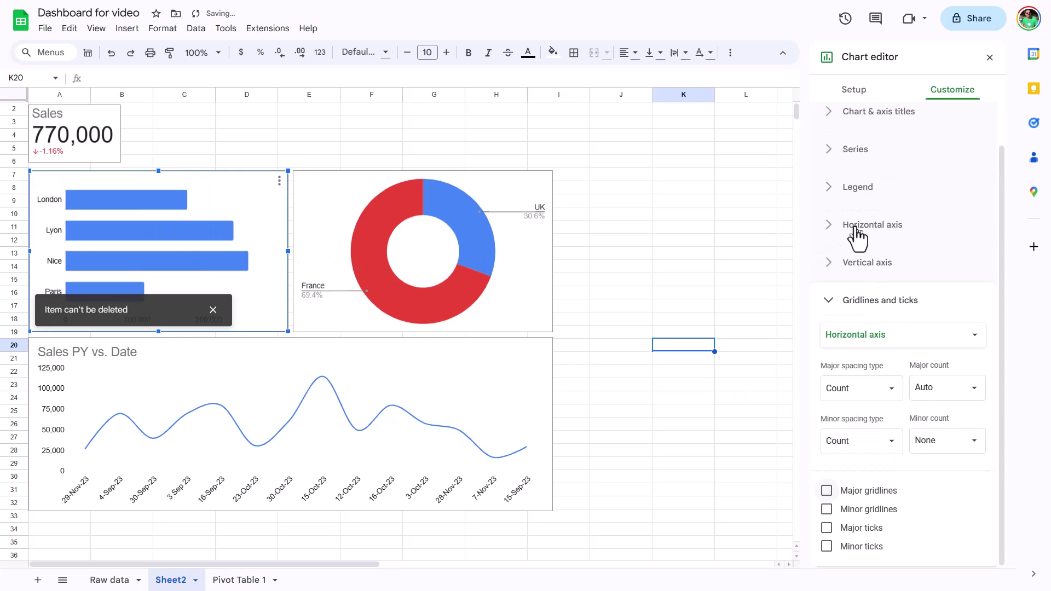
Show data labels on the bars, positioned at Inside base
click(859, 151)
scroll(897, 391, down, 3)
click(826, 364)
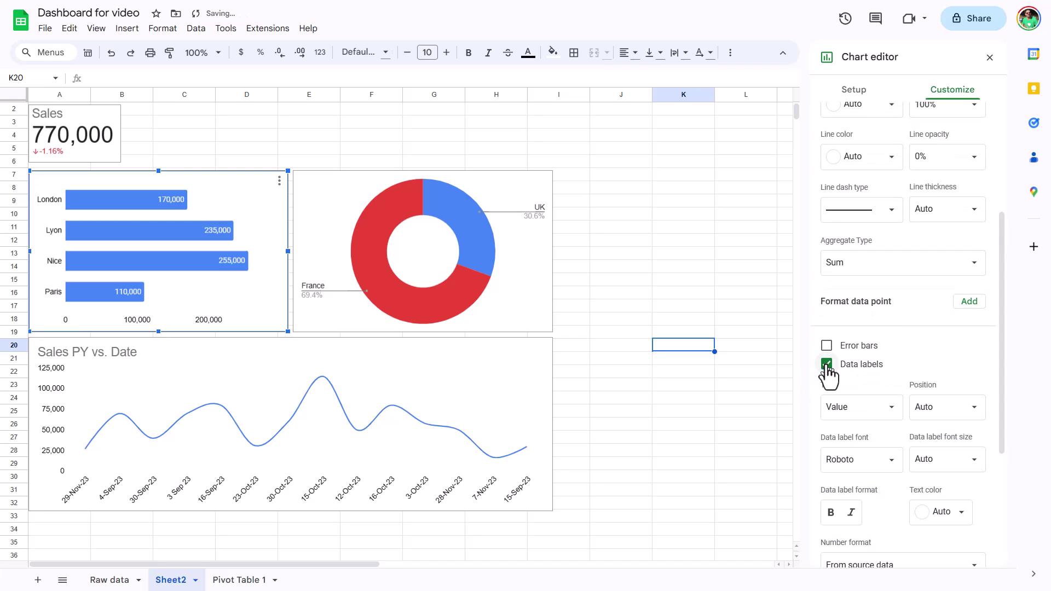
click(961, 408)
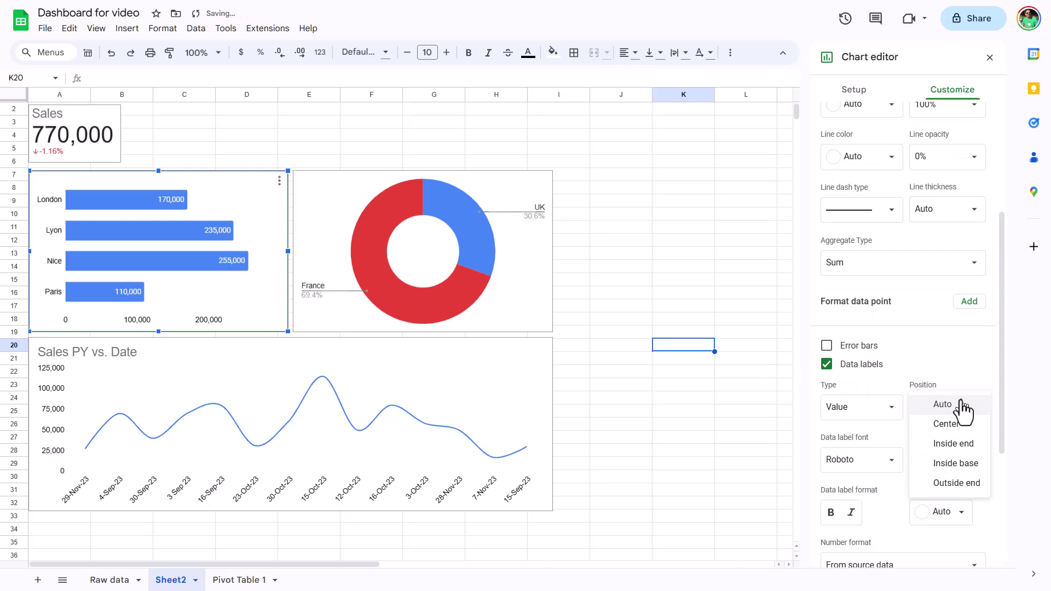
click(955, 469)
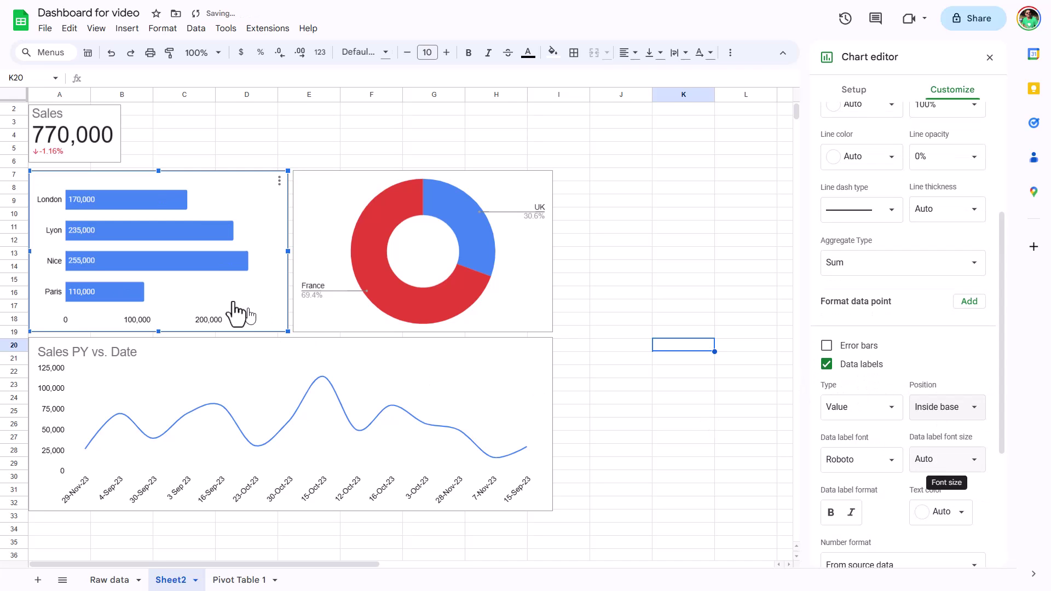
Set the bar chart's horizontal axis label color to white
click(212, 320)
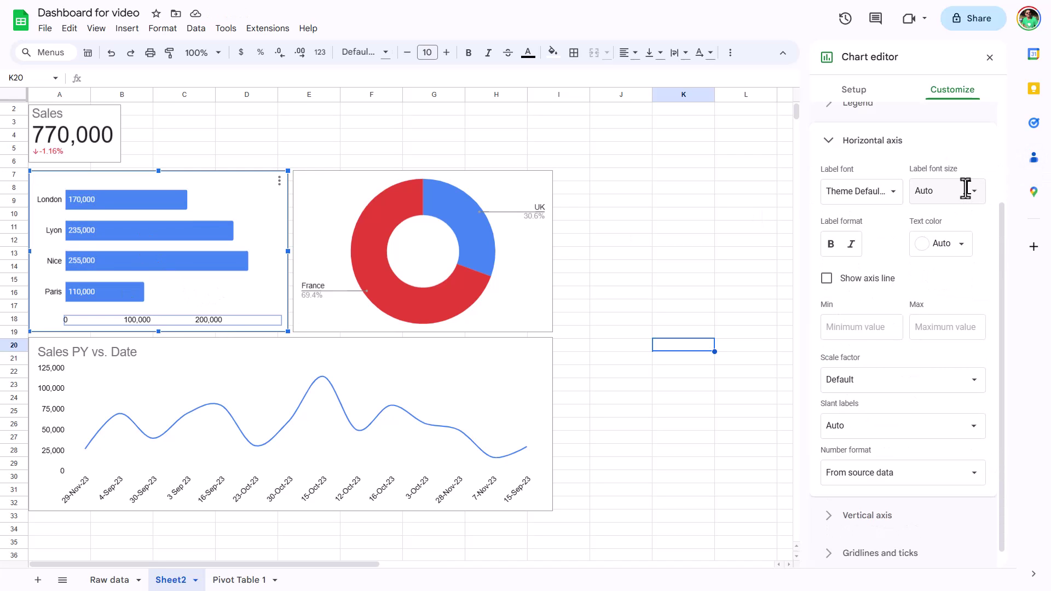
click(963, 247)
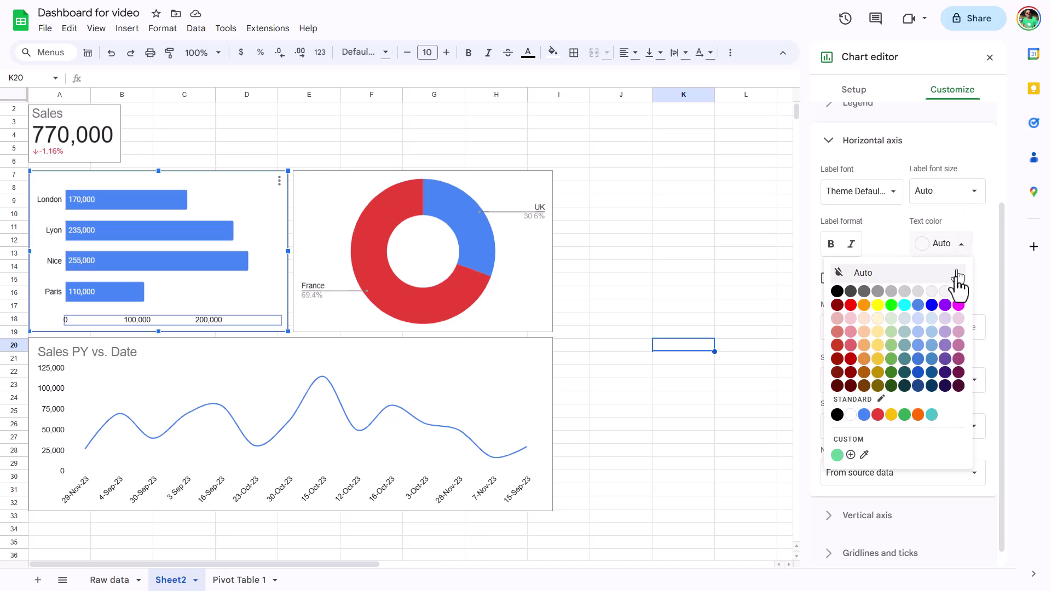
click(958, 290)
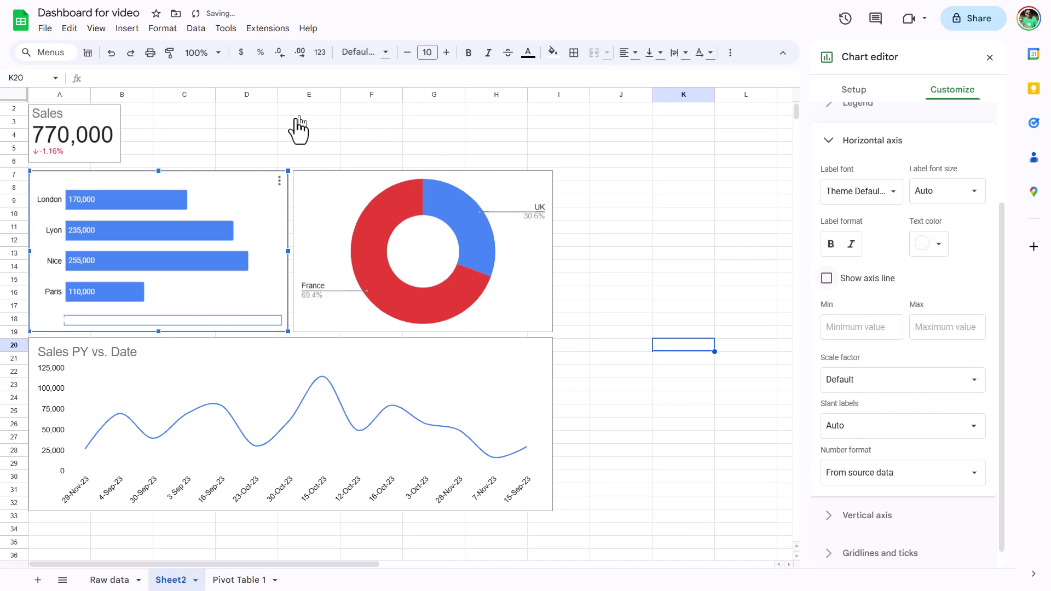
On Raw data, select the data table range C1:K16
click(190, 135)
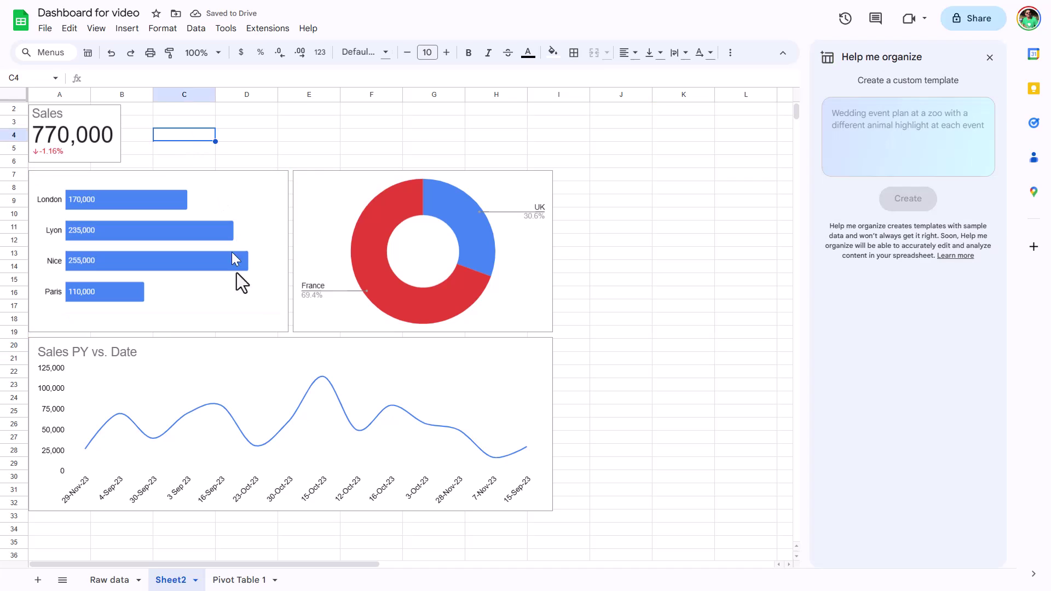
click(112, 582)
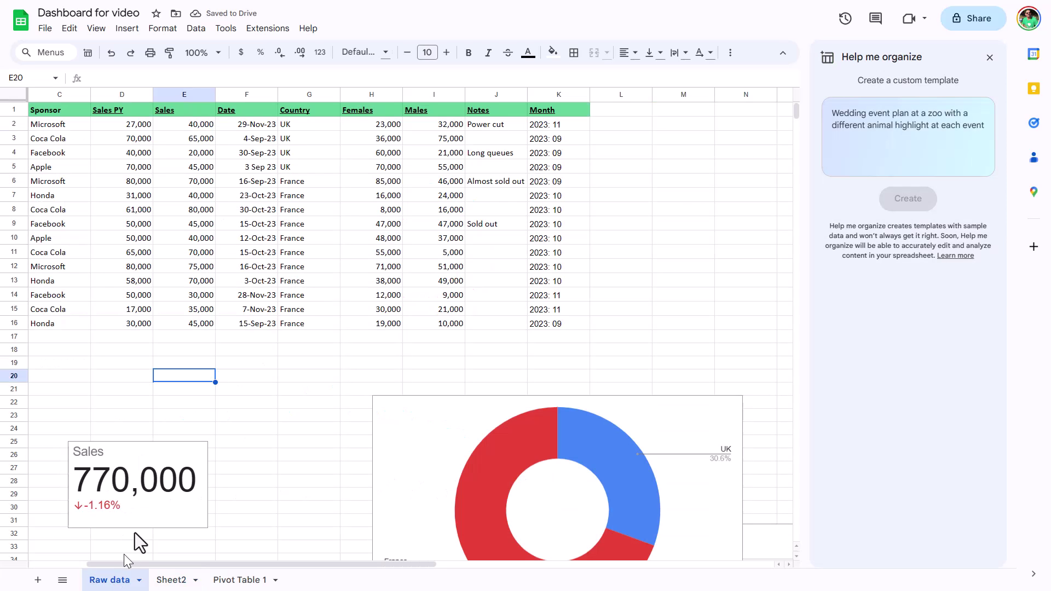
click(482, 178)
click(990, 57)
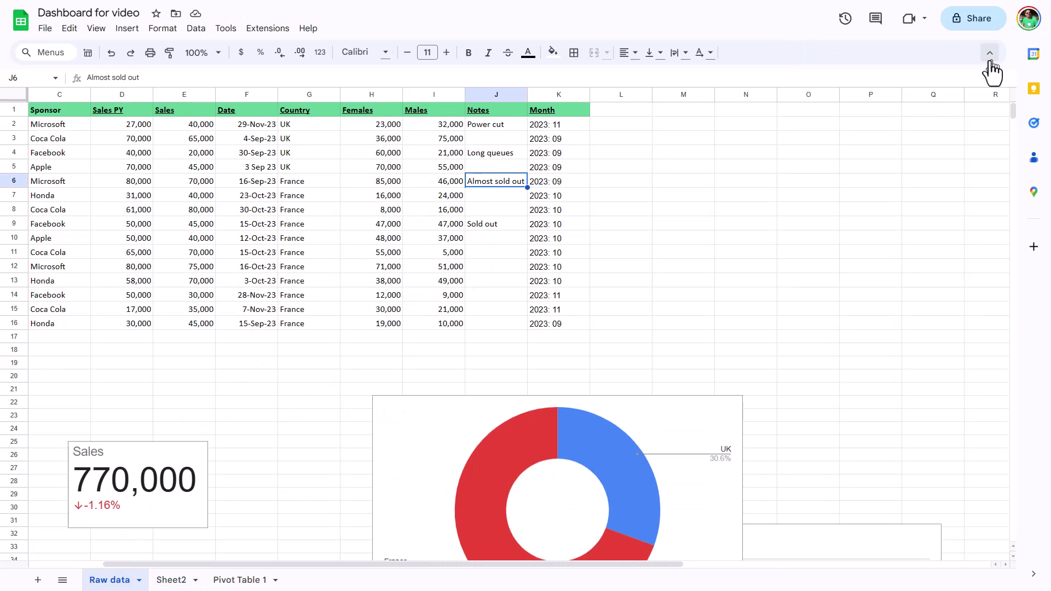
drag(60, 107, 553, 325)
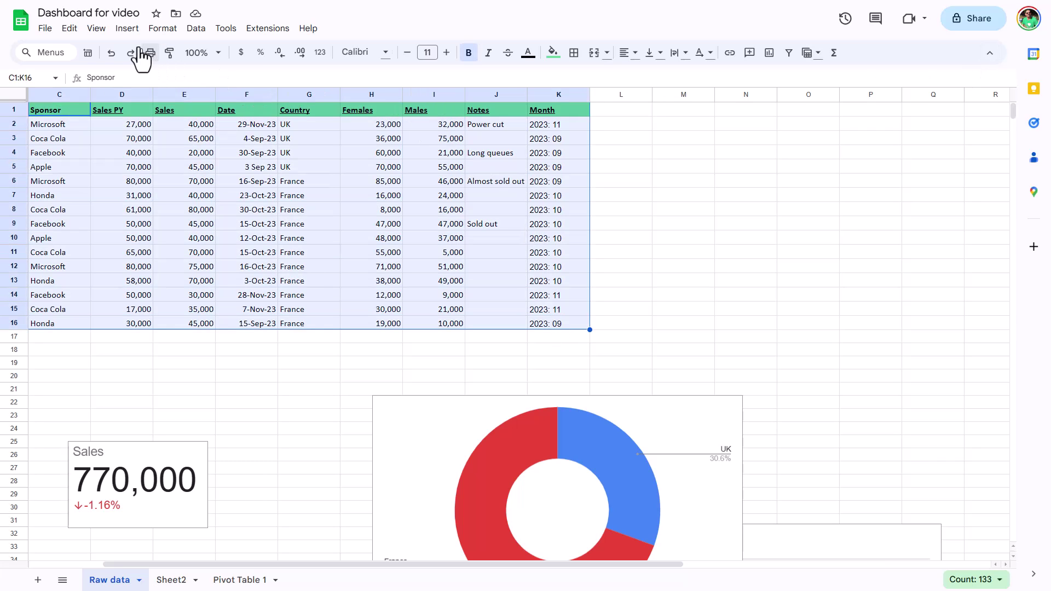
Add three slicers filtering by City, Singer and Sponsor
click(196, 28)
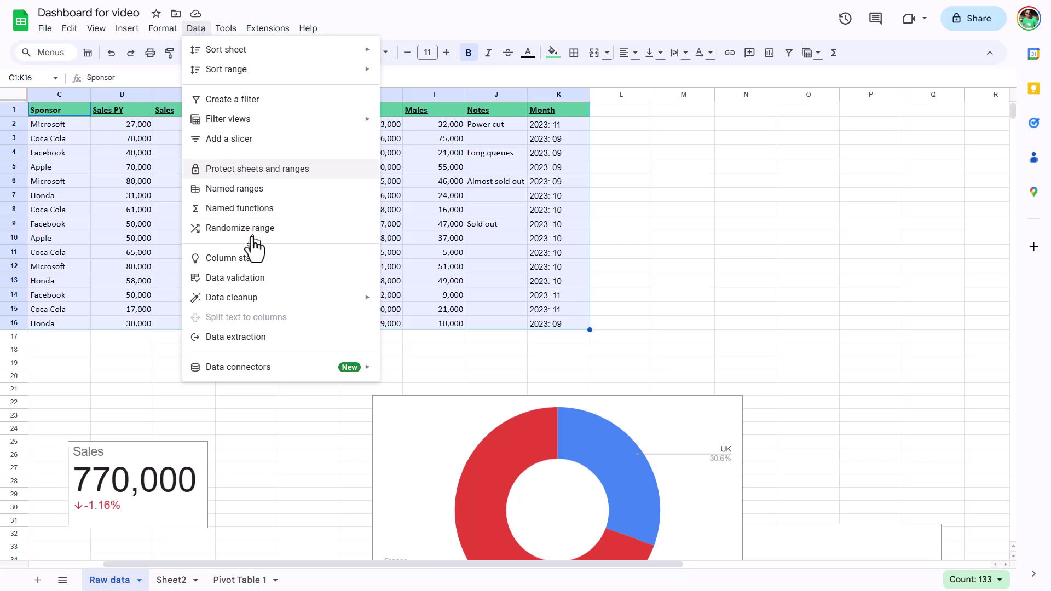
click(247, 141)
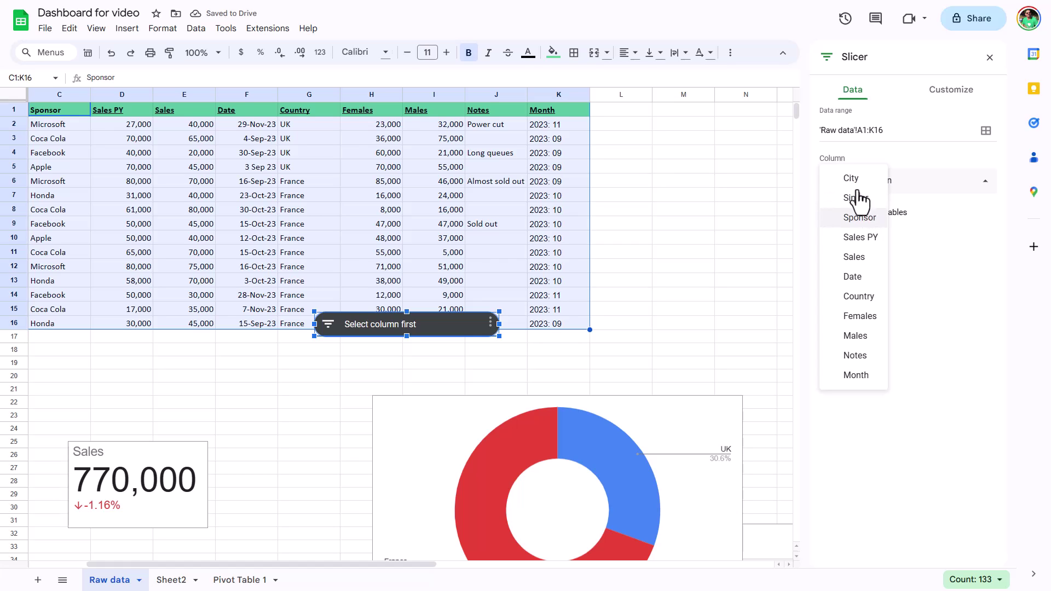
click(853, 178)
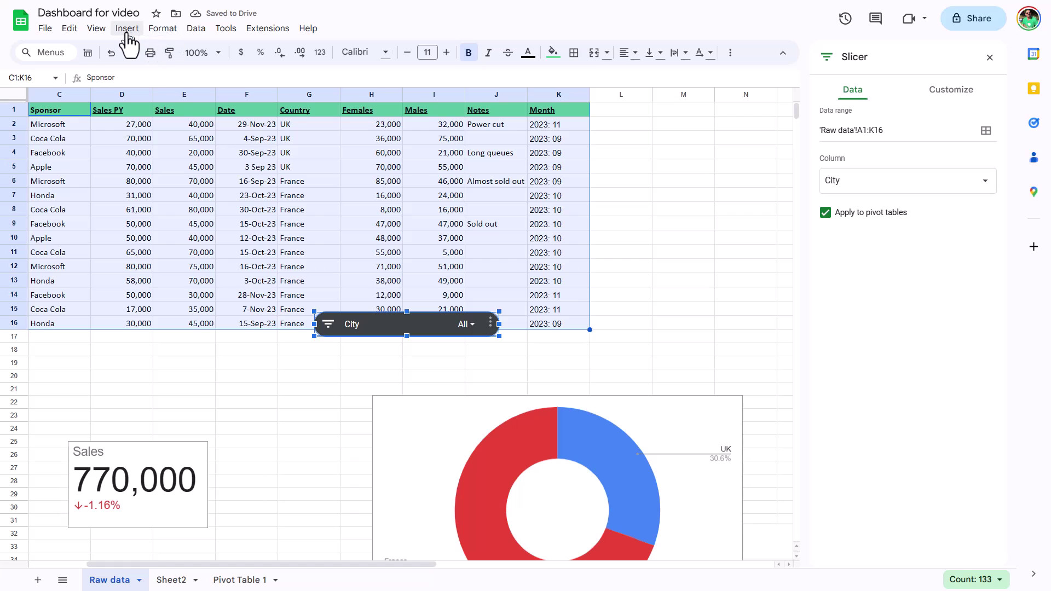
click(196, 28)
click(240, 138)
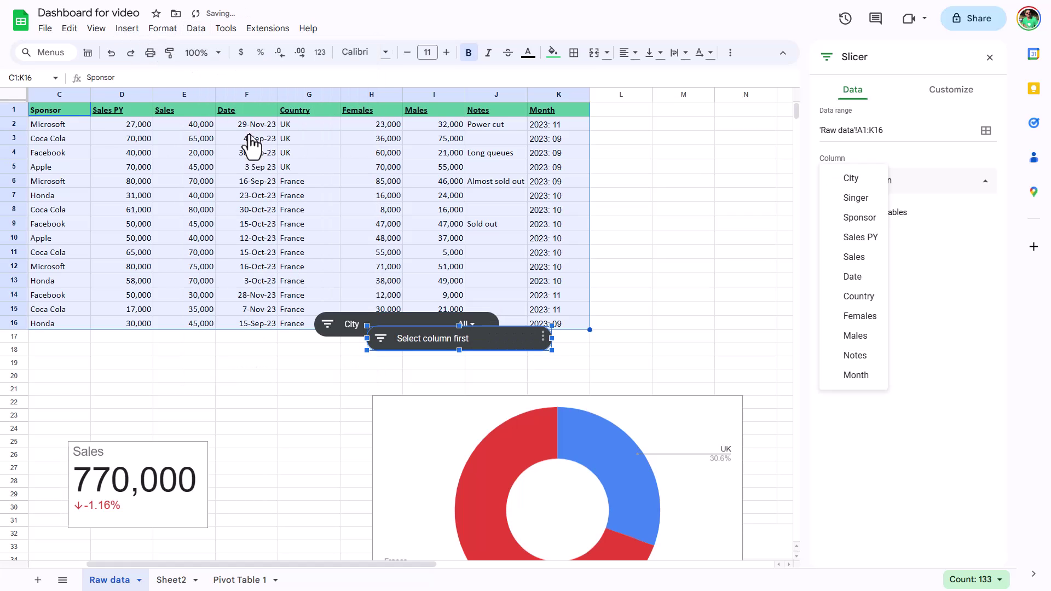
click(853, 198)
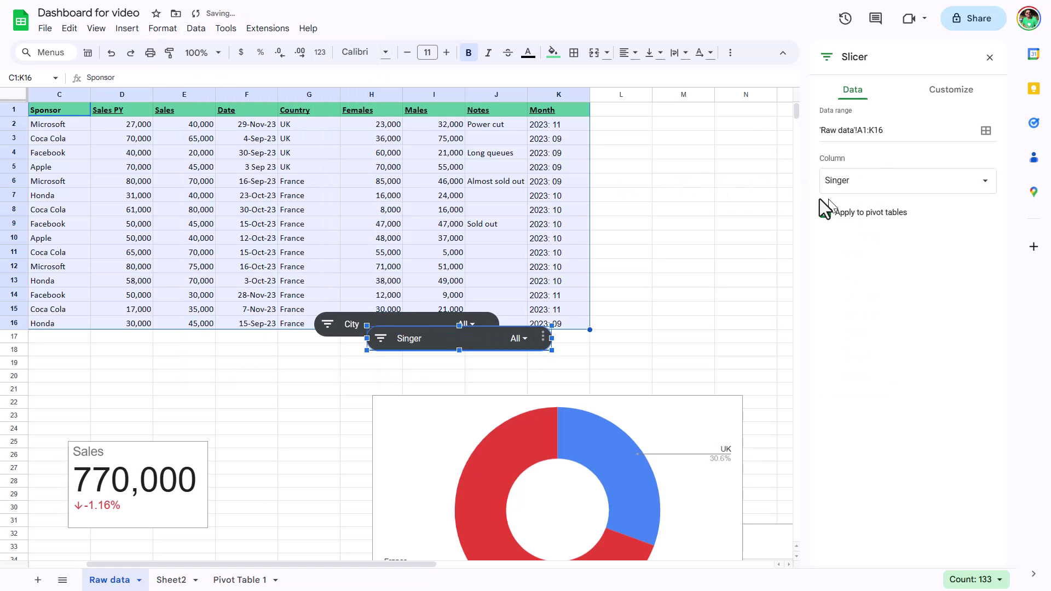
click(195, 28)
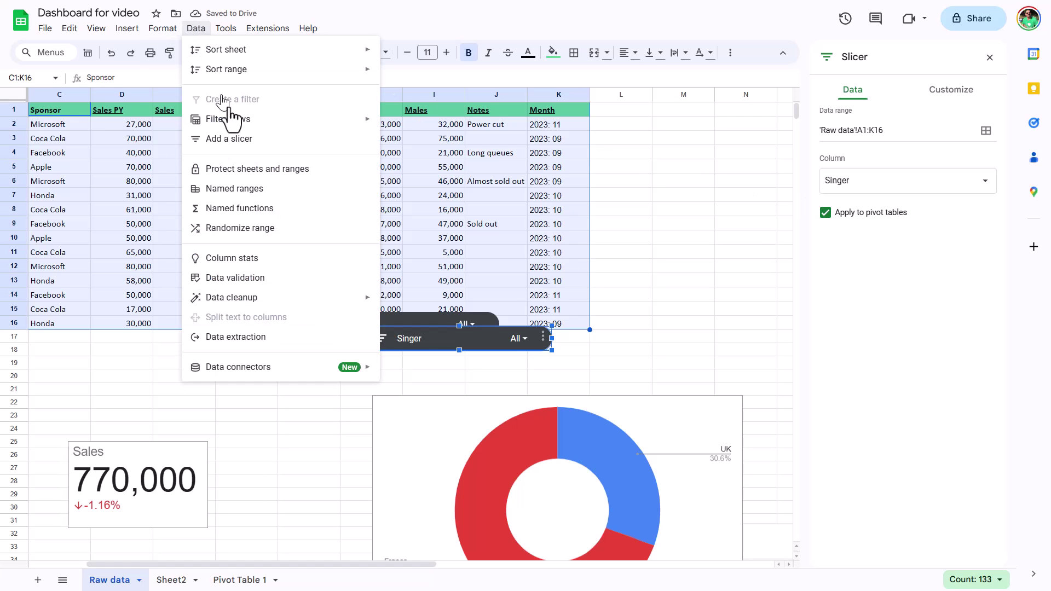
click(252, 140)
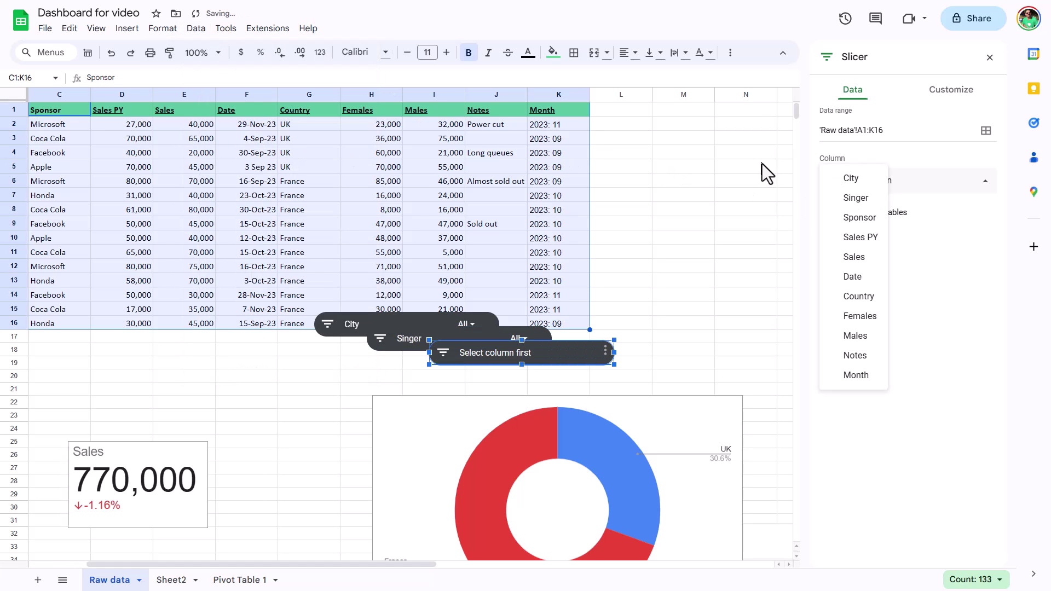
click(840, 214)
Add Month and Sales slicers, then move Sales beside column K and City onto rows 7–8
click(195, 28)
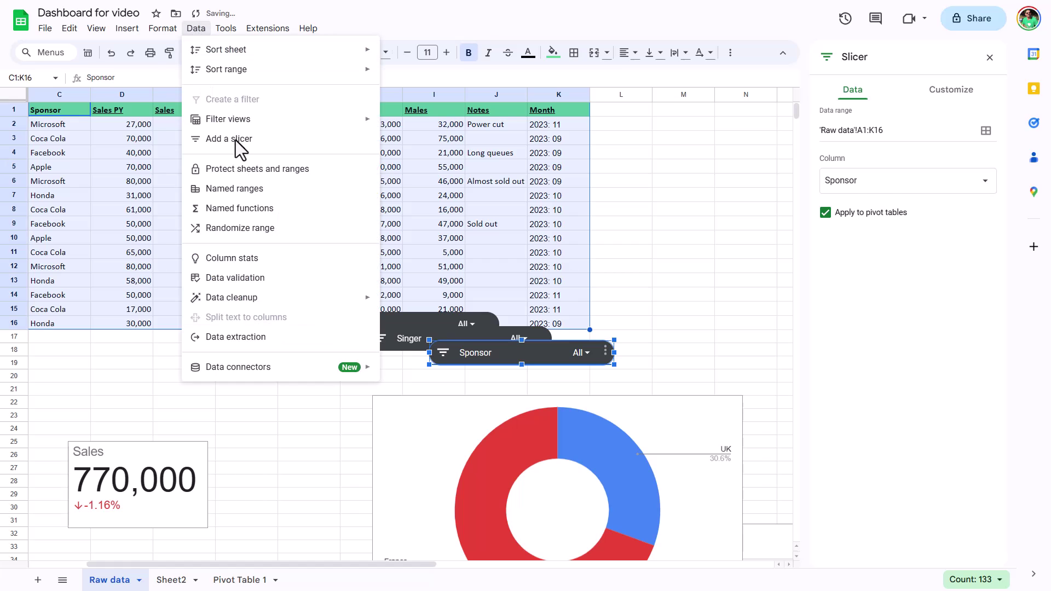
click(236, 140)
click(857, 375)
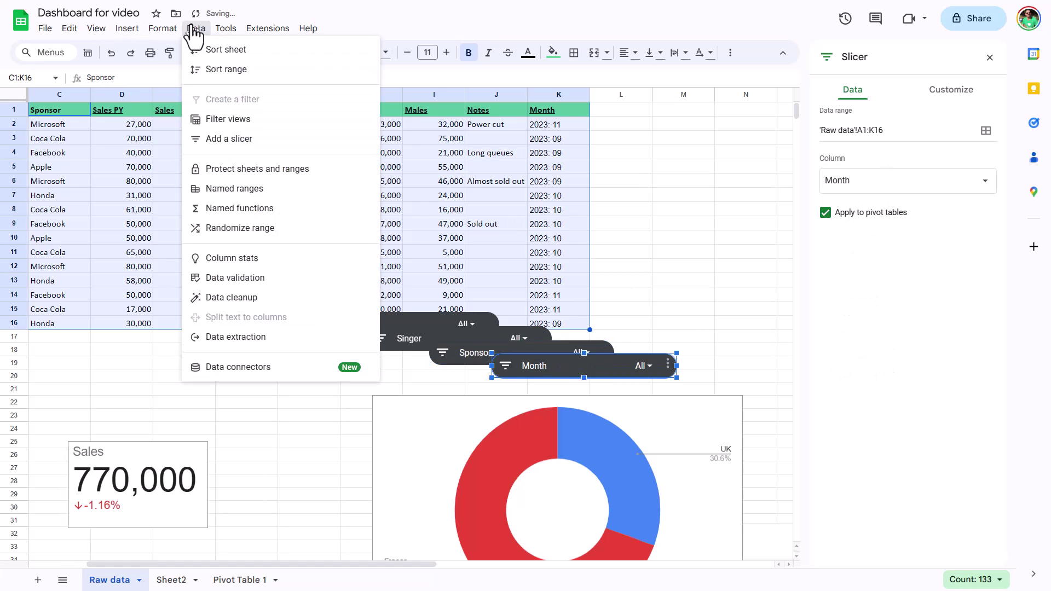
click(256, 148)
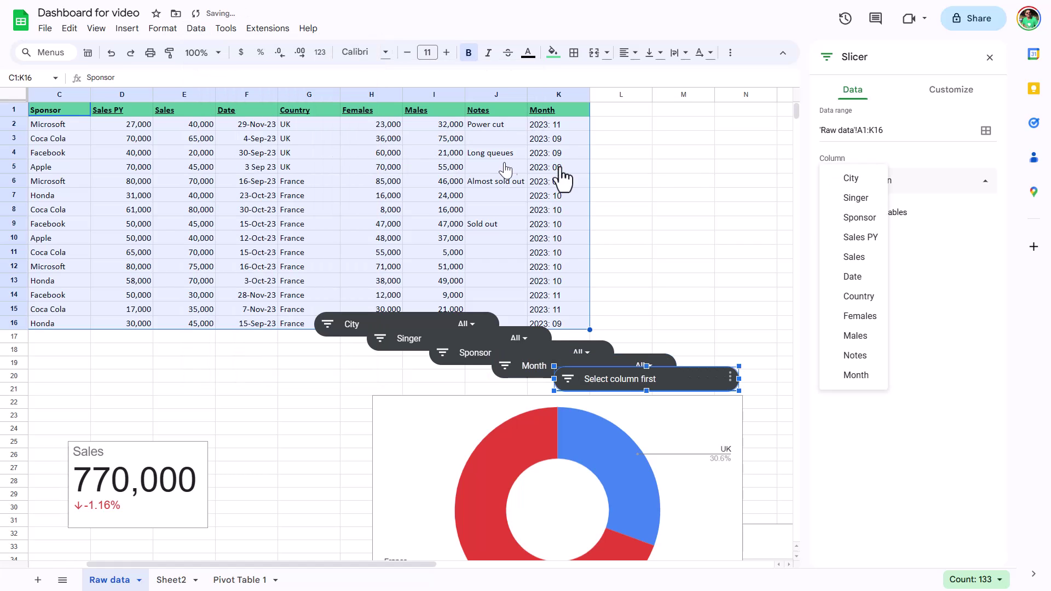
click(852, 257)
drag(624, 386, 612, 202)
drag(361, 333, 259, 199)
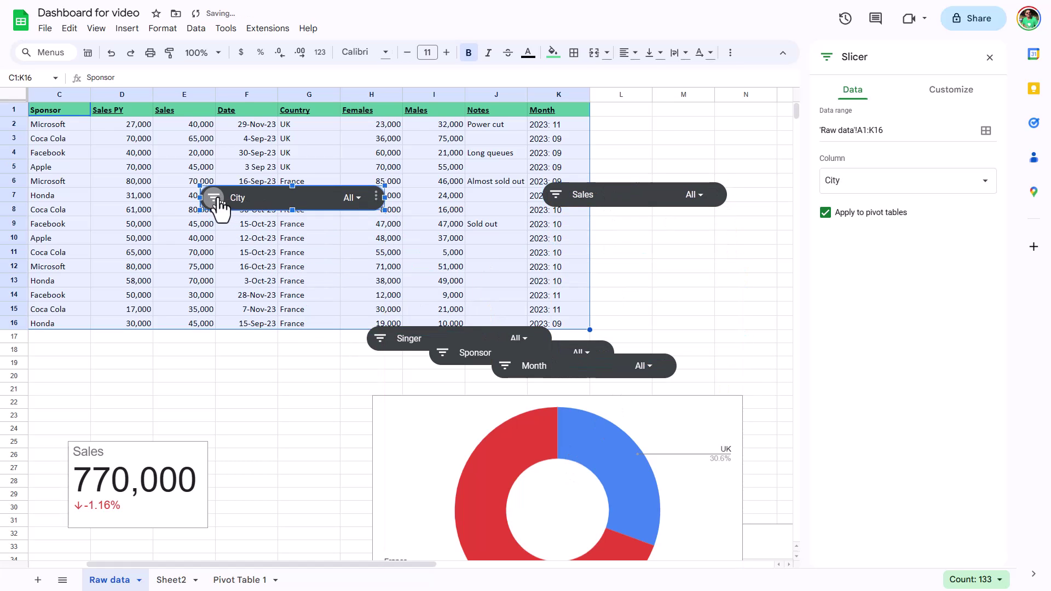
Test the City slicer by filtering to London only, then restore all cities
click(349, 198)
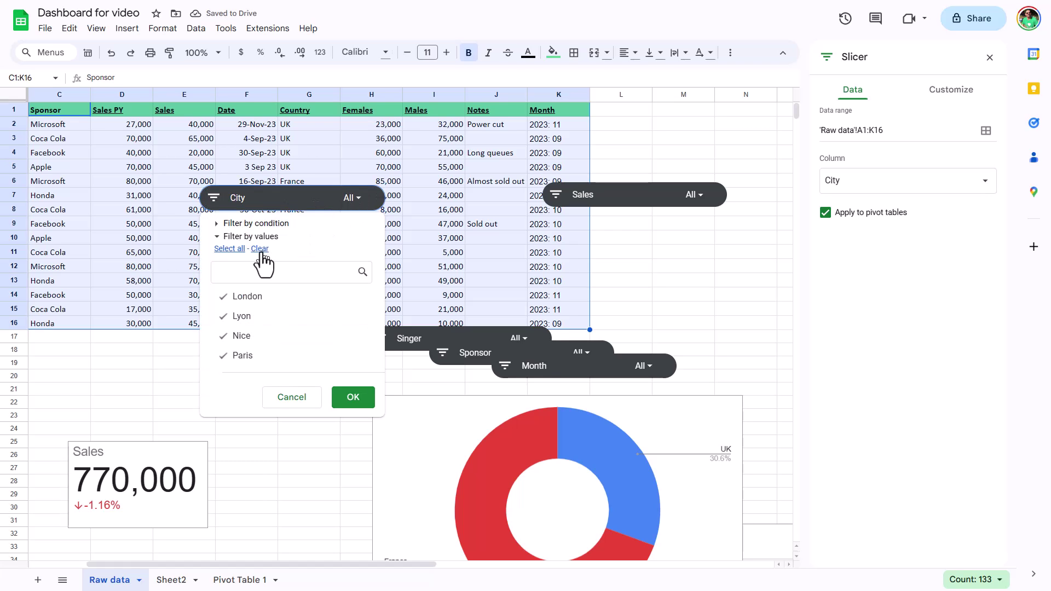
click(259, 250)
click(247, 298)
click(357, 397)
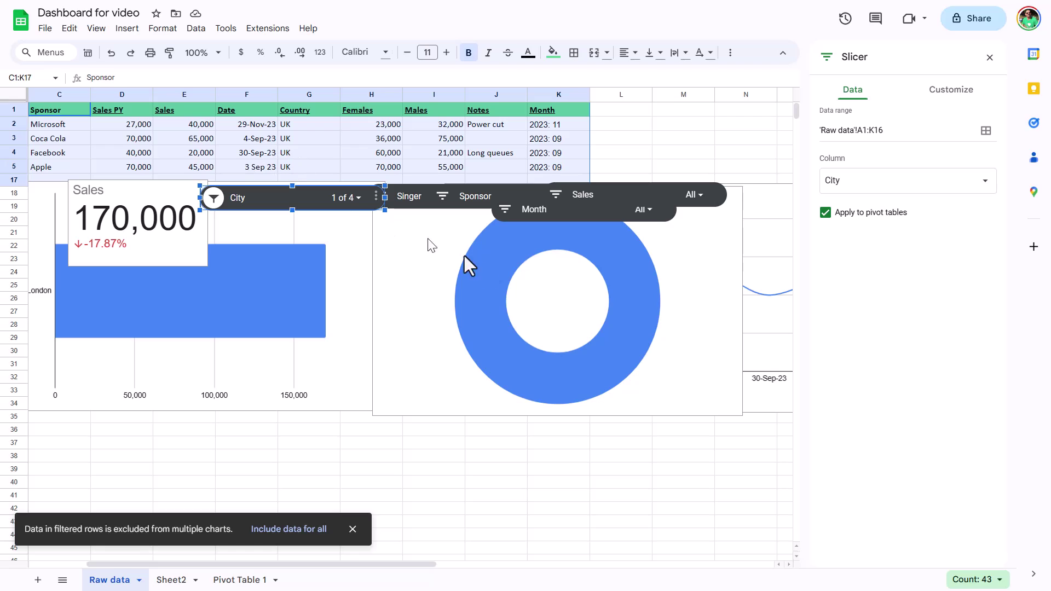
click(415, 131)
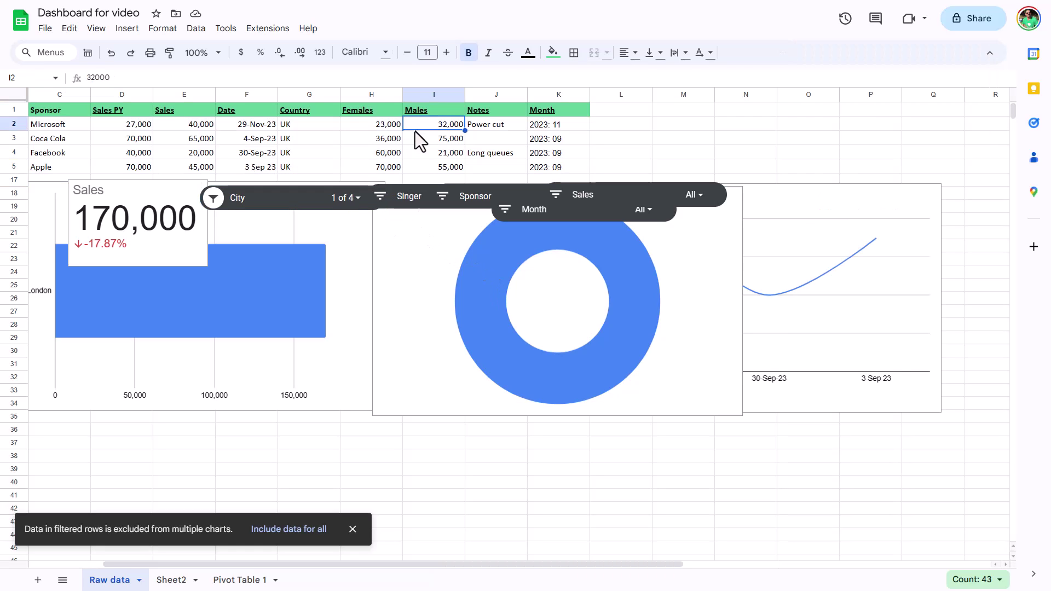
click(357, 198)
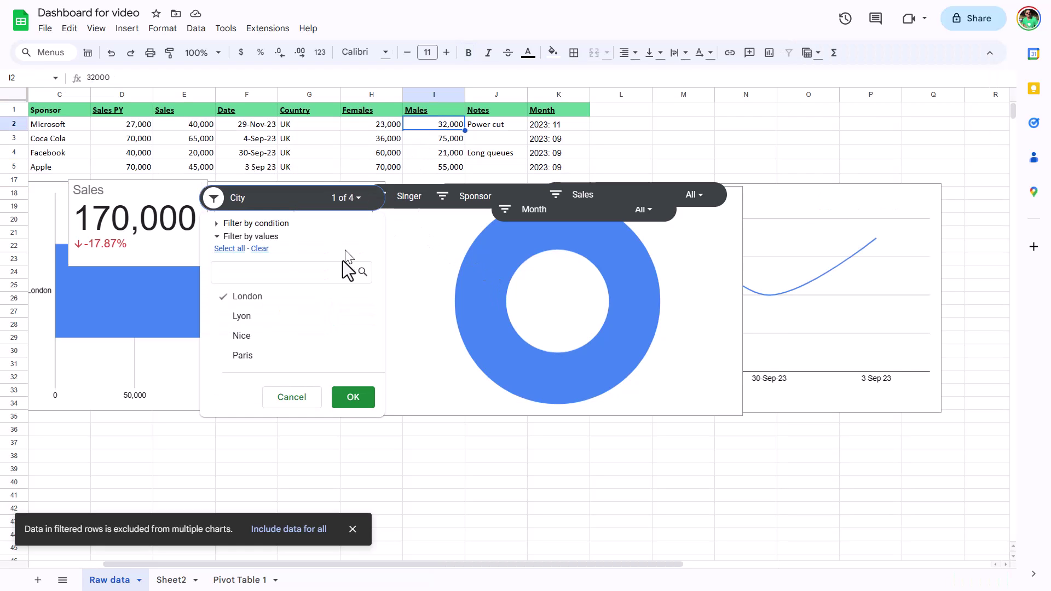
click(239, 250)
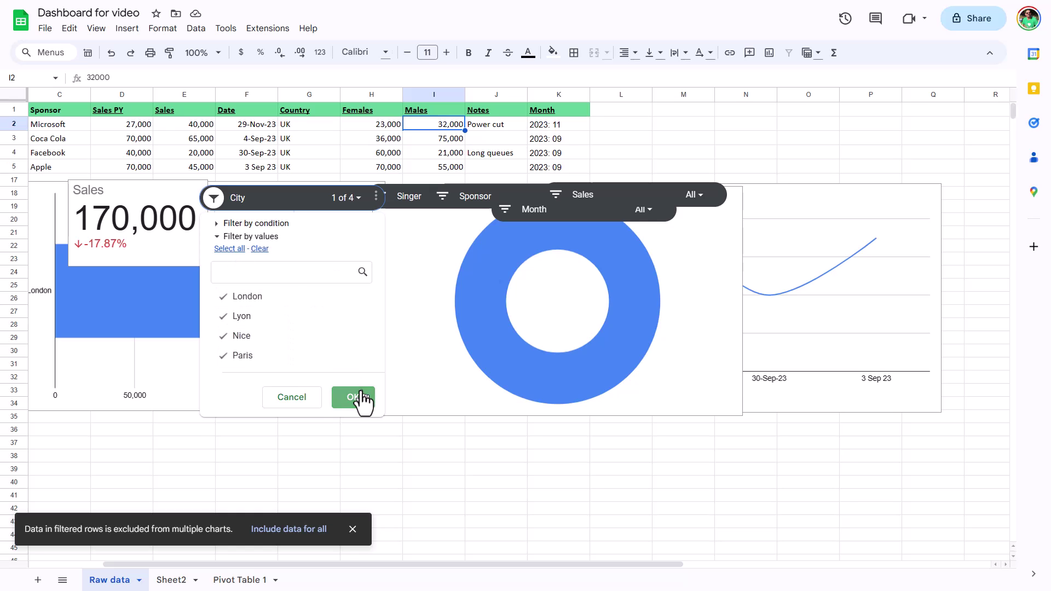
click(357, 398)
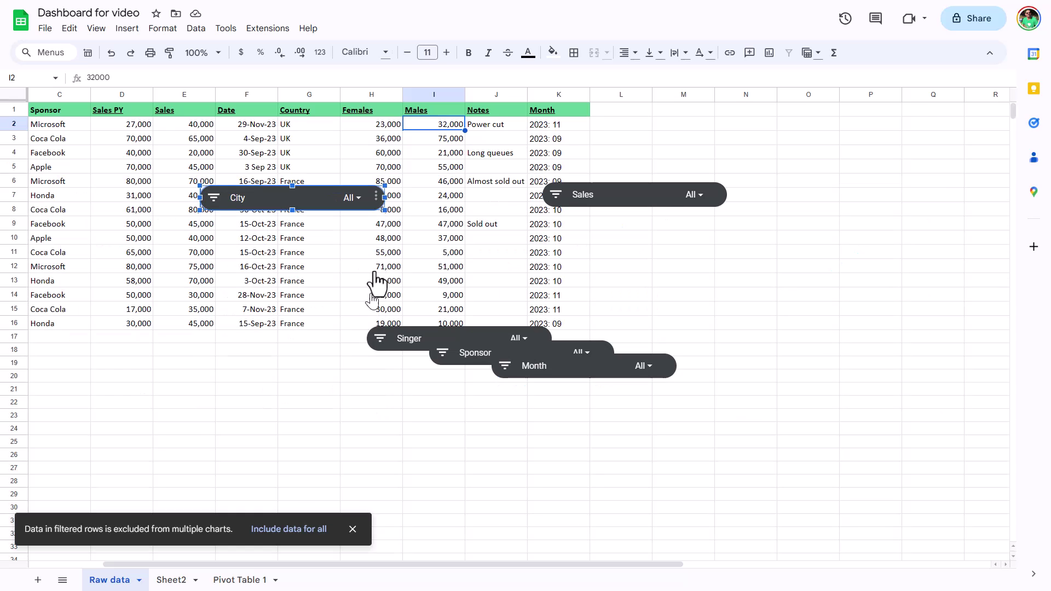
Filter the table with the Sales slicer to only the 35,000 value
click(604, 201)
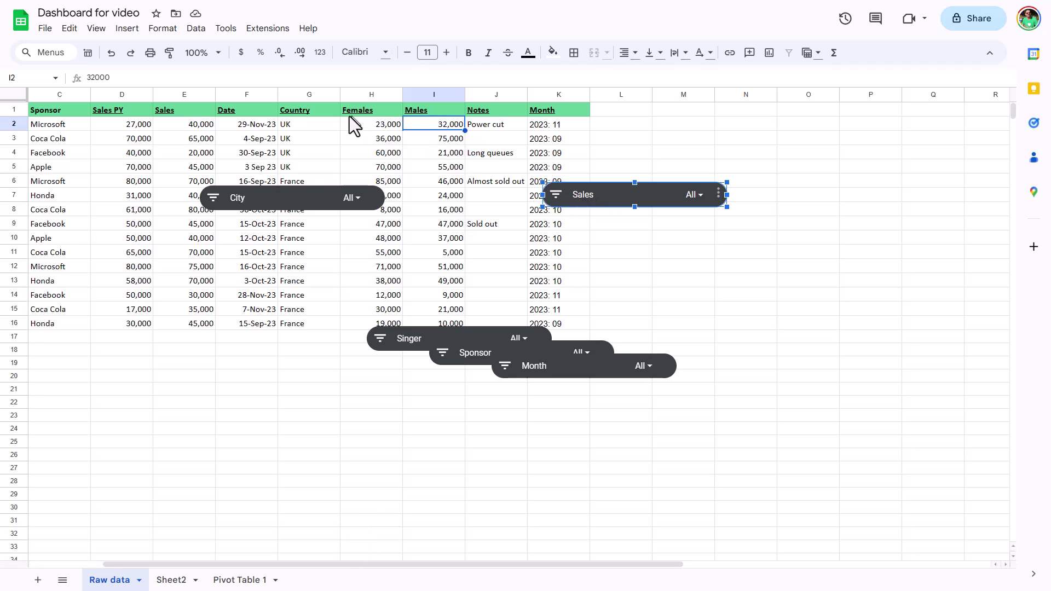
click(551, 200)
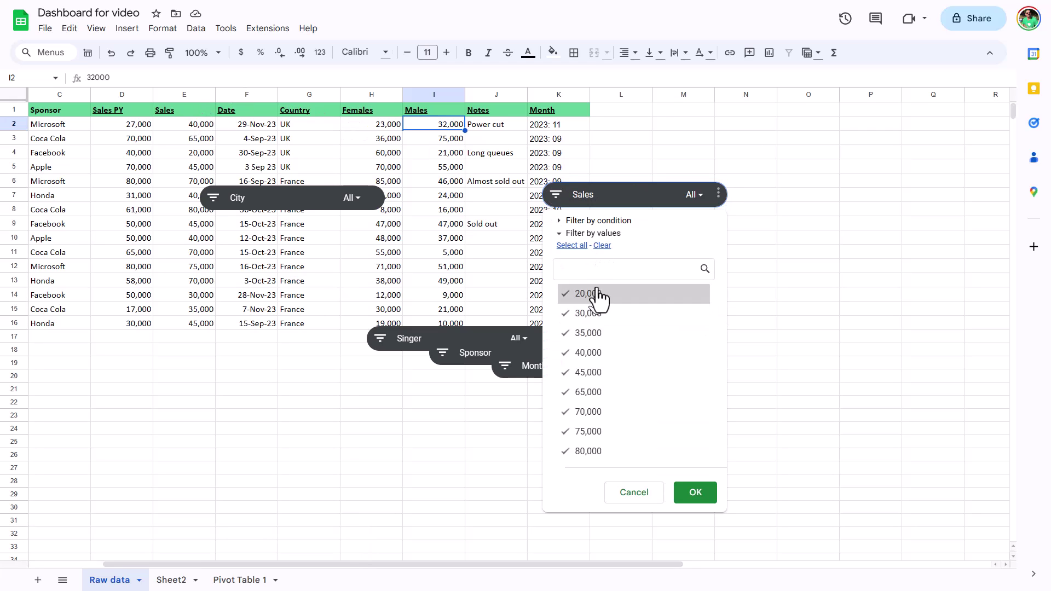
click(602, 245)
click(586, 333)
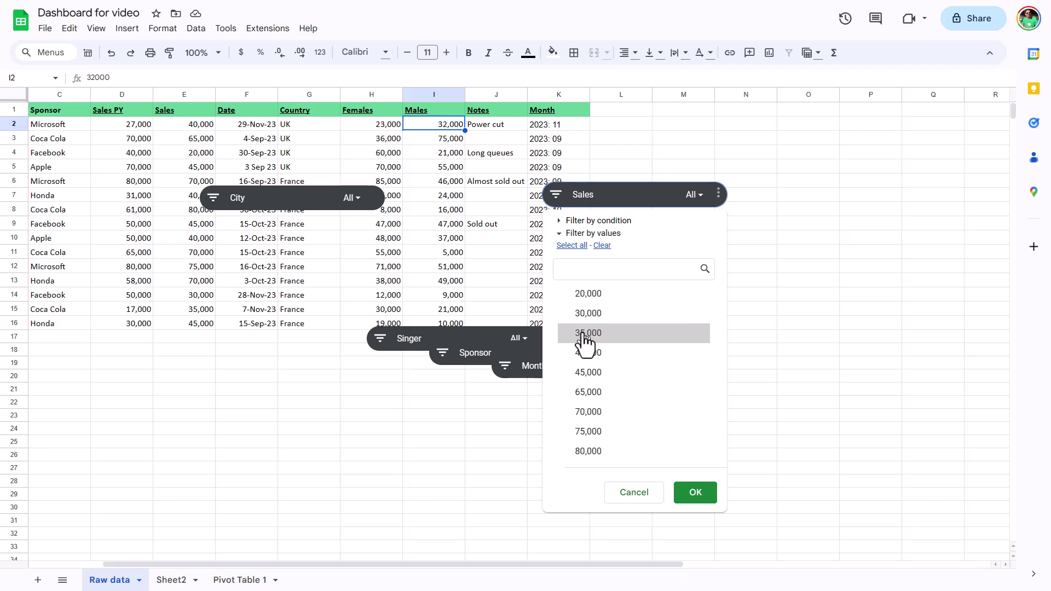
click(714, 491)
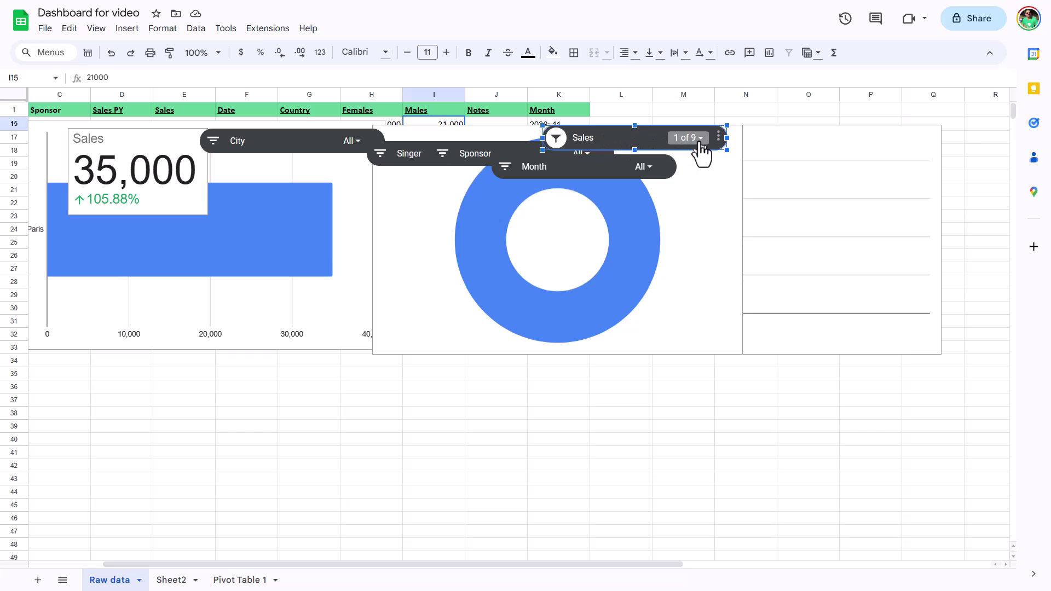
click(557, 139)
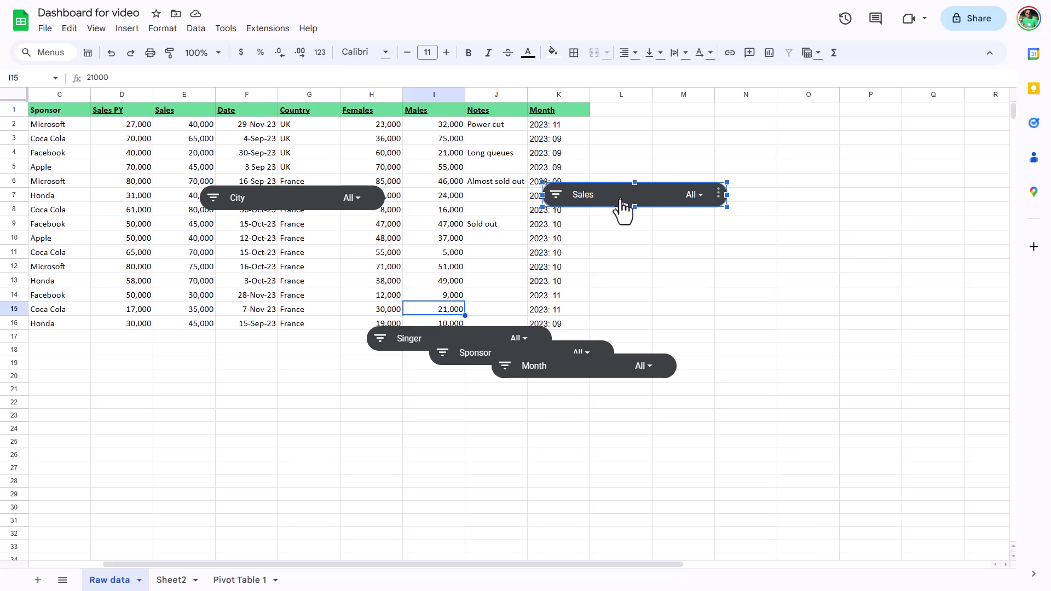
Delete the Sales slicer
drag(624, 207, 648, 215)
click(742, 201)
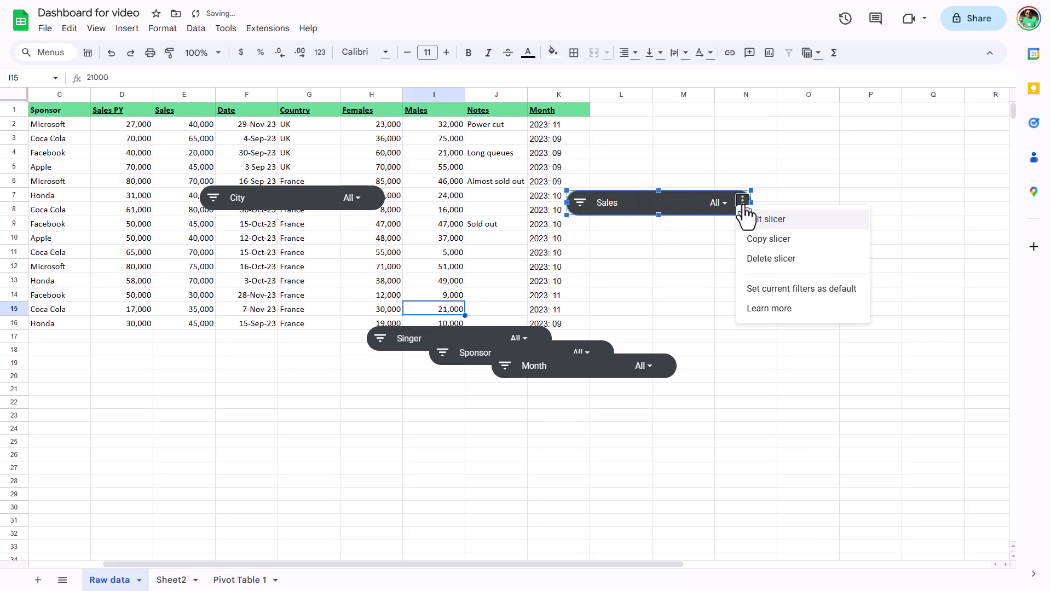
click(772, 262)
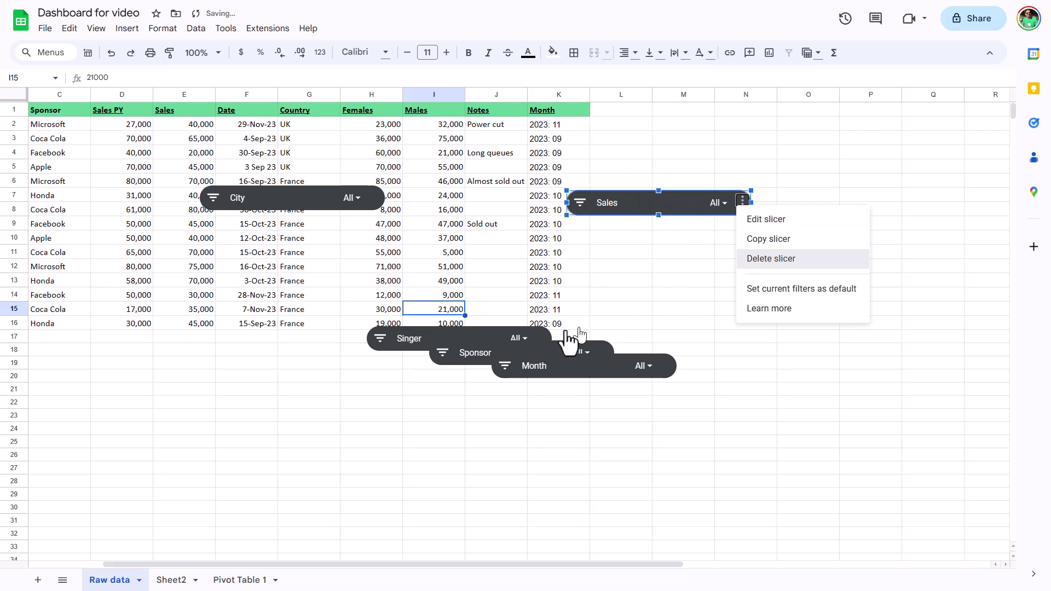
Copy the City, Singer, Sponsor and Month slicers together
click(275, 197)
ctrl+click(422, 337)
ctrl+click(600, 346)
ctrl+click(616, 369)
right_click(612, 367)
click(568, 386)
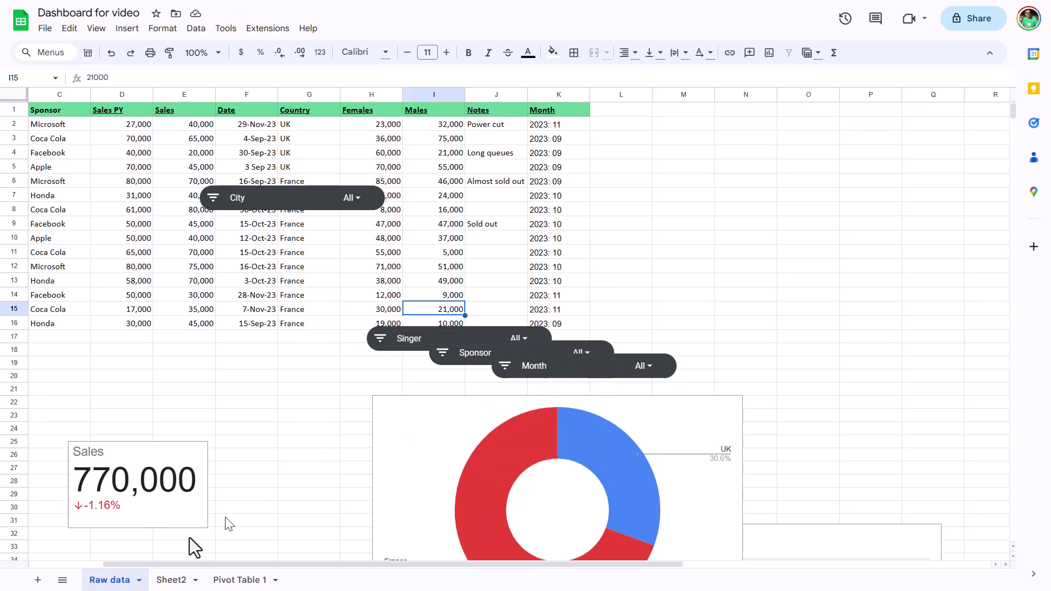
click(171, 581)
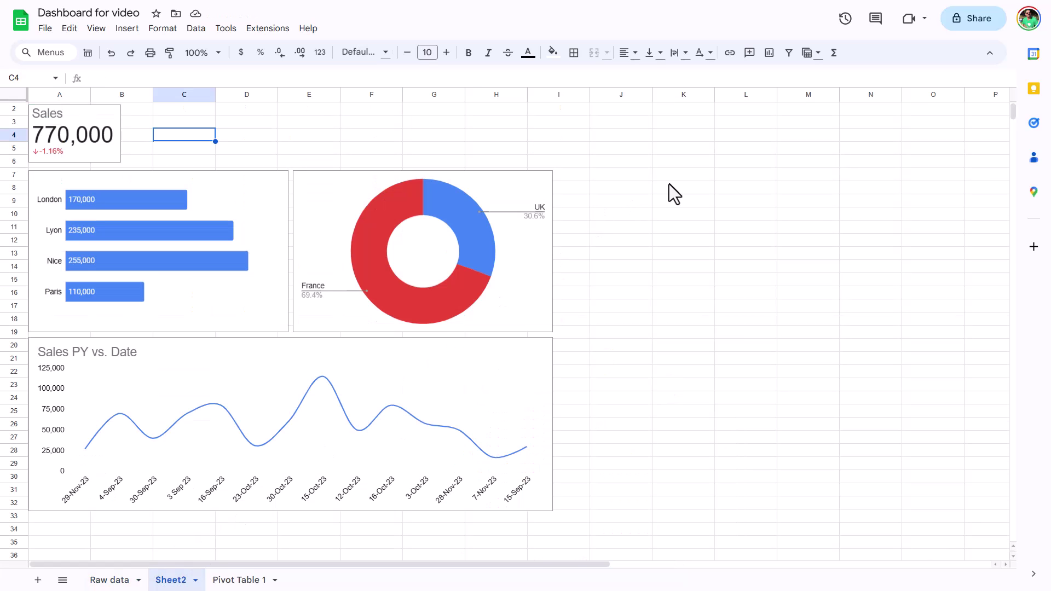
Place the City slicer at row 3 with the Singer slicer below, both narrowed
click(657, 165)
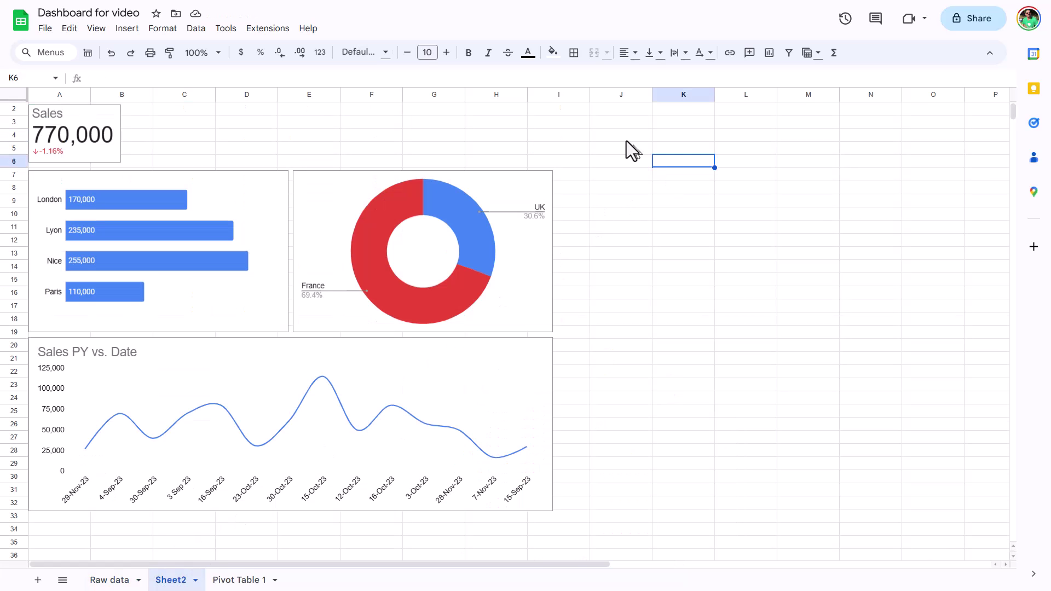
click(666, 125)
drag(766, 192, 660, 133)
drag(762, 133, 693, 131)
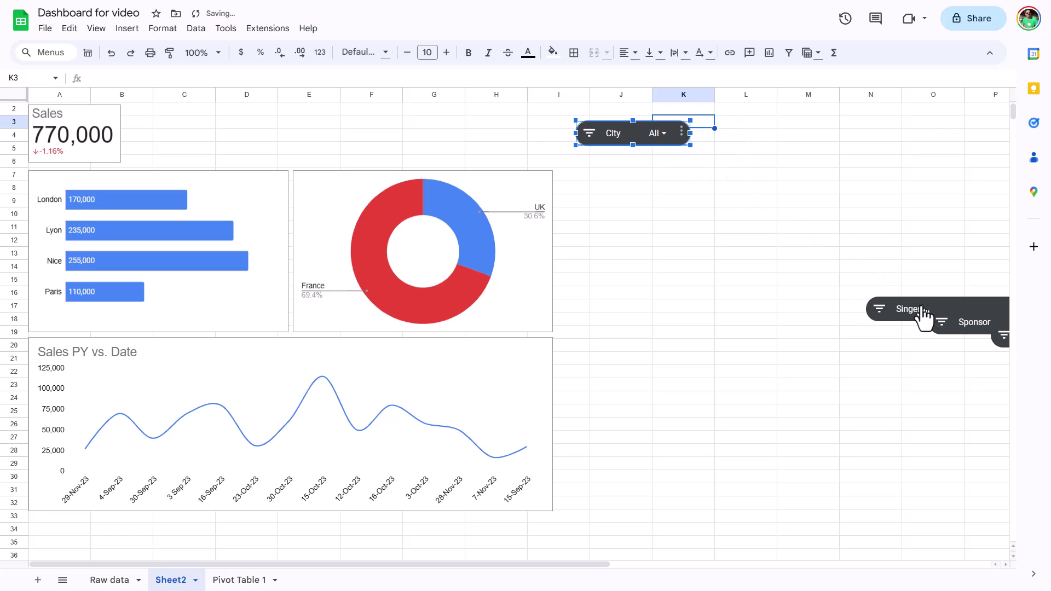
drag(924, 314, 635, 165)
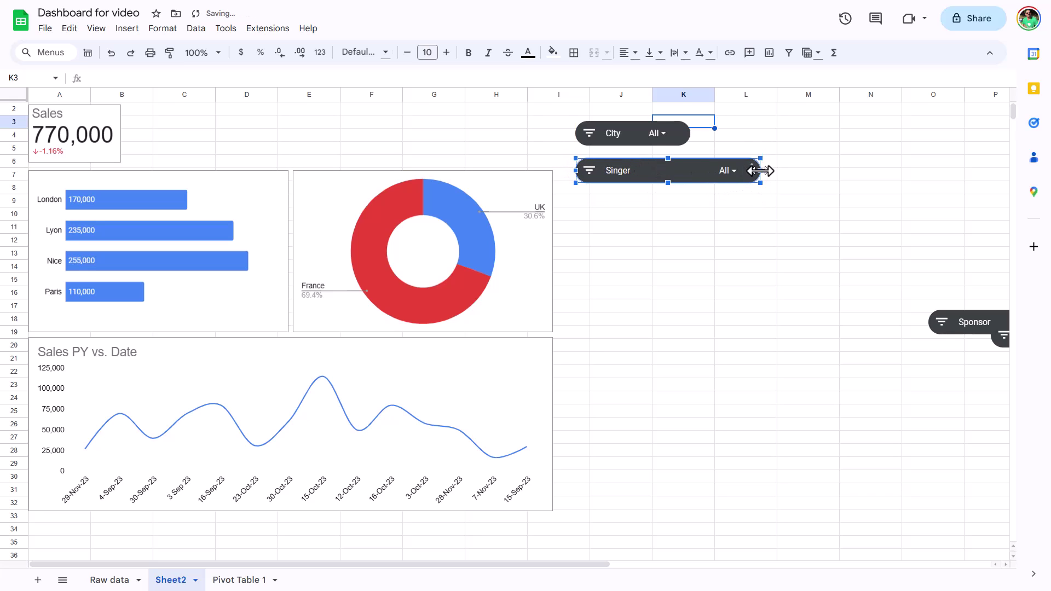
drag(761, 171, 691, 171)
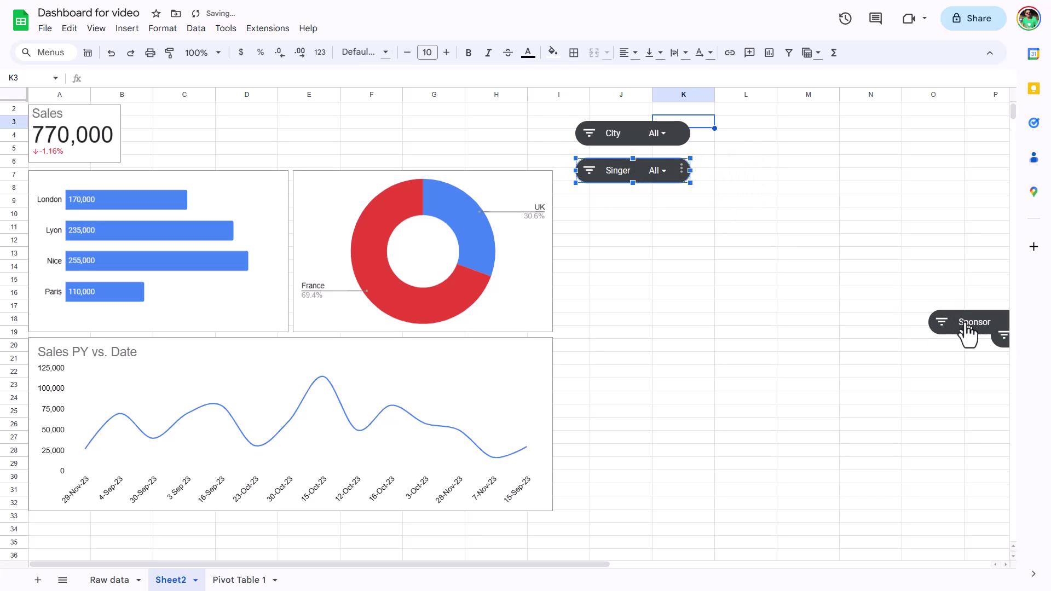
Stack the Sponsor and Month slicers beneath Singer, narrowed to the same width
drag(971, 327, 637, 207)
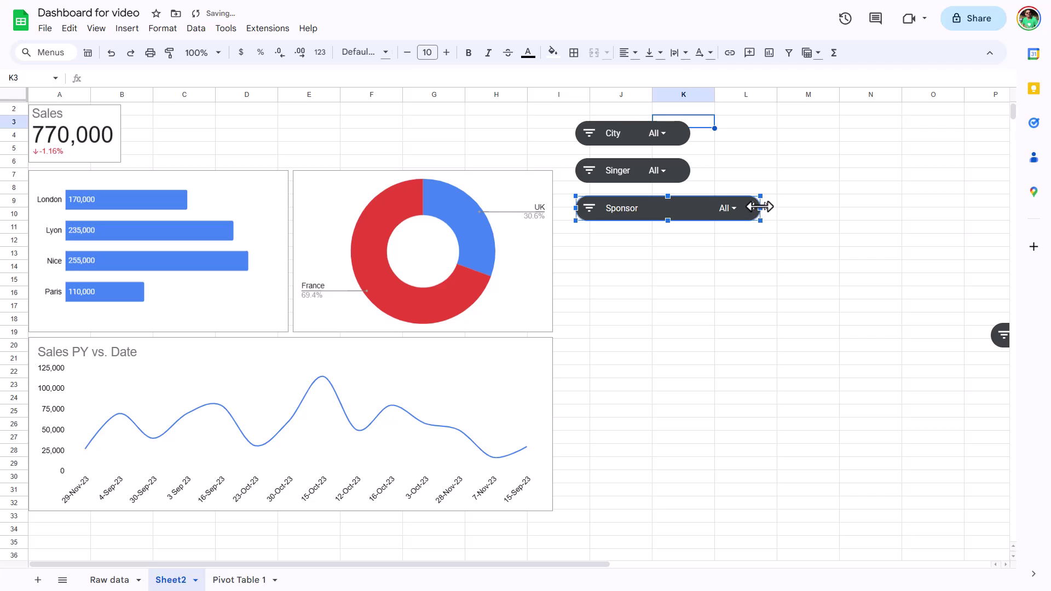
drag(760, 208, 689, 206)
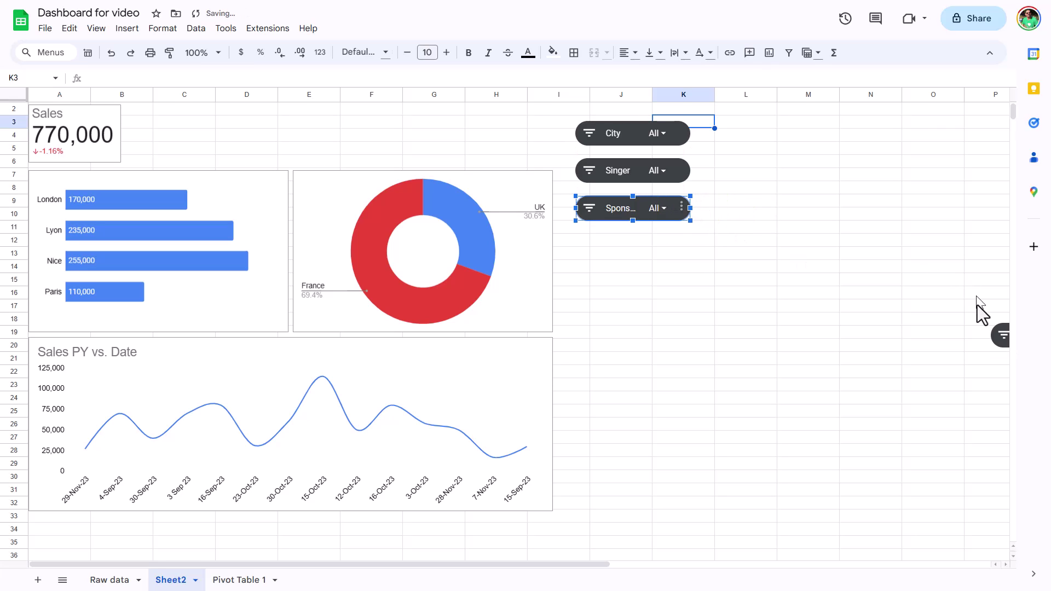
click(991, 337)
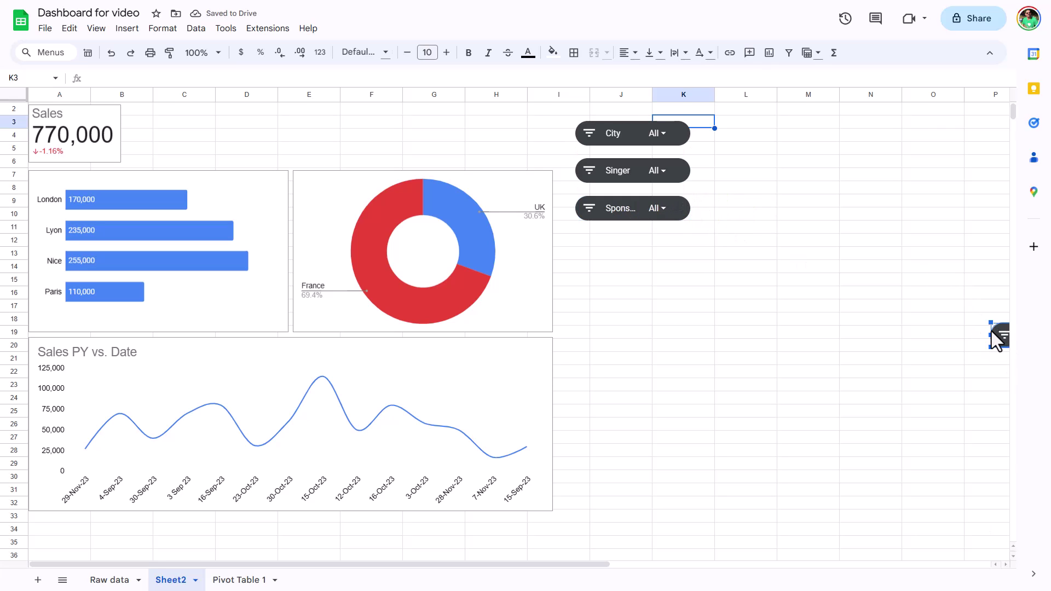
drag(992, 334, 572, 233)
drag(761, 245, 688, 241)
click(752, 268)
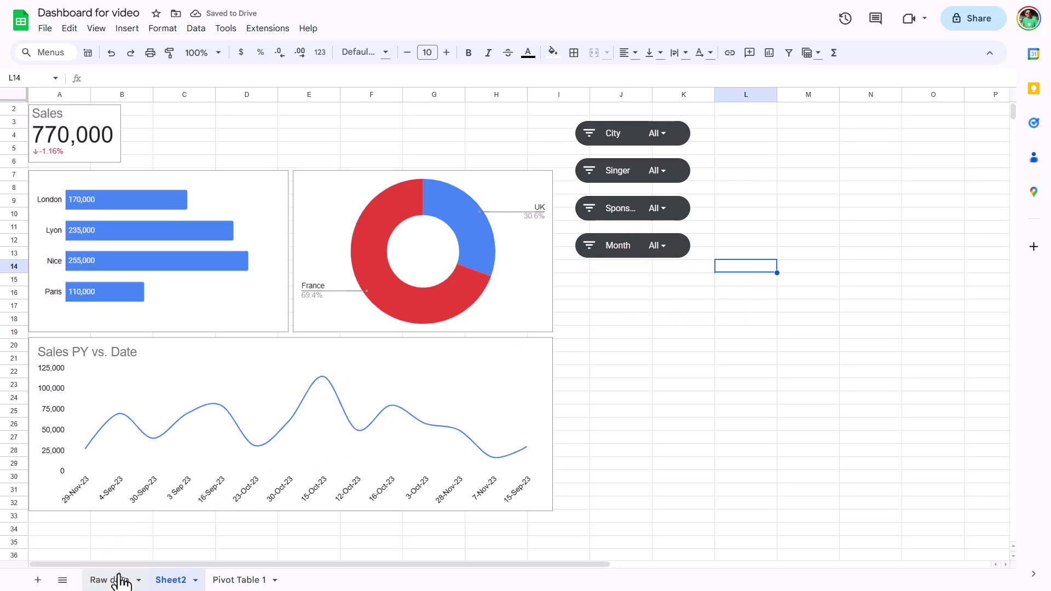
Copy the singer sales chart from Pivot Table 1 onto the Sheet2 dashboard centre
click(236, 580)
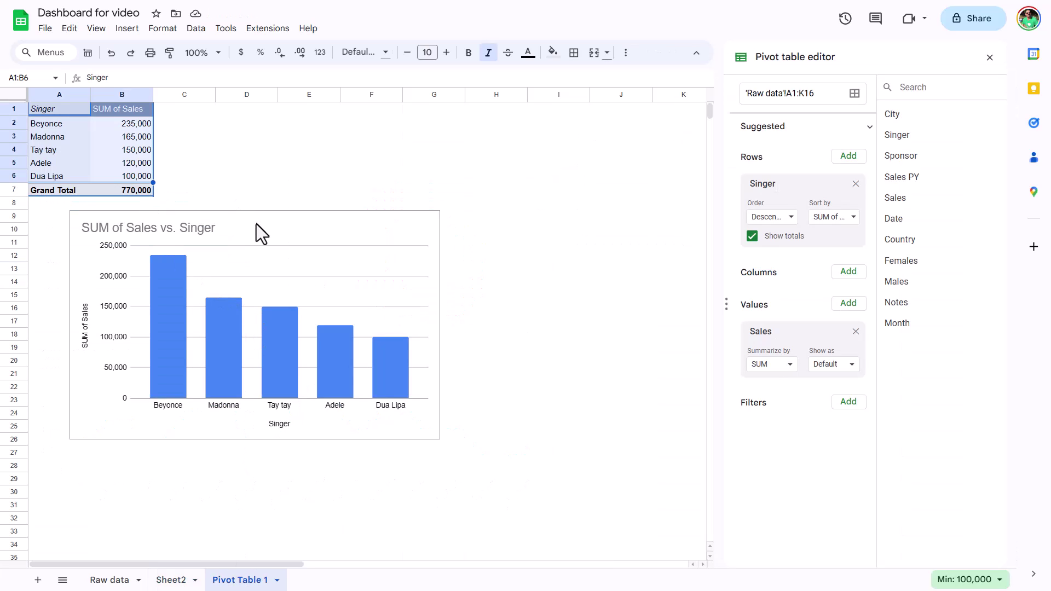
click(256, 224)
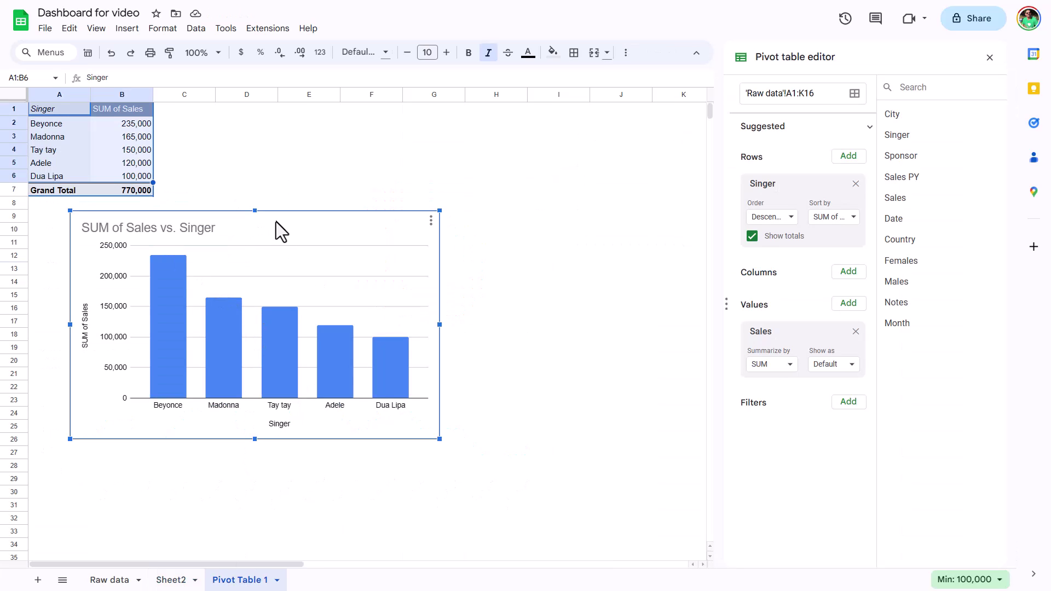
key(Escape)
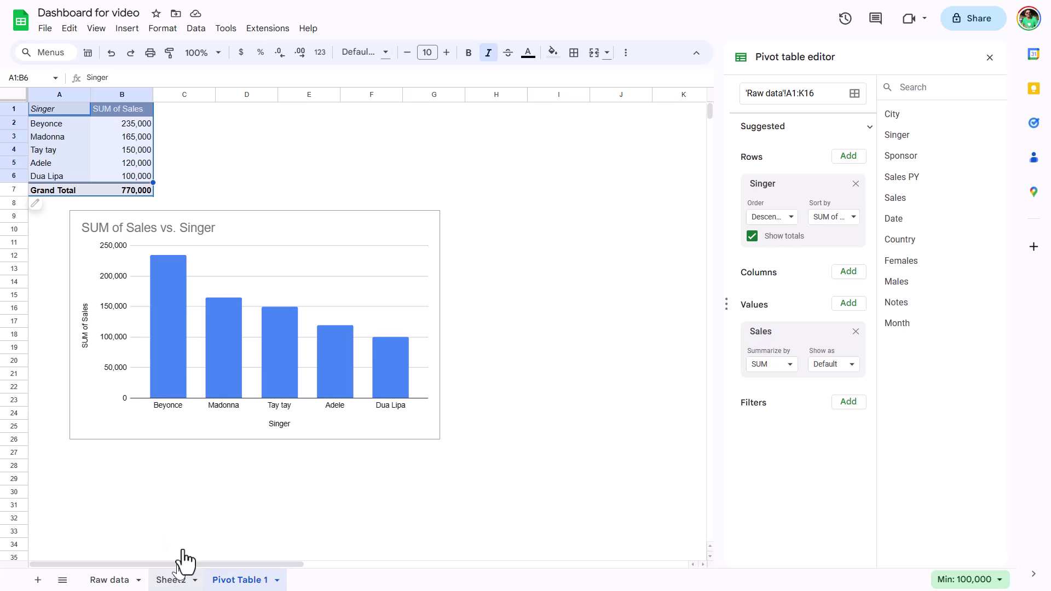
key(ctrl+shift+Page_Up)
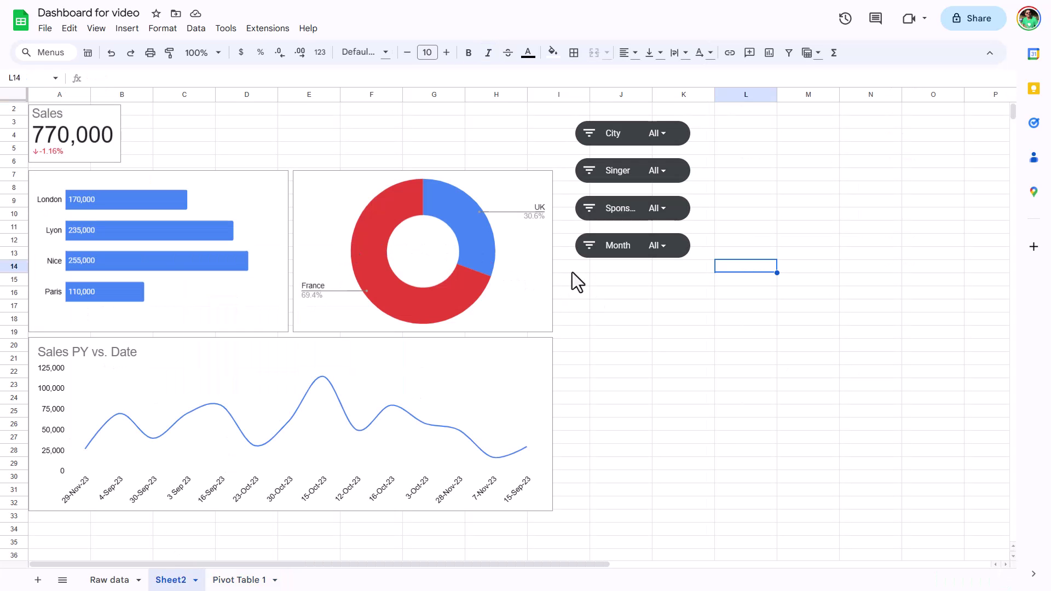
key(ctrl+v)
drag(836, 277, 308, 281)
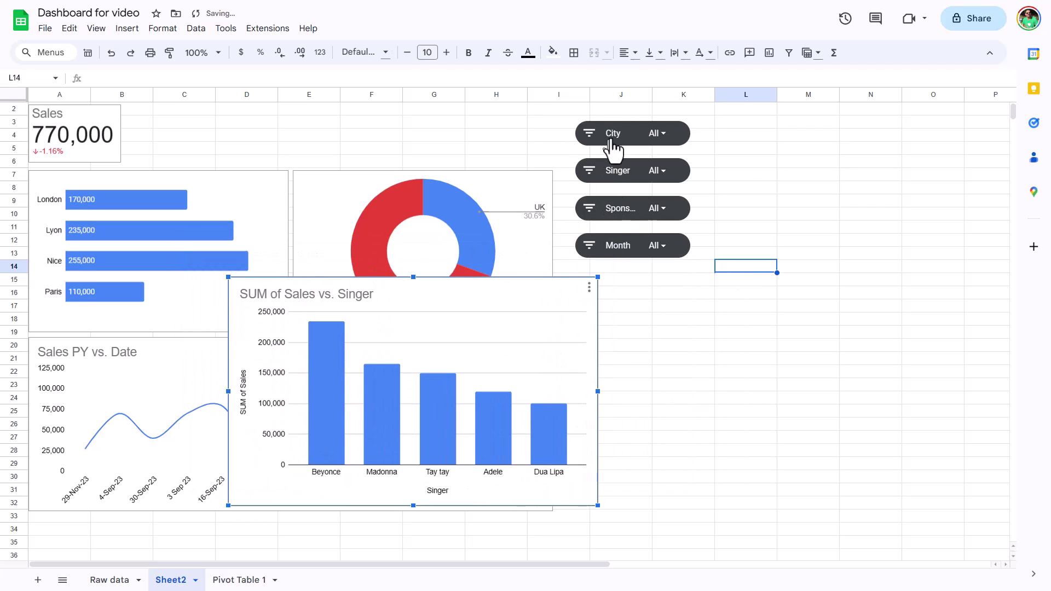
Test the City slicer by filtering to Lyon only, then show all cities again
click(657, 134)
click(635, 183)
click(614, 253)
click(667, 335)
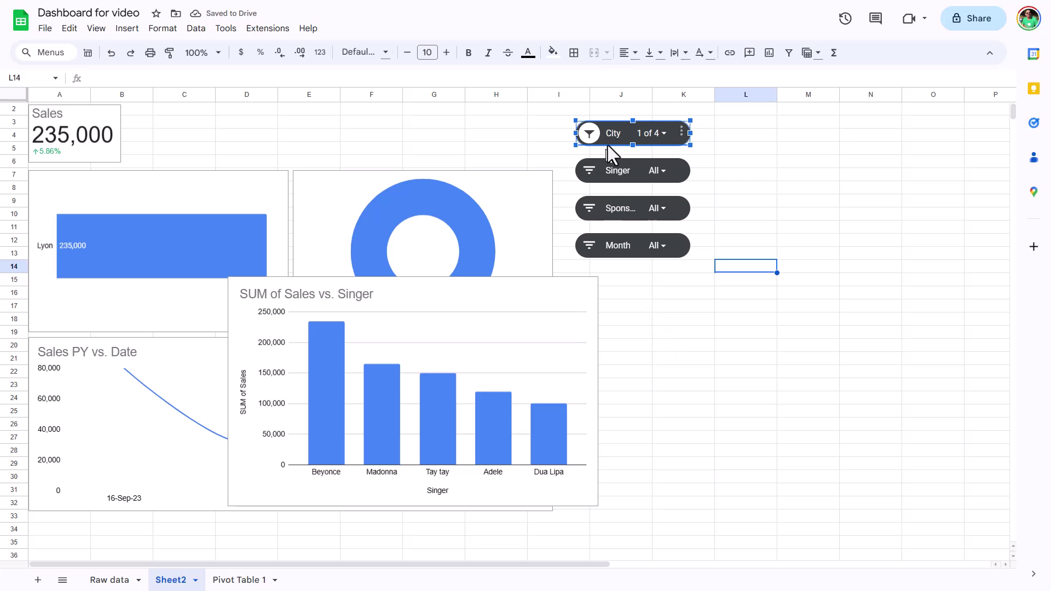
click(660, 133)
click(563, 303)
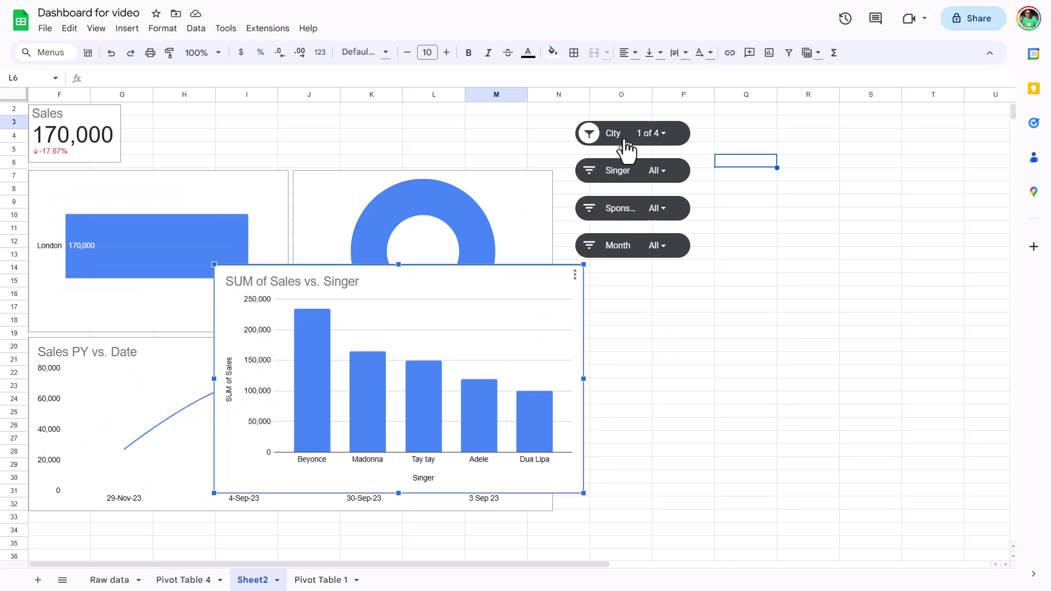
Review the City slicer's Edit slicer settings, including its Customize options, then close the panel
click(627, 145)
click(682, 133)
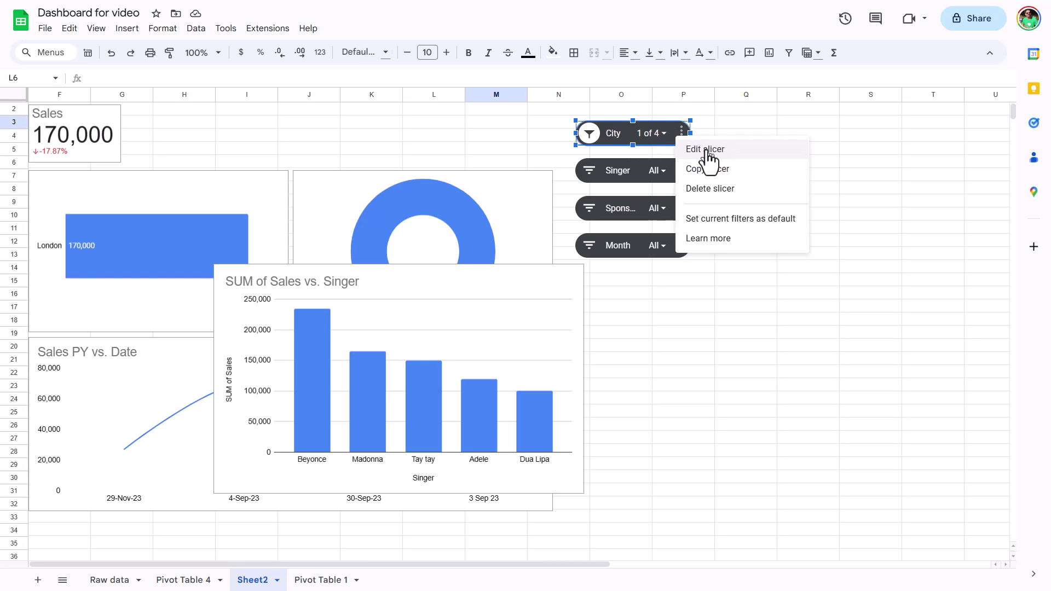
click(773, 150)
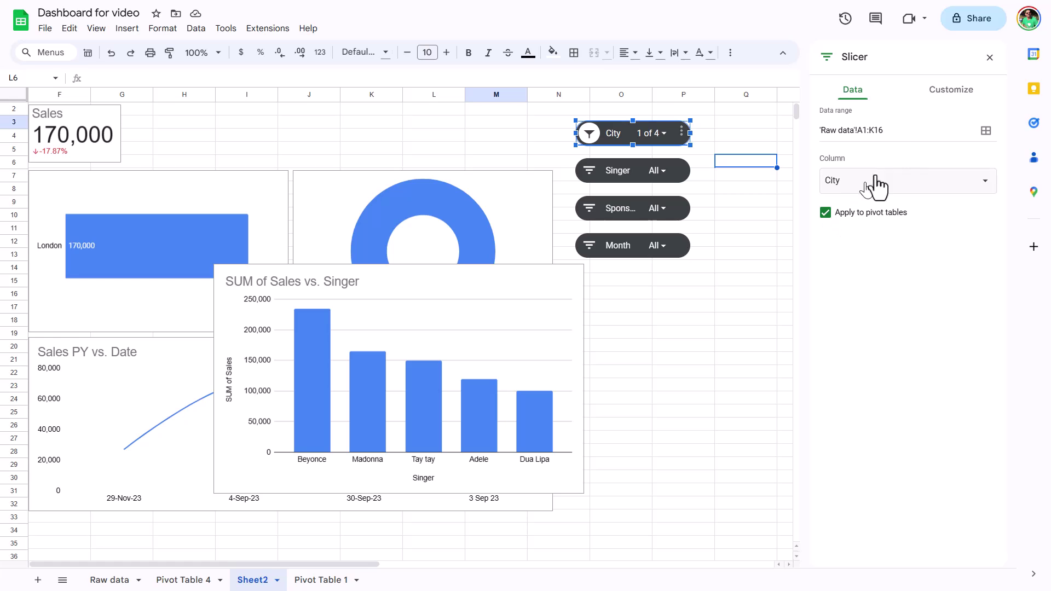
click(952, 94)
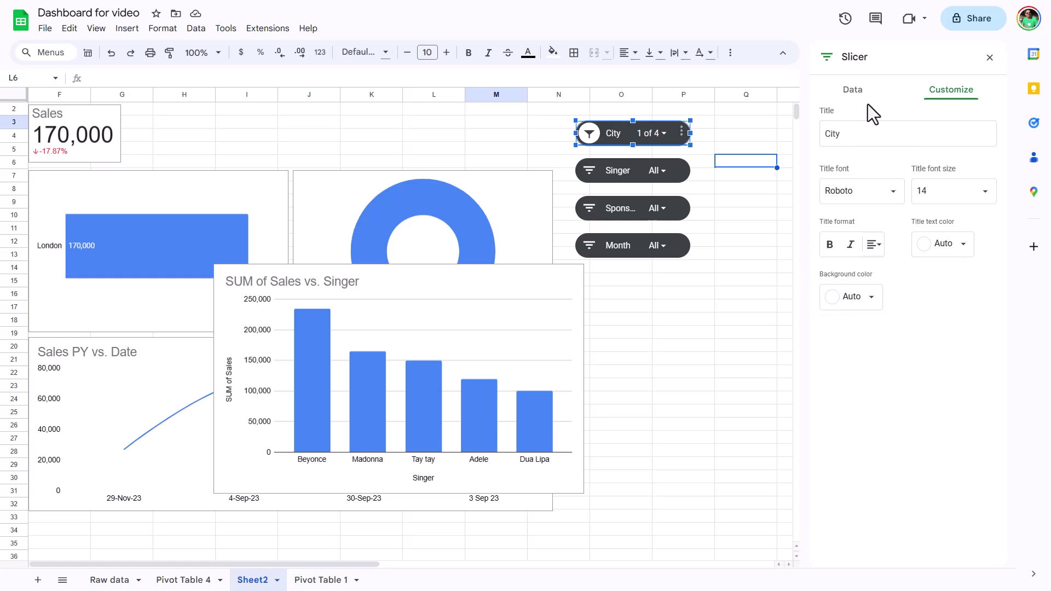
click(990, 59)
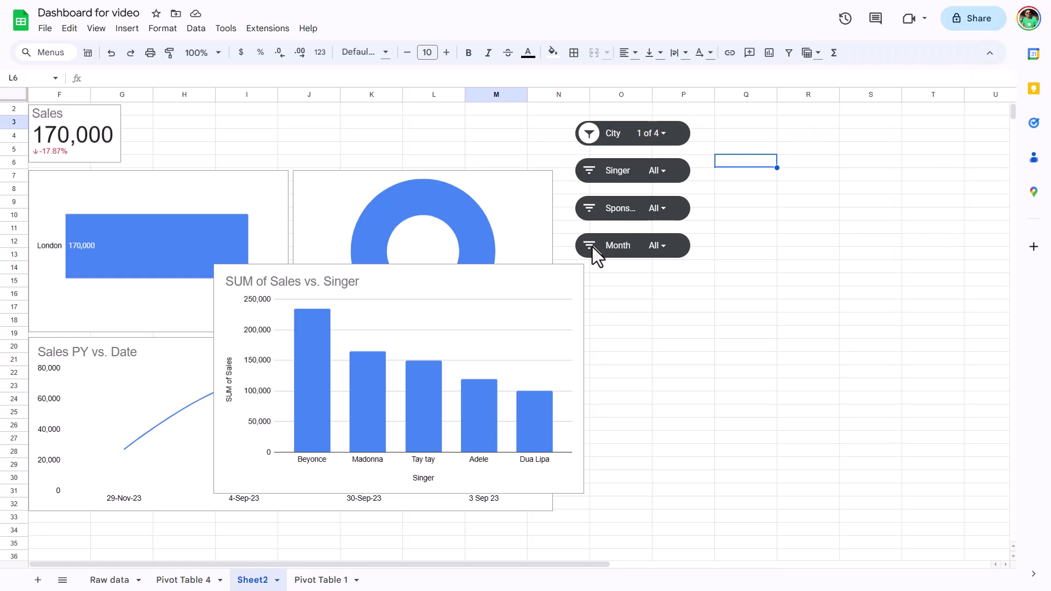
click(575, 278)
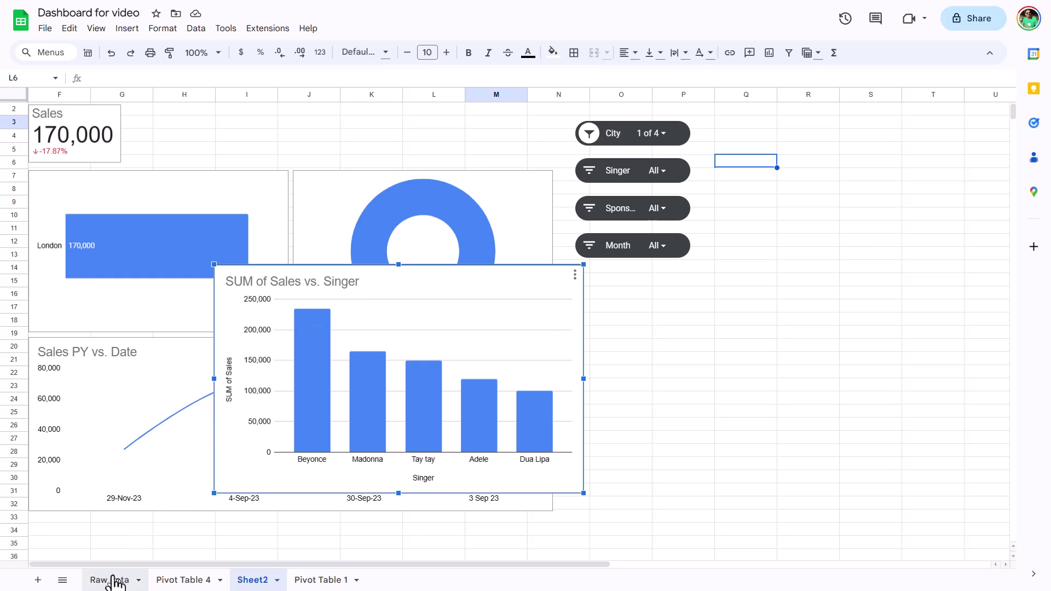
Reset the City slicer to all four cities, then select A1:K16 on the Raw data sheet
click(660, 138)
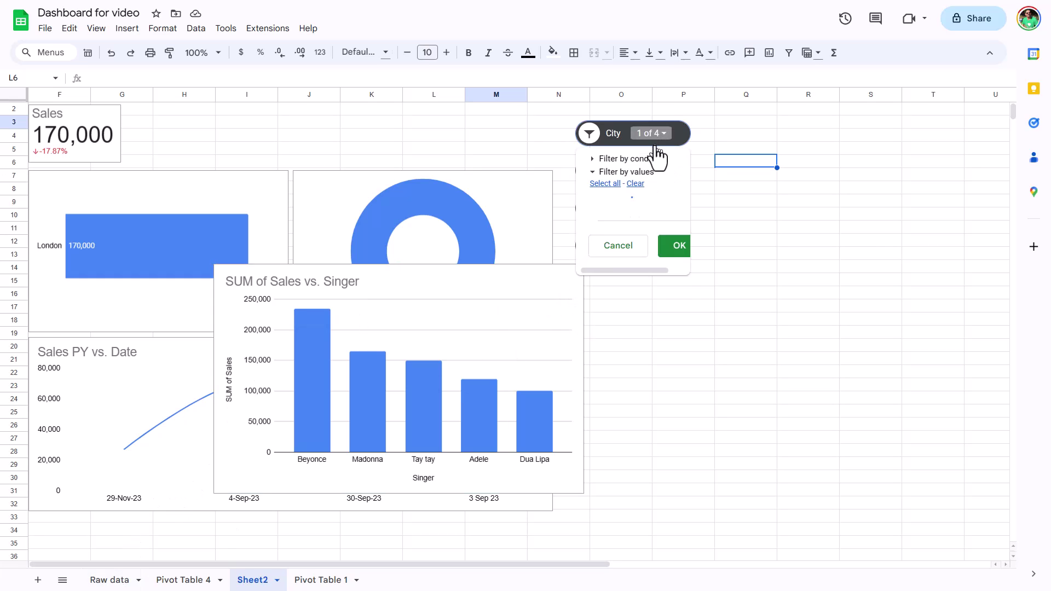
click(606, 184)
click(673, 333)
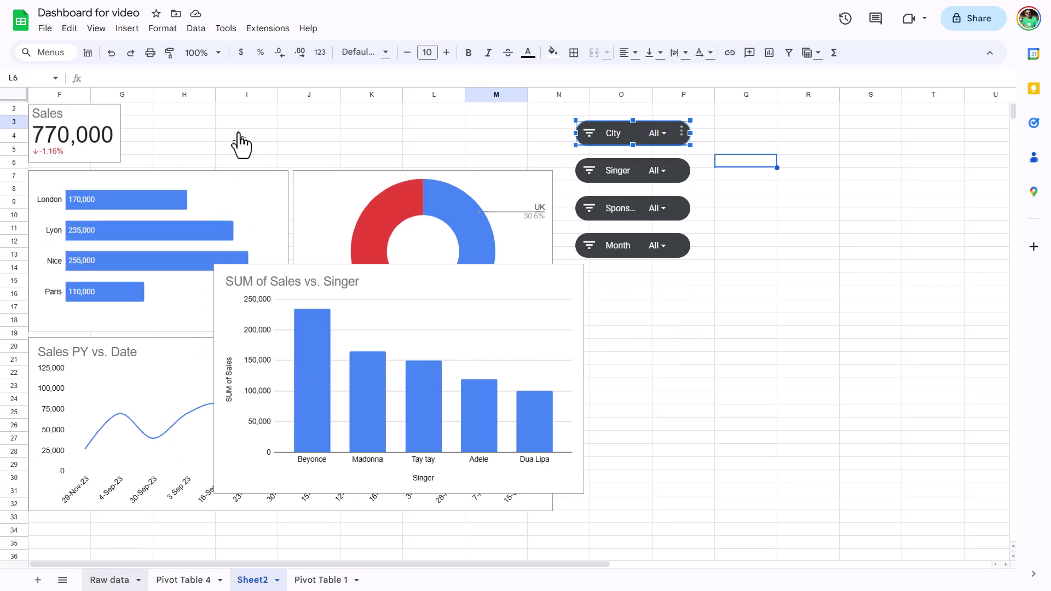
key(ctrl+shift+Page_Up)
key(ctrl+shift+Page_Up)
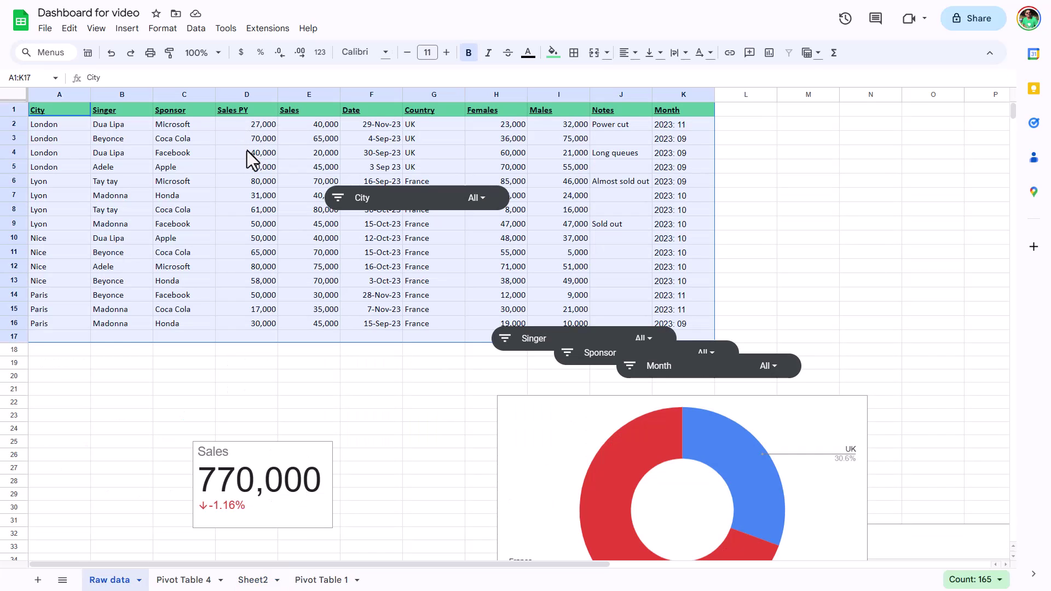
key(shift+Up)
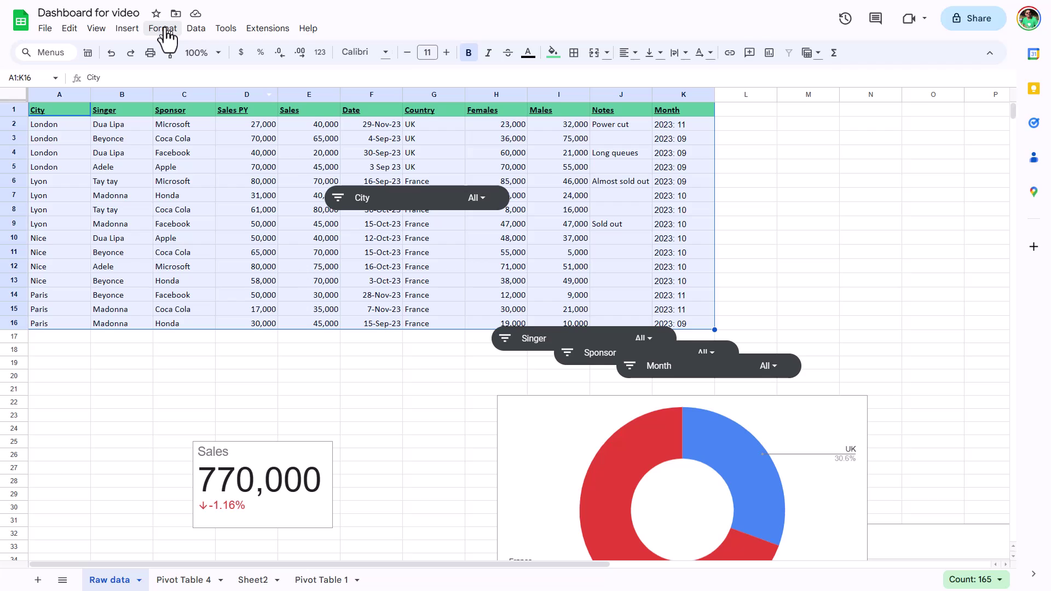
Create a pivot table on a new sheet with Singer rows and SUM of Females and Males
click(131, 29)
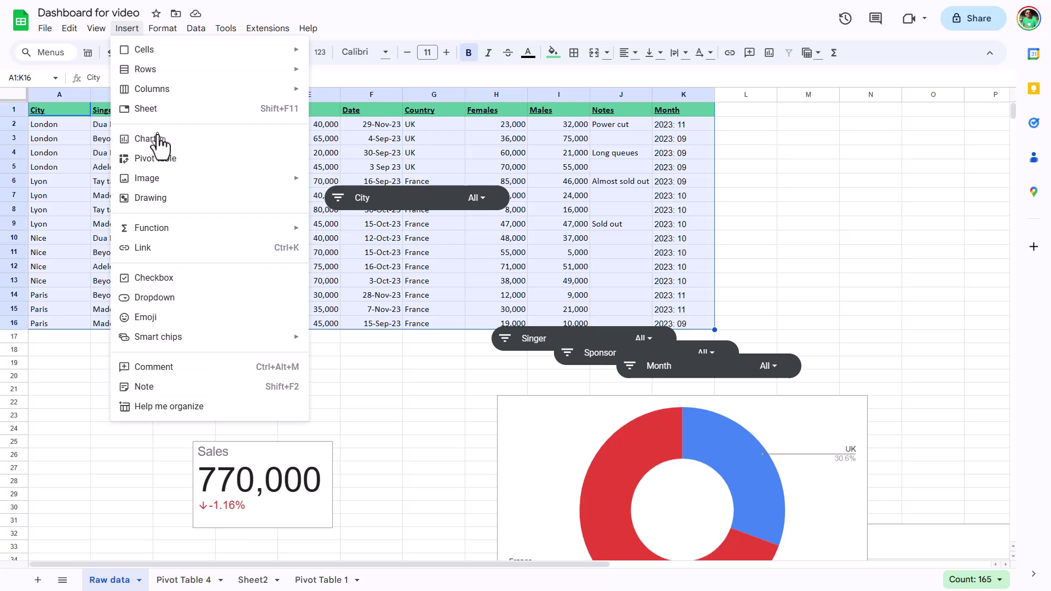
click(170, 160)
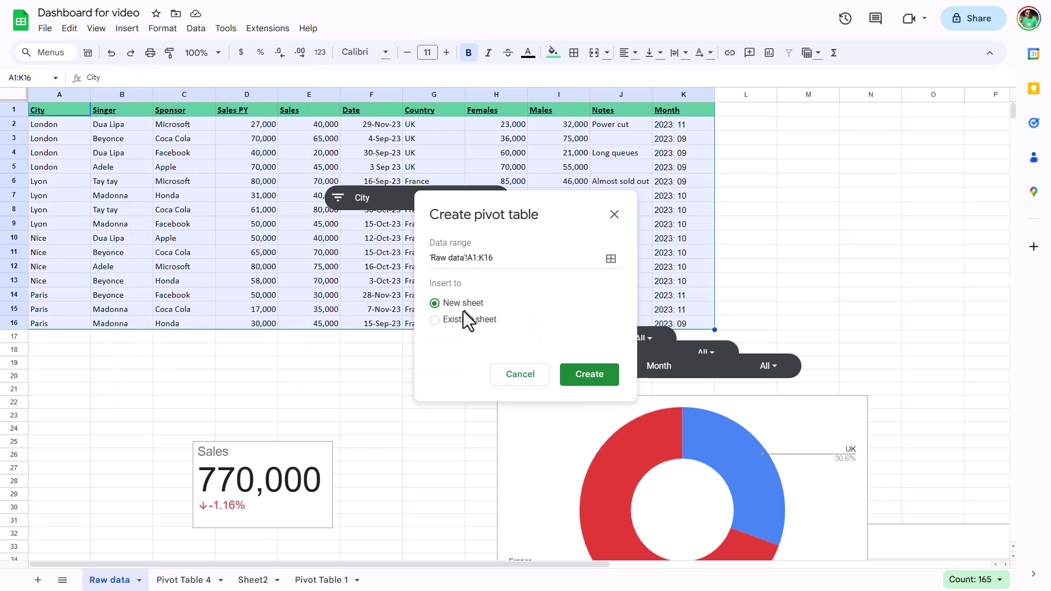
click(589, 374)
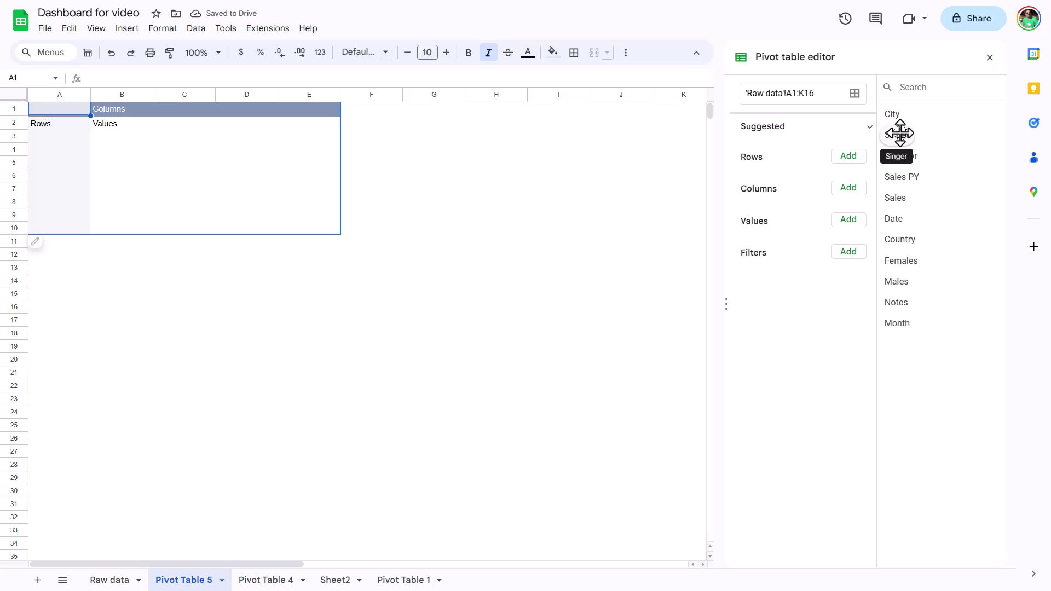
drag(894, 135, 767, 181)
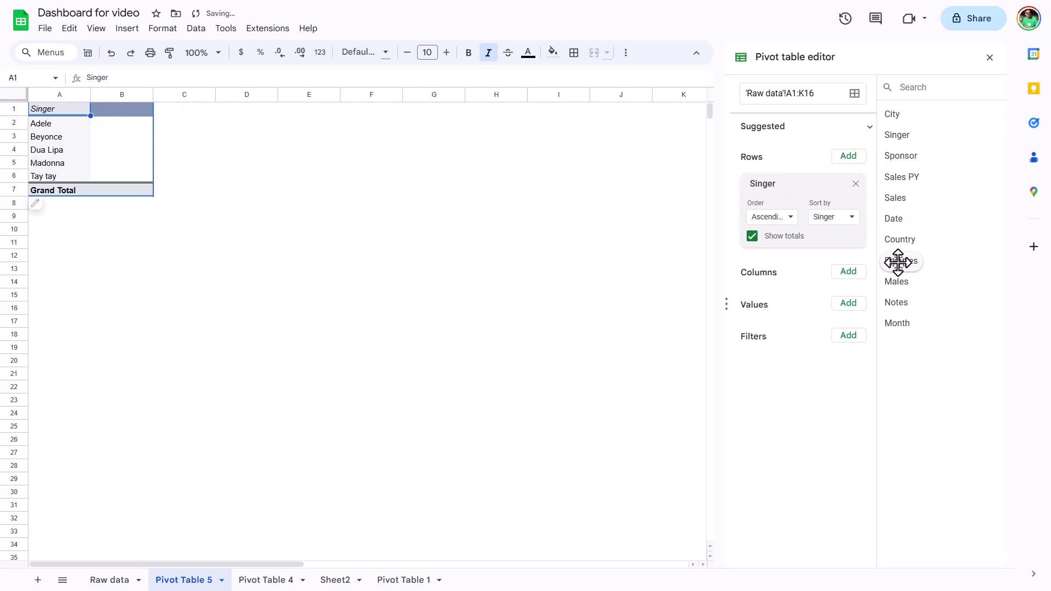
drag(894, 261, 776, 331)
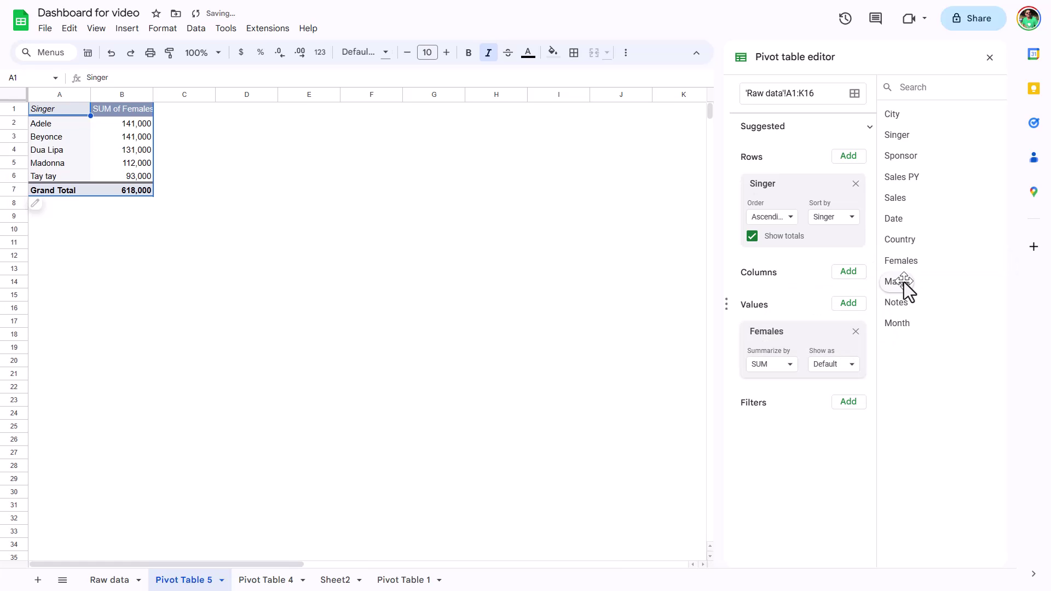
drag(903, 281, 763, 390)
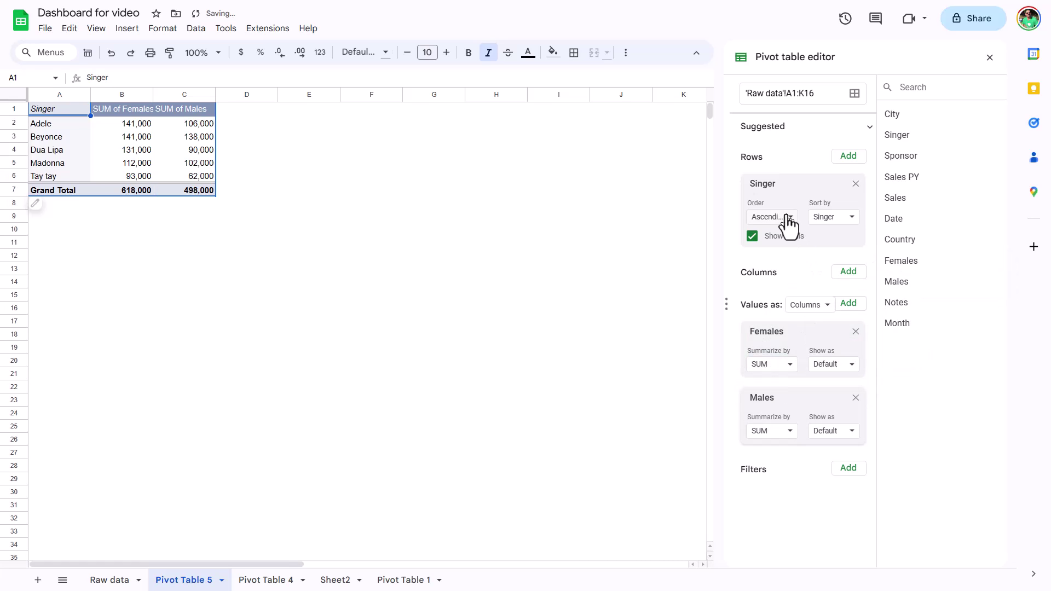
Sort the singers by SUM of Females in descending order, then select the whole pivot table
click(836, 219)
click(849, 258)
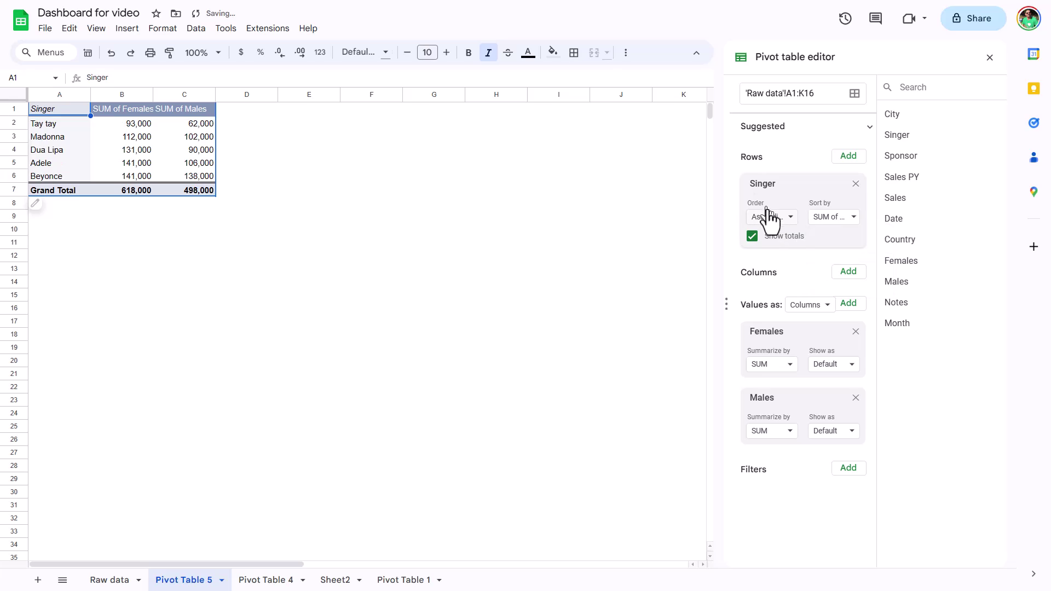
click(771, 217)
click(784, 262)
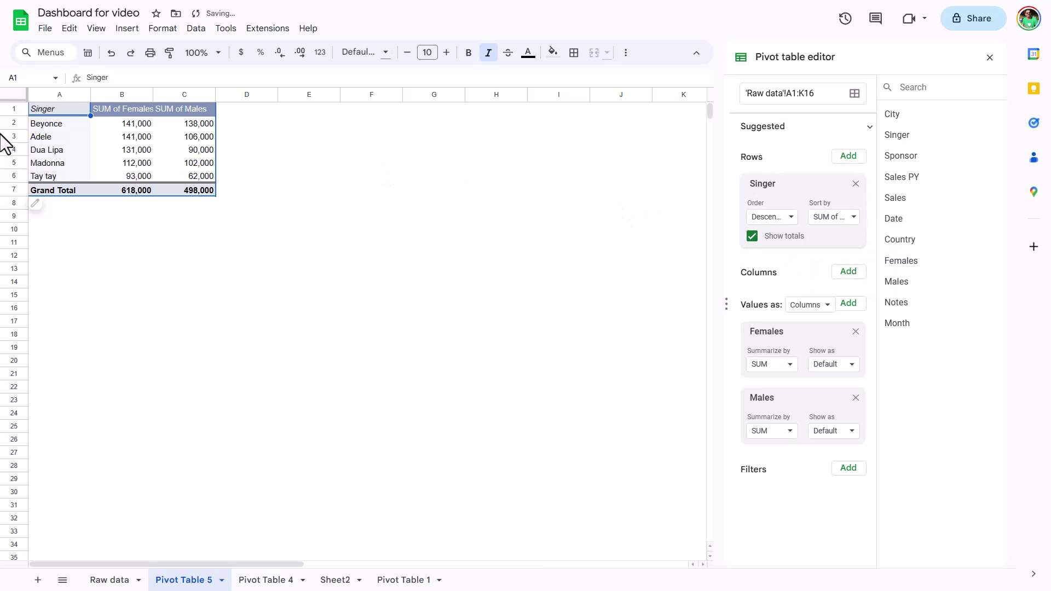
drag(59, 112, 179, 189)
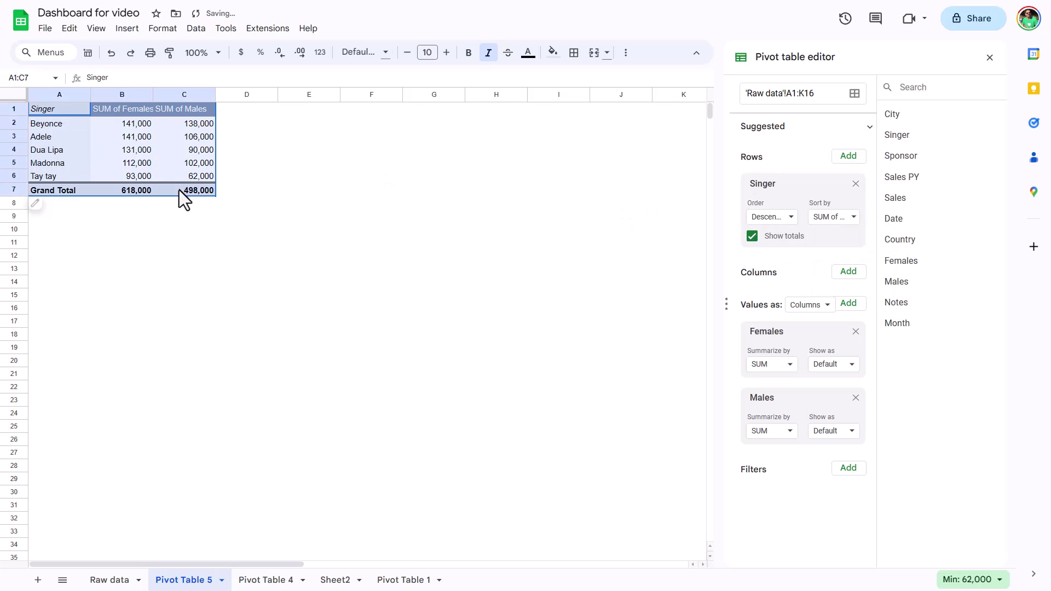
Copy the singer pivot table onto the Sheet2 dashboard and place it at J17
right_click(175, 159)
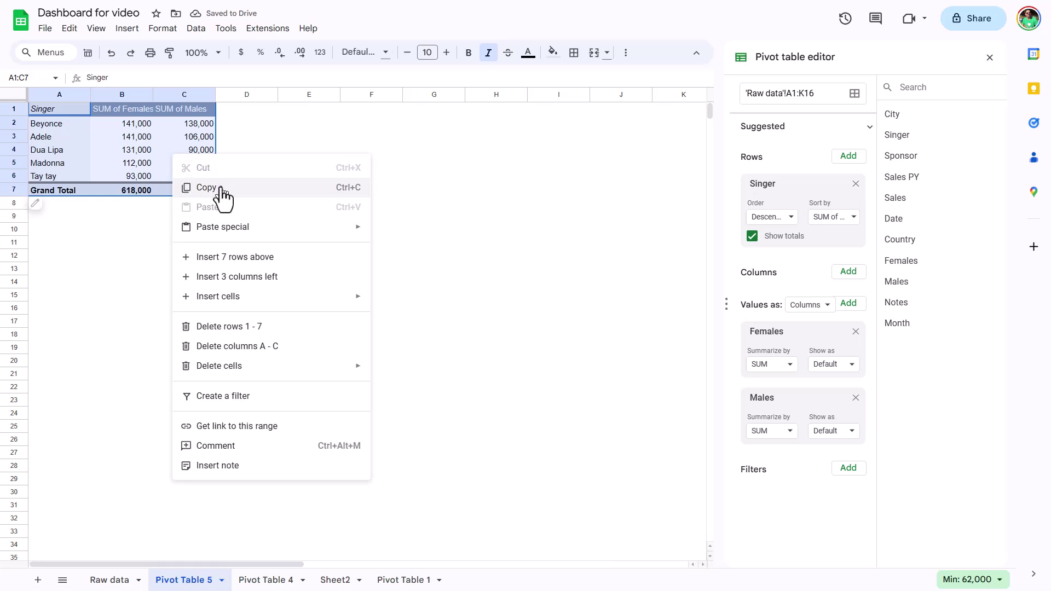
click(116, 137)
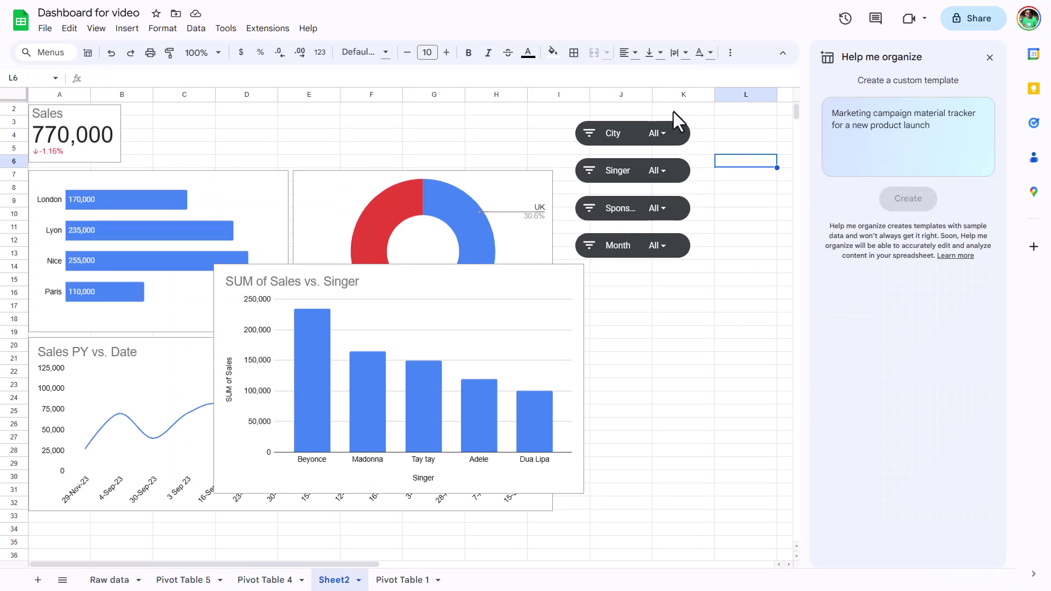
click(672, 107)
key(ctrl+v)
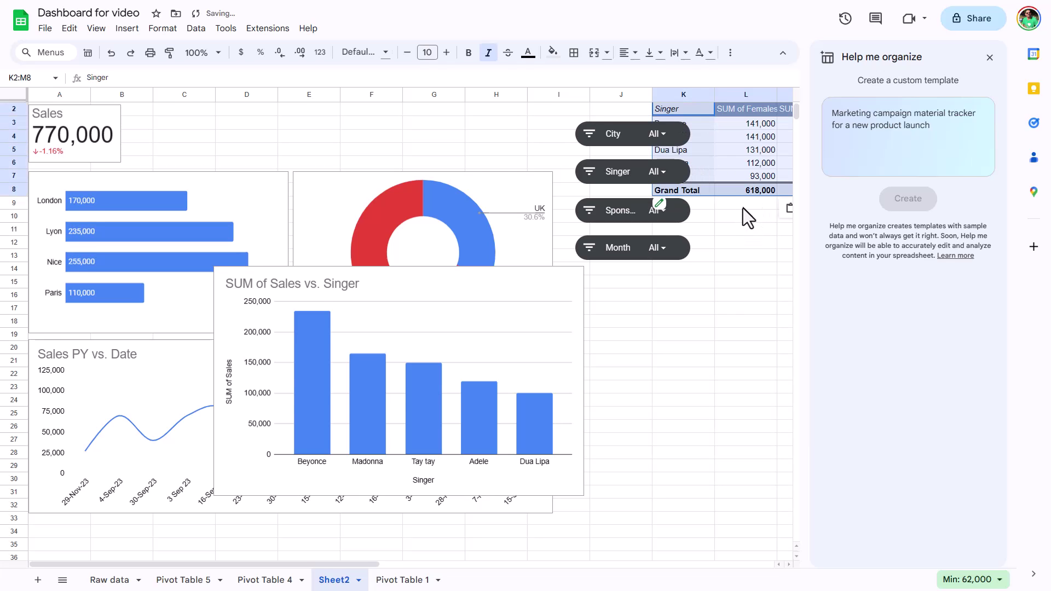
key(ctrl+c)
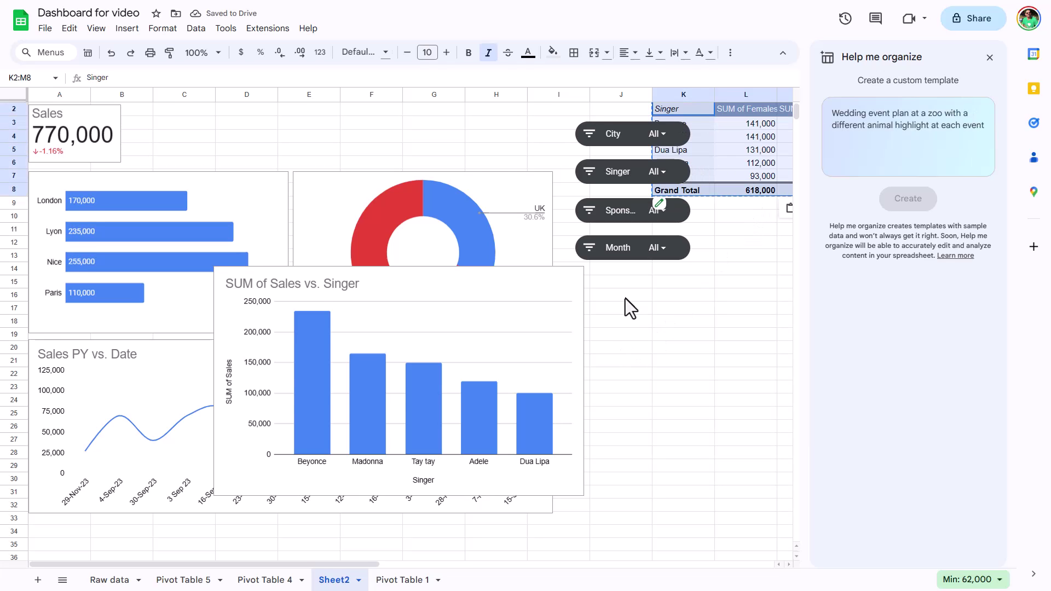
click(618, 307)
key(ctrl+v)
Delete the SUM of Sales vs. Singer chart and close the Help me organize panel
click(531, 274)
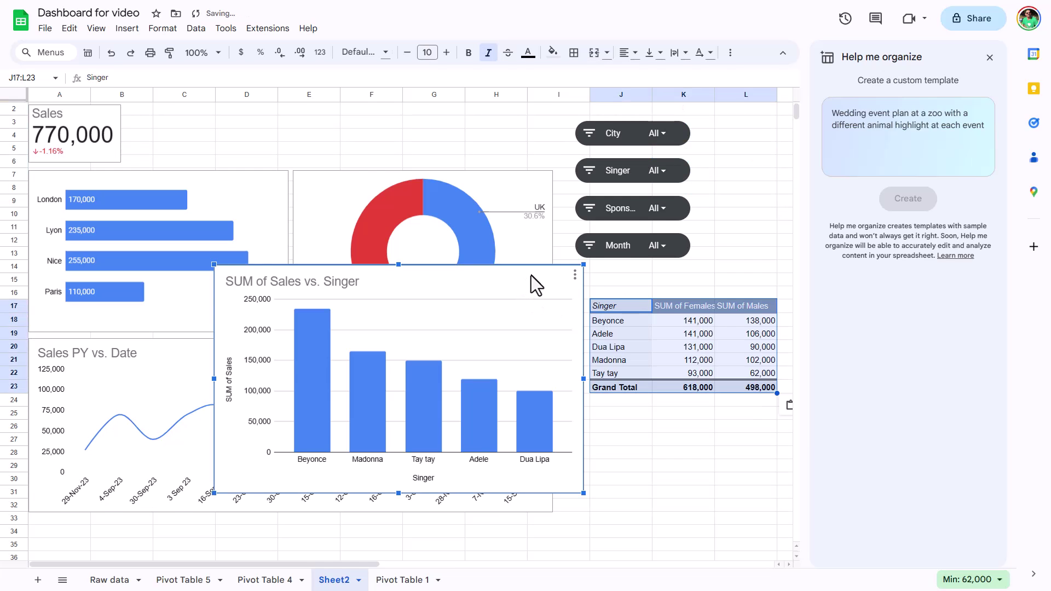
key(Delete)
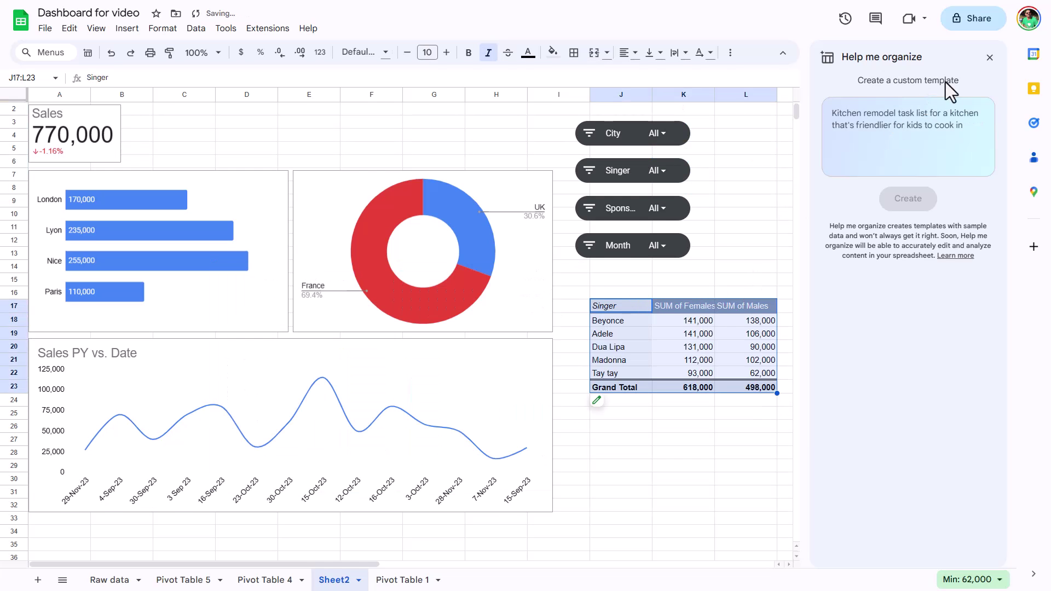
click(989, 59)
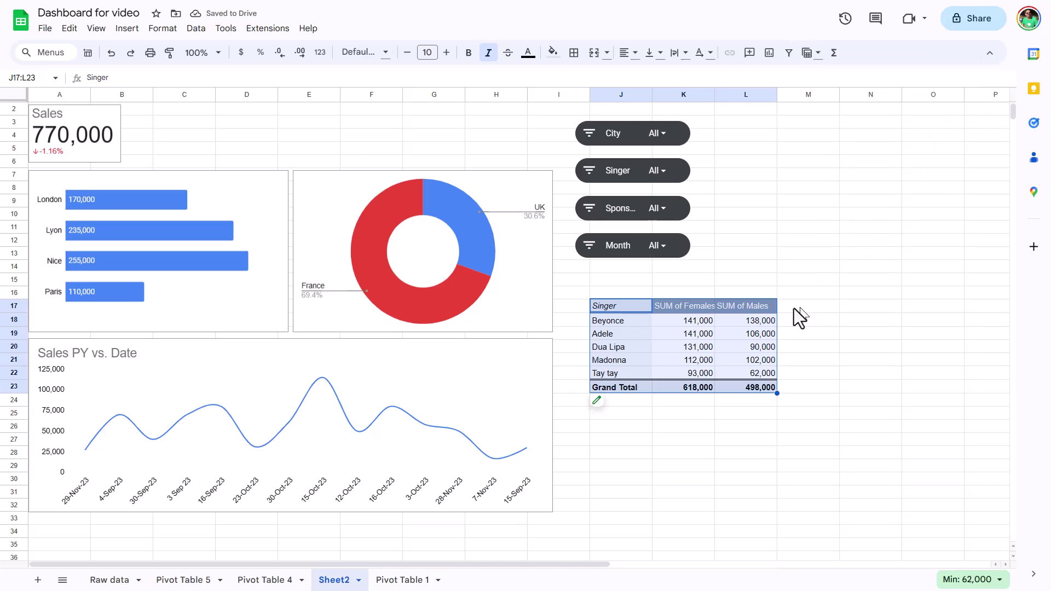
click(679, 320)
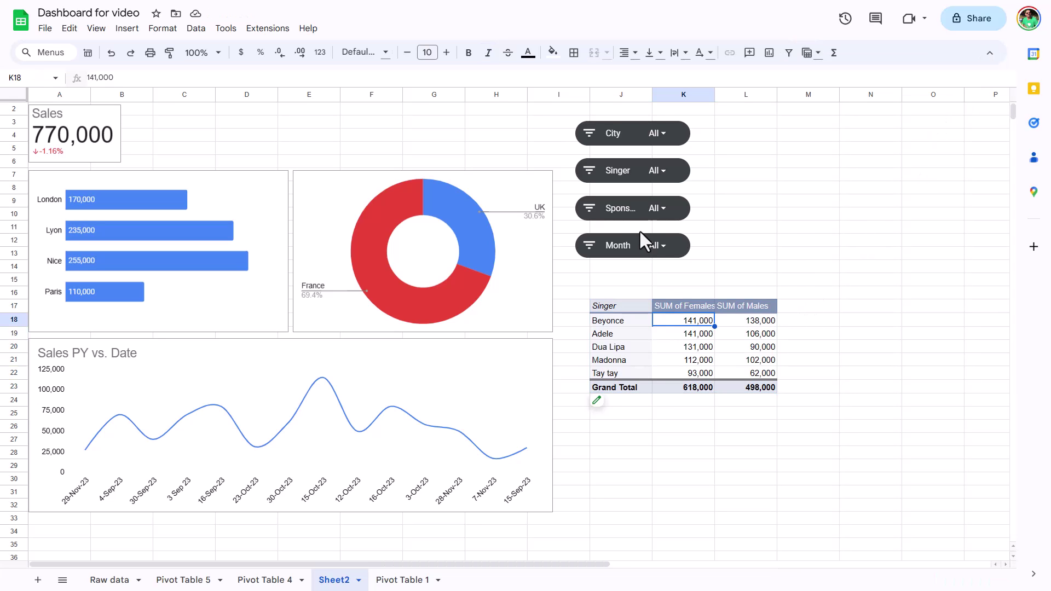
click(592, 179)
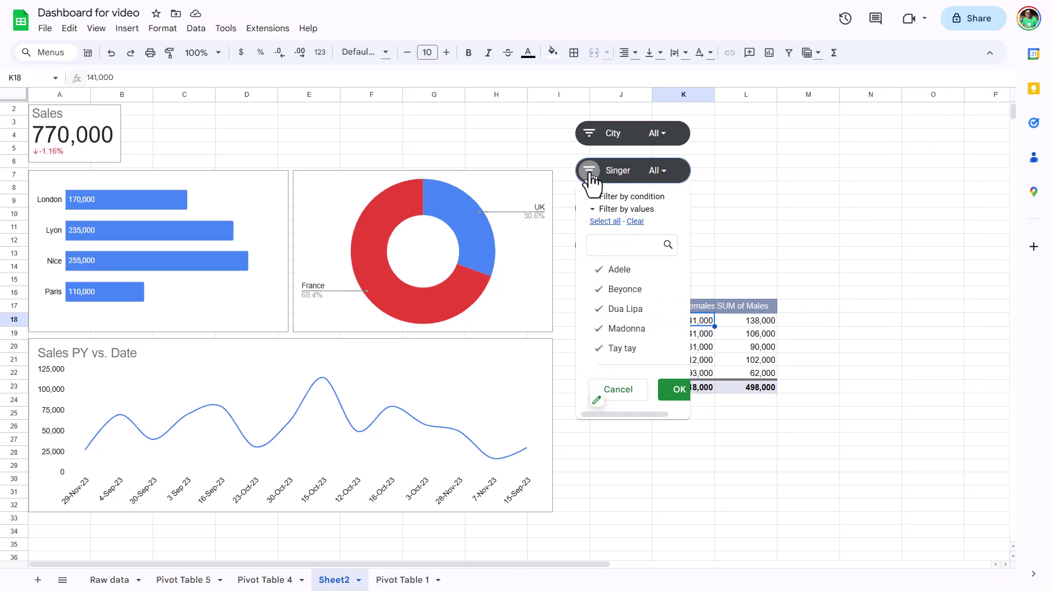
click(619, 269)
click(624, 309)
click(627, 328)
click(623, 348)
click(676, 390)
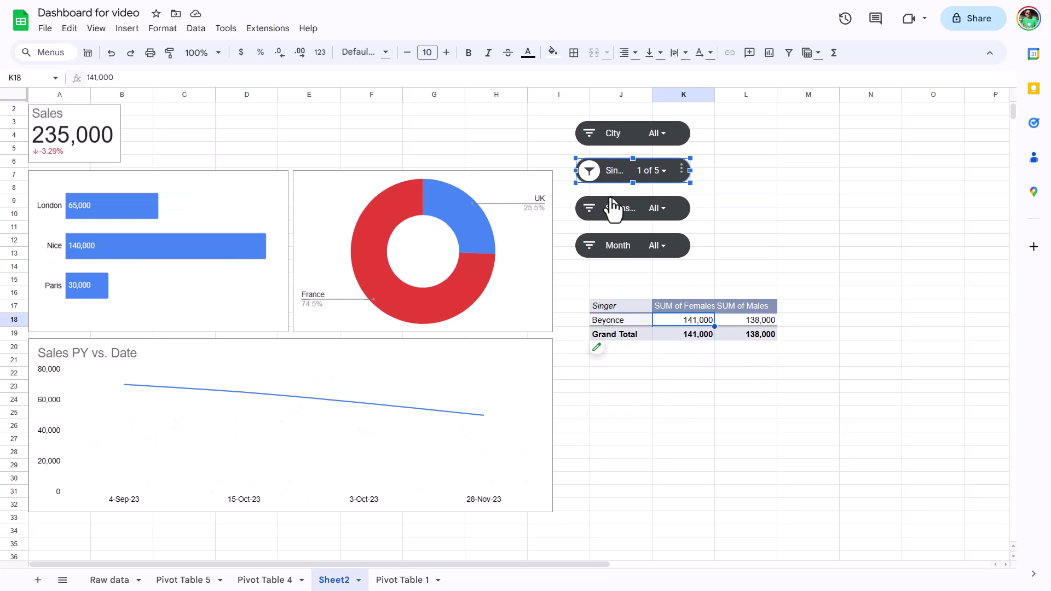
key(ctrl+z)
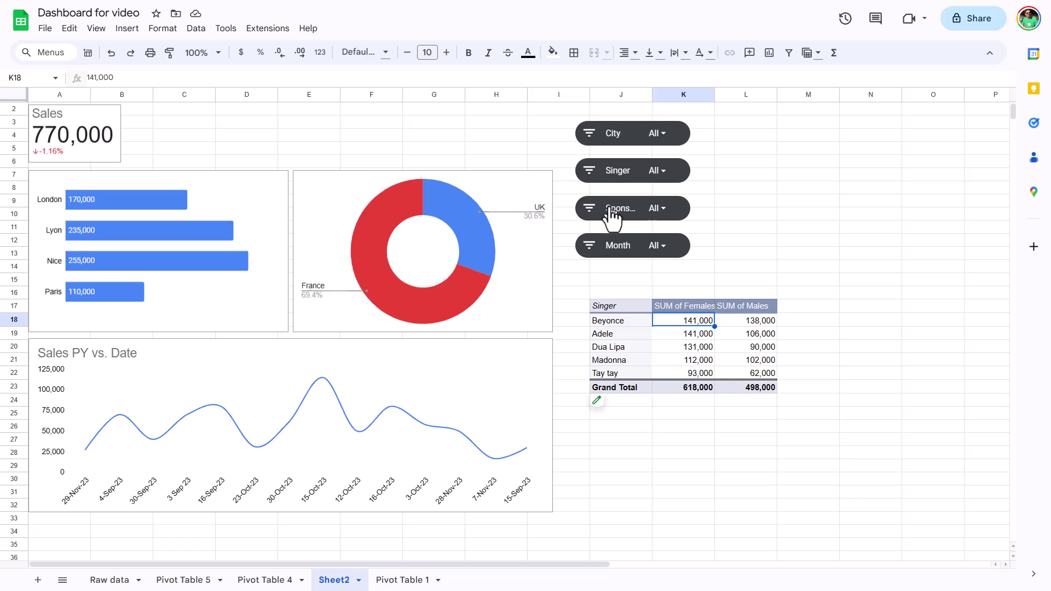
click(588, 211)
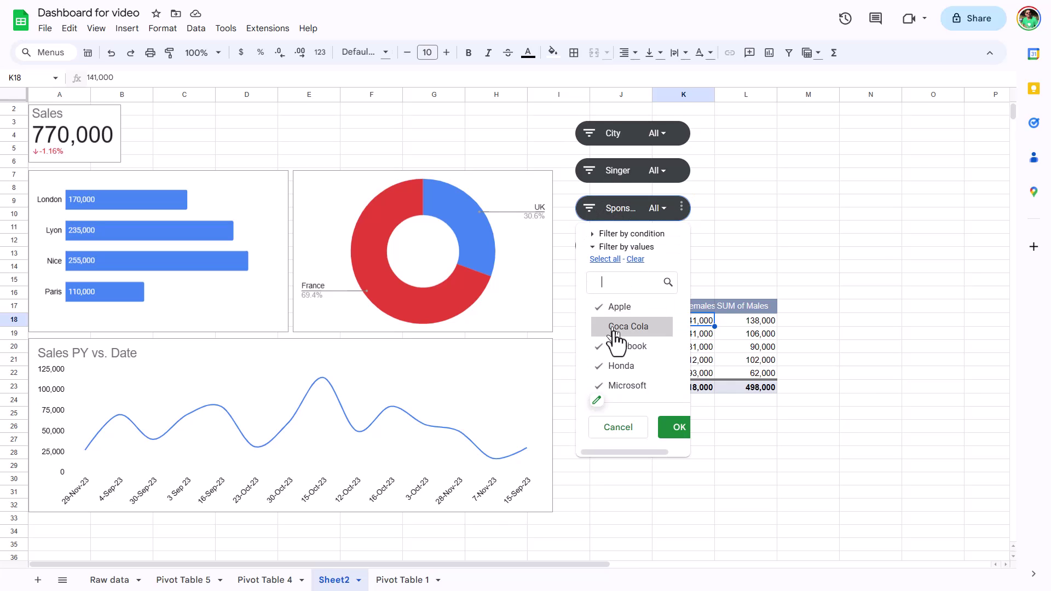
click(629, 386)
click(676, 426)
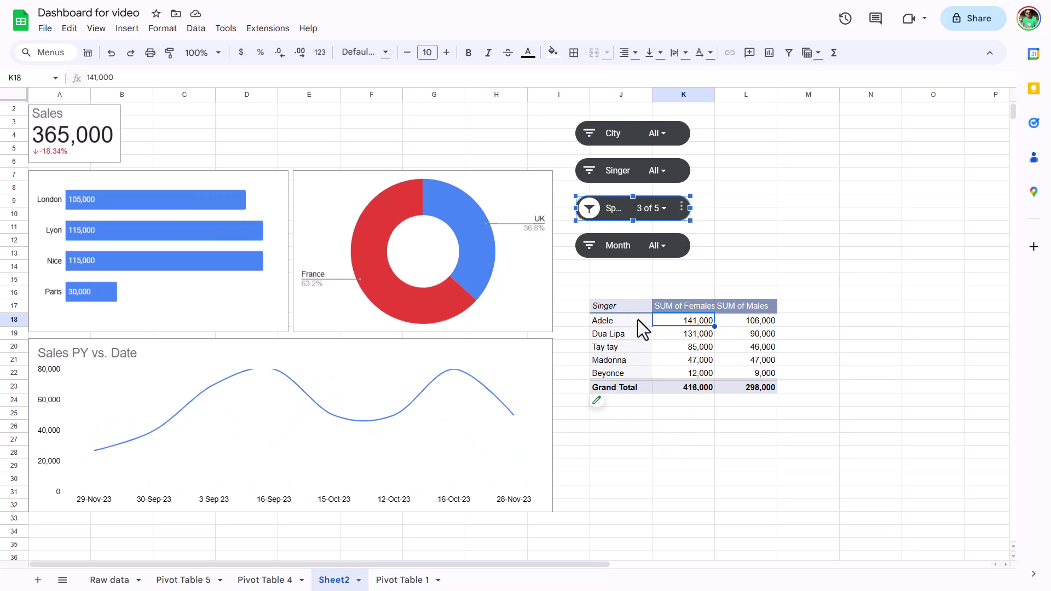
key(ctrl+z)
drag(629, 305, 744, 375)
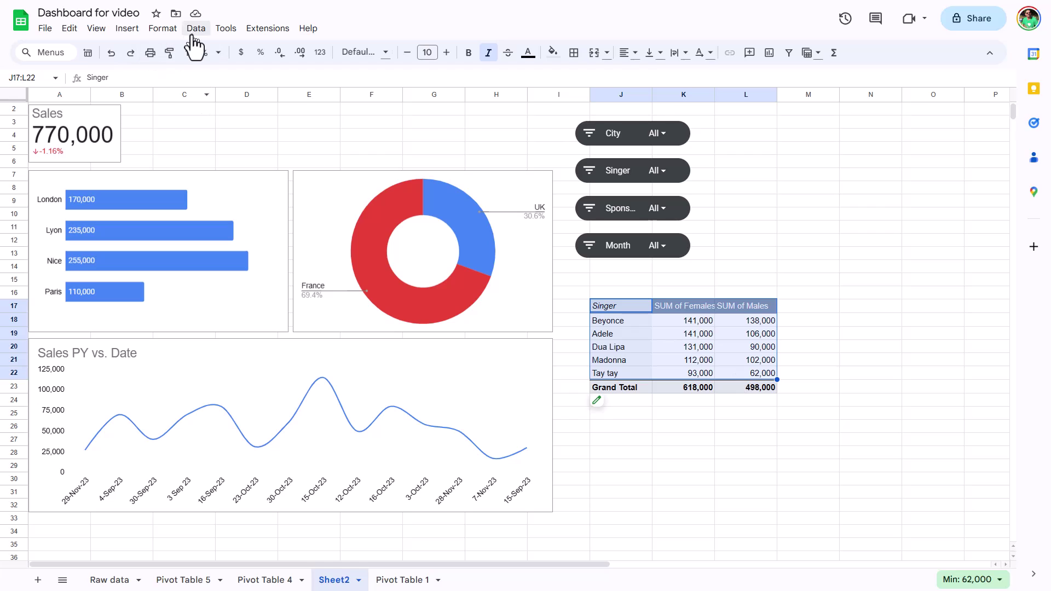
Insert a stacked column chart from the selected singer pivot data
click(131, 29)
key(Escape)
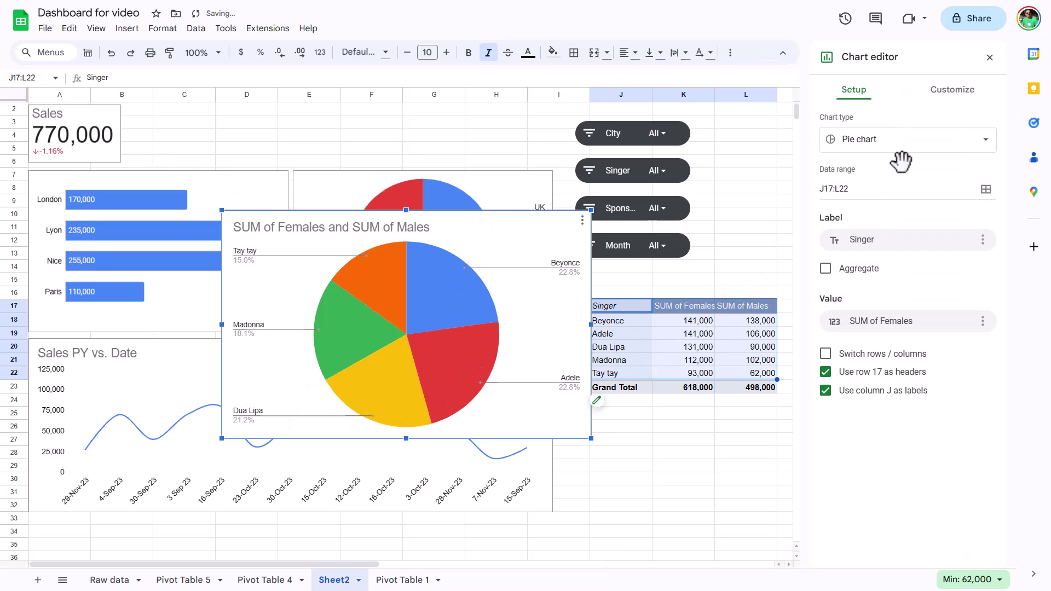
click(909, 147)
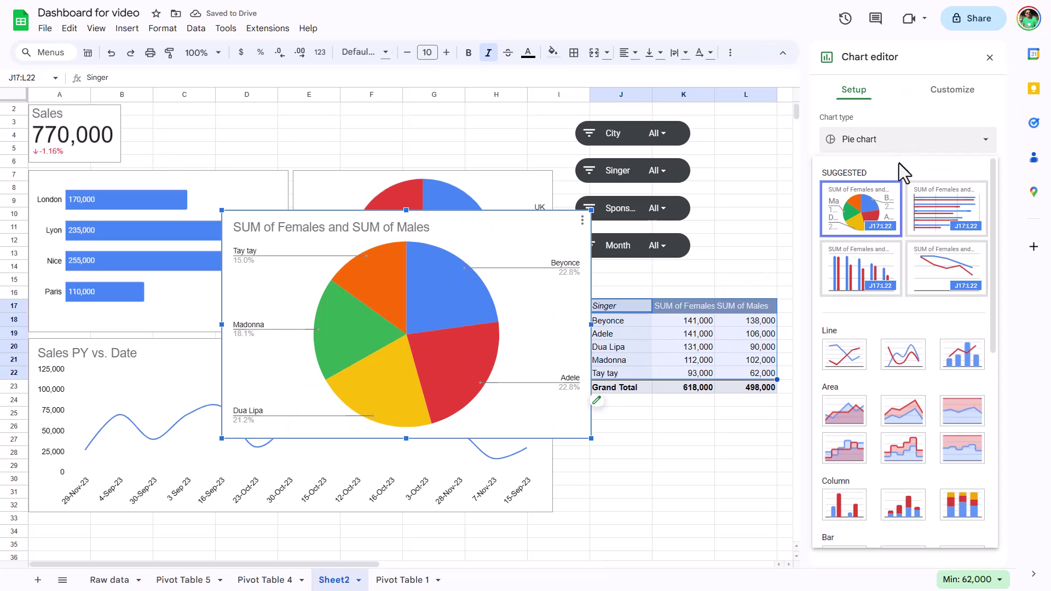
click(901, 506)
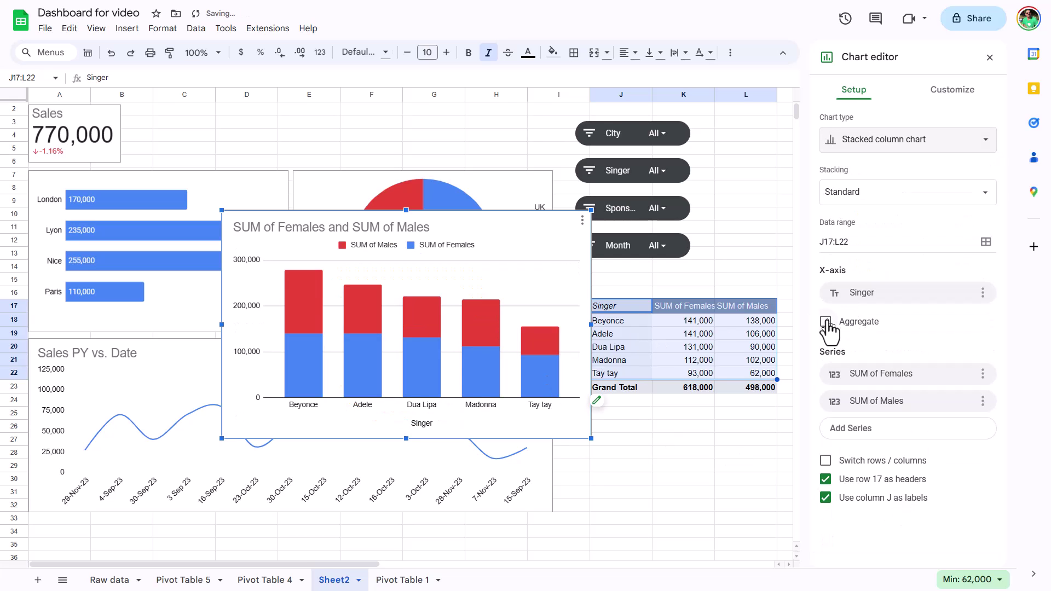
click(826, 322)
click(825, 322)
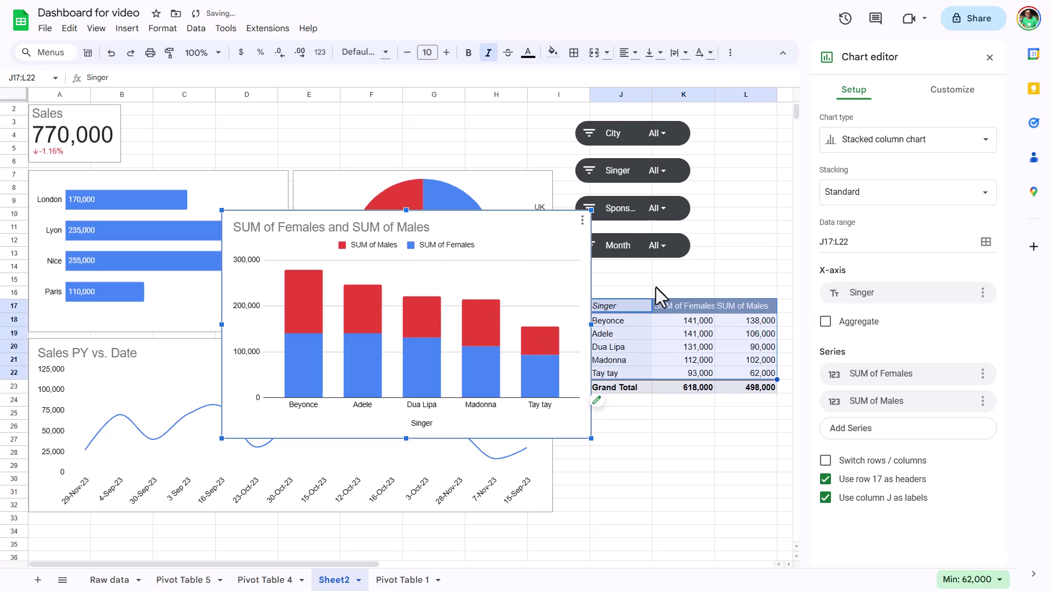
Rename the pivot headers to 'Females' and 'Males'
click(701, 310)
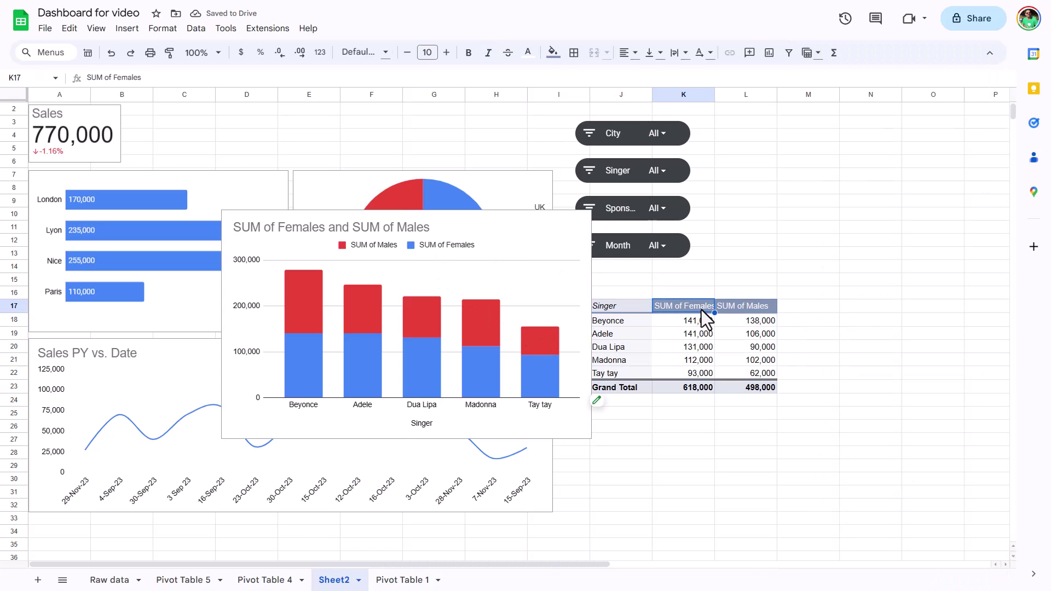
text(Femals)
key(BackSpace)
text(es)
key(Tab)
text(Males)
key(Return)
Retitle the chart 'Breakdown by singer'
double_click(399, 228)
click(399, 228)
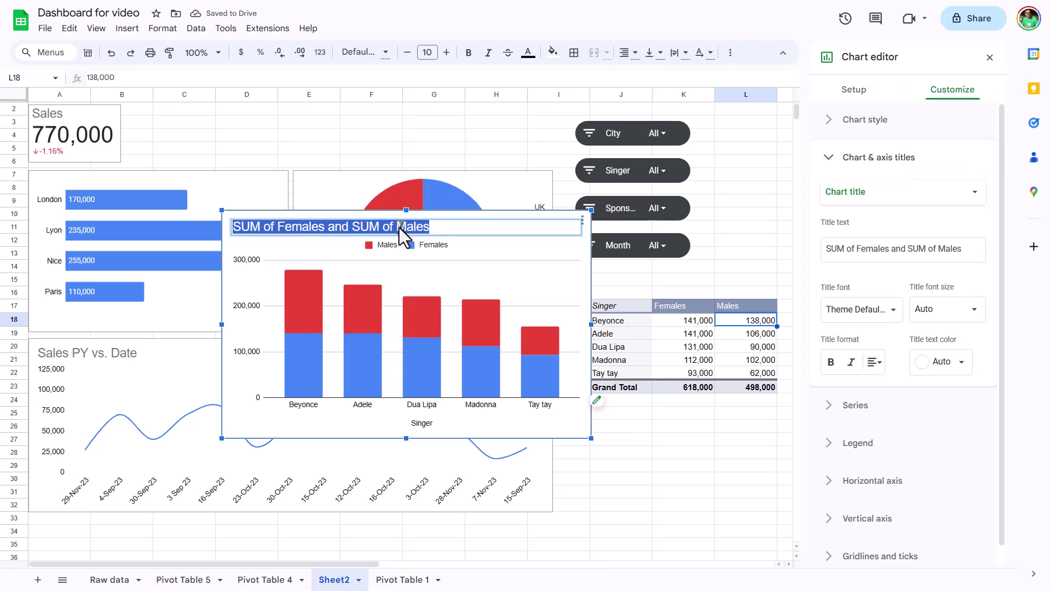
click(427, 228)
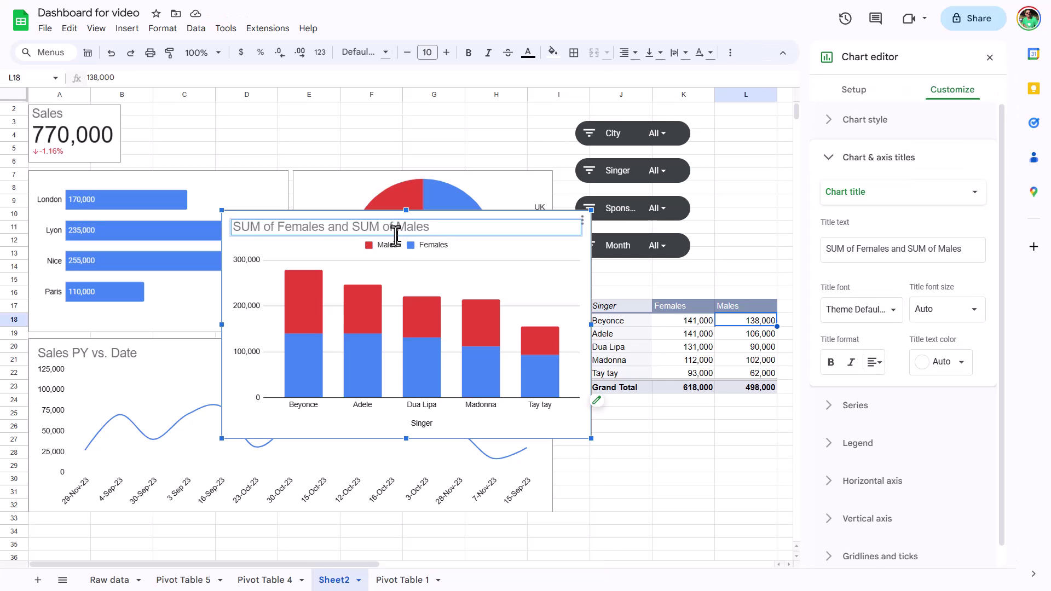
key(ctrl+shift+Right)
key(ctrl+shift+Right)
key(ctrl+shift+Right)
key(ctrl+shift+Right)
key(ctrl+shift+Right)
key(ctrl+shift+Right)
key(ctrl+shift+Right)
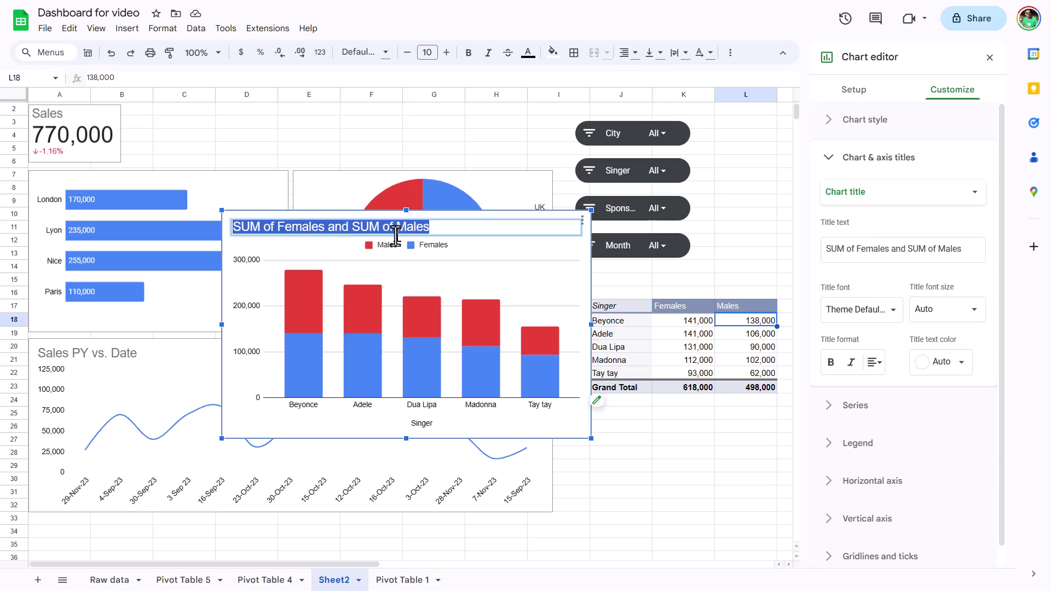
text(Be)
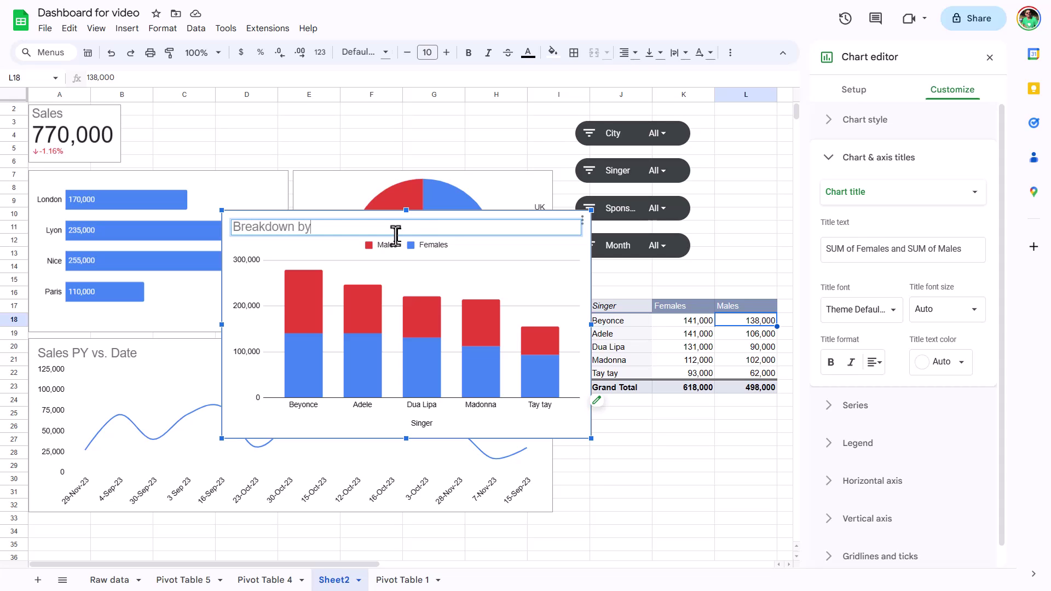
click(559, 259)
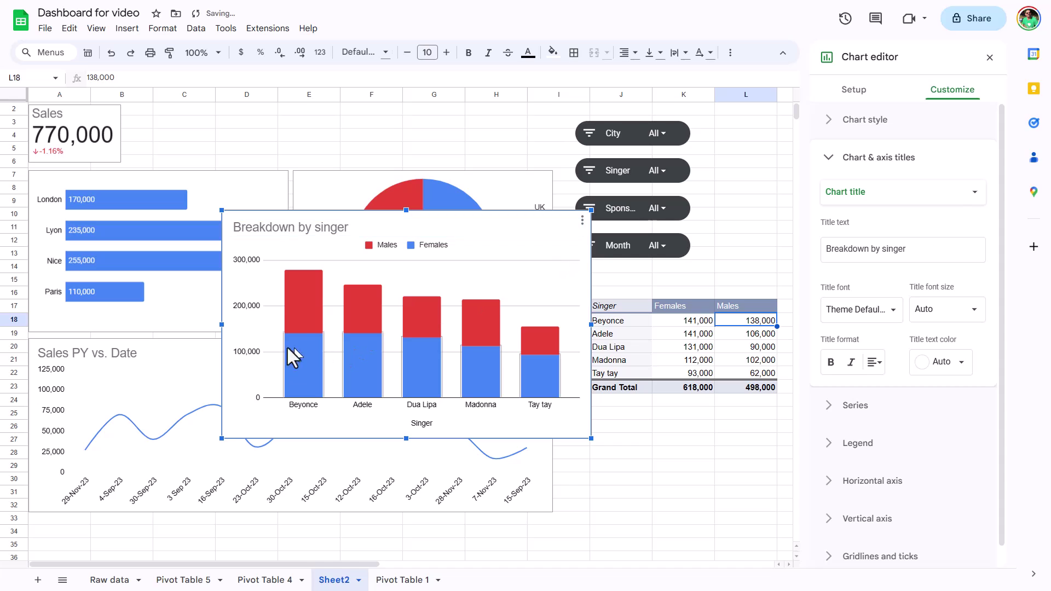
Delete the Singer axis title and move the chart below the donut chart
click(429, 423)
key(Delete)
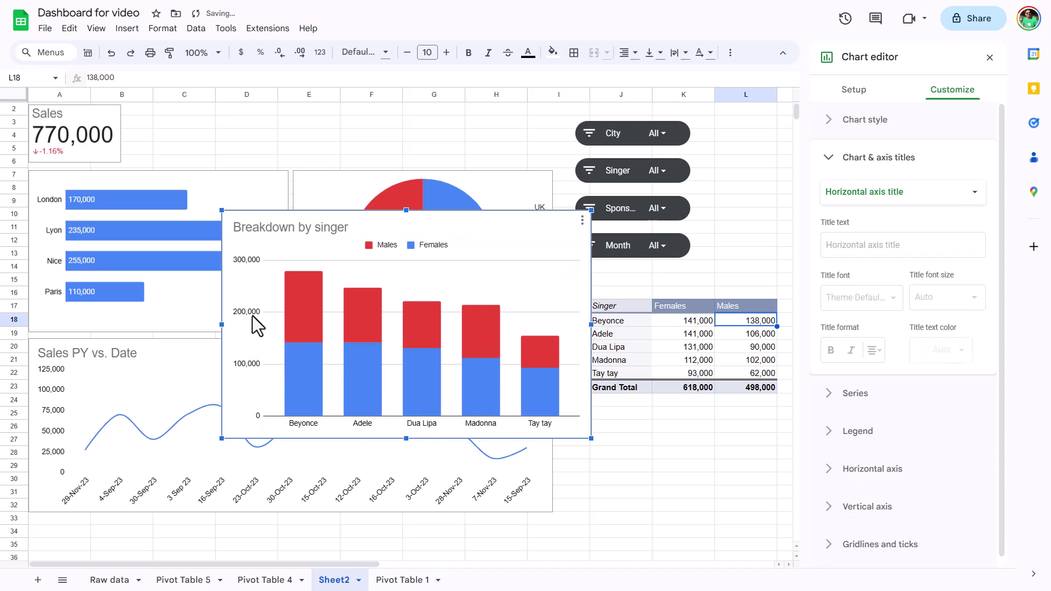
click(250, 312)
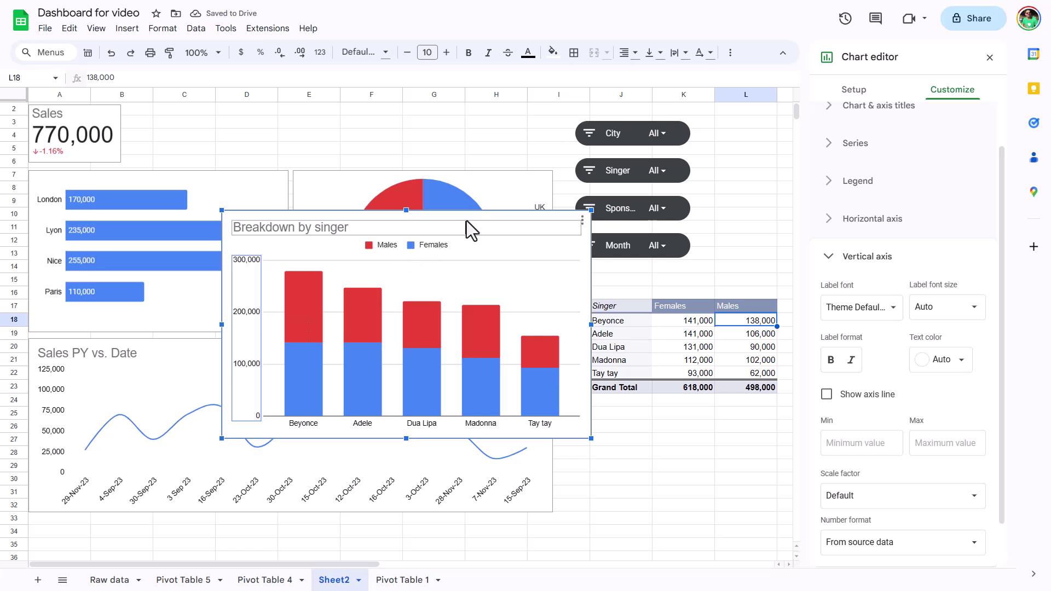
drag(481, 217, 312, 352)
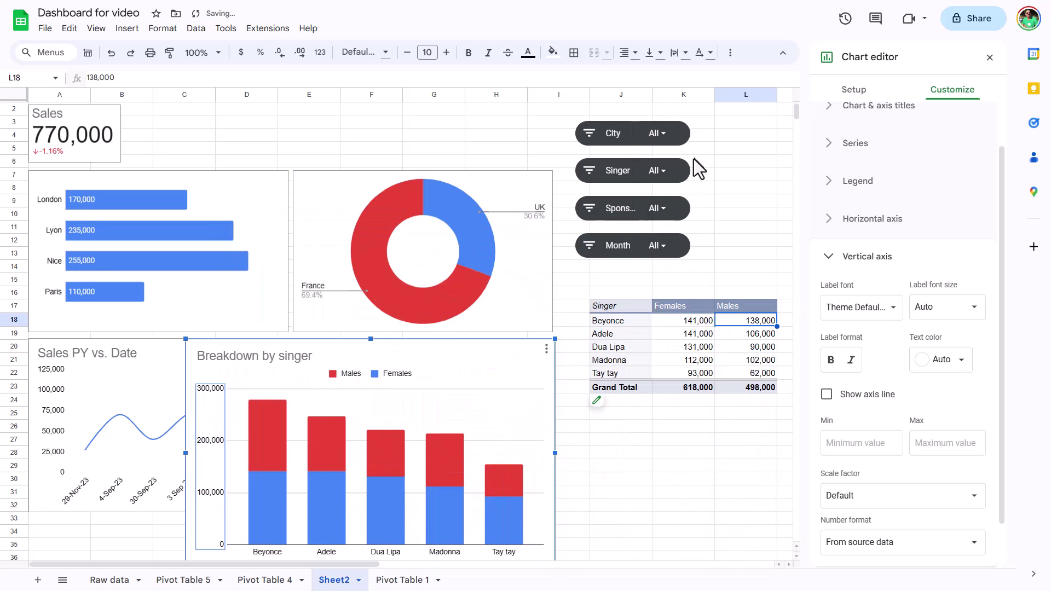
key(Escape)
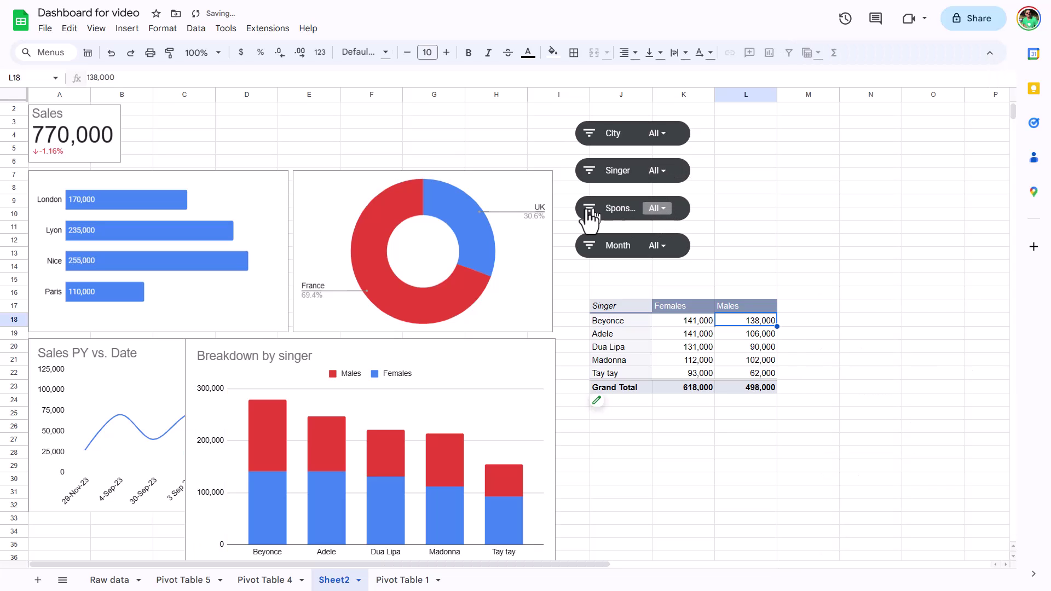
click(658, 210)
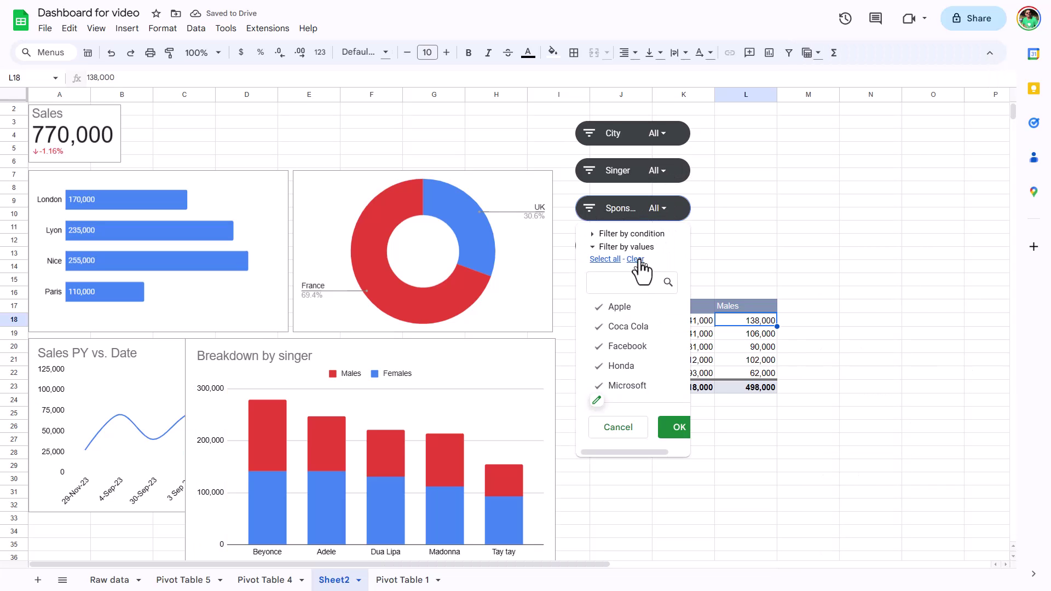
click(622, 353)
click(676, 429)
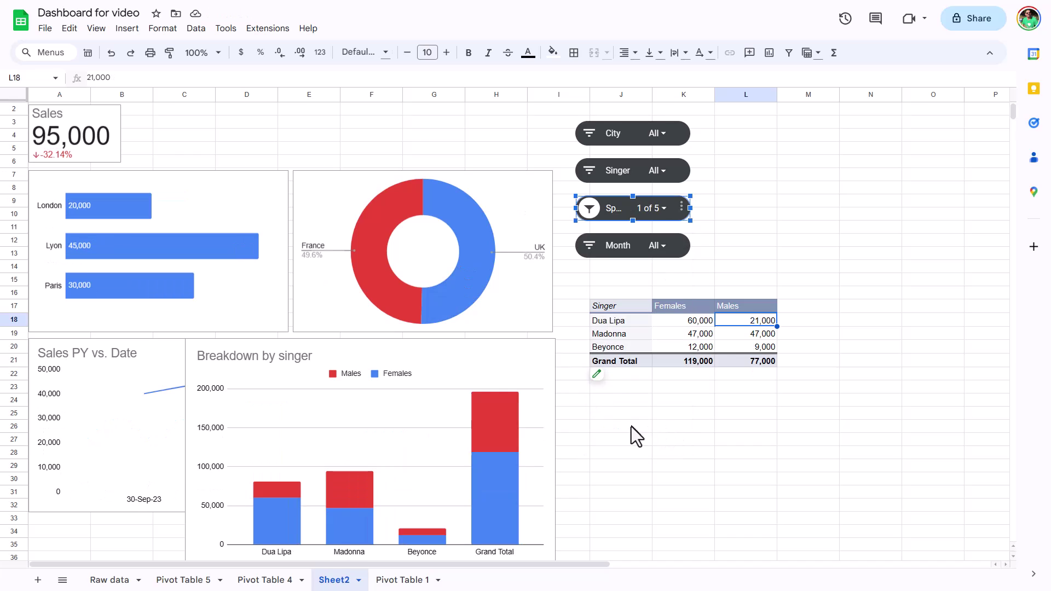
key(ctrl+z)
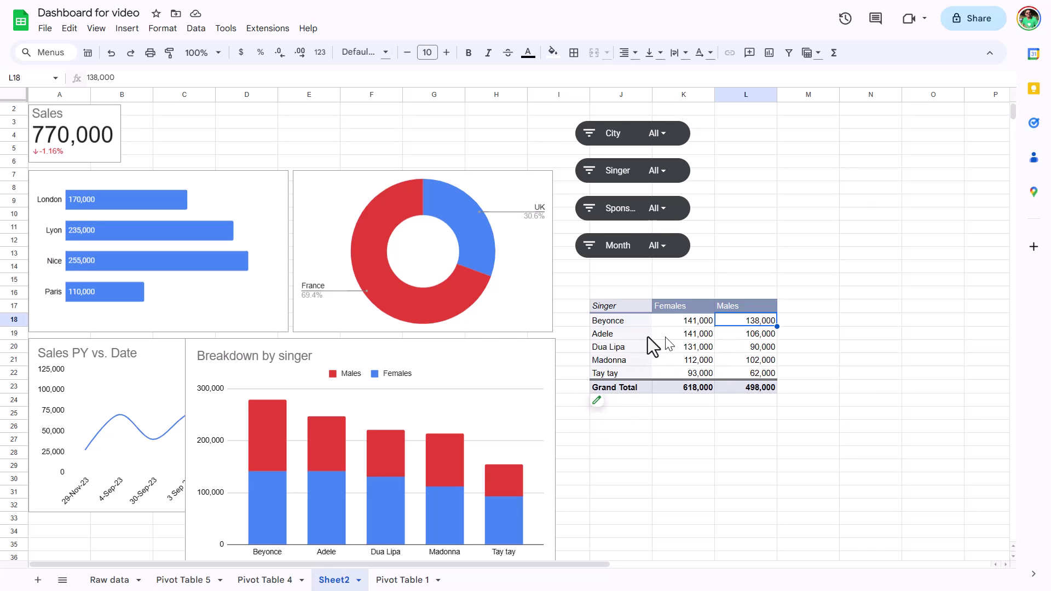
click(358, 346)
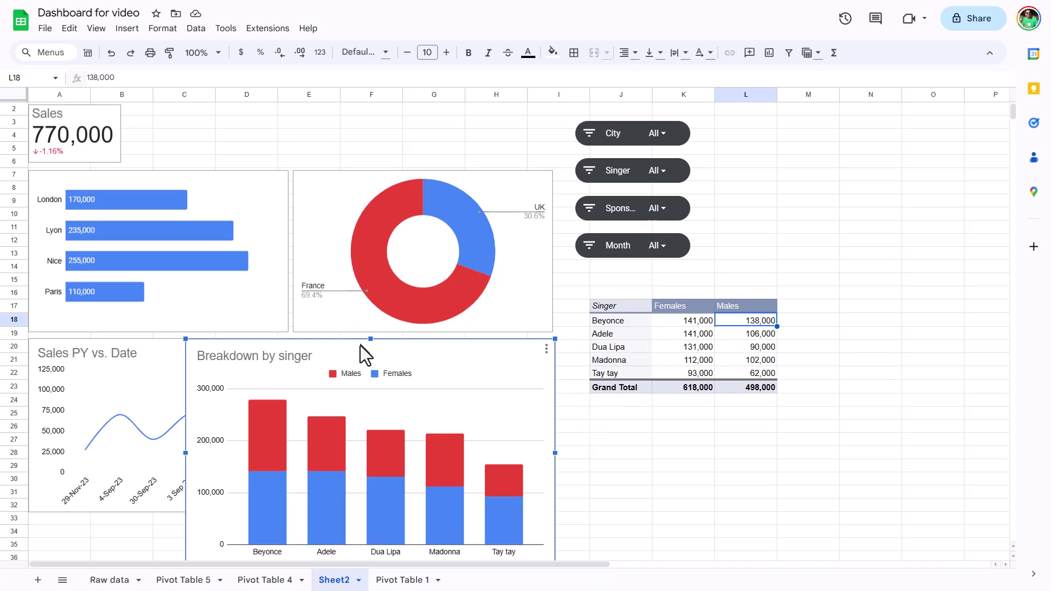
Paste a copy of the singer pivot at M3 and change it to Males summed per Date
drag(639, 306, 751, 389)
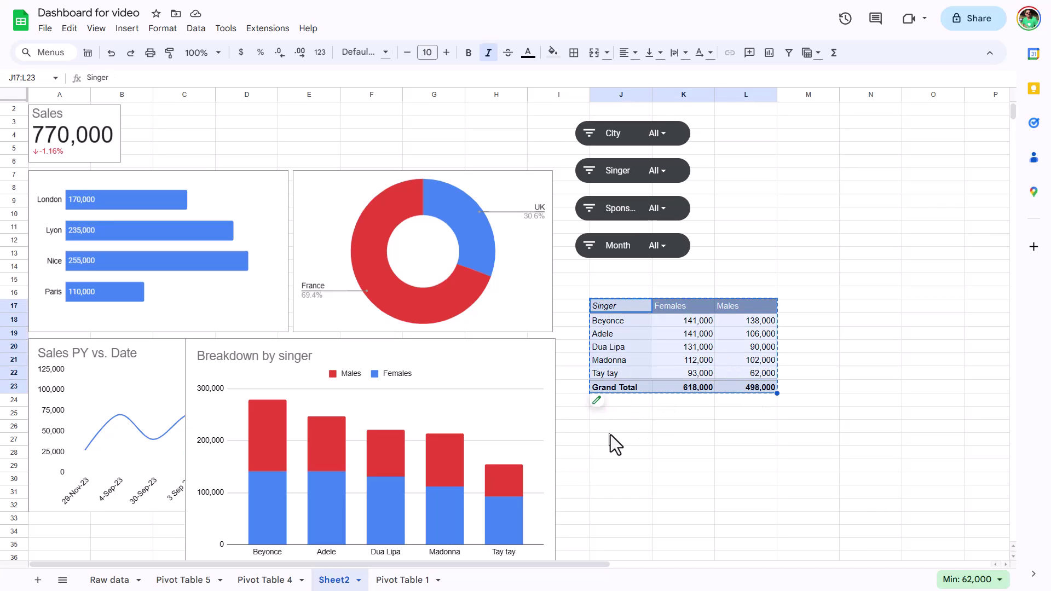
click(809, 124)
key(ctrl+v)
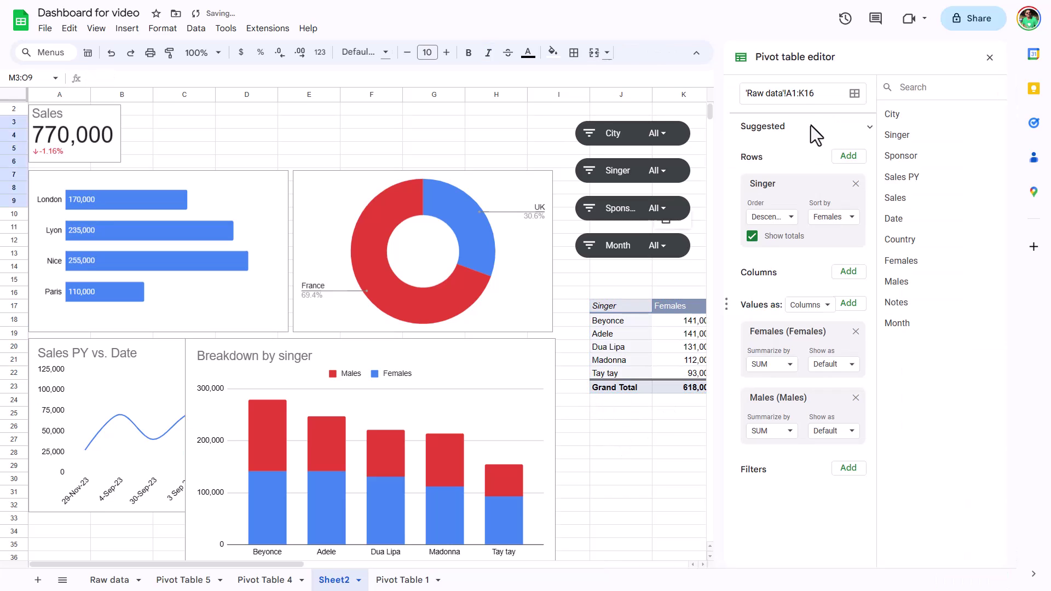
click(691, 427)
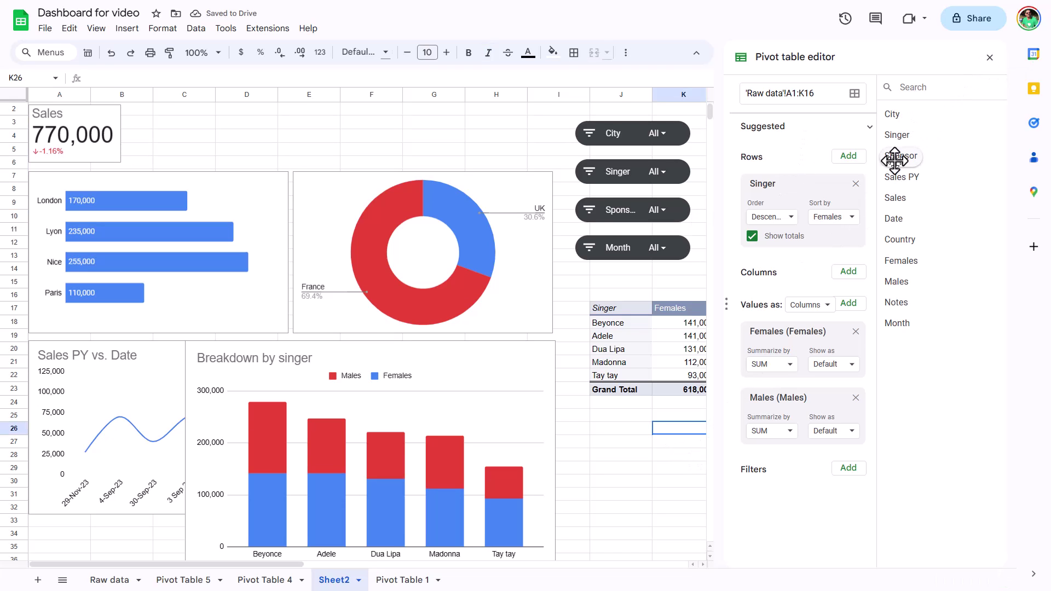
click(856, 184)
drag(895, 219, 804, 241)
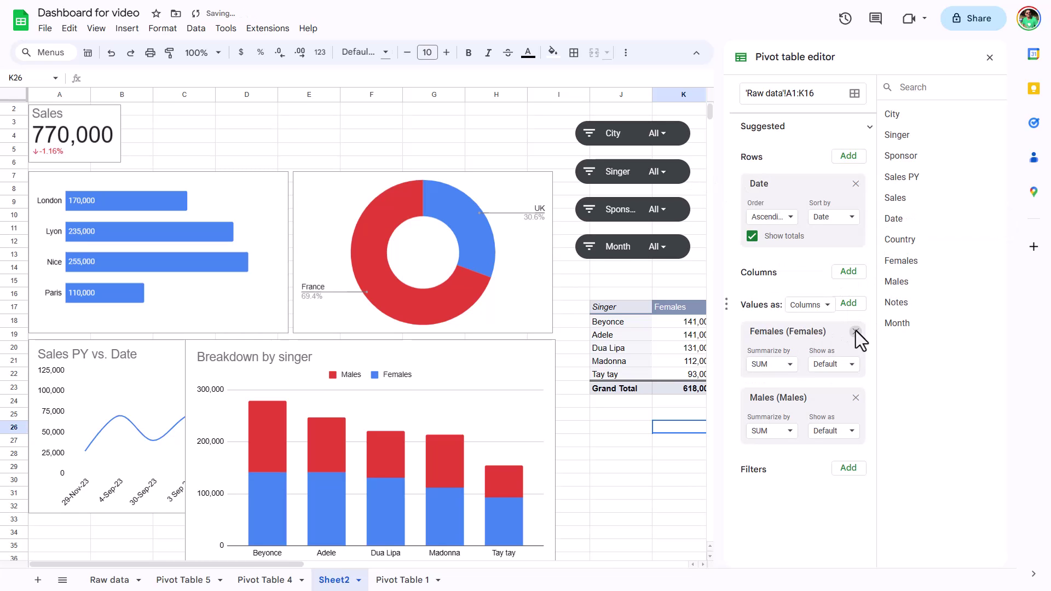
click(856, 331)
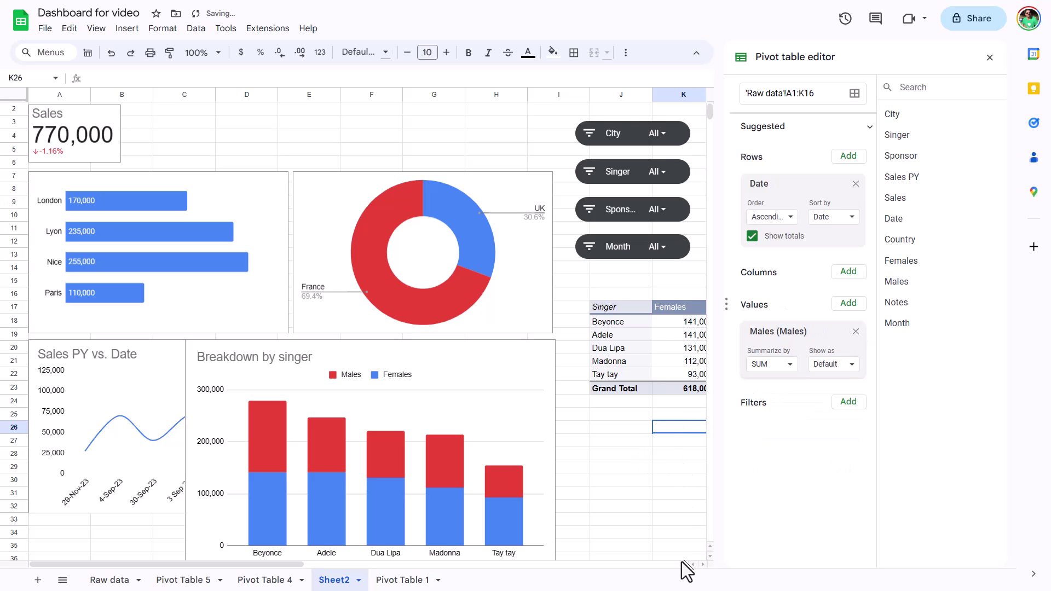
click(703, 564)
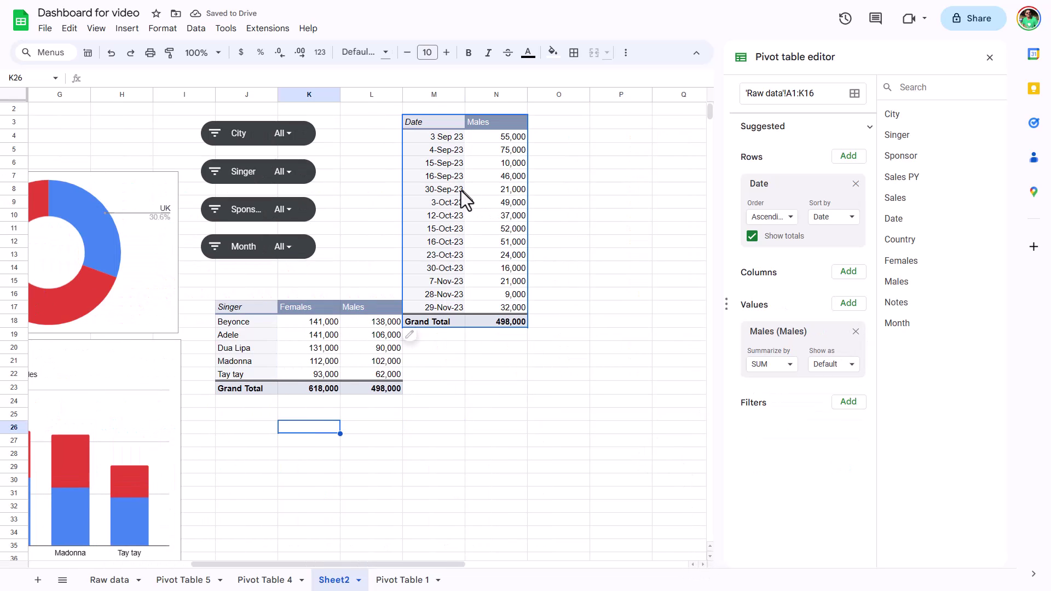
Group the pivot dates by Month, then by Year-Month, giving 2023-Sep, 2023-Oct and 2023-Nov rows
right_click(441, 158)
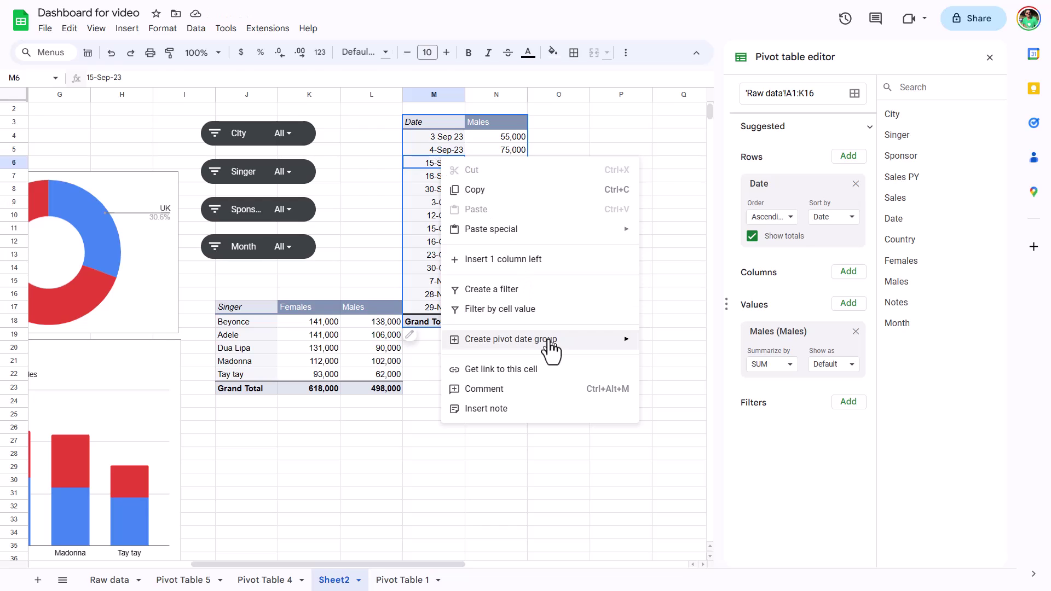
mouse_move(551, 347)
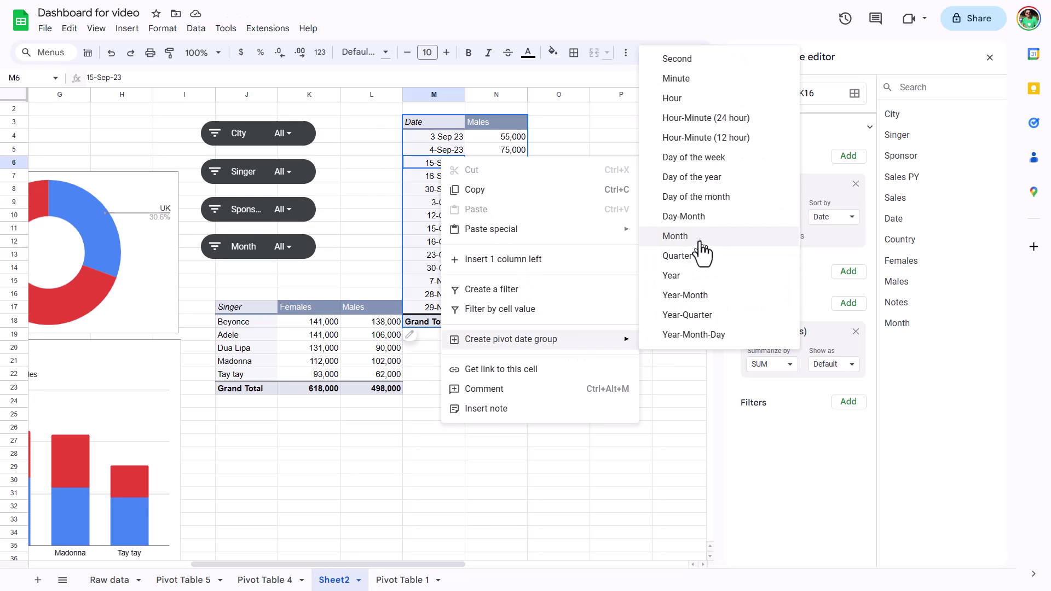
click(675, 236)
right_click(433, 142)
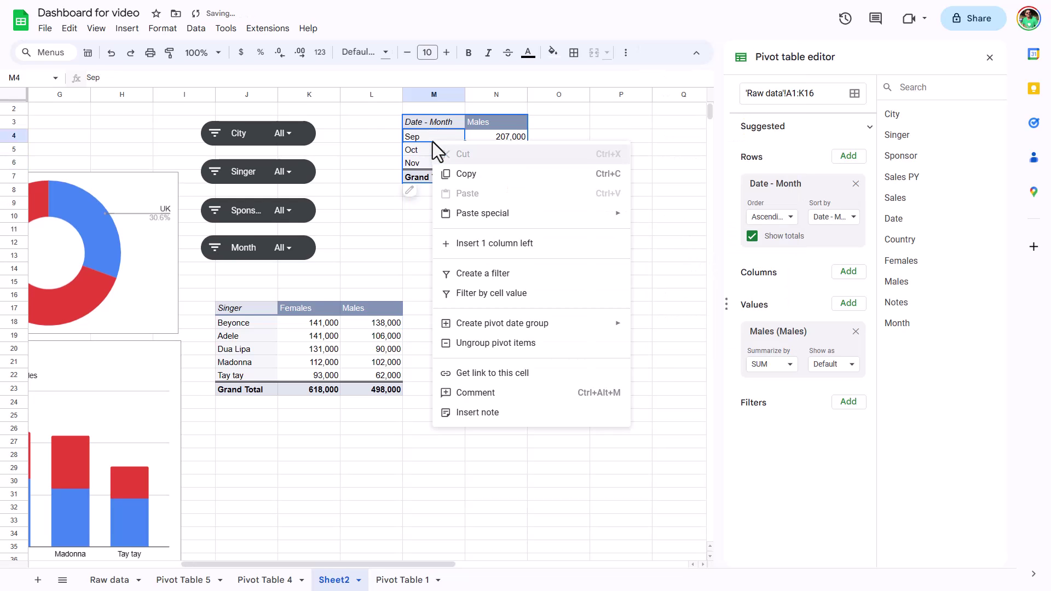
mouse_move(568, 327)
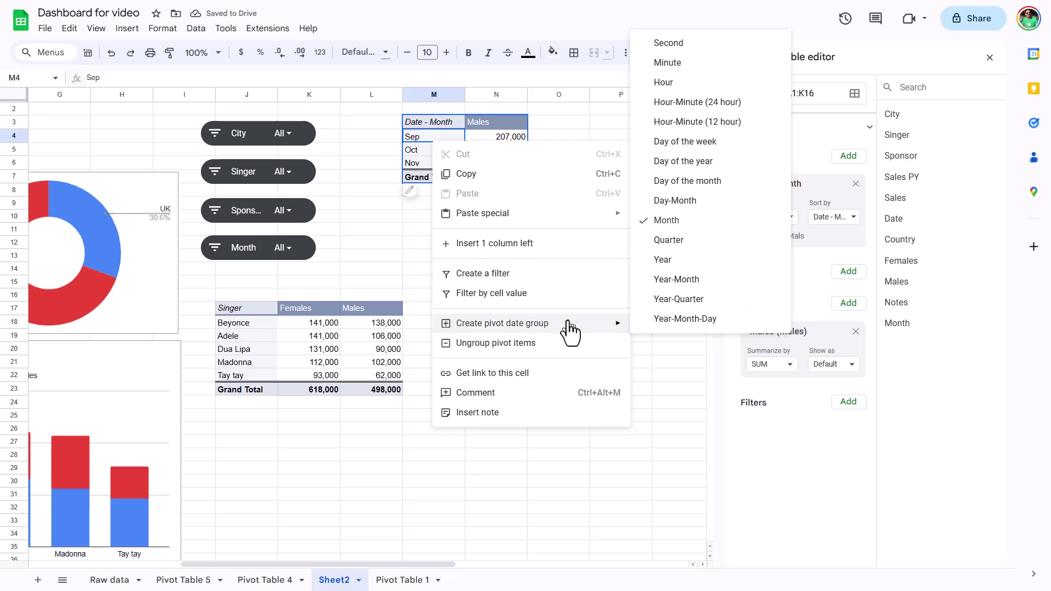
click(677, 280)
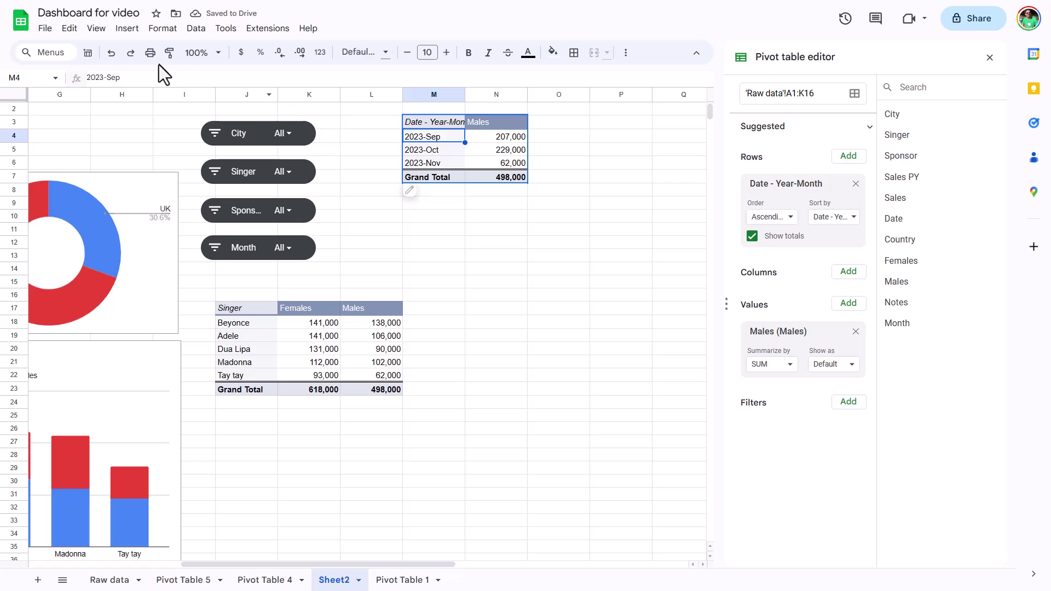
Chart the monthly Males totals in M3:N6 as a stepped area chart
drag(424, 137, 499, 169)
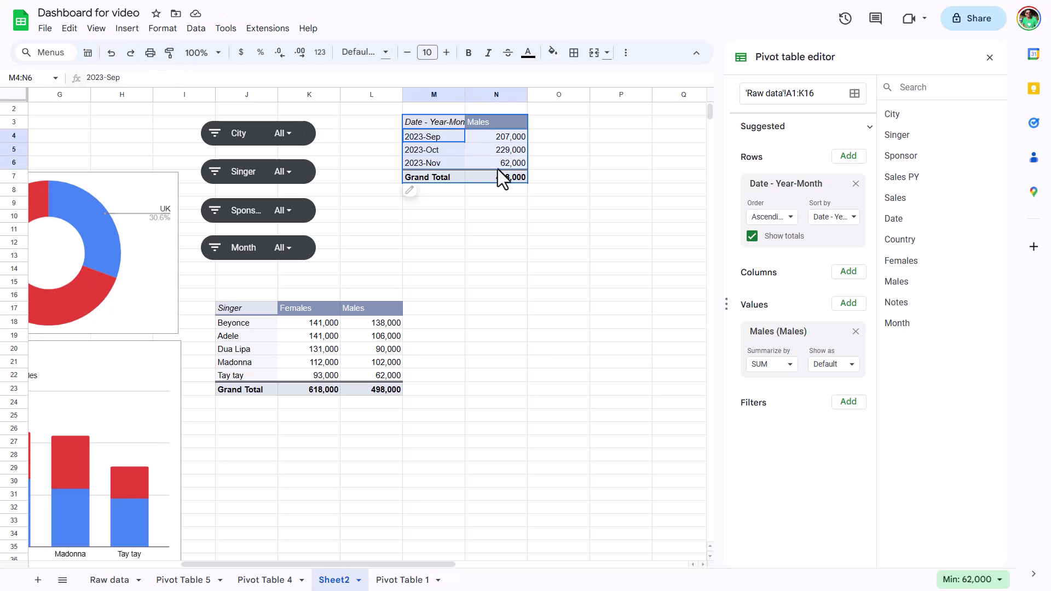
shift+click(445, 126)
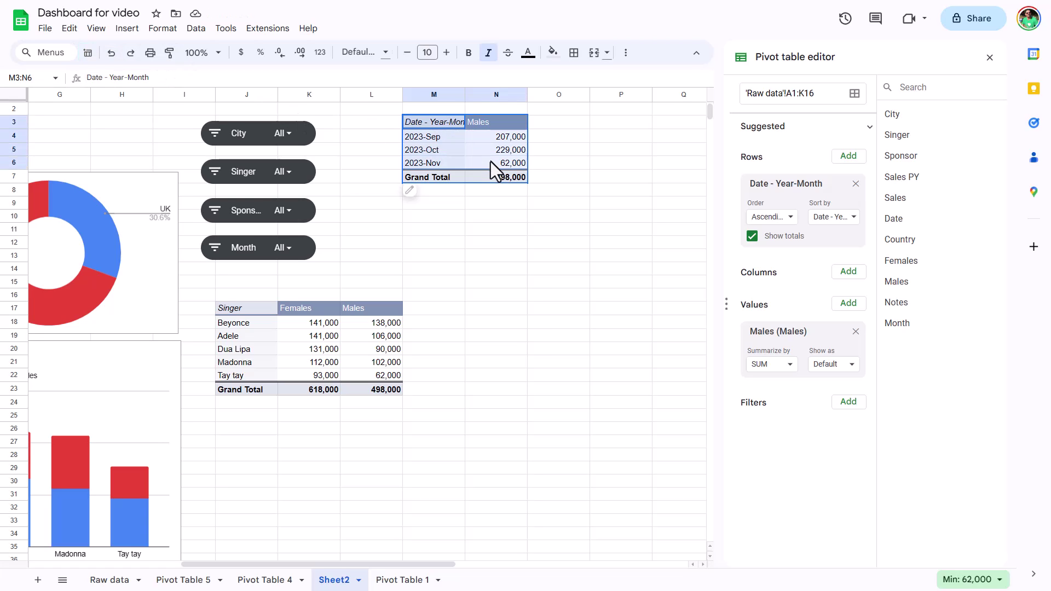
click(127, 33)
click(199, 157)
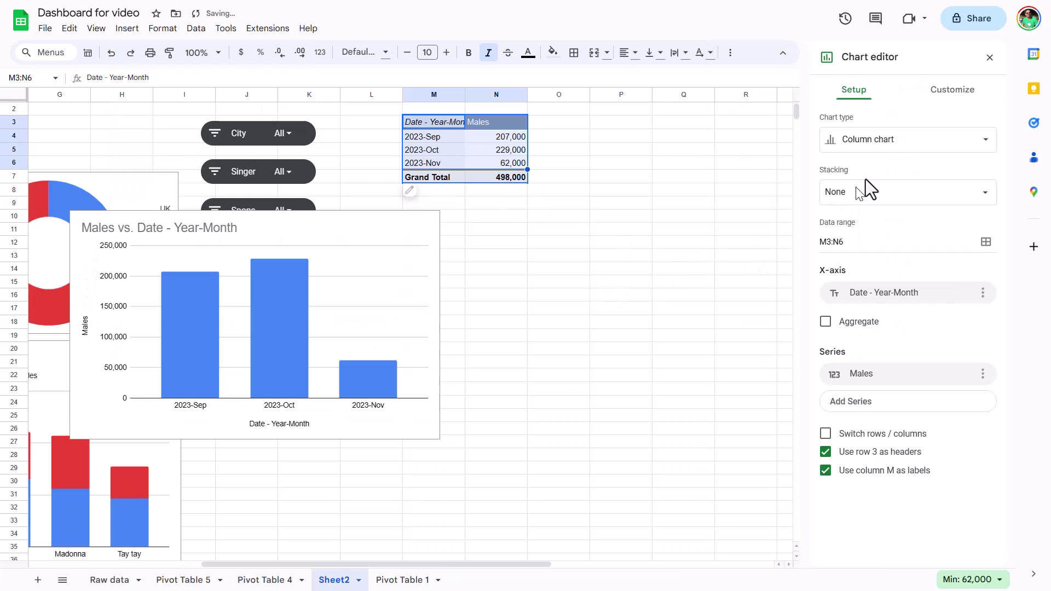
click(902, 143)
click(902, 143)
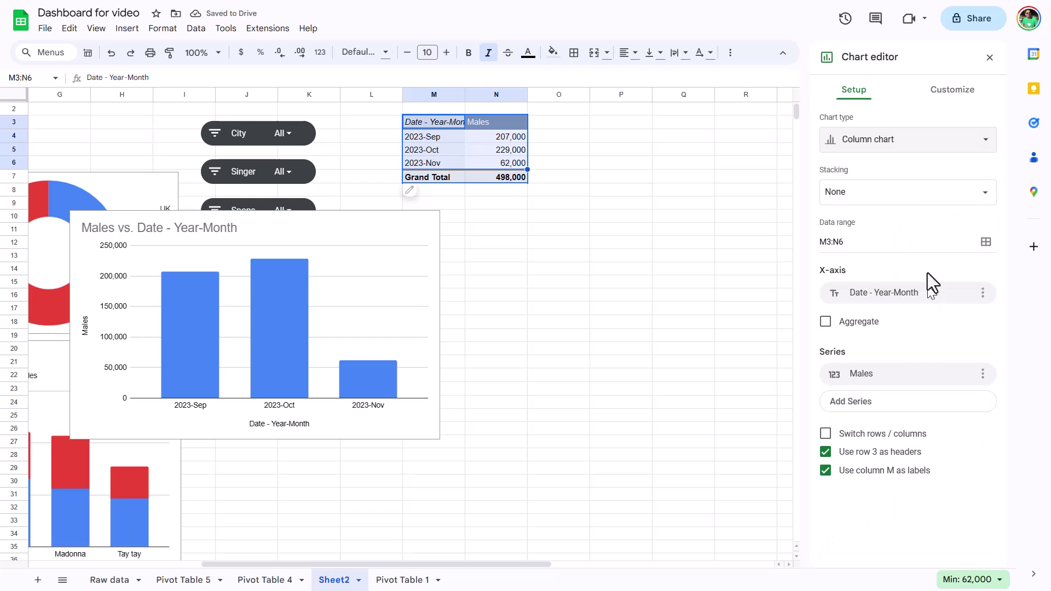
click(916, 143)
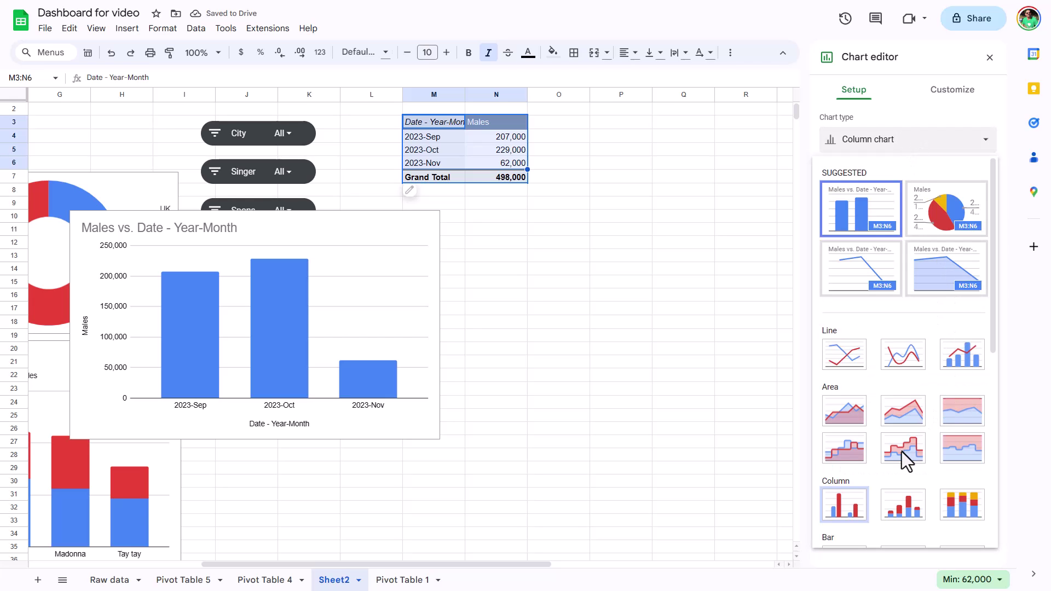
click(845, 448)
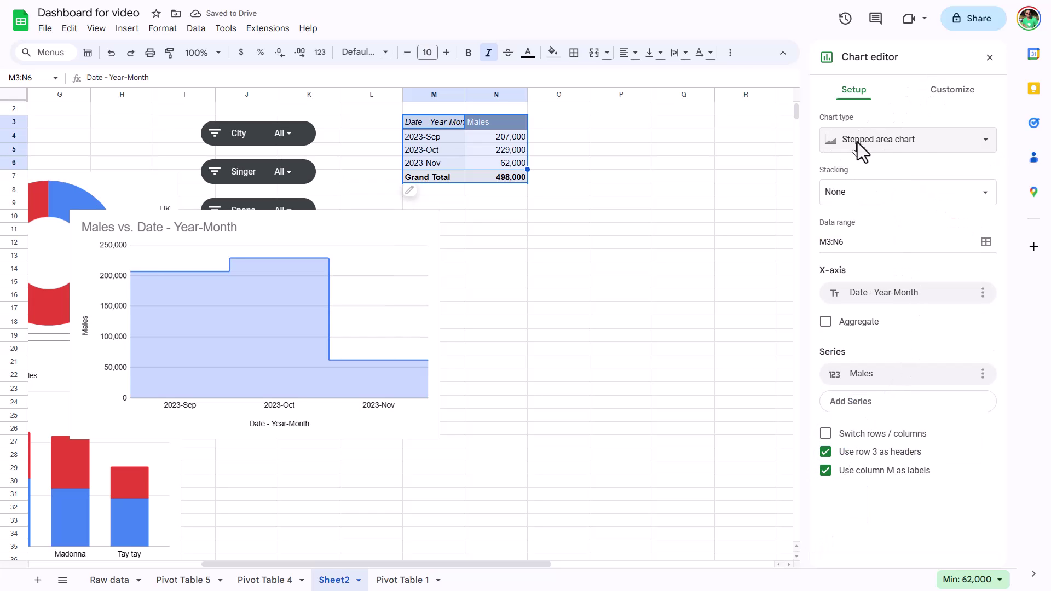
Try a trendline, data labels and error bars on the chart series, then remove them all
click(951, 90)
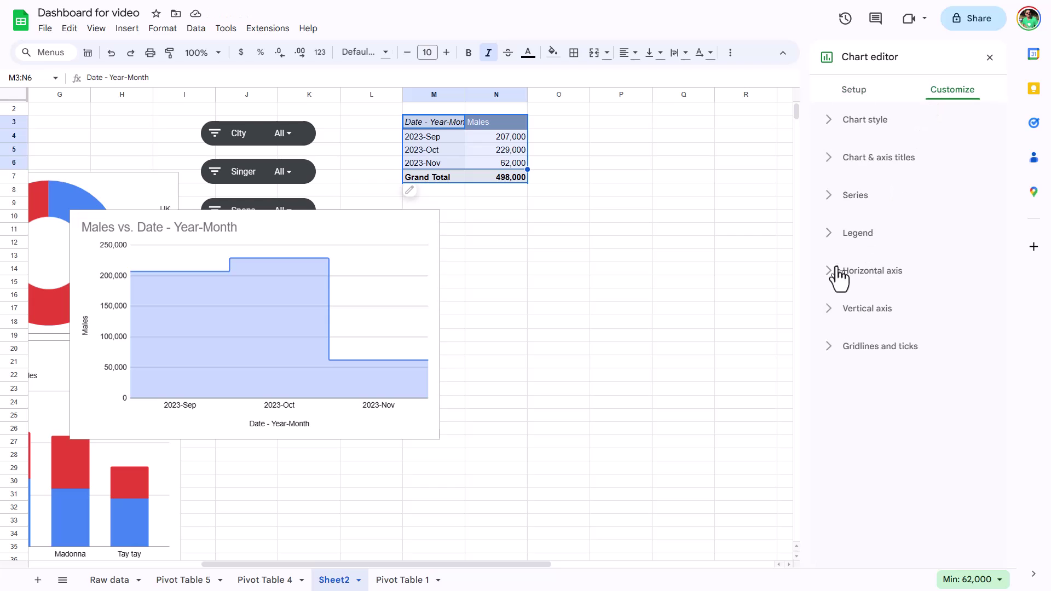
click(830, 201)
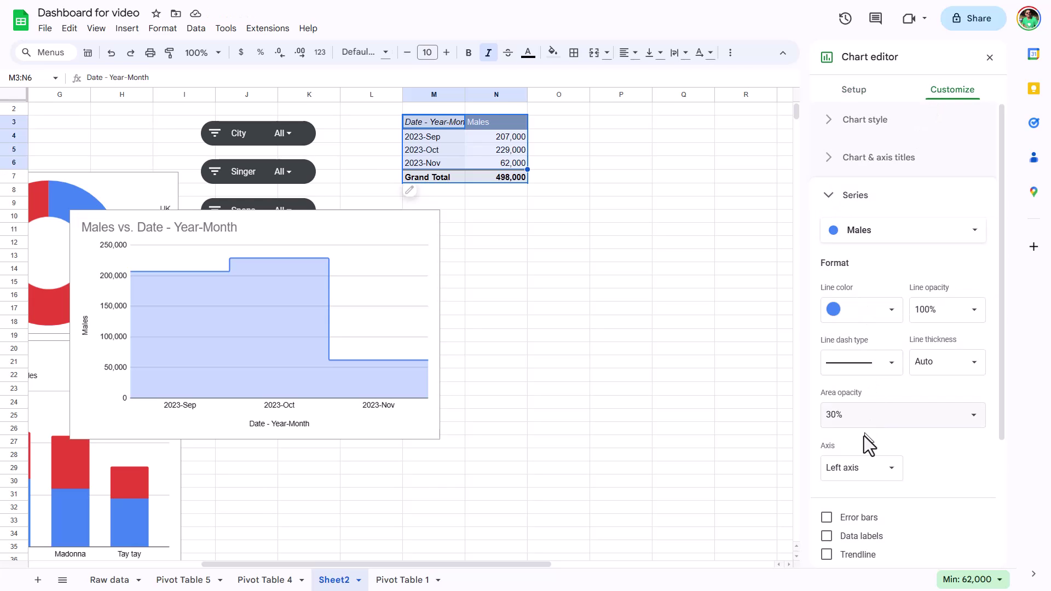
click(827, 554)
click(826, 554)
click(827, 536)
click(826, 537)
click(826, 518)
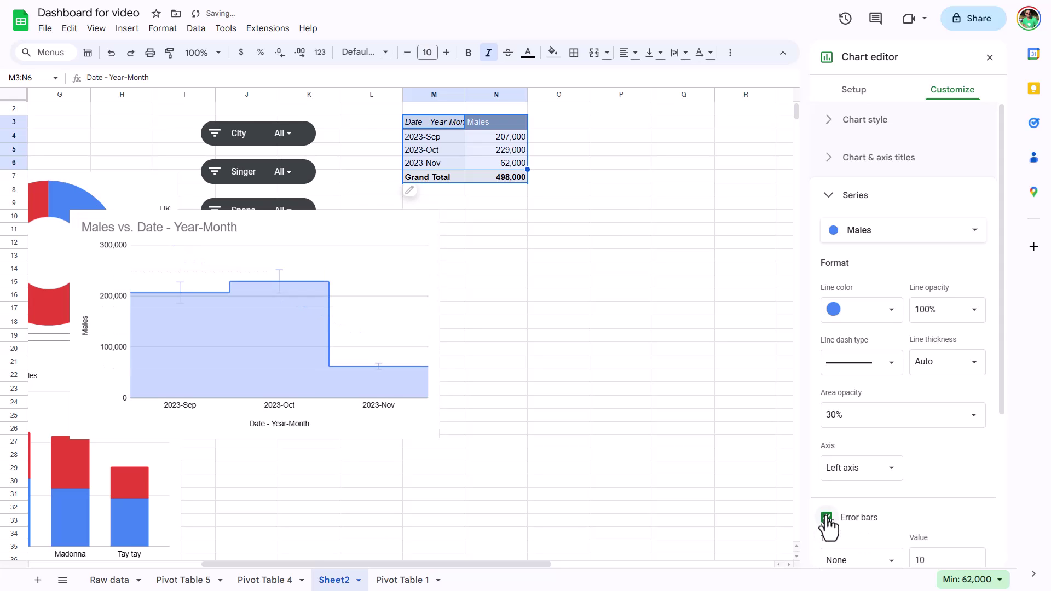
click(826, 518)
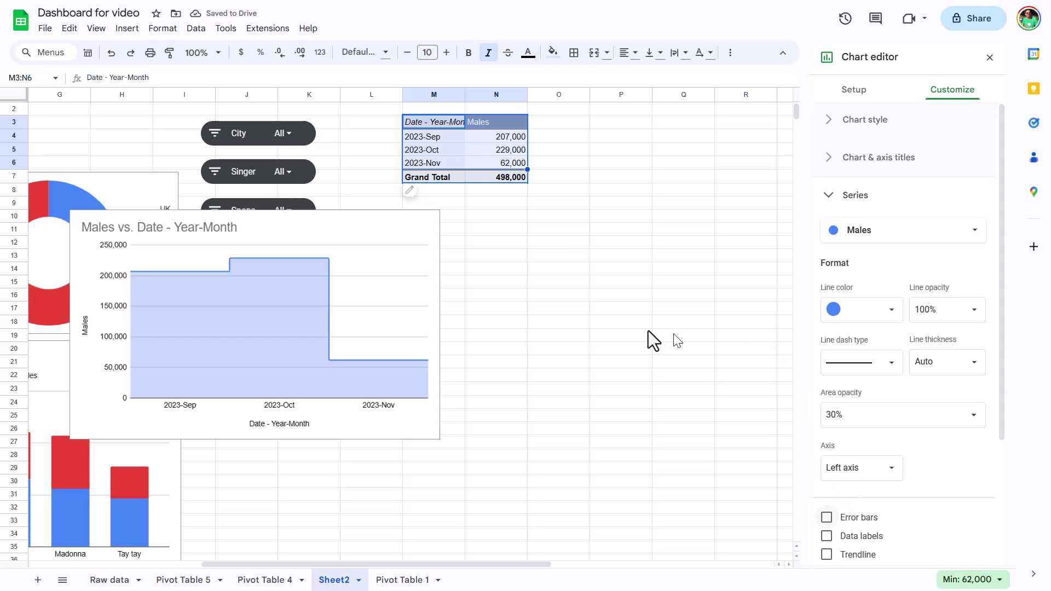
Move the stepped area chart lower right, below the slicers beside the doughnut chart
click(384, 223)
drag(357, 221, 477, 290)
click(484, 226)
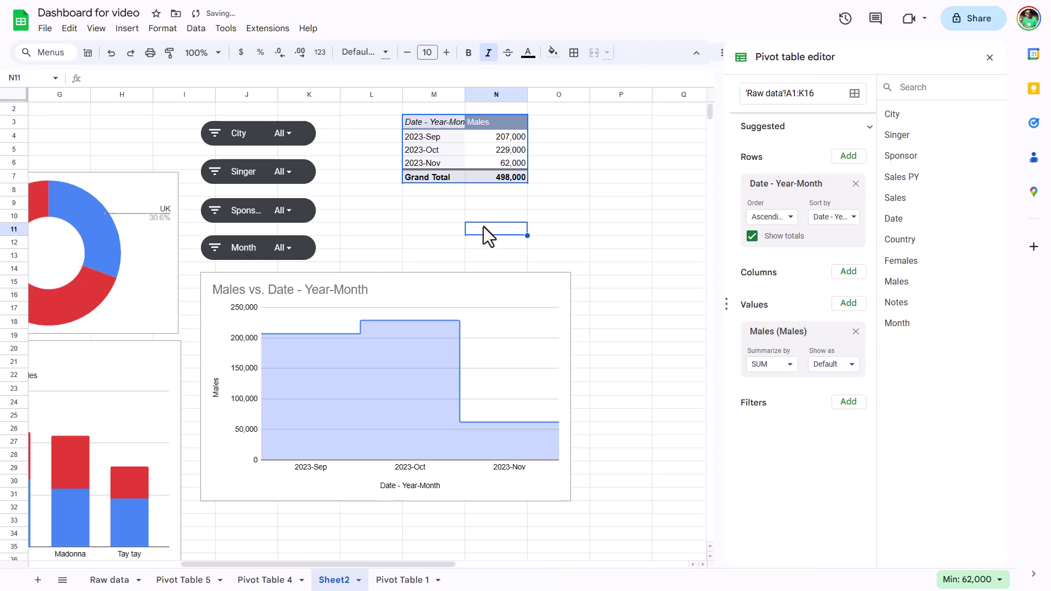
key(Left)
key(Left)
key(Left)
key(Left)
key(Left)
key(Left)
key(Left)
key(Left)
key(Left)
key(Left)
key(Left)
key(Left)
key(Left)
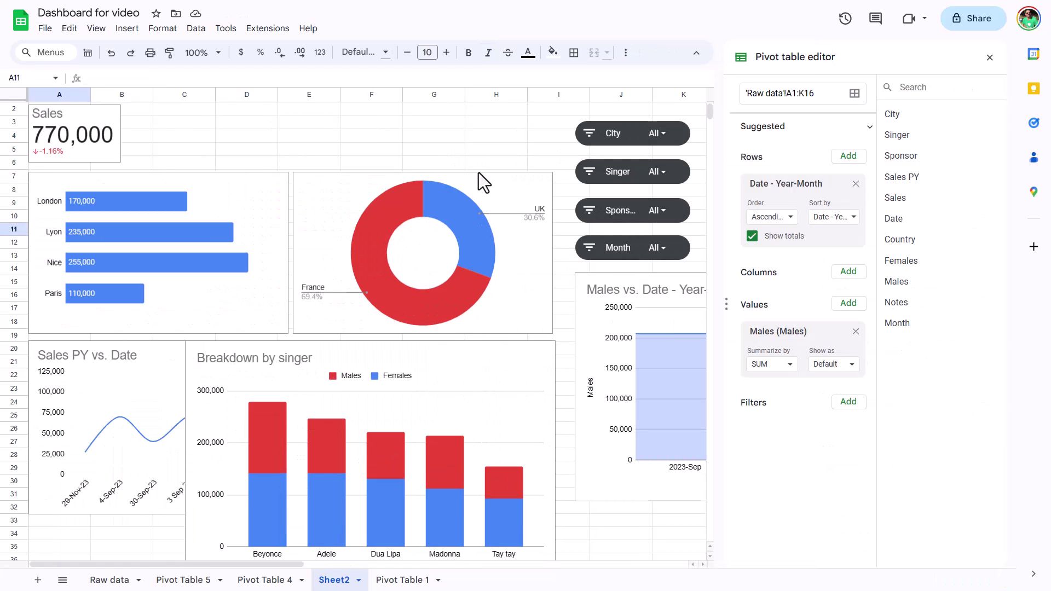
On Raw data, insert a chart of the Sponsor and Sales PY columns
click(108, 579)
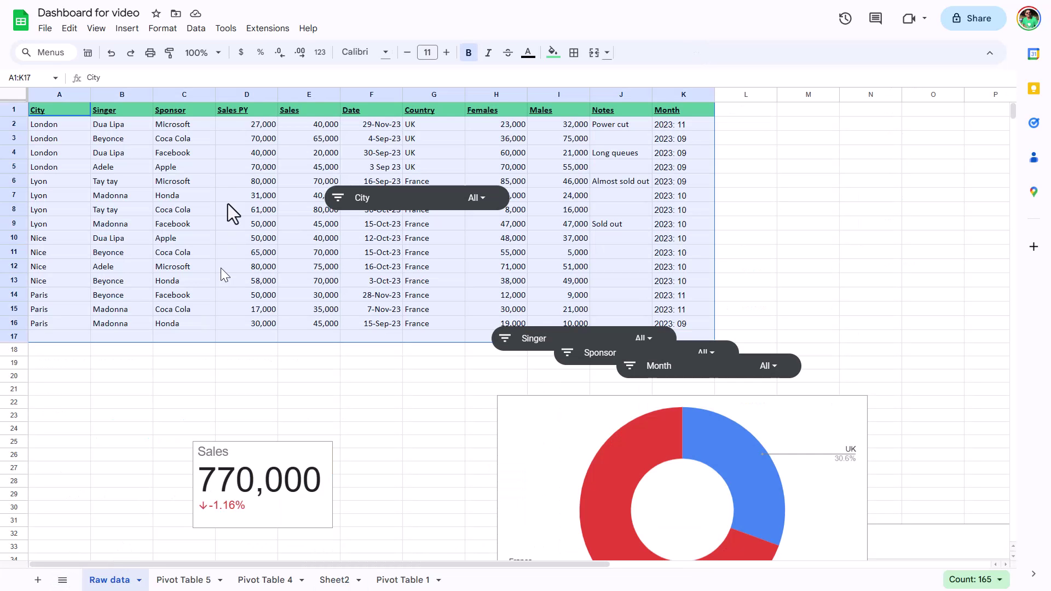
click(219, 163)
drag(202, 114, 268, 328)
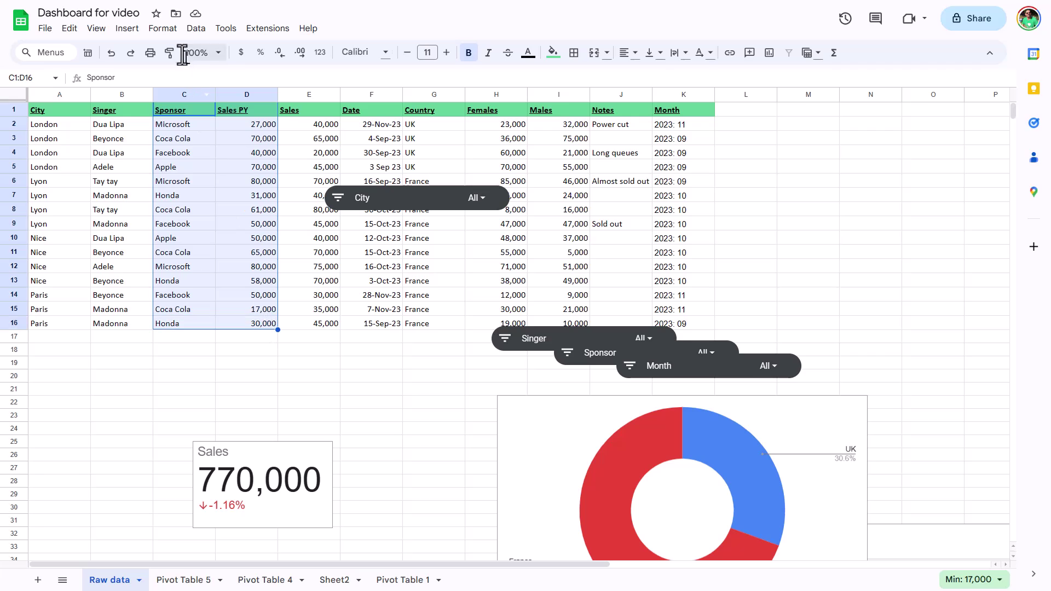
click(164, 30)
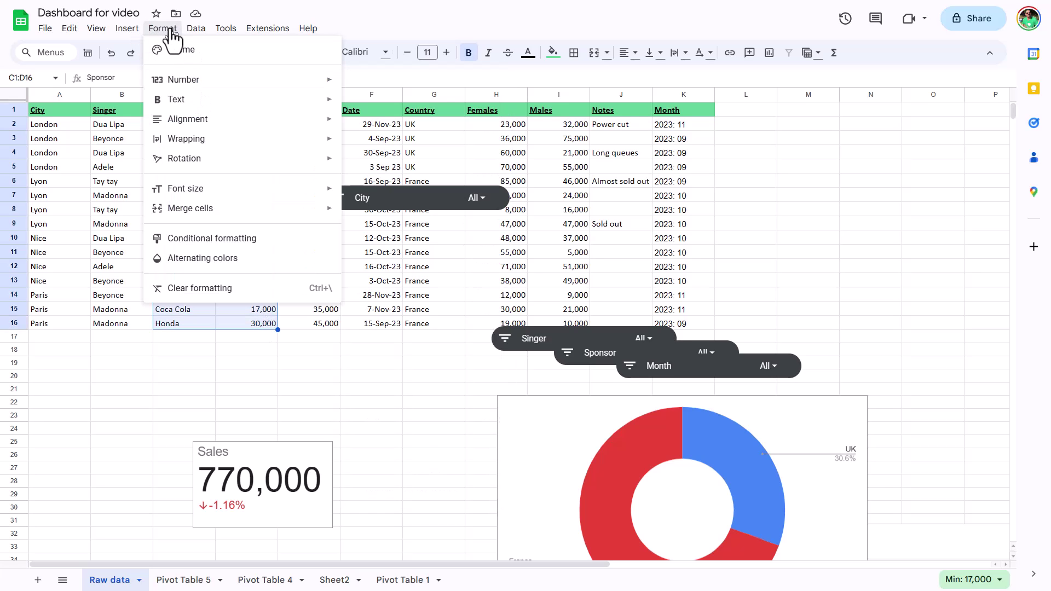
mouse_move(129, 31)
mouse_move(304, 174)
click(171, 143)
Turn it into a paginated table chart and narrow it
click(900, 150)
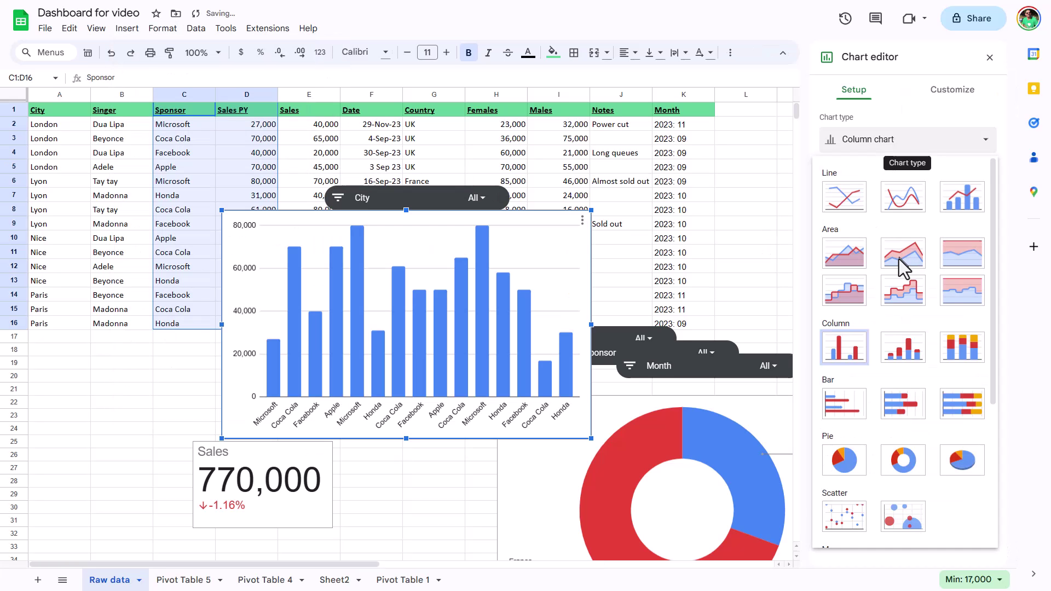
scroll(906, 383, down, 3)
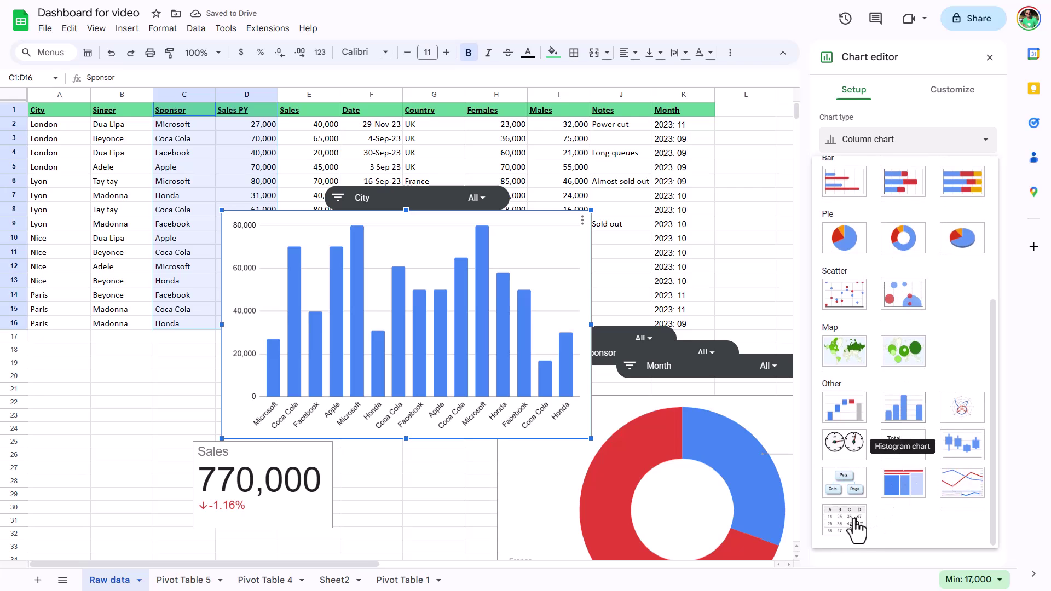
click(850, 527)
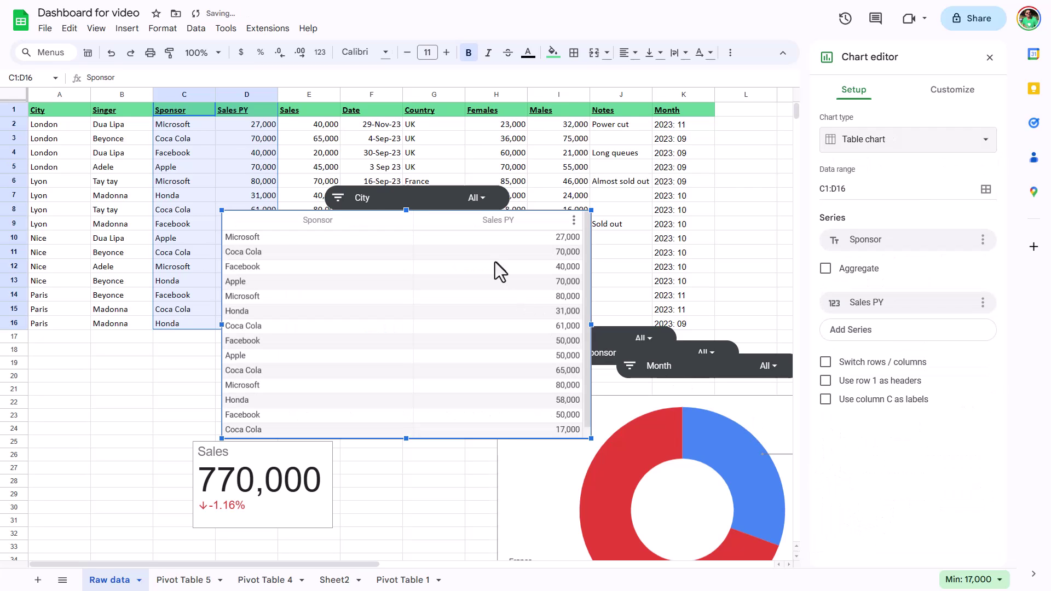
click(941, 91)
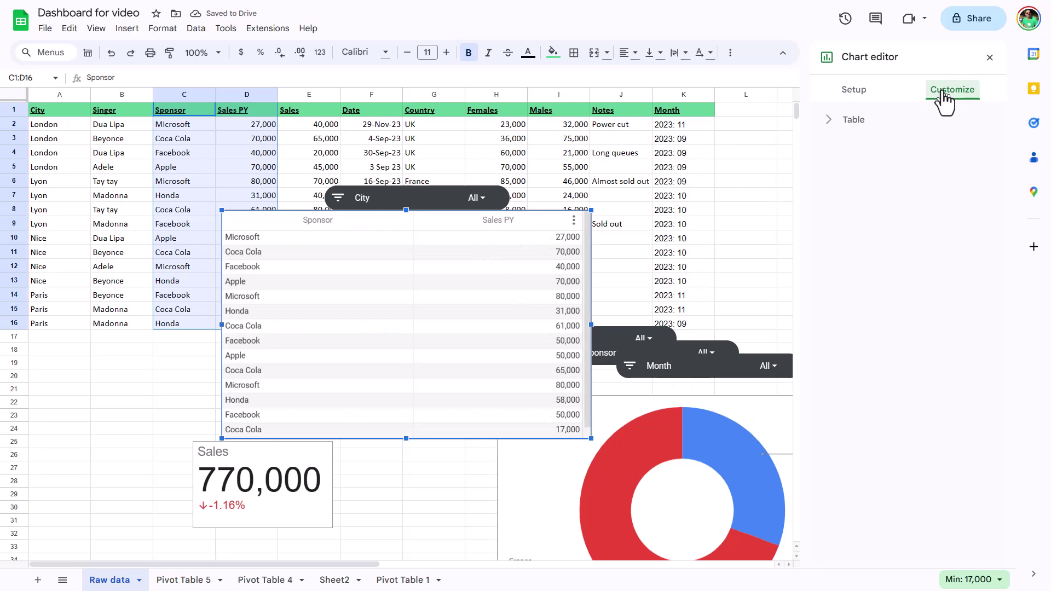
click(854, 123)
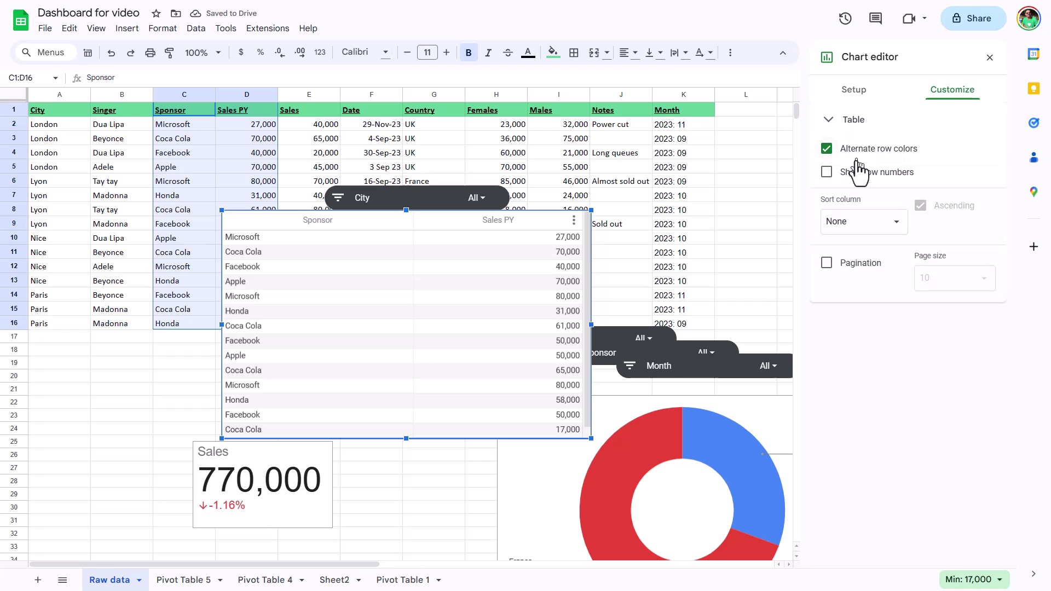
click(826, 263)
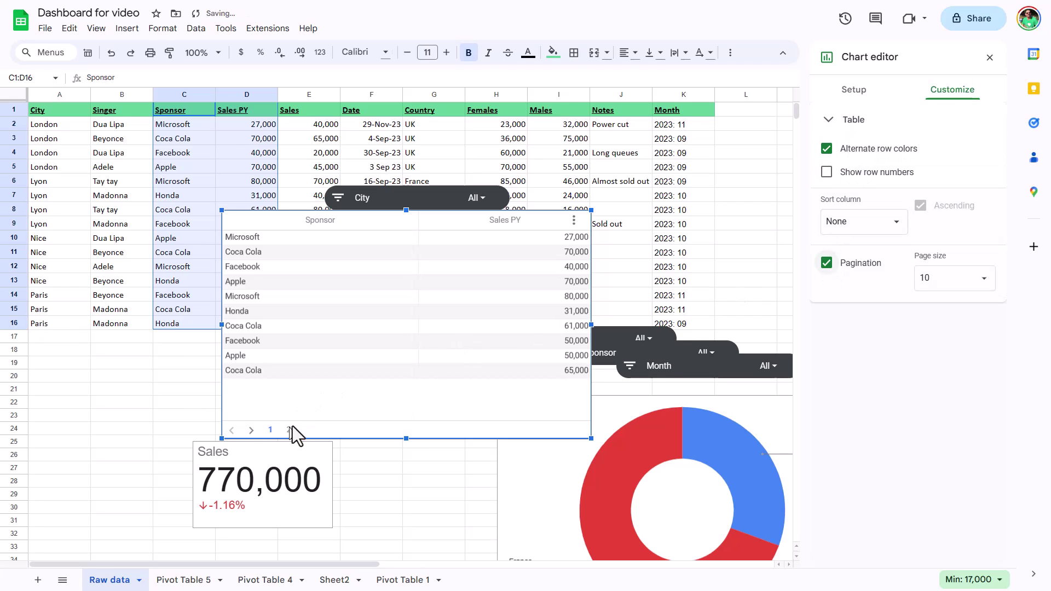
click(250, 431)
click(232, 431)
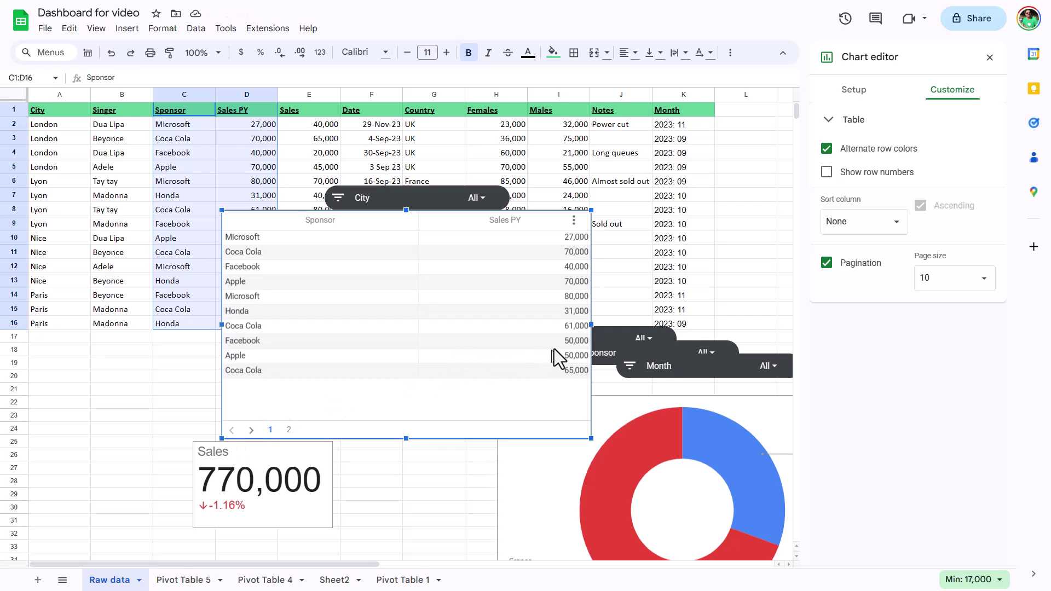
drag(591, 324, 344, 307)
Aggregate the table chart to one Sales PY total per sponsor and sort it
click(855, 91)
click(825, 268)
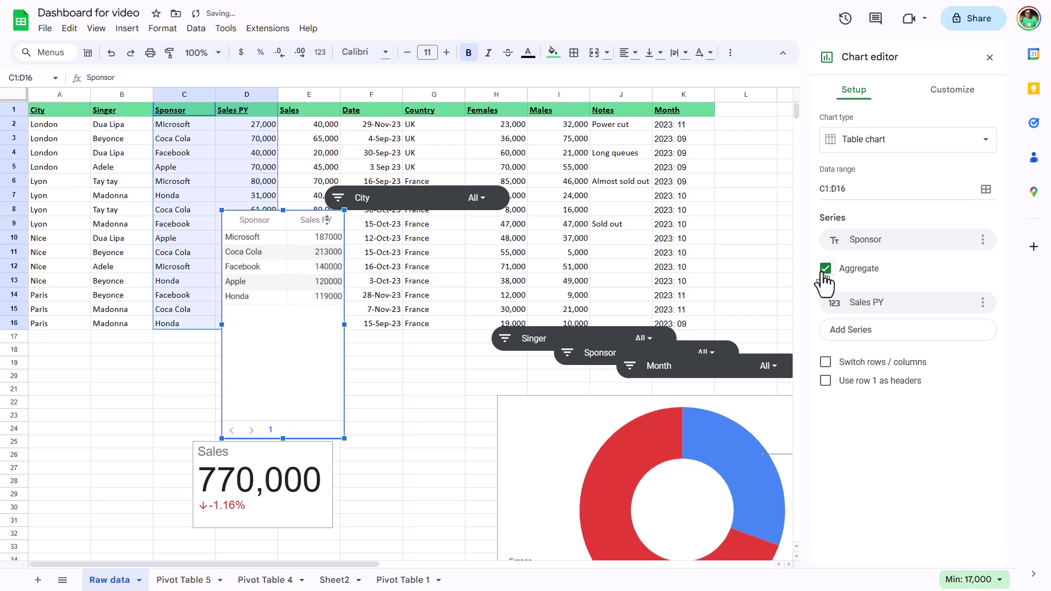
click(263, 222)
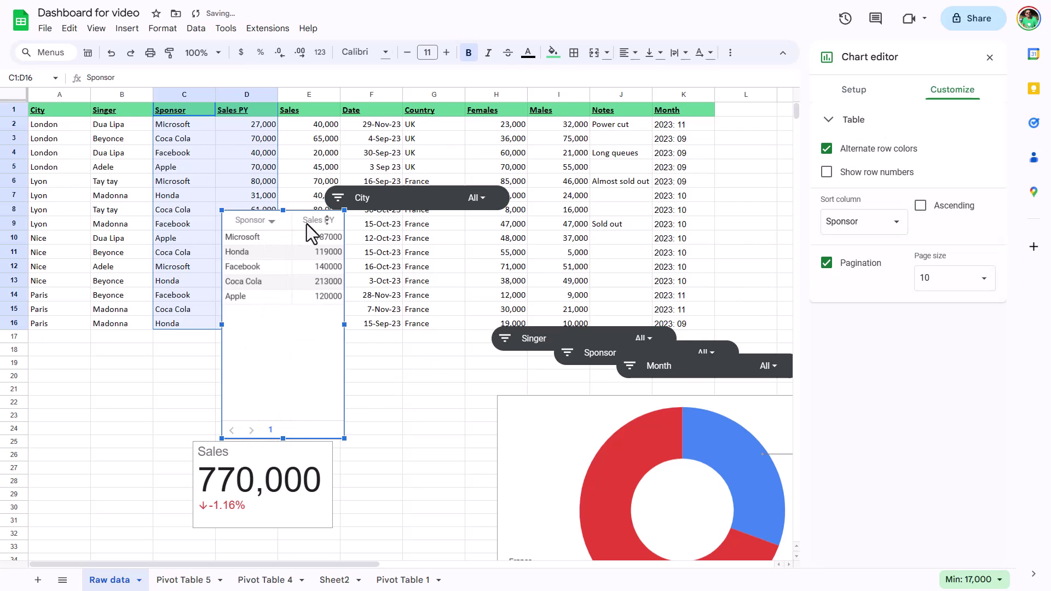
click(315, 221)
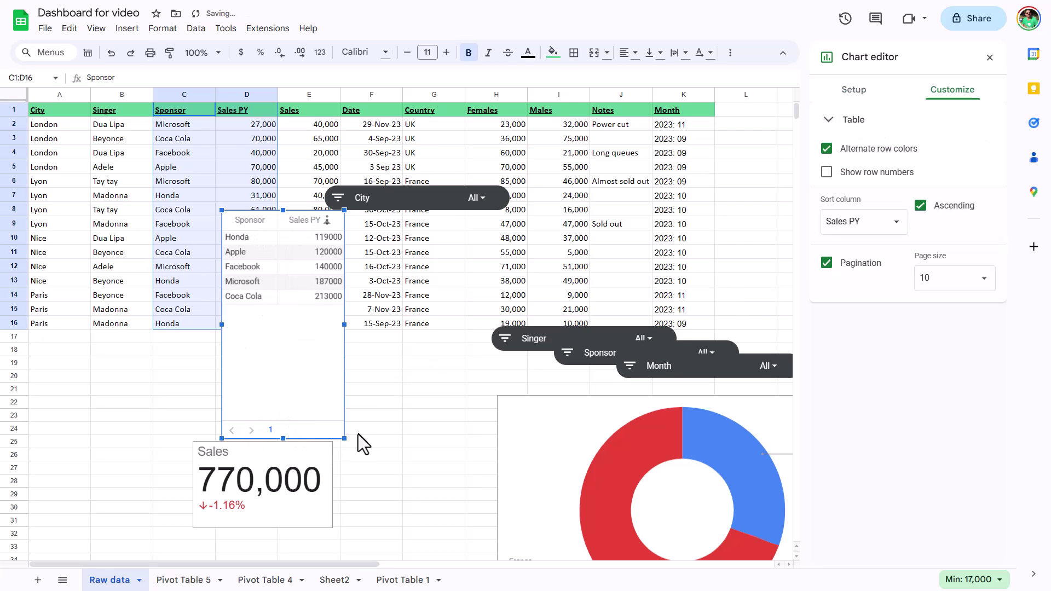
Resize the table chart to fit five rows, copy it, and sort by Sponsor
mouse_move(344, 438)
mouse_down()
mouse_move(347, 350)
mouse_move(350, 450)
mouse_up()
drag(286, 450, 295, 333)
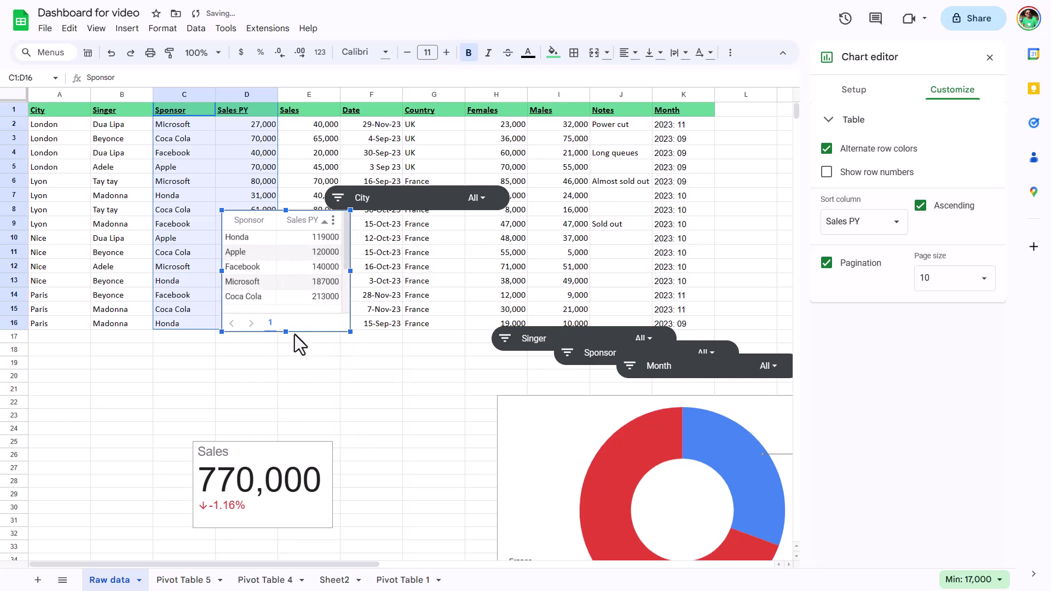
right_click(280, 220)
key(Escape)
click(274, 218)
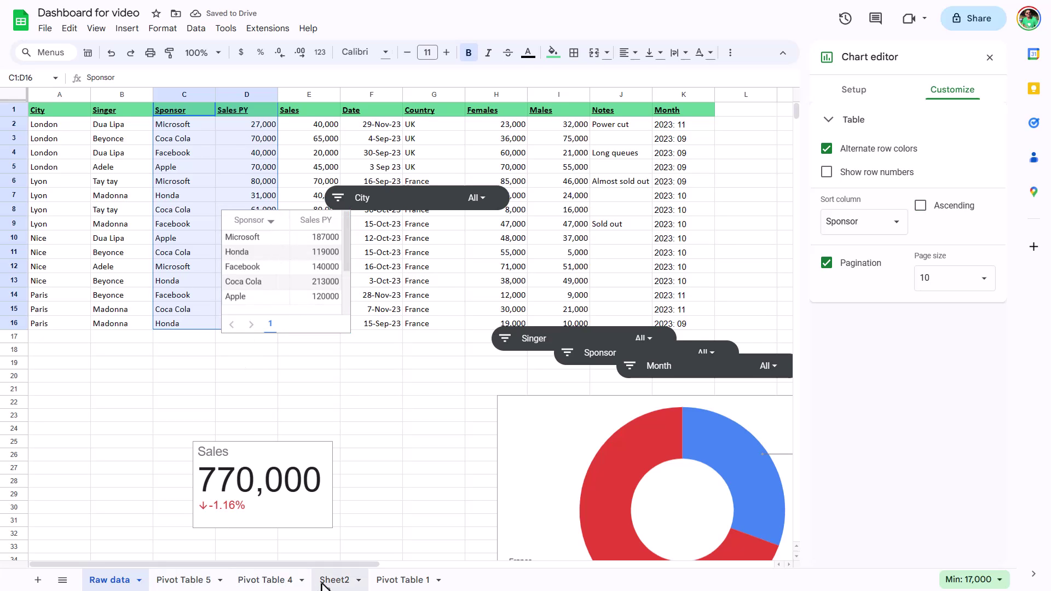
Paste the sponsor table chart on Sheet2 beside the Sales scorecard
click(344, 583)
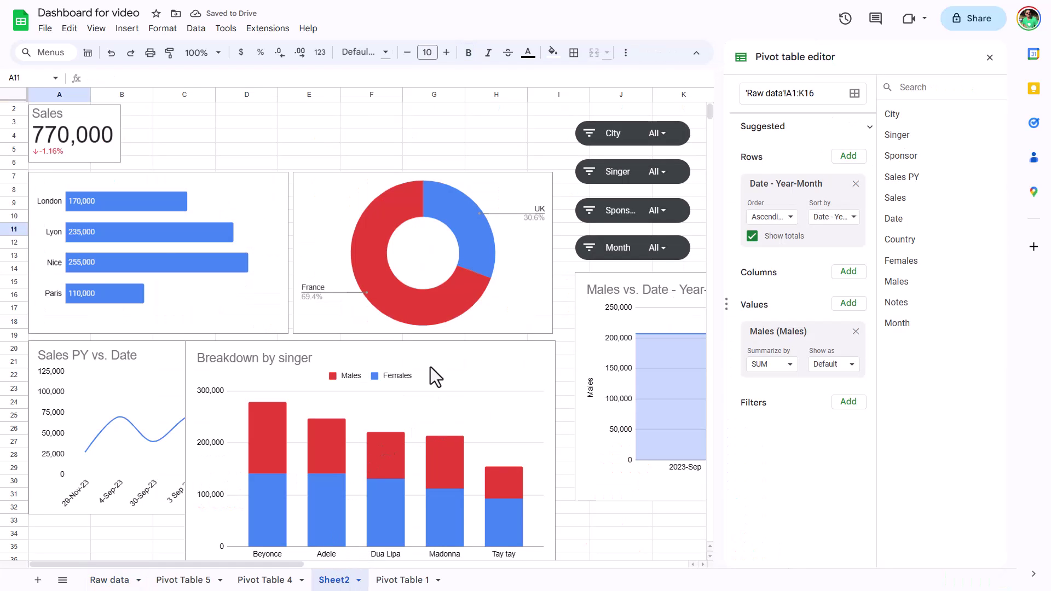
key(ctrl+v)
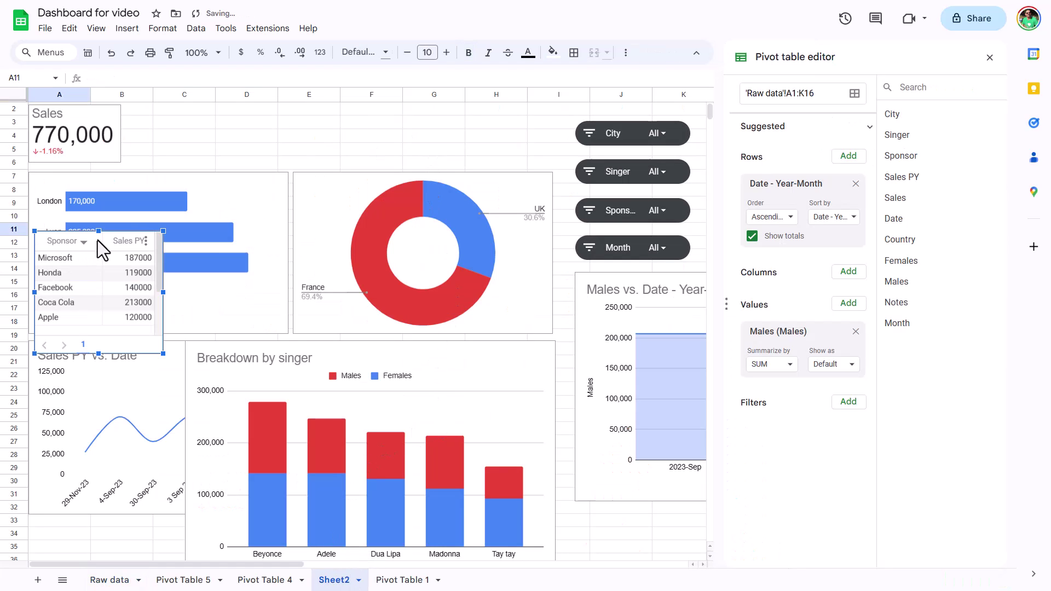
drag(97, 239, 200, 117)
click(629, 522)
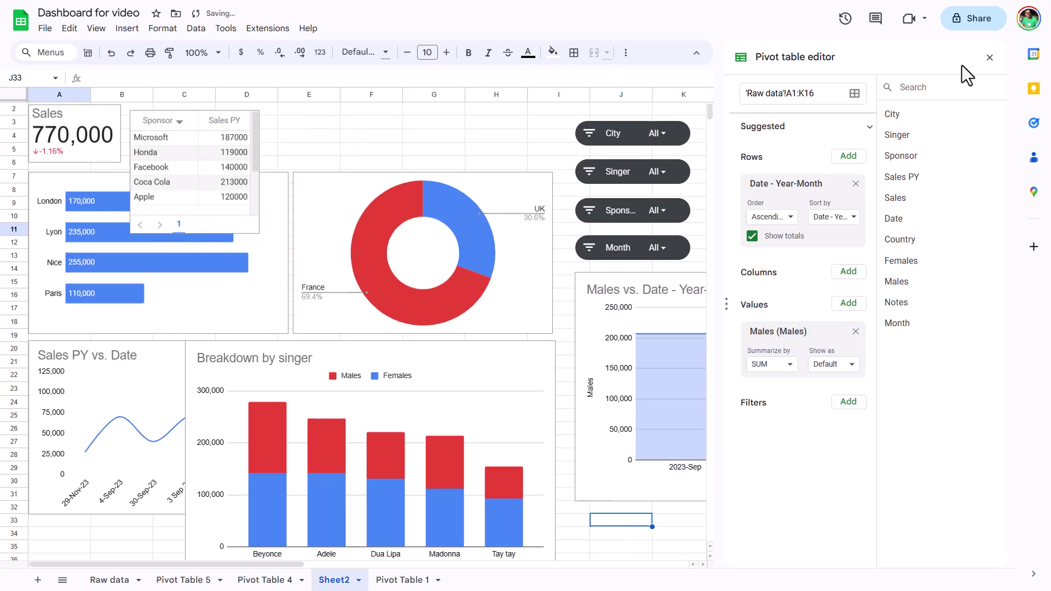
Copy the Males-by-month pivot table and paste it at K34 below the charts
click(989, 57)
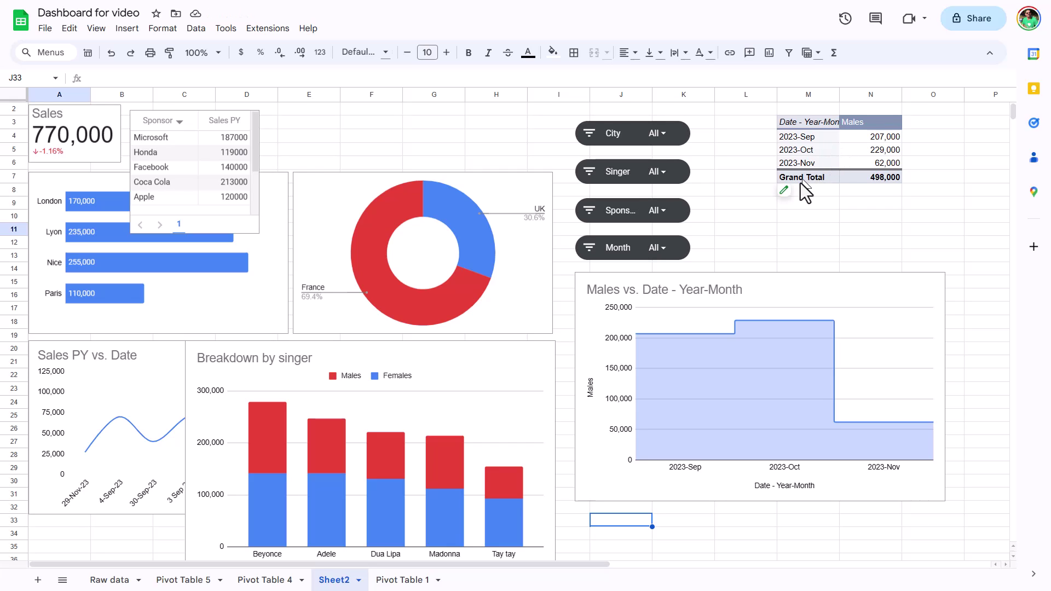
drag(812, 112, 876, 179)
key(ctrl+c)
scroll(786, 250, down, 1)
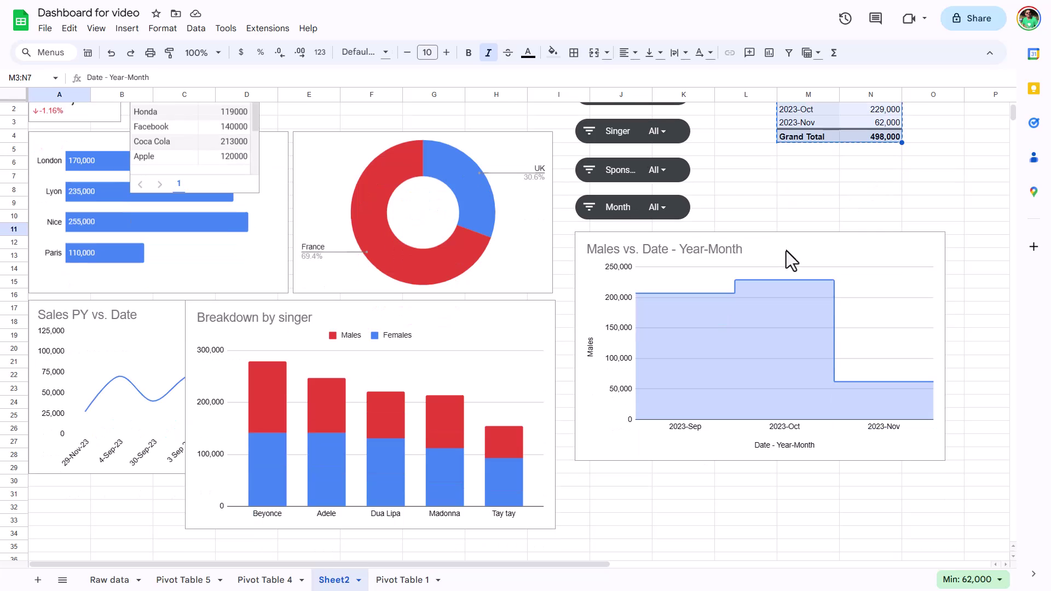
click(672, 490)
key(ctrl+v)
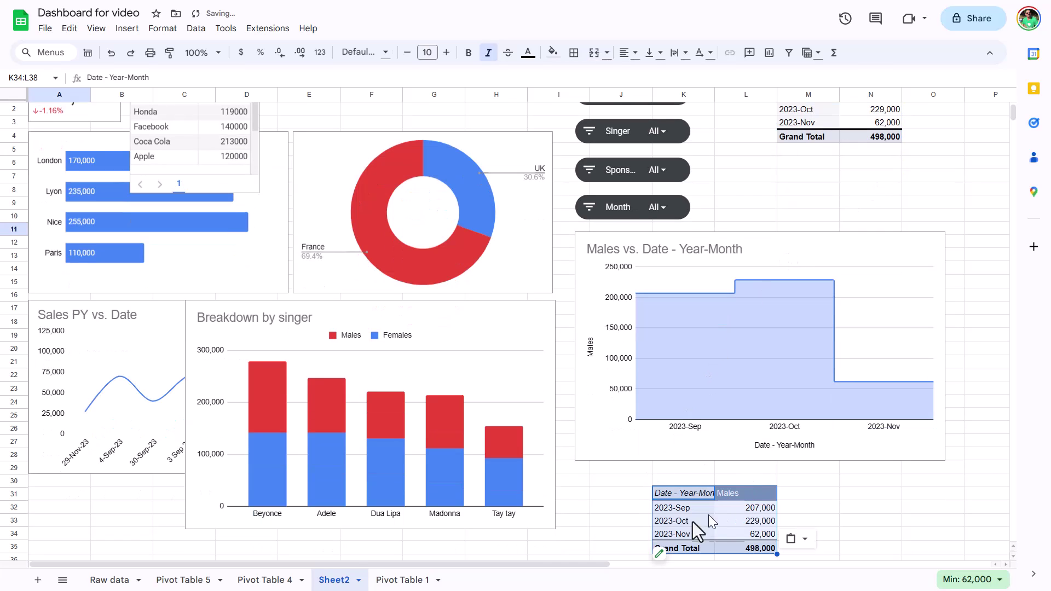
drag(532, 564, 616, 566)
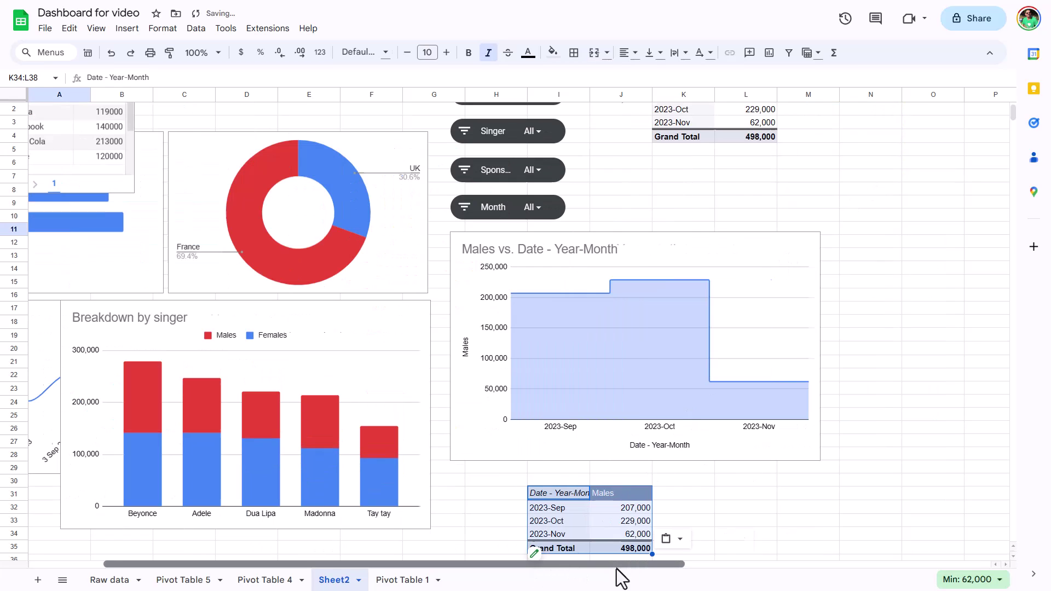
Rebuild the copied pivot with Year-Month columns, Singer rows and SUM of Sales, removing Males
click(534, 554)
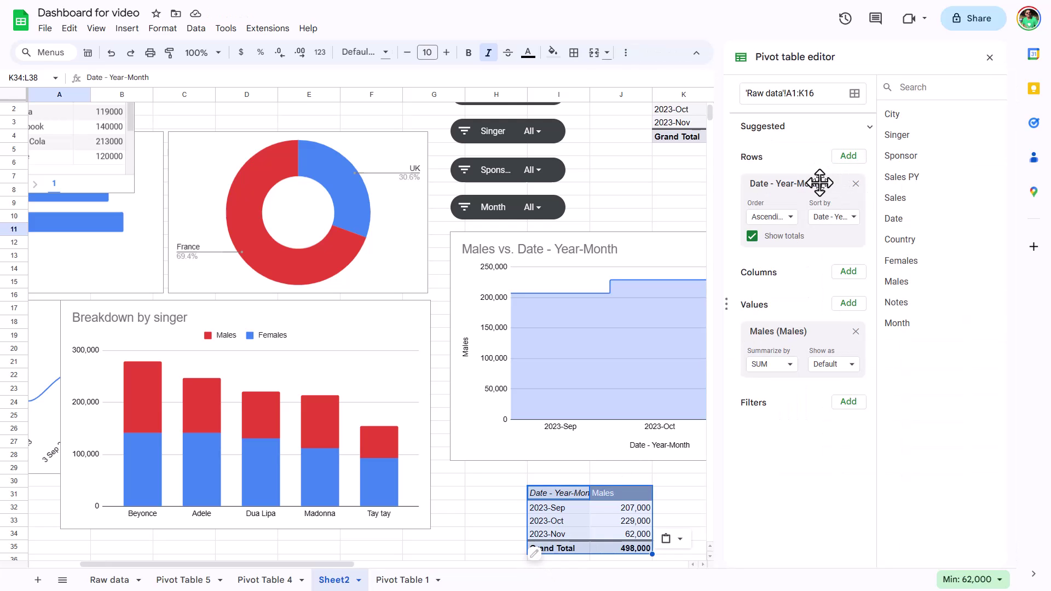
drag(818, 182, 807, 212)
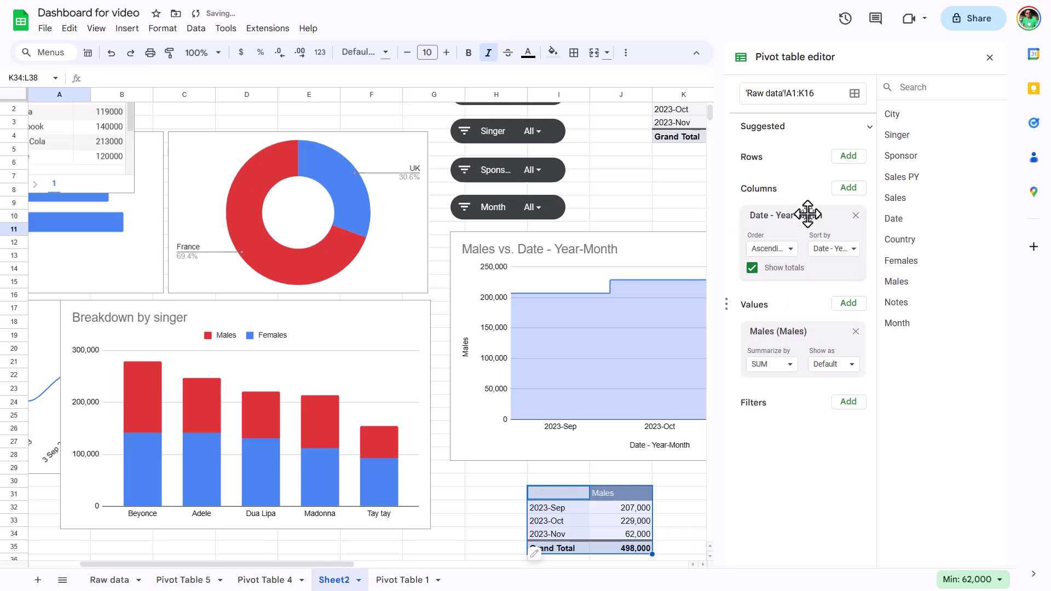
click(855, 331)
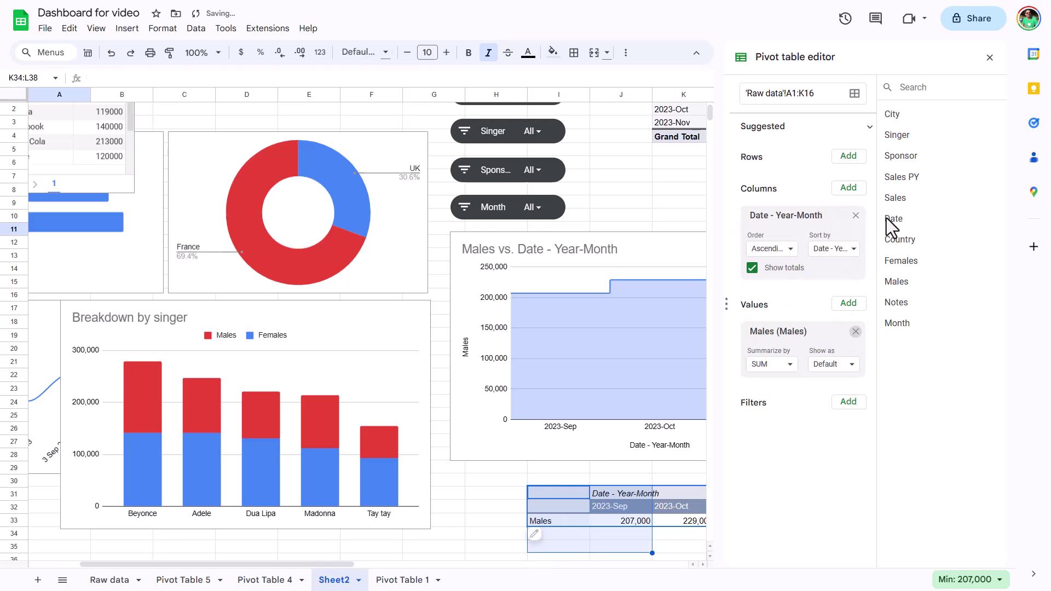
click(848, 304)
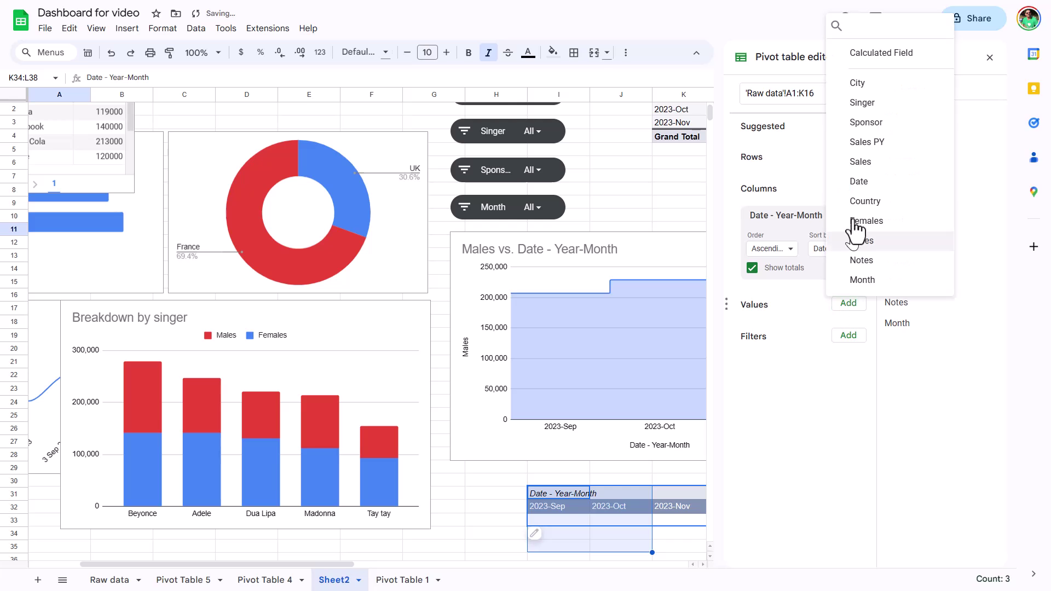
click(867, 166)
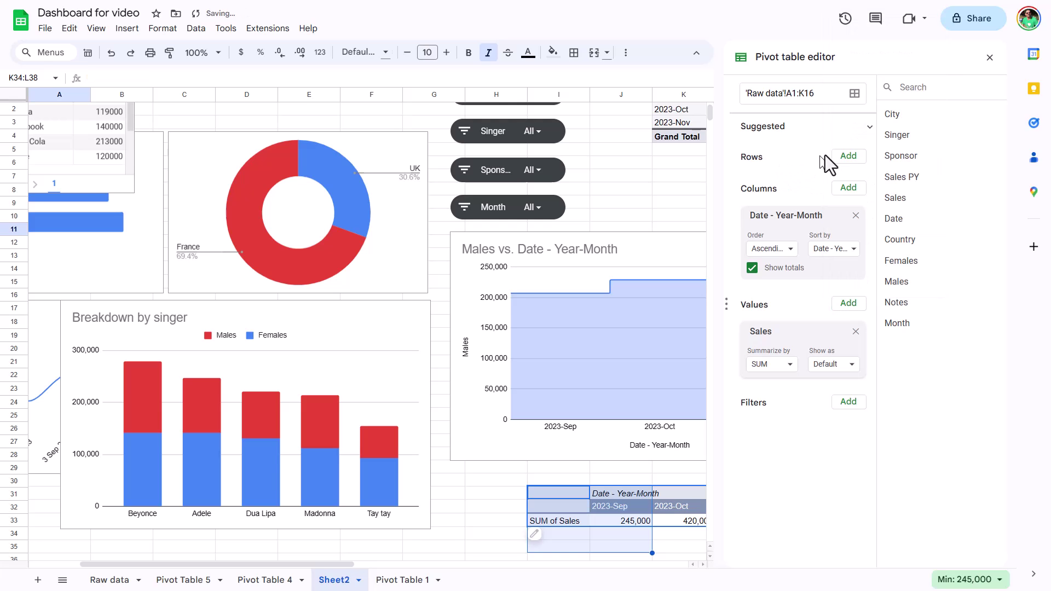
drag(889, 127, 783, 172)
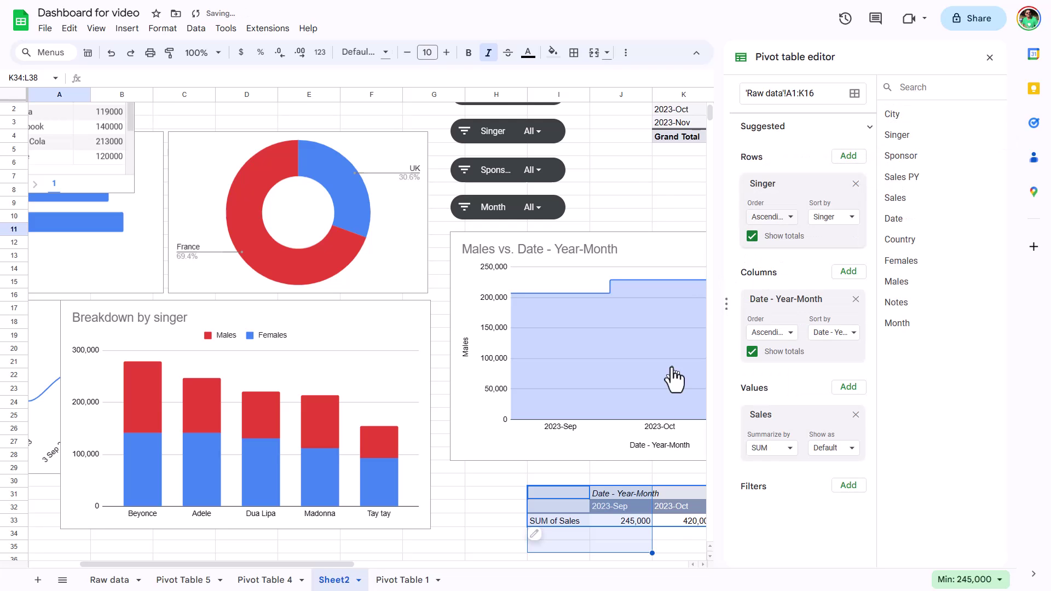
Hide the pivot's Grand Total column by turning off column totals
click(645, 467)
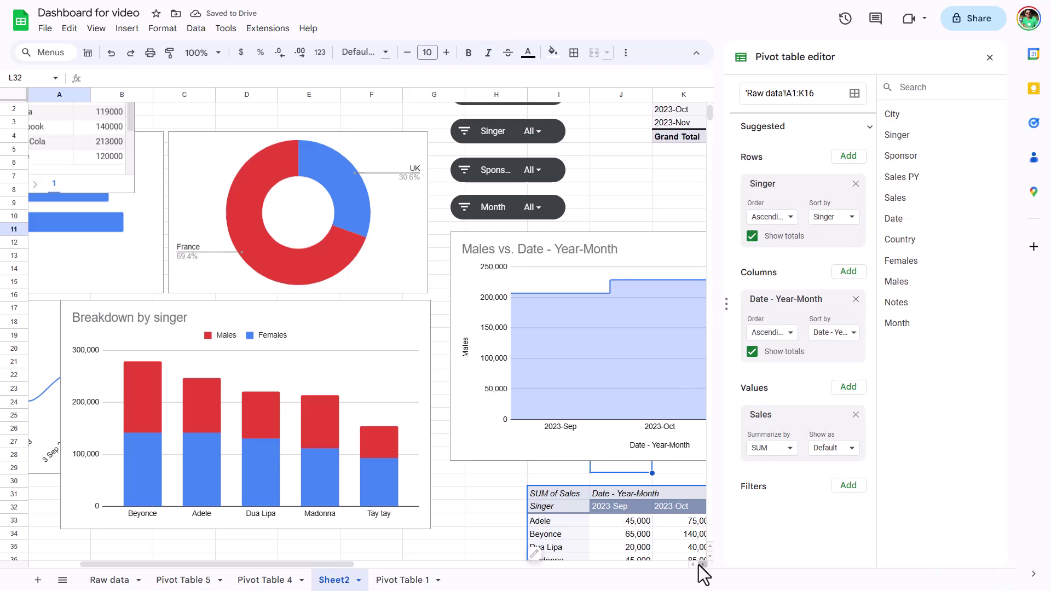
scroll(701, 564, right, 6)
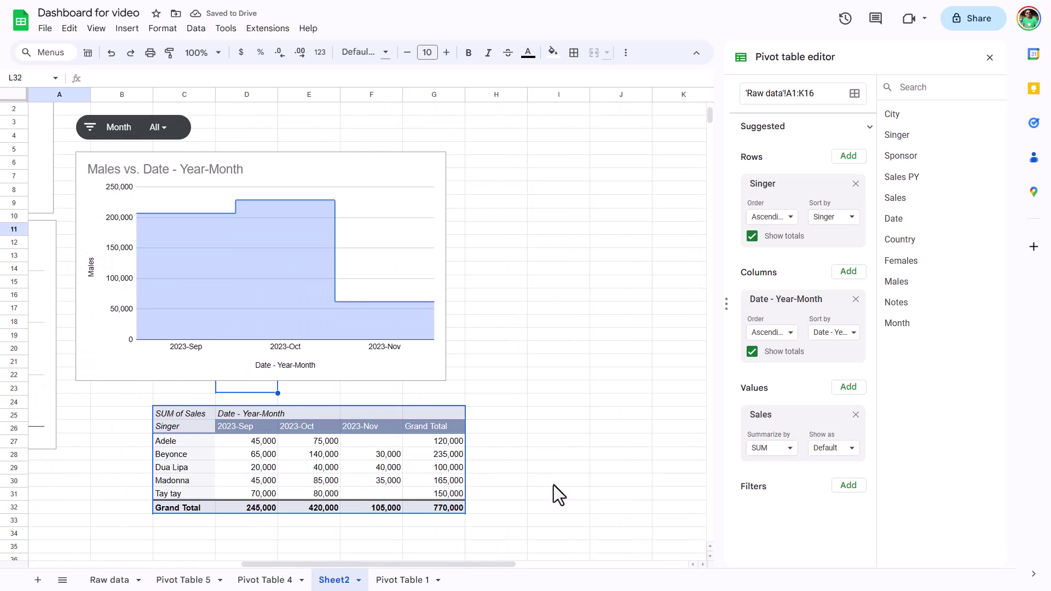
click(432, 453)
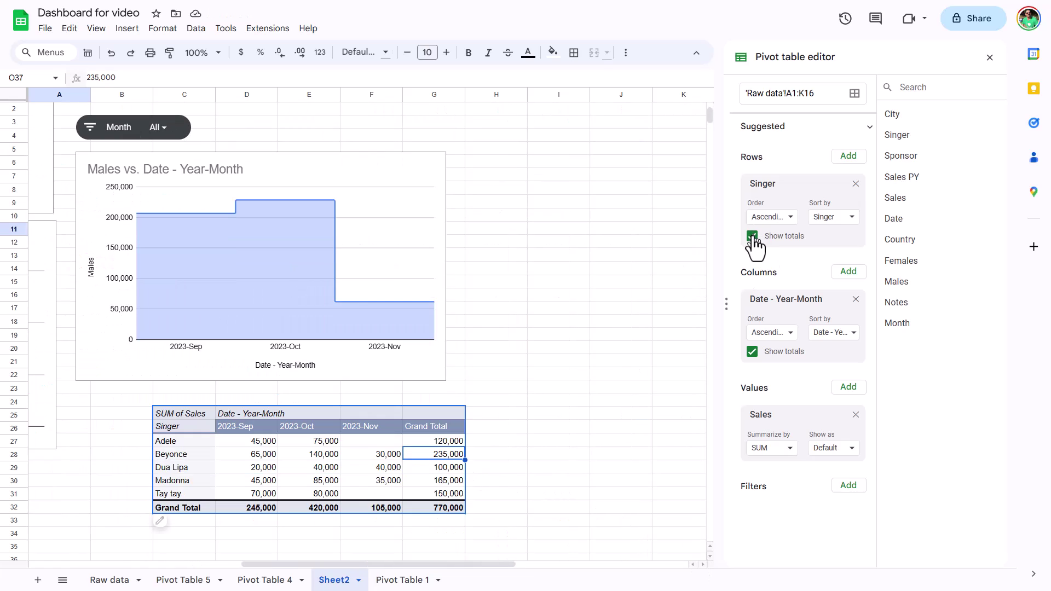
click(753, 351)
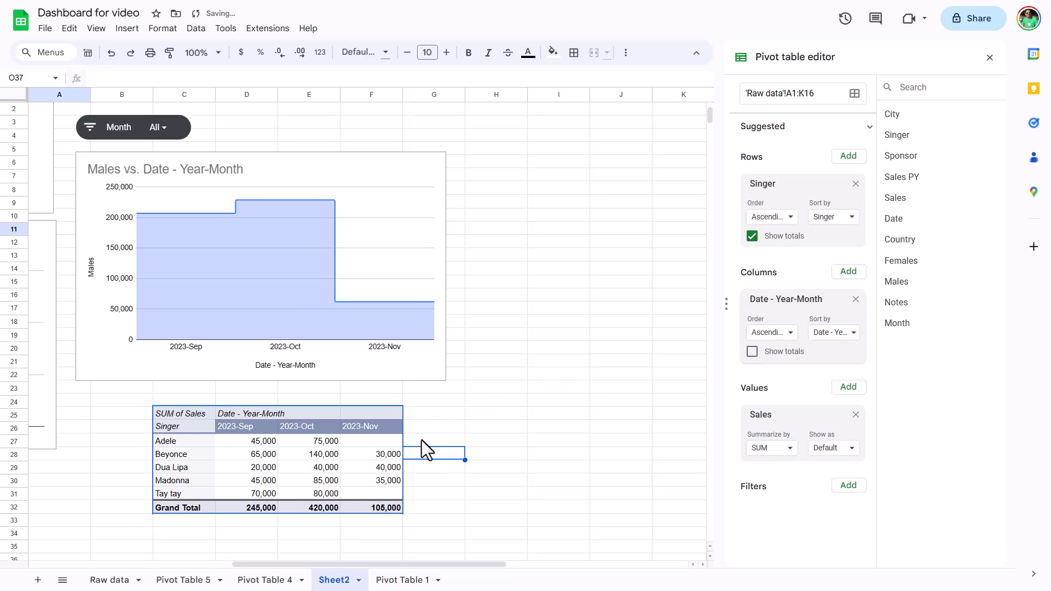
Apply the green-yellow-red colour scale preset to the singers' monthly sales cells L36:N40
drag(263, 442, 357, 498)
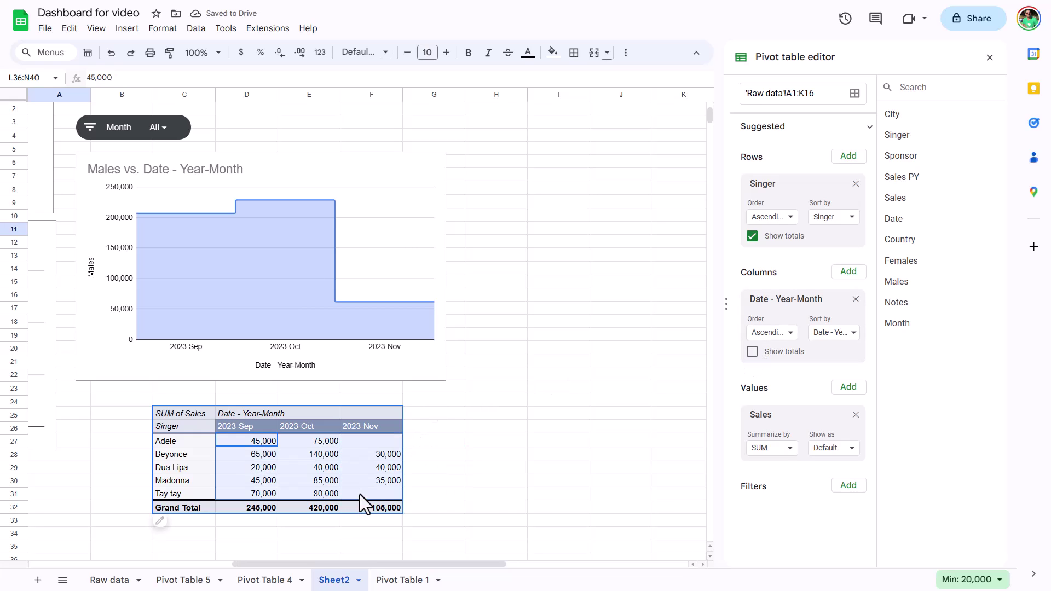
click(161, 29)
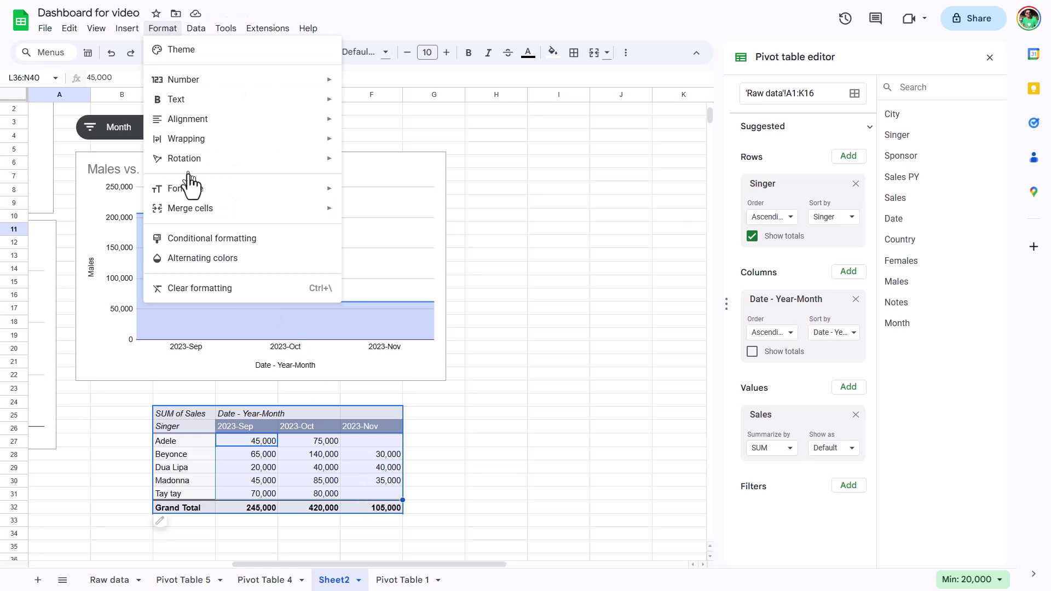
click(211, 238)
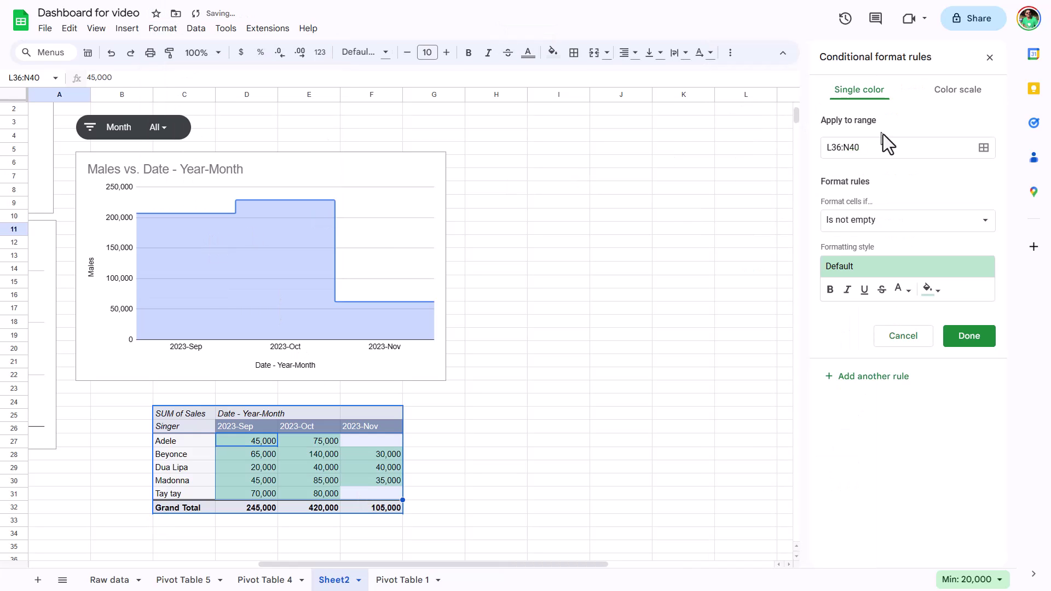
click(952, 92)
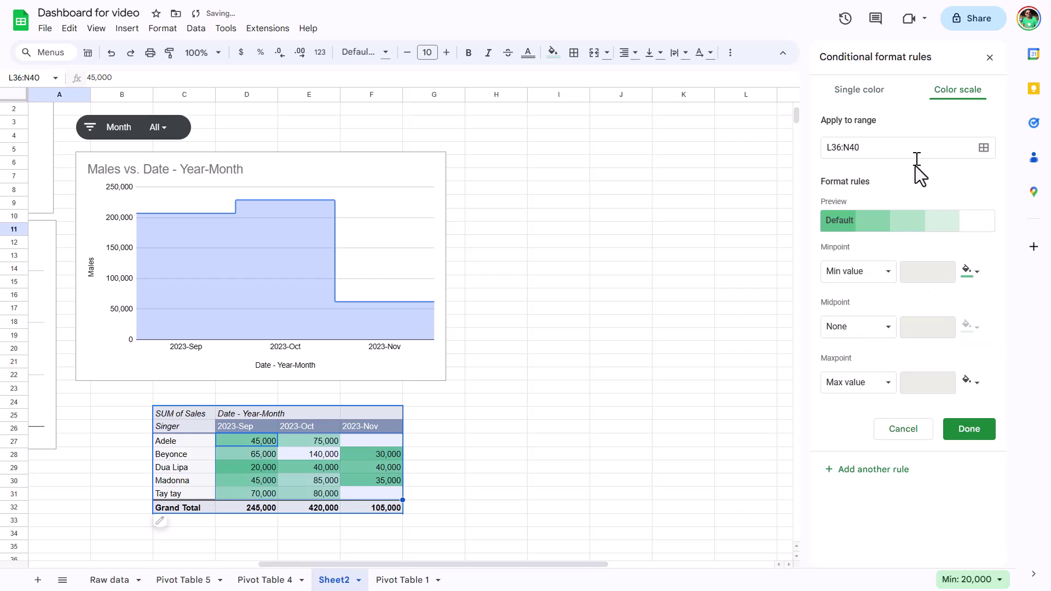
click(925, 224)
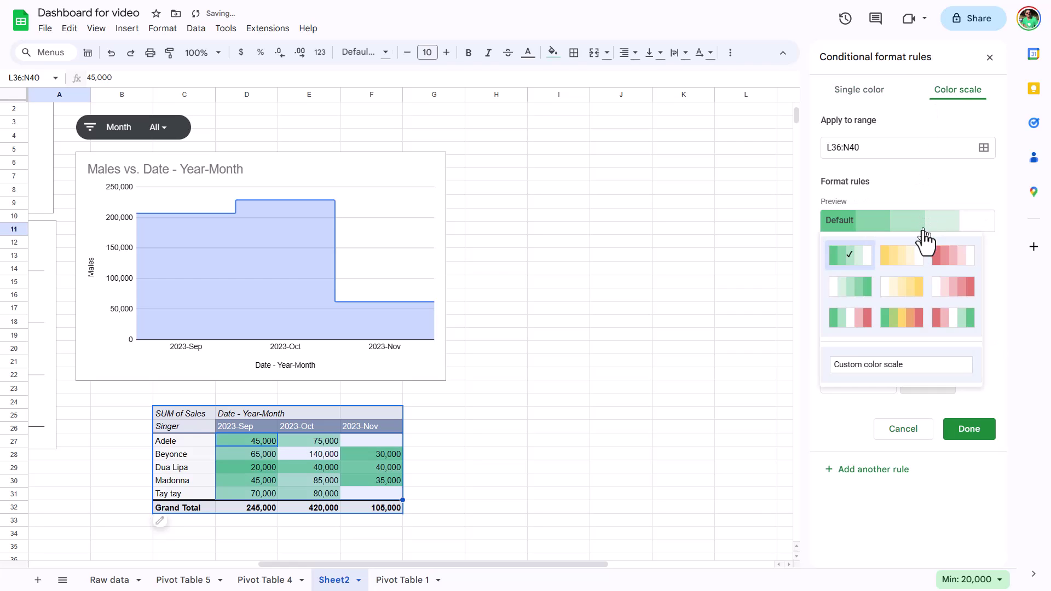
click(907, 326)
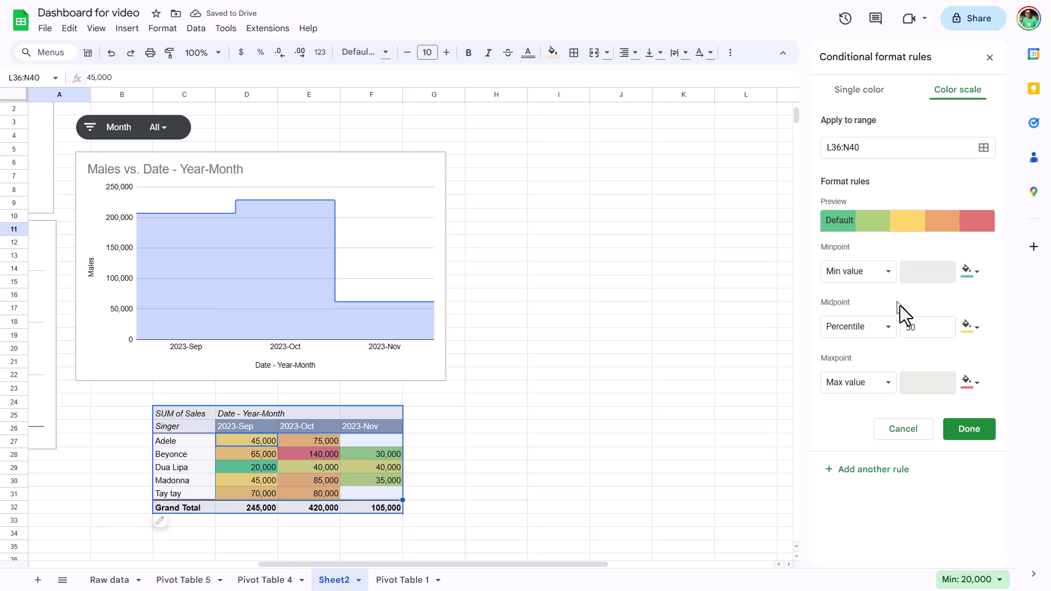
Enter =SPARKLINE(L36:N36) beside Adele's row and fill it down to Grand Total
click(426, 442)
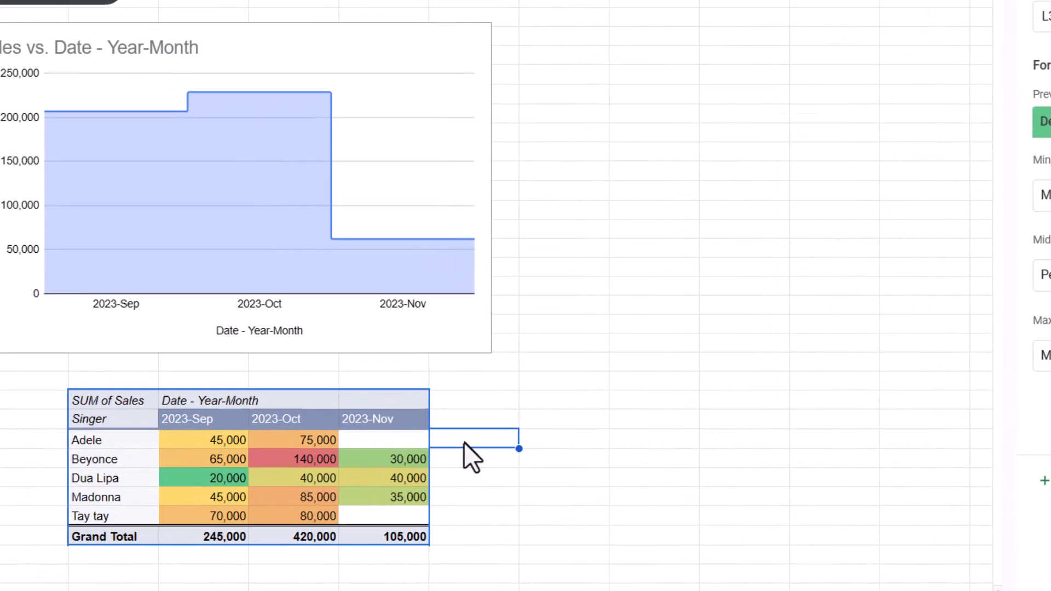
text(=)
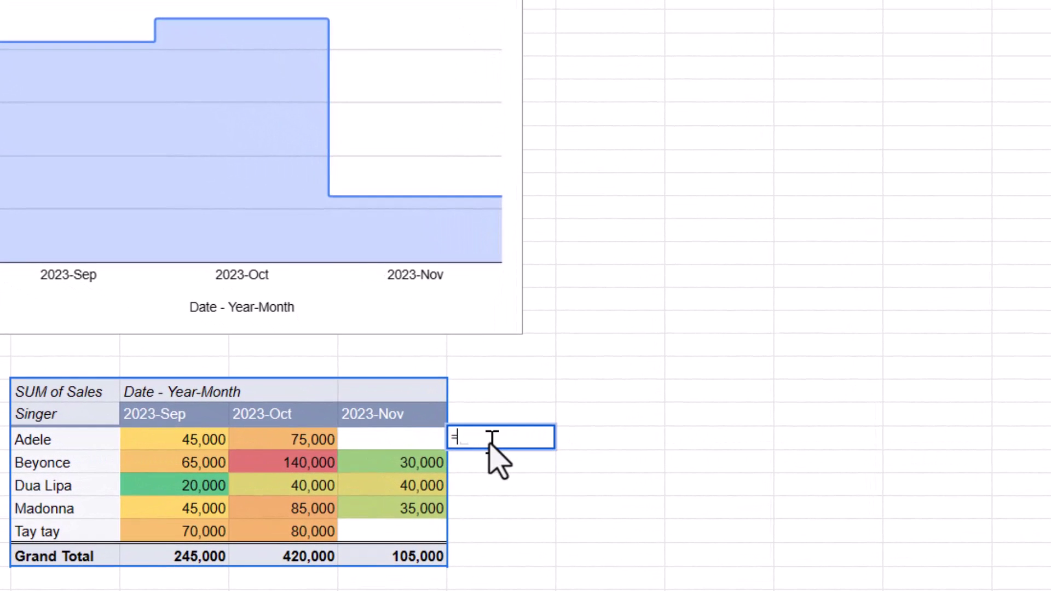
text(sp)
key(Down)
key(Tab)
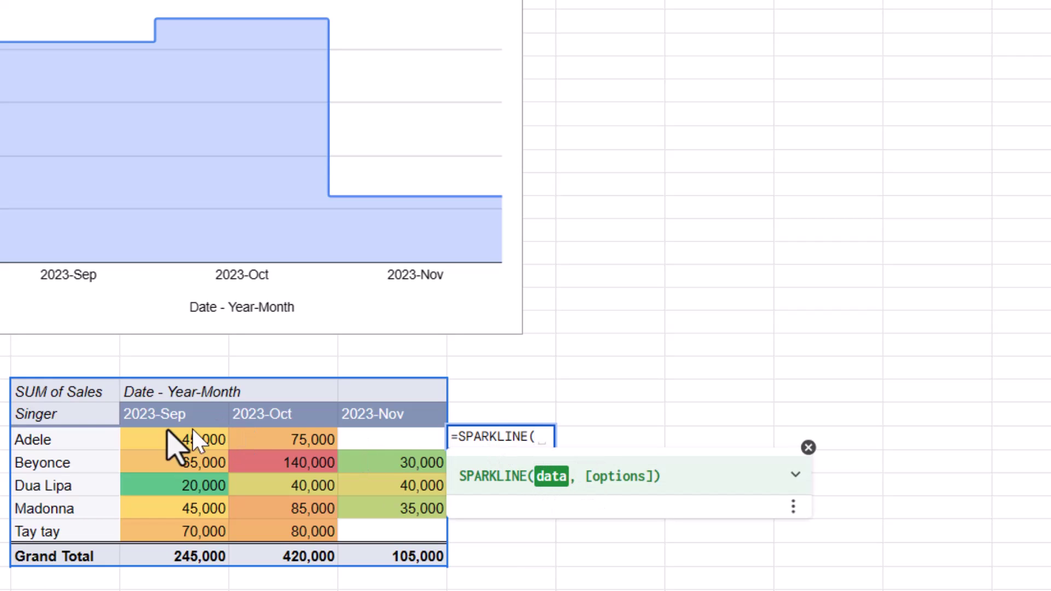
drag(174, 439, 375, 444)
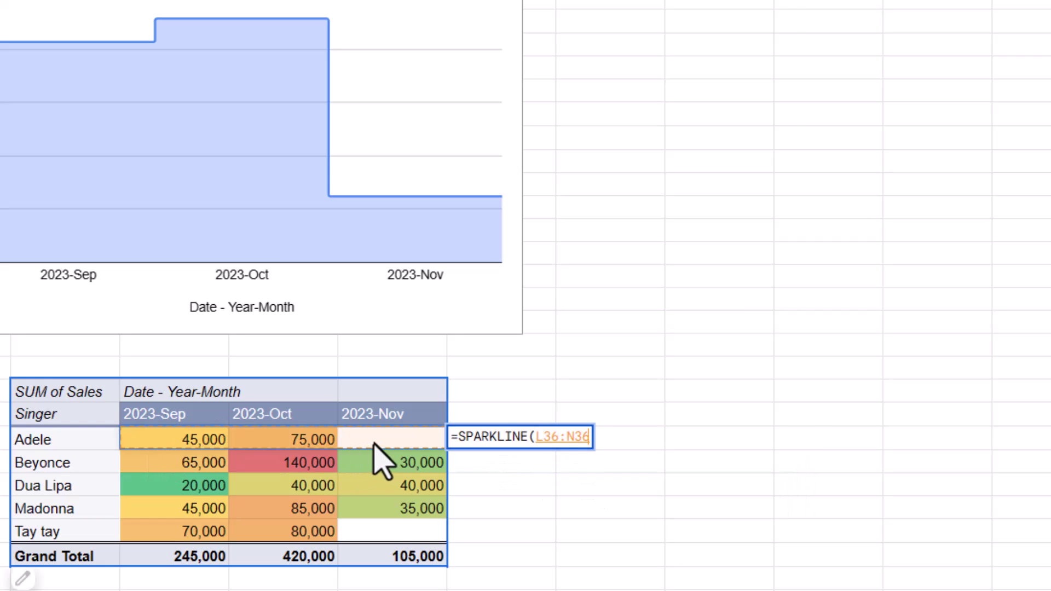
key(Return)
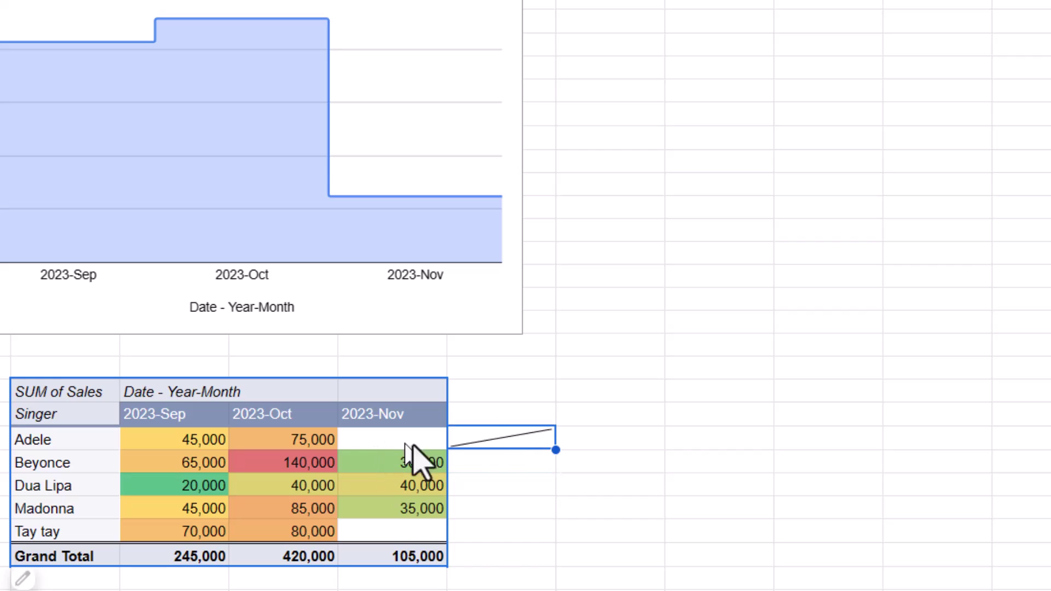
drag(555, 450, 551, 558)
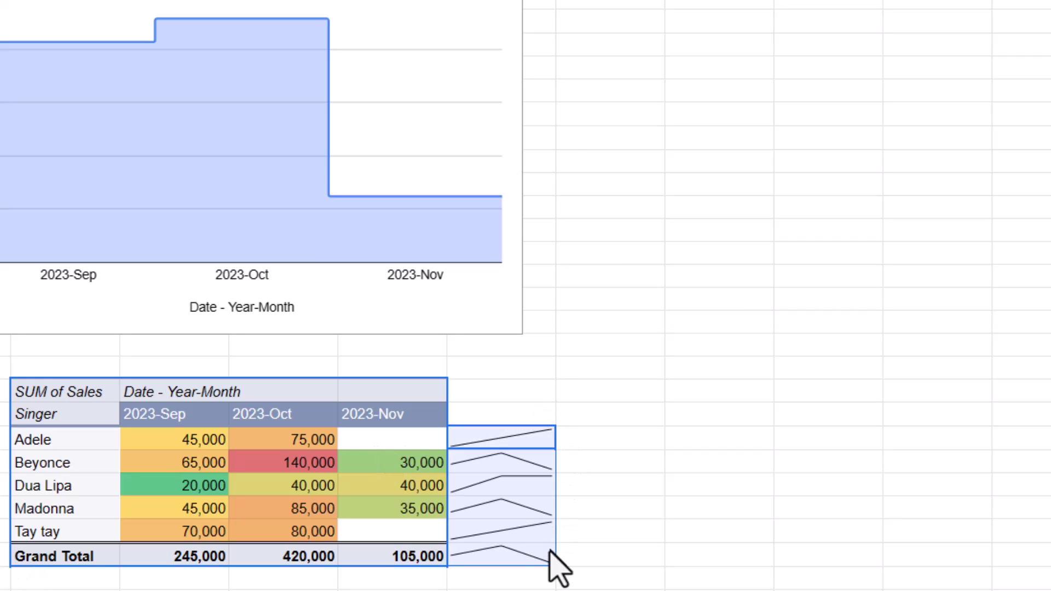
click(515, 437)
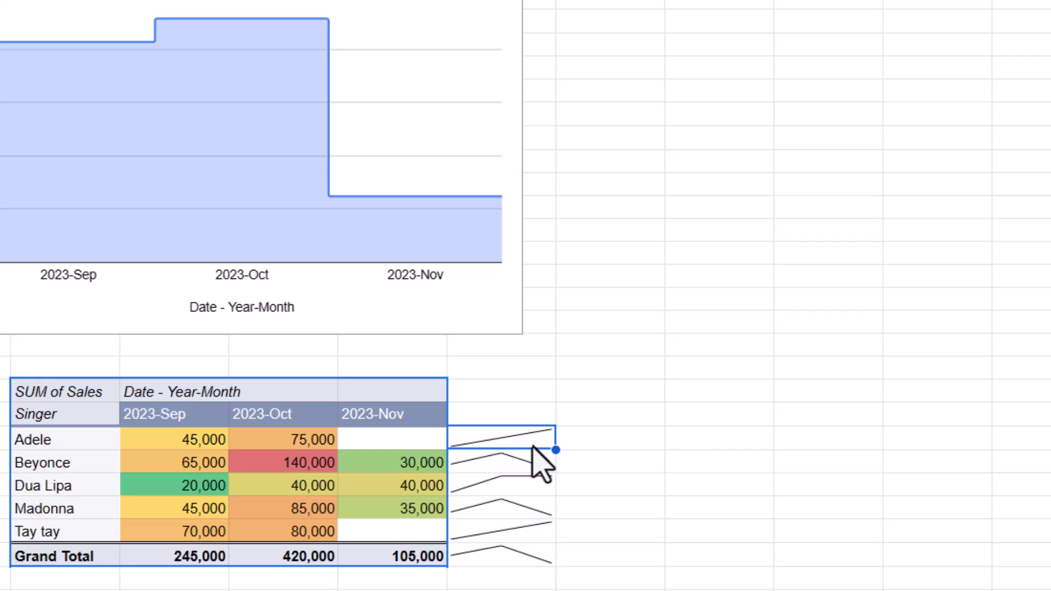
click(504, 560)
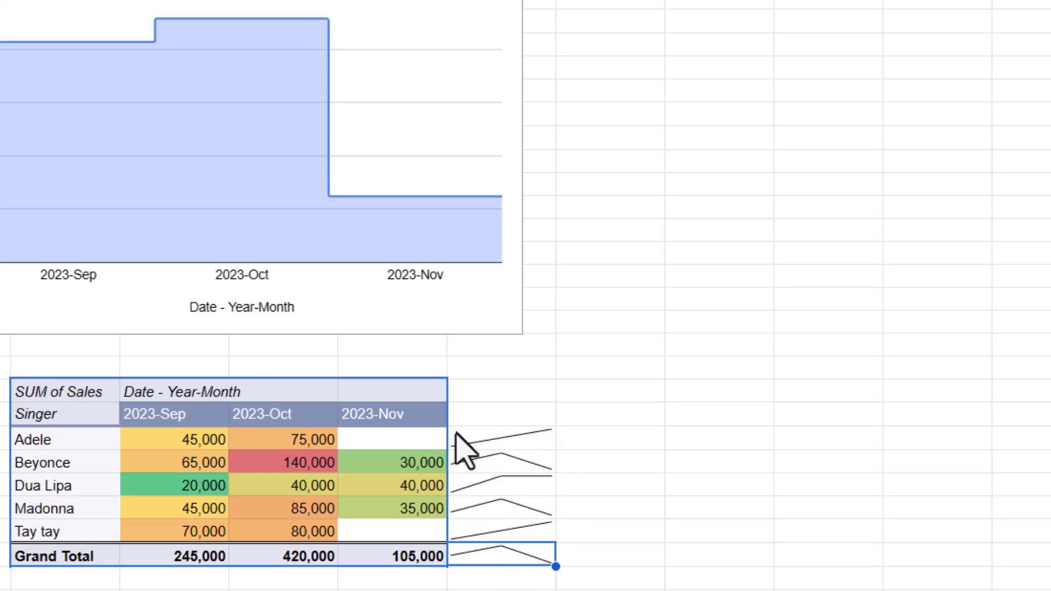
click(513, 440)
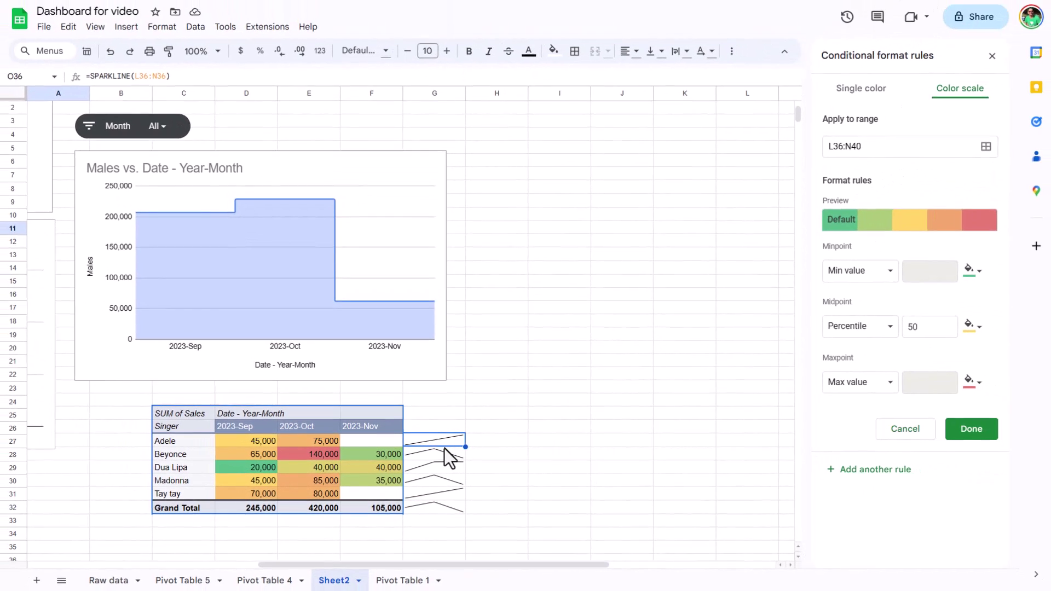
Add the header 'Trend' above the sparkline column
click(425, 427)
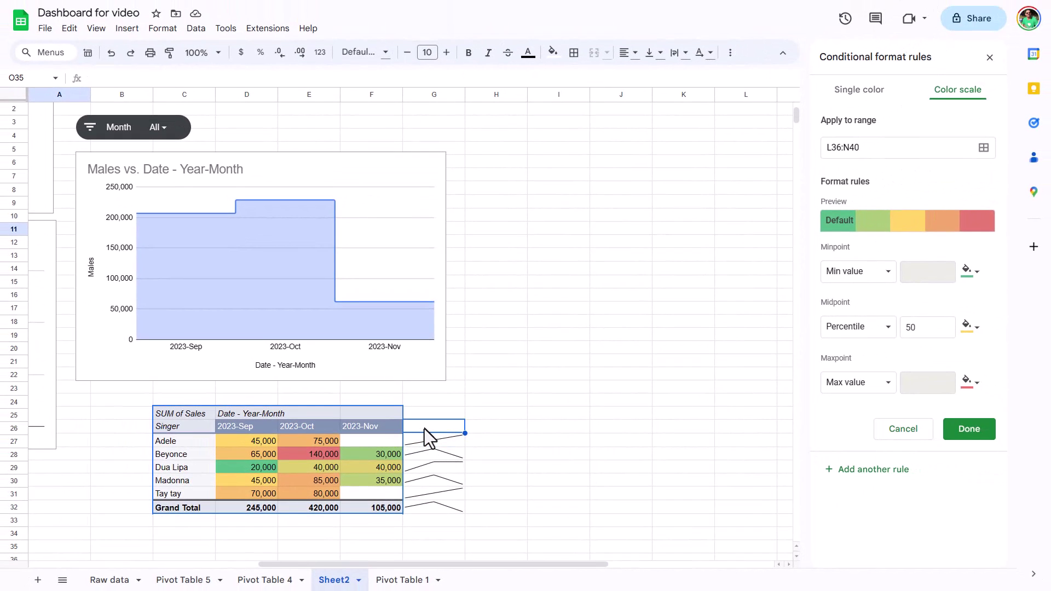
text(Chart)
text(Trend)
key(Return)
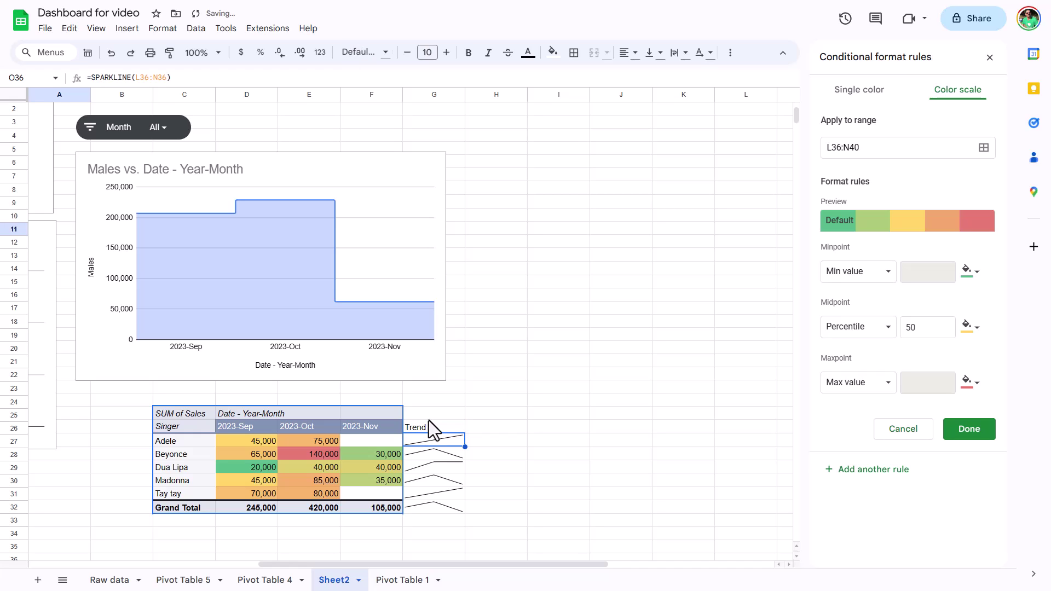
Fill the Grand Total sparkline cell with the total row's grey using the eyedropper
click(426, 430)
click(425, 508)
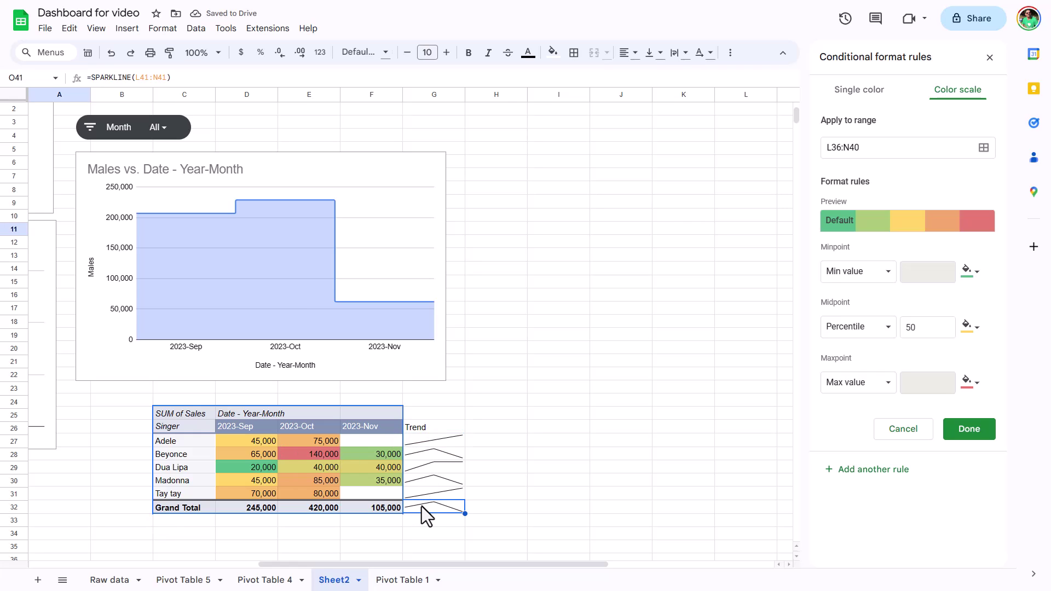
click(553, 53)
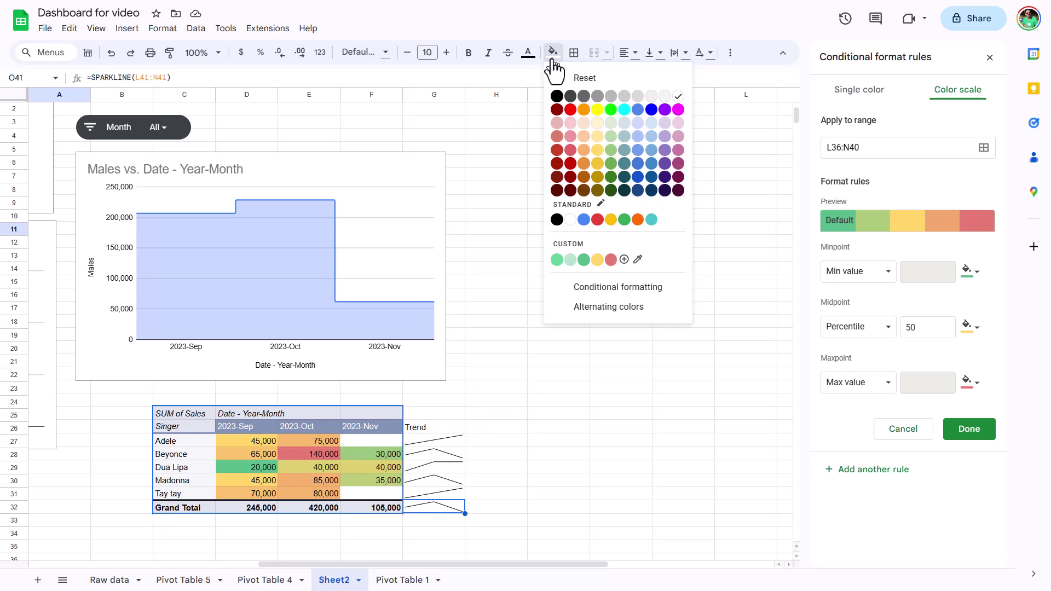
click(637, 259)
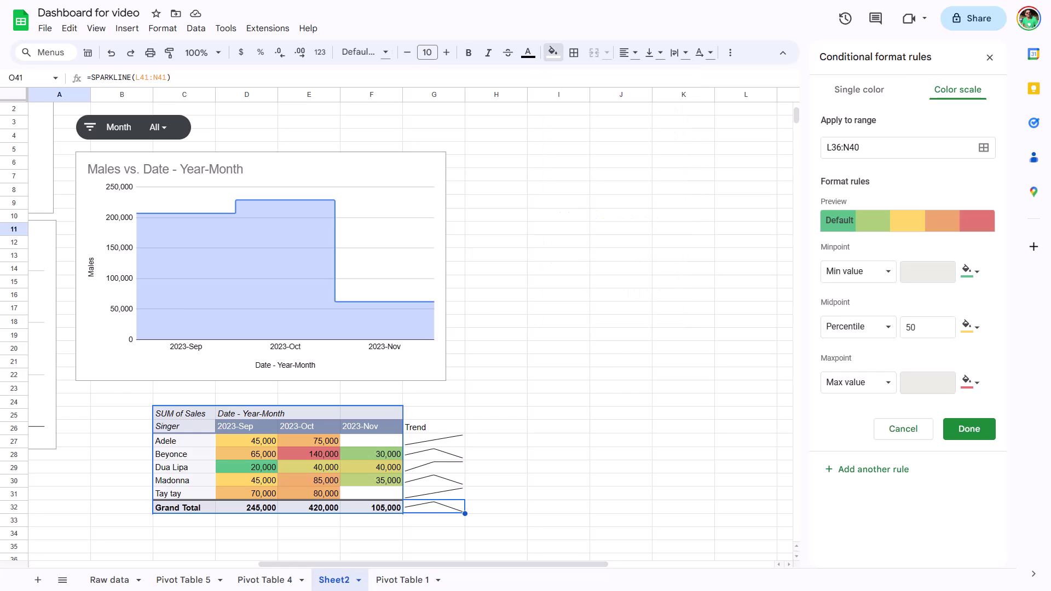
click(359, 507)
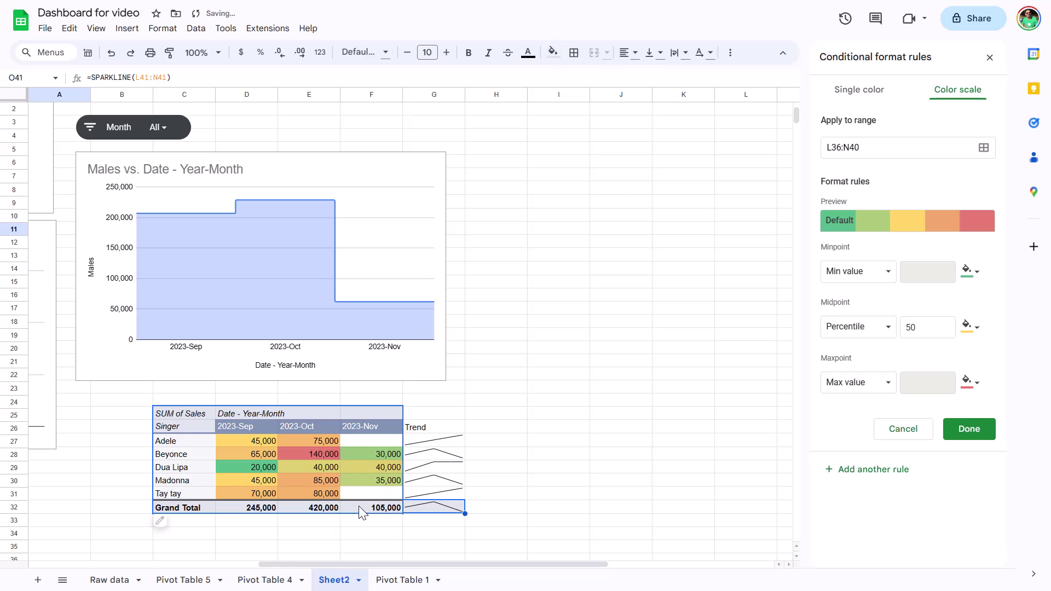
Give the Trend header the pivot header's blue-grey fill and white text
click(434, 432)
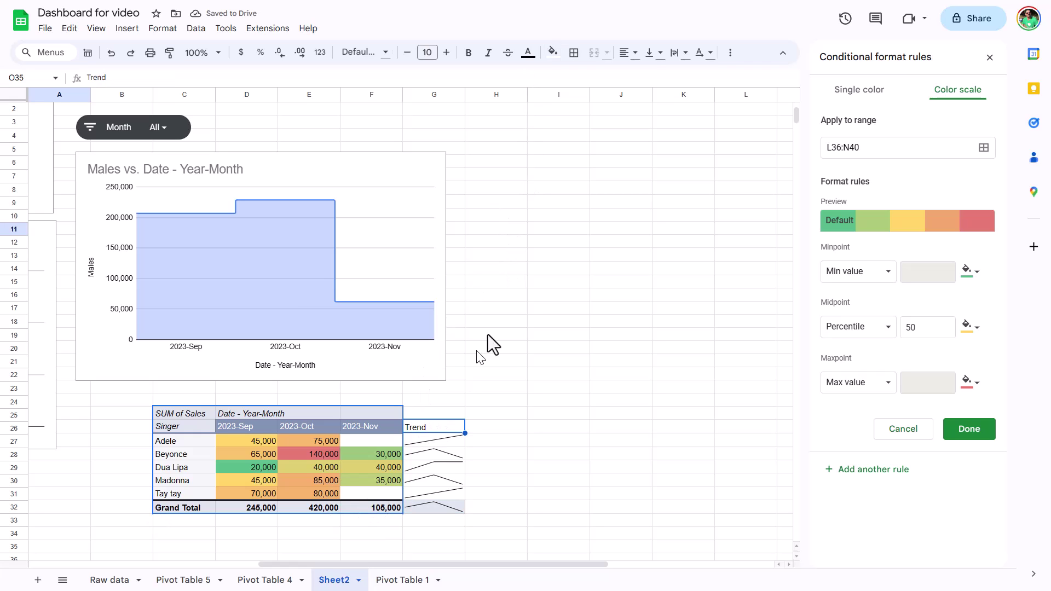
click(553, 53)
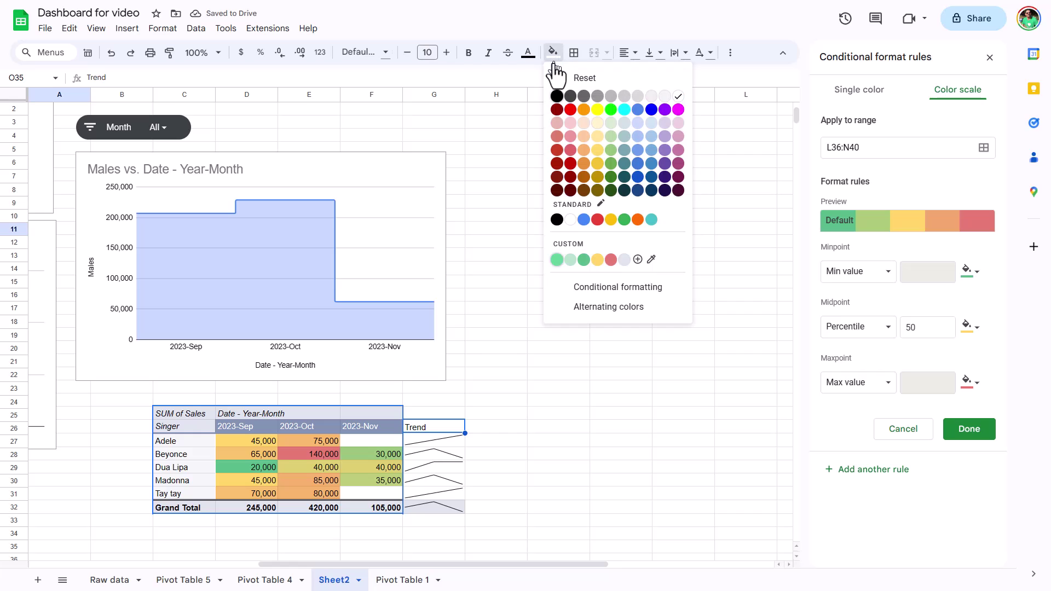
click(652, 259)
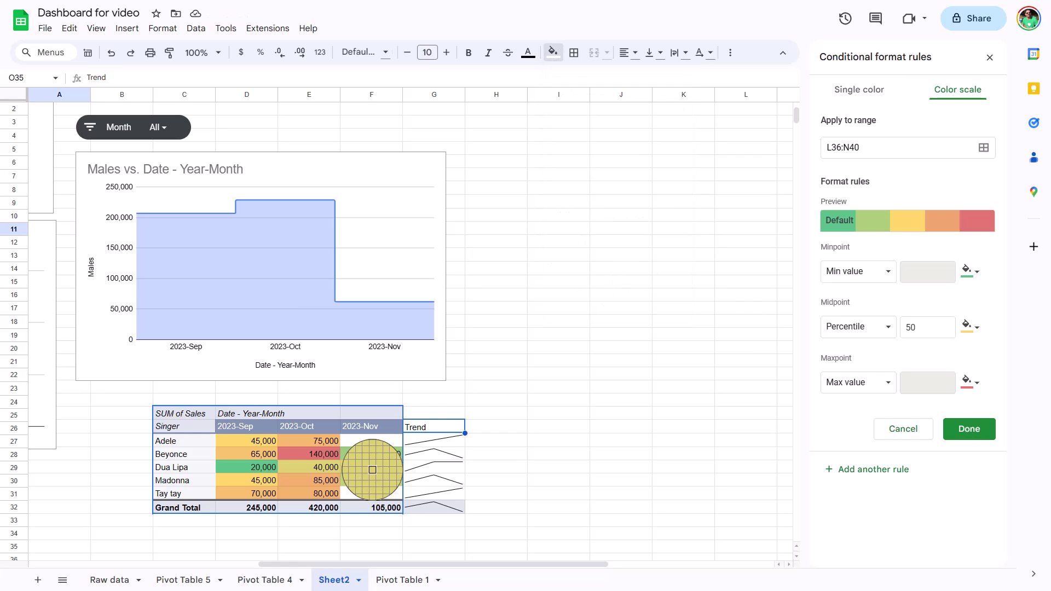
click(385, 425)
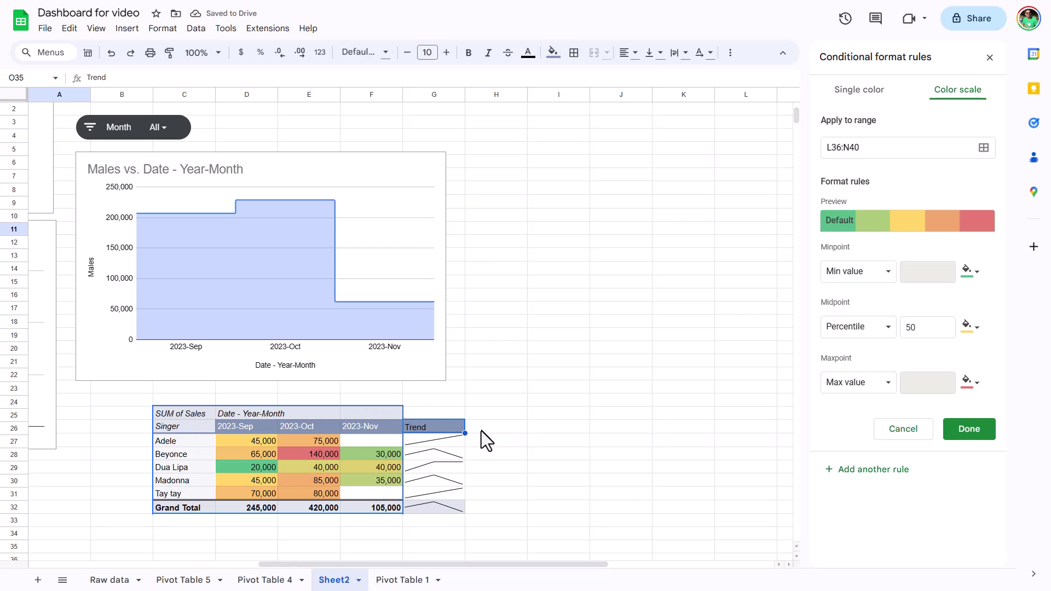
click(528, 53)
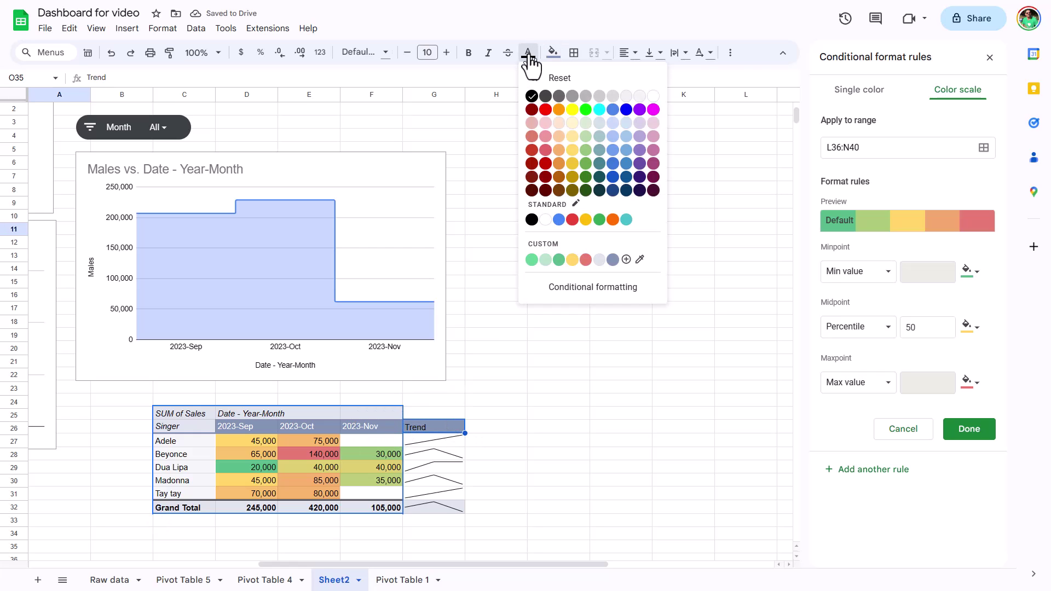
click(652, 96)
click(549, 443)
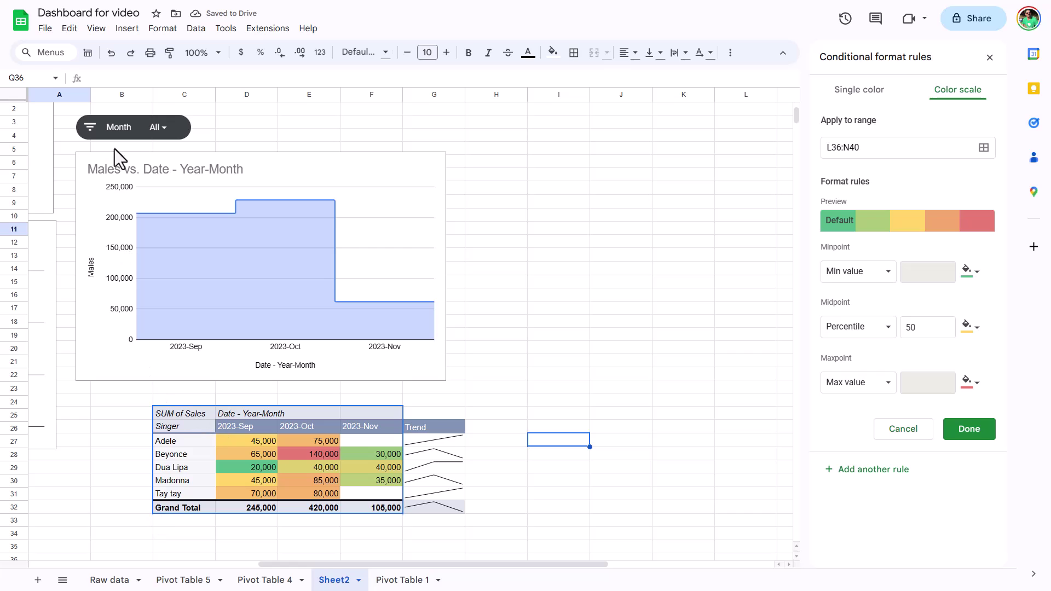
drag(99, 438, 458, 291)
scroll(475, 290, down, 3)
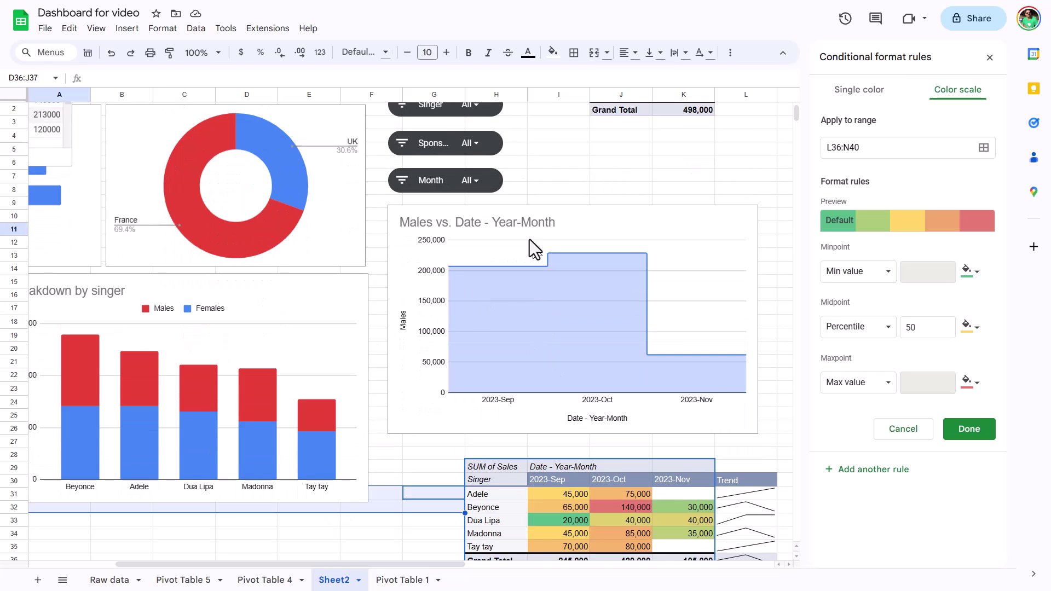
click(474, 144)
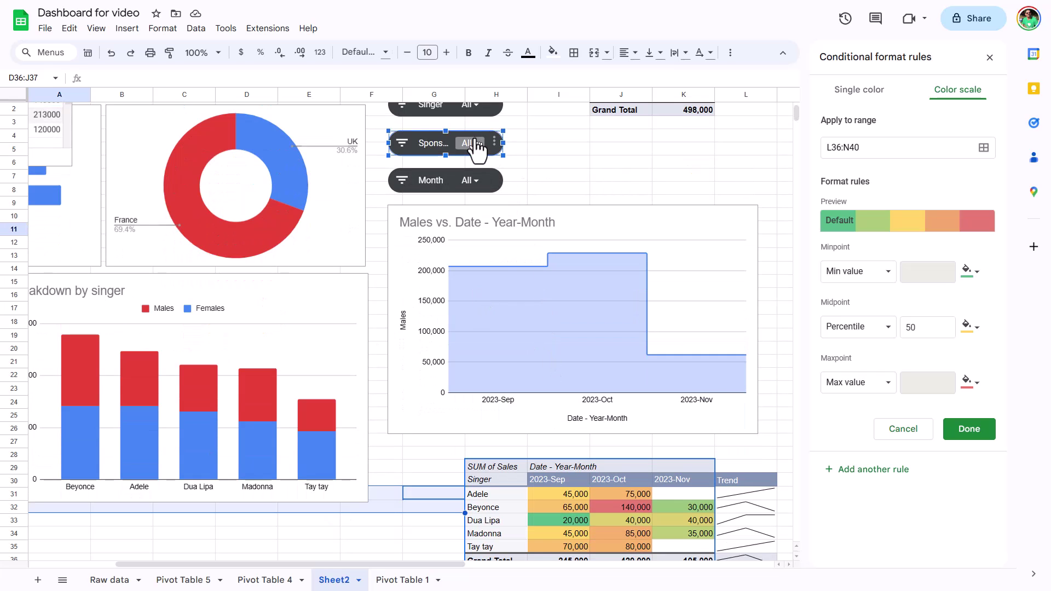
click(474, 145)
click(471, 143)
click(466, 145)
click(448, 194)
click(433, 262)
click(488, 361)
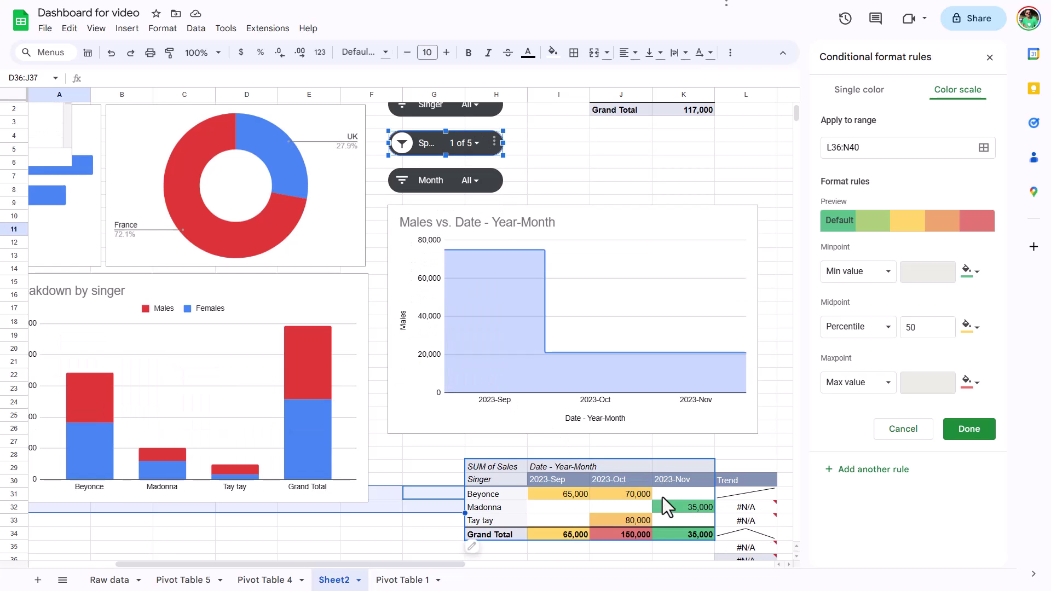
click(744, 520)
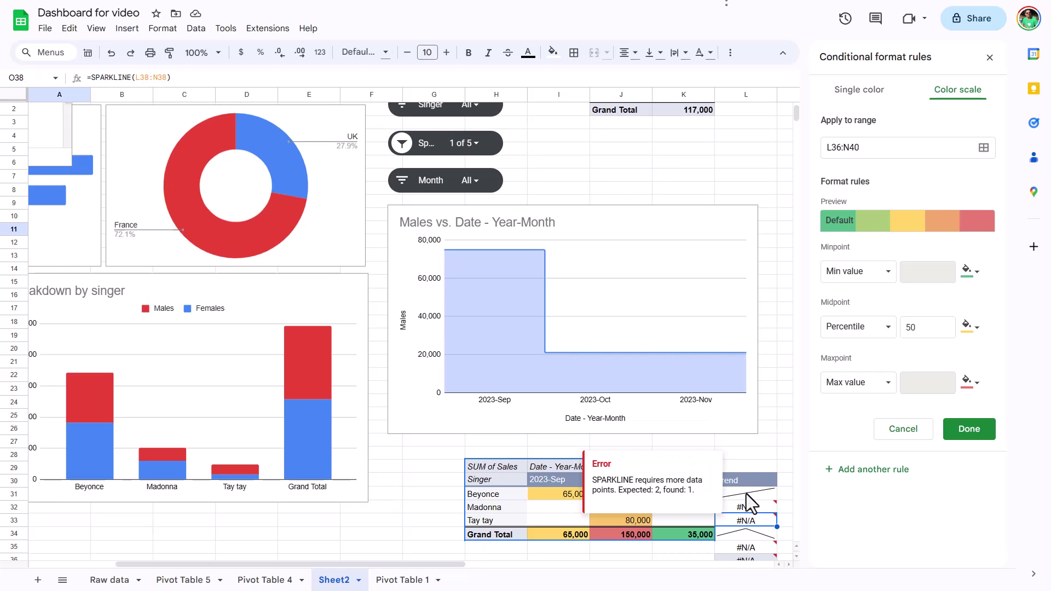
click(747, 494)
Wrap the sparkline formula in IFERROR with "" and fill it down through Grand Total
key(ctrl+z)
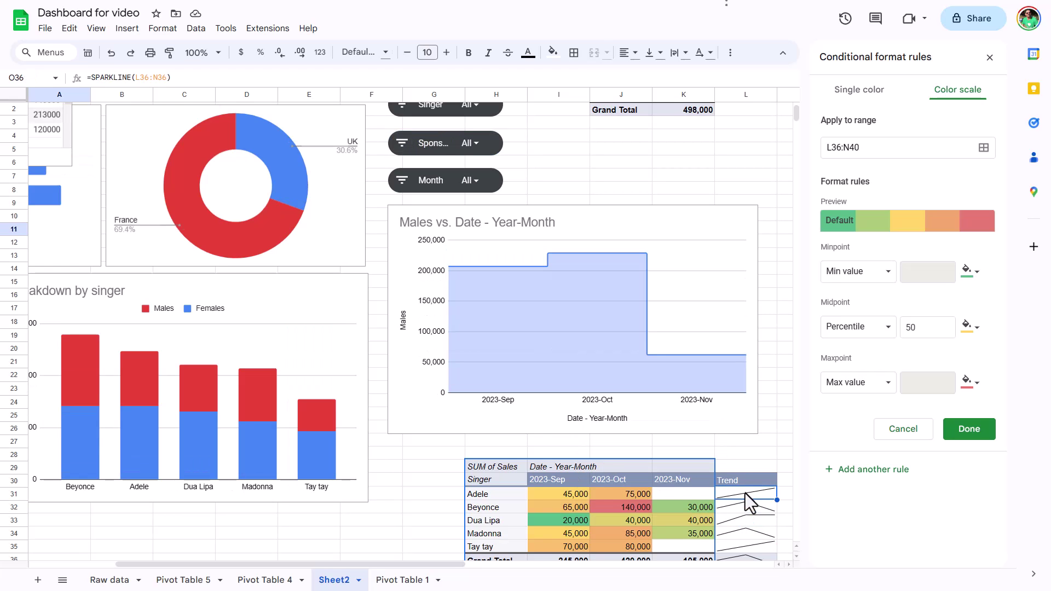
key(Return)
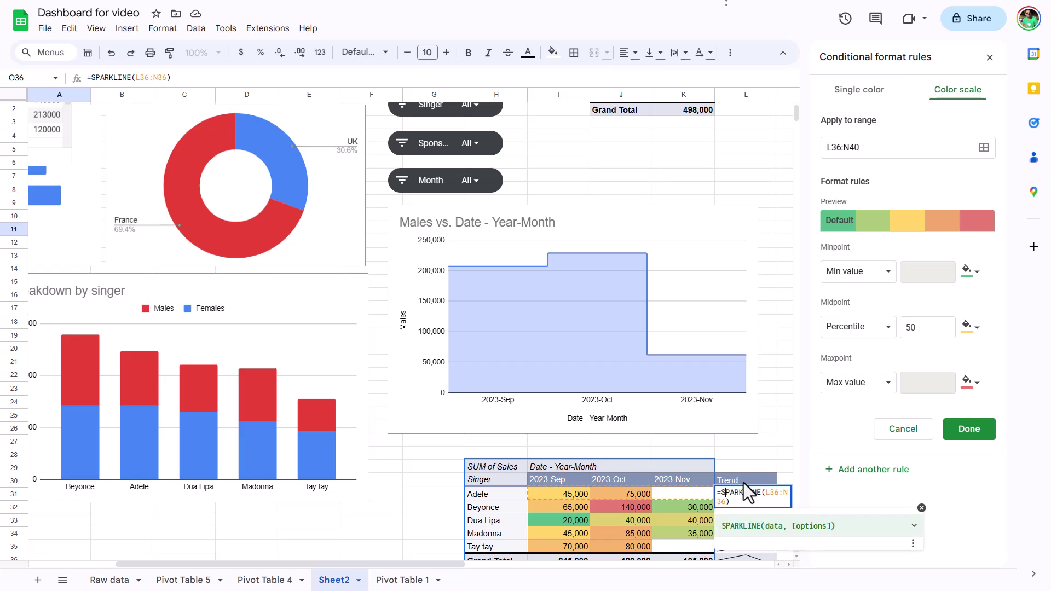
text(IFERROR)
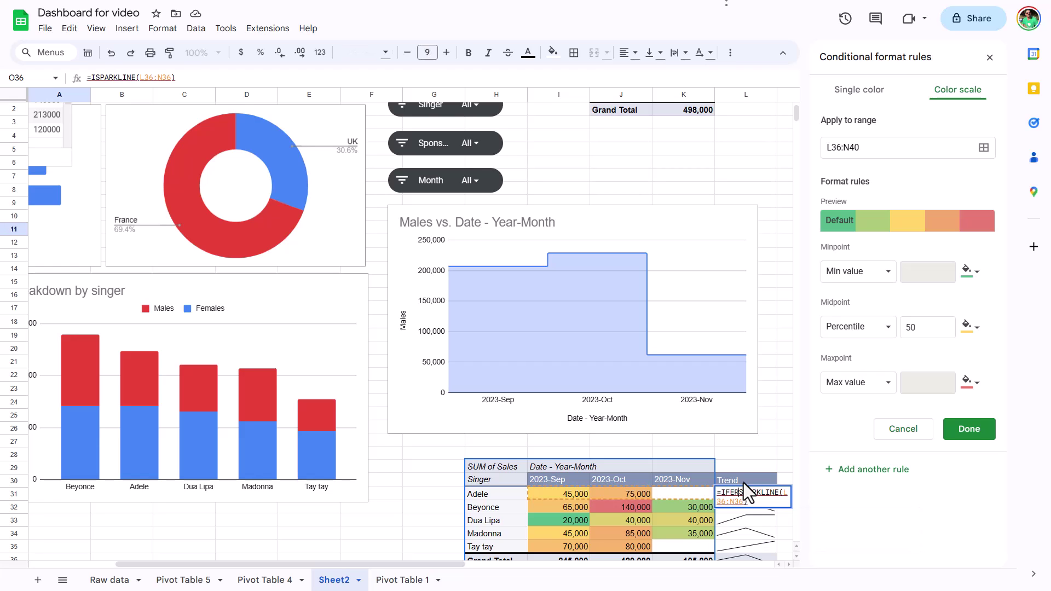
text(()
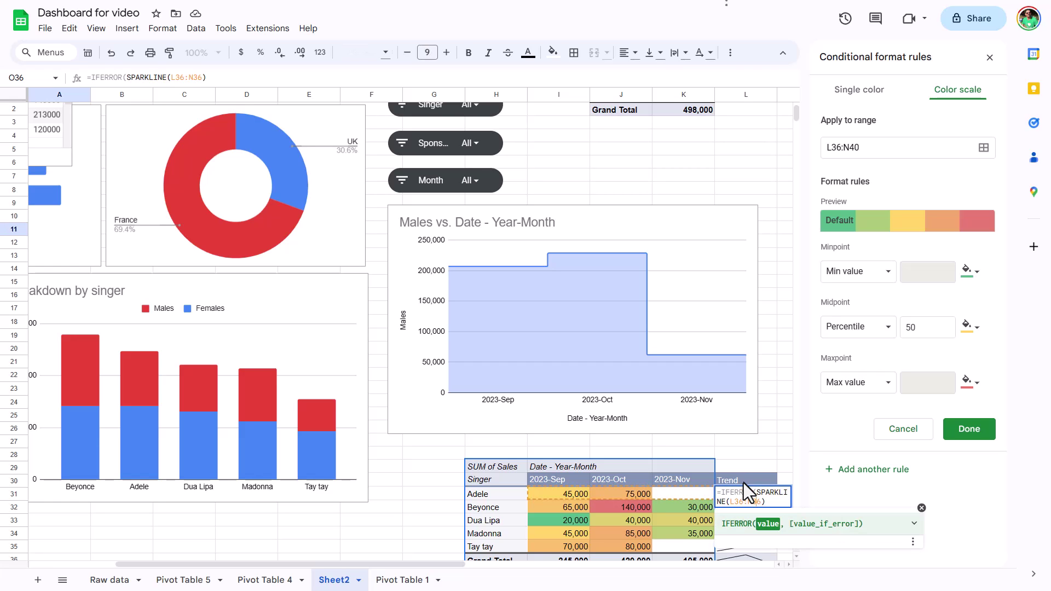
text(,""))
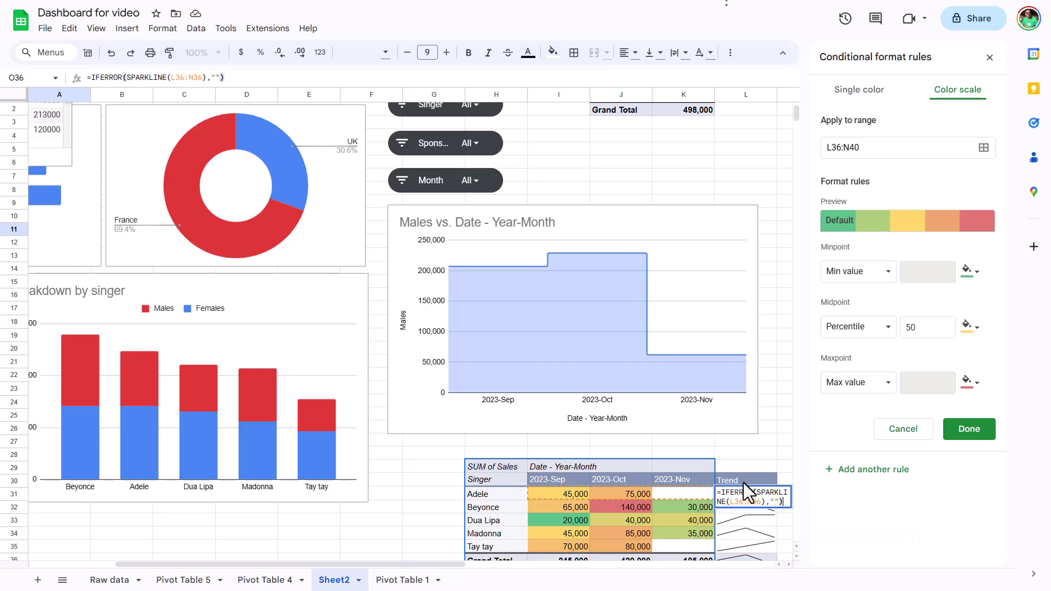
click(762, 502)
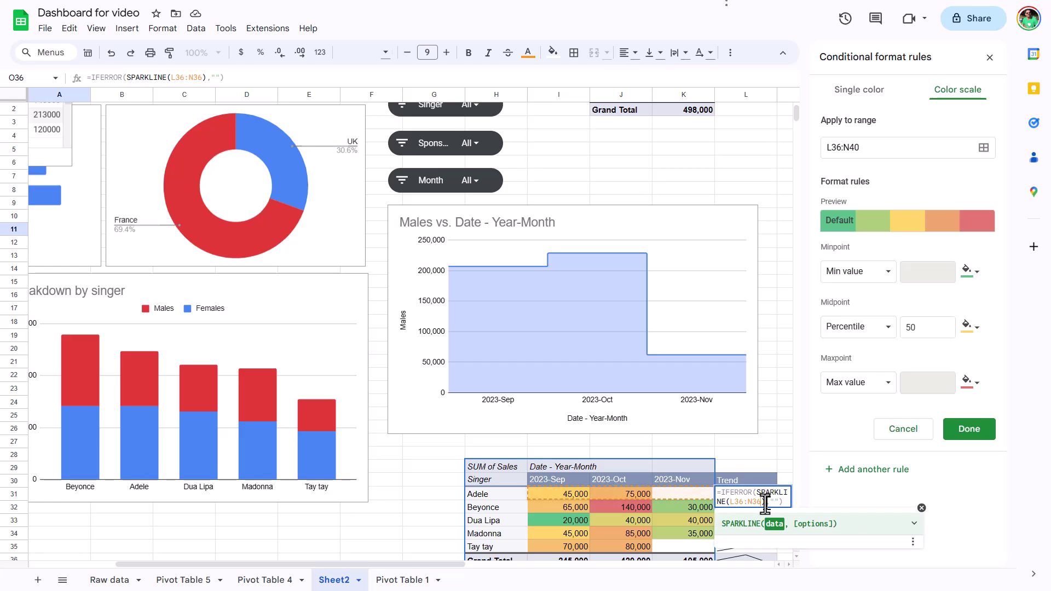
click(768, 503)
click(773, 502)
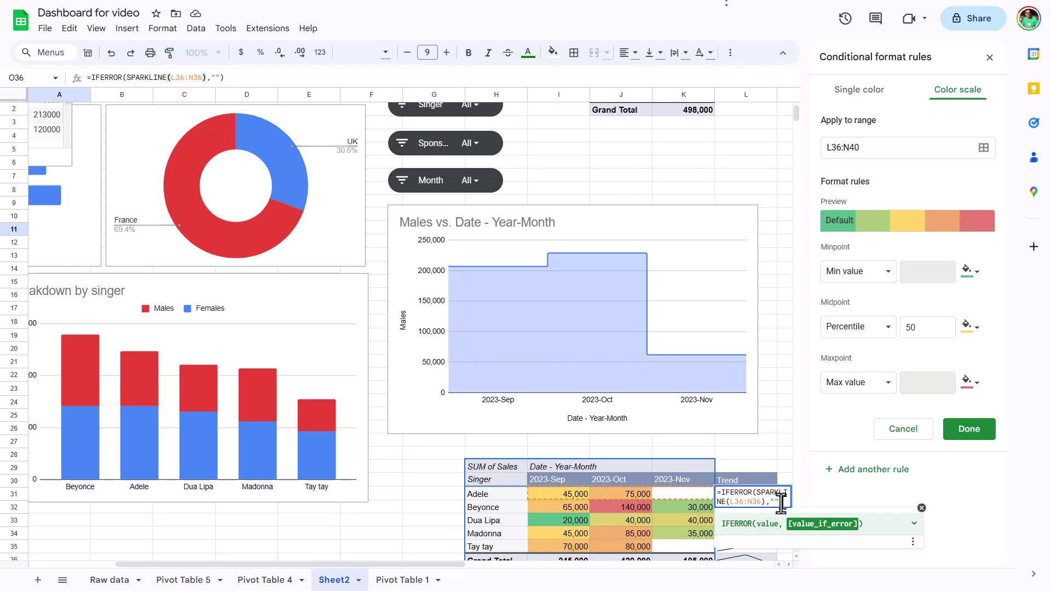
click(789, 502)
key(Return)
key(ctrl+Return)
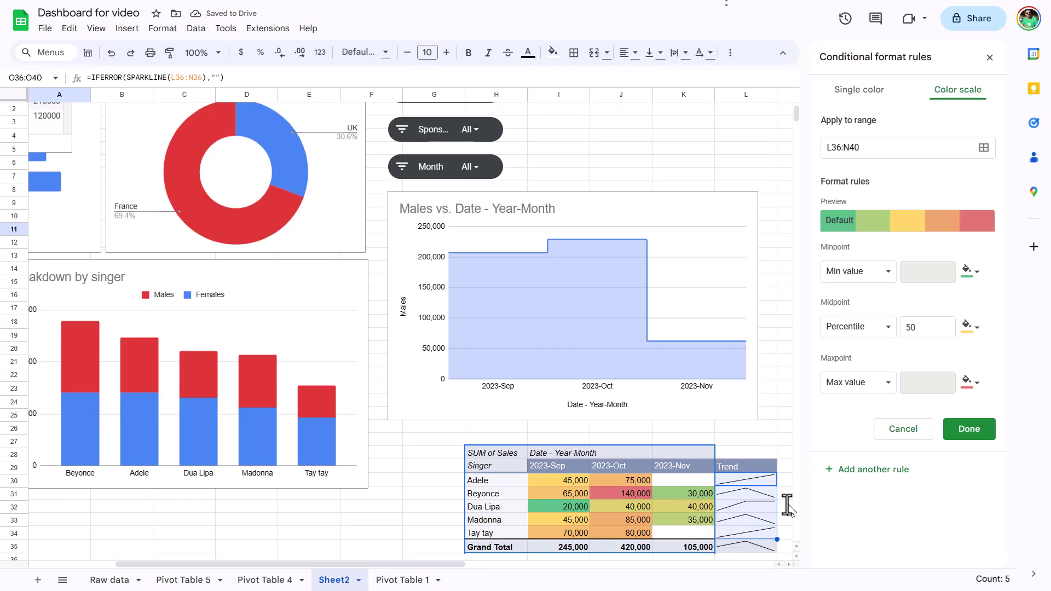
key(shift+Down)
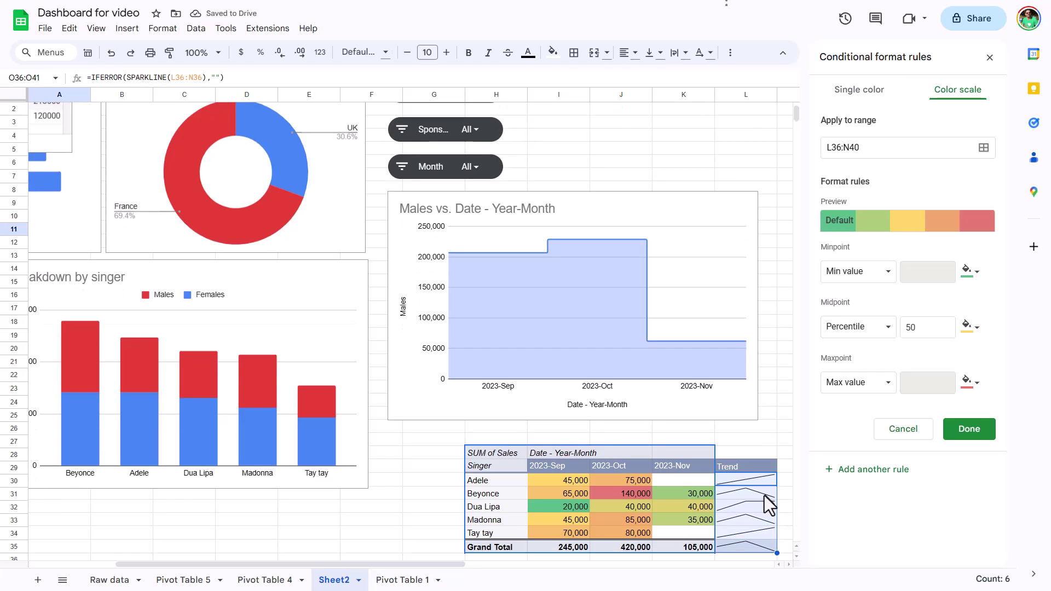
key(ctrl+d)
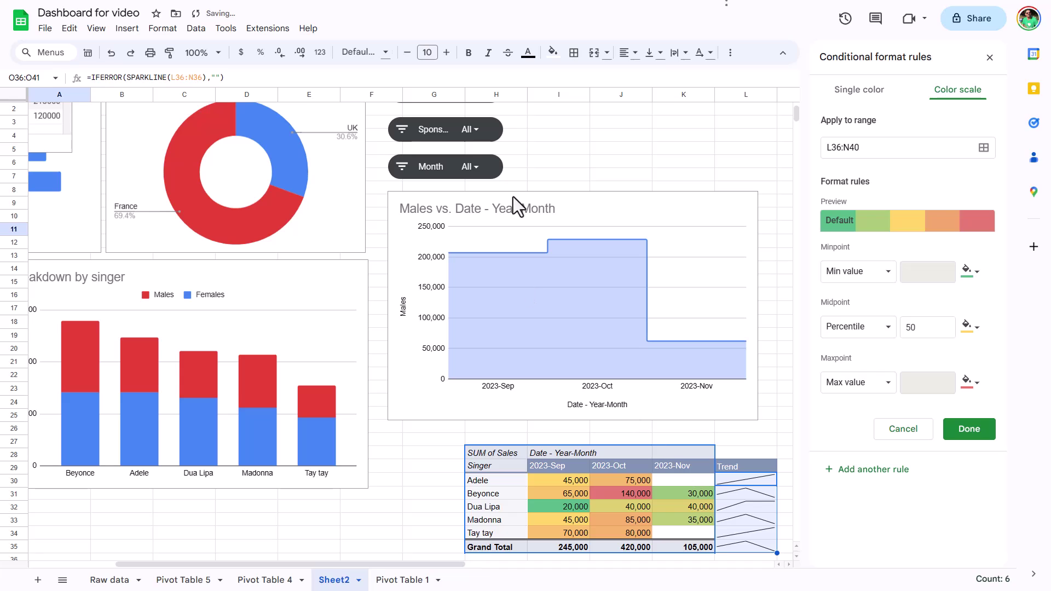
Filter the Sponsor slicer to Coca Cola only
click(469, 130)
click(448, 181)
click(440, 248)
click(484, 348)
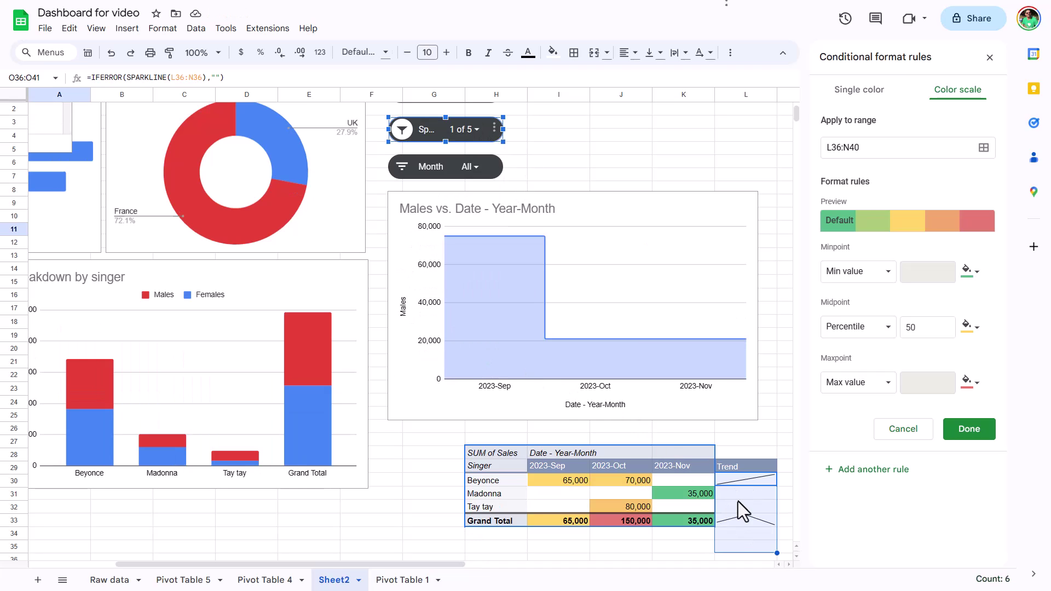
click(741, 499)
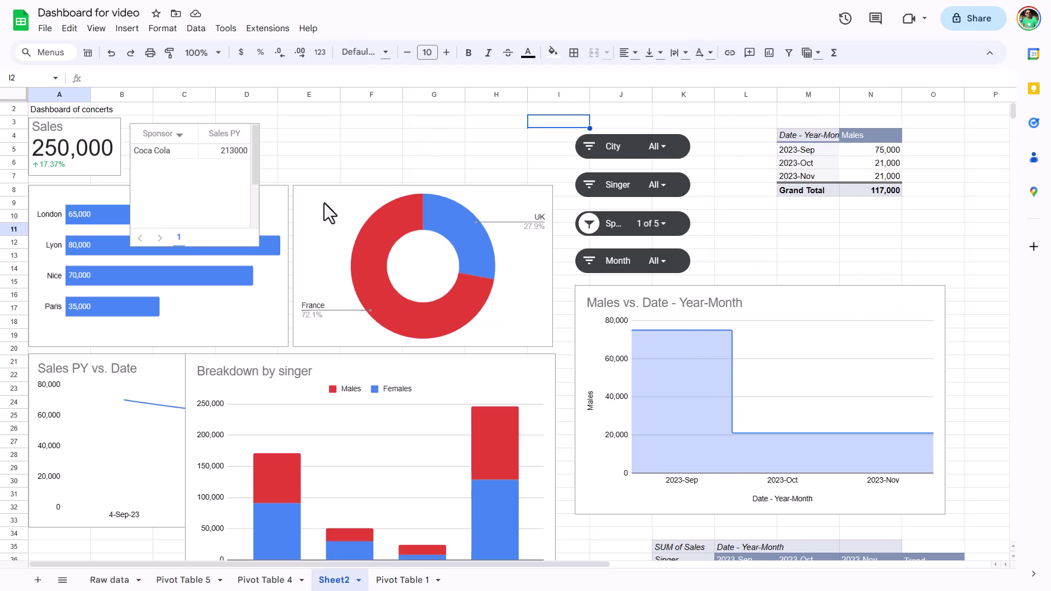
Move the Sponsor table chart down to the lower left of the dashboard
click(324, 203)
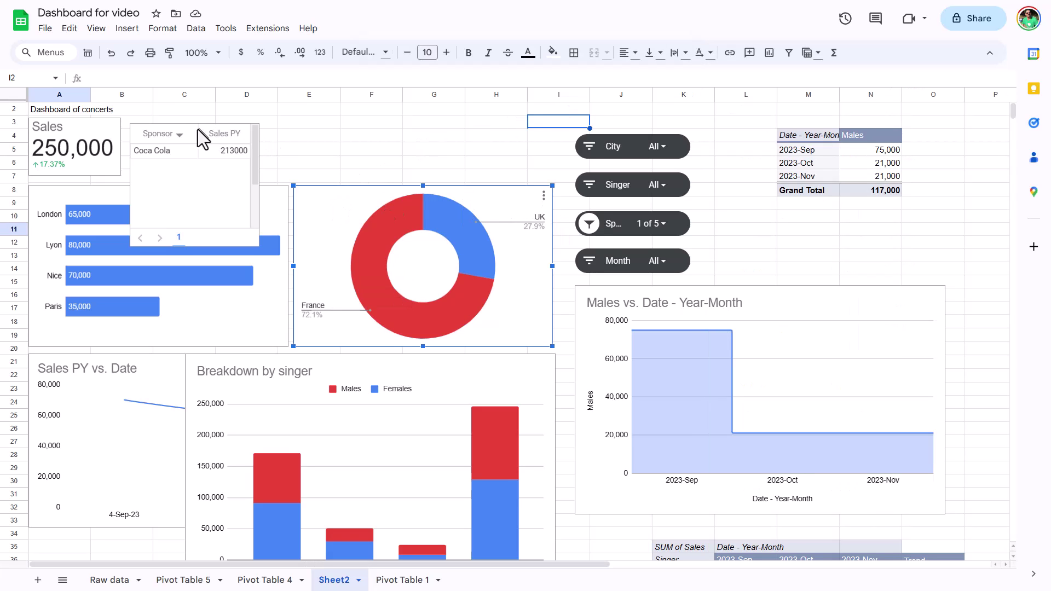
drag(192, 130, 55, 307)
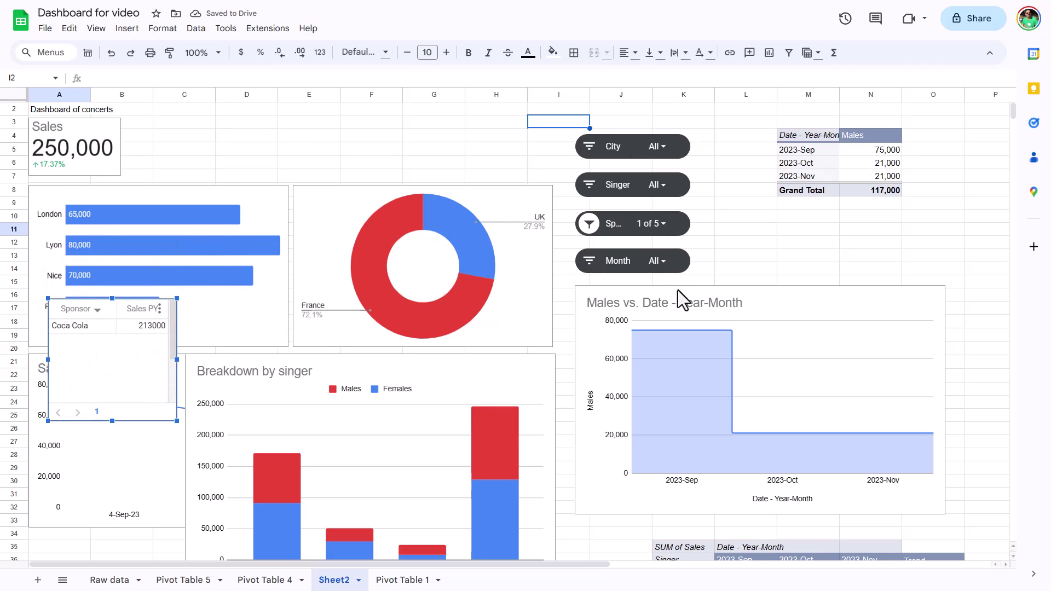
click(291, 136)
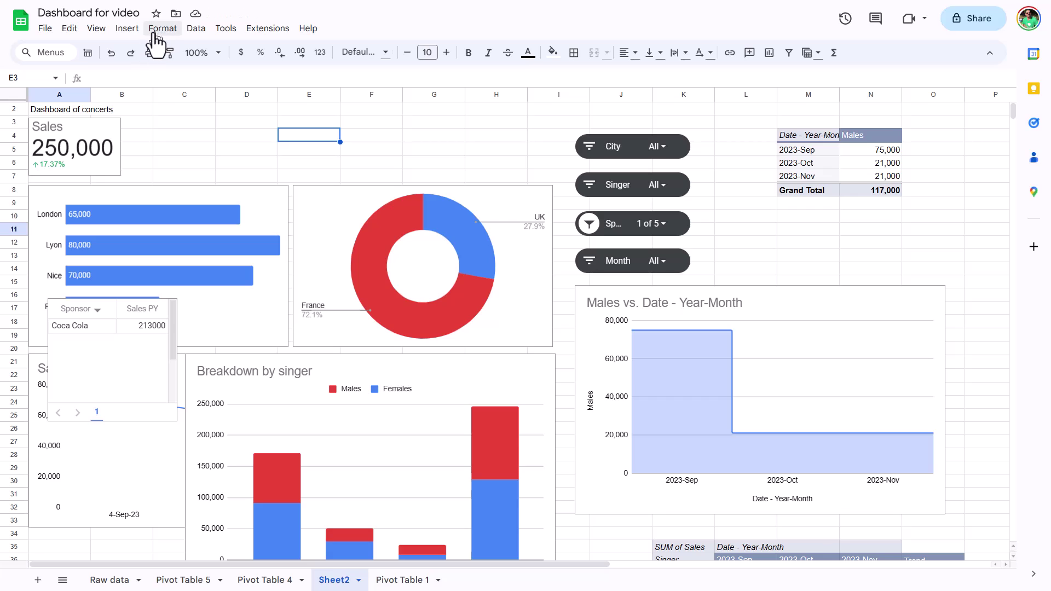
Hide the gridlines and the formula bar from the View > Show menu
click(98, 29)
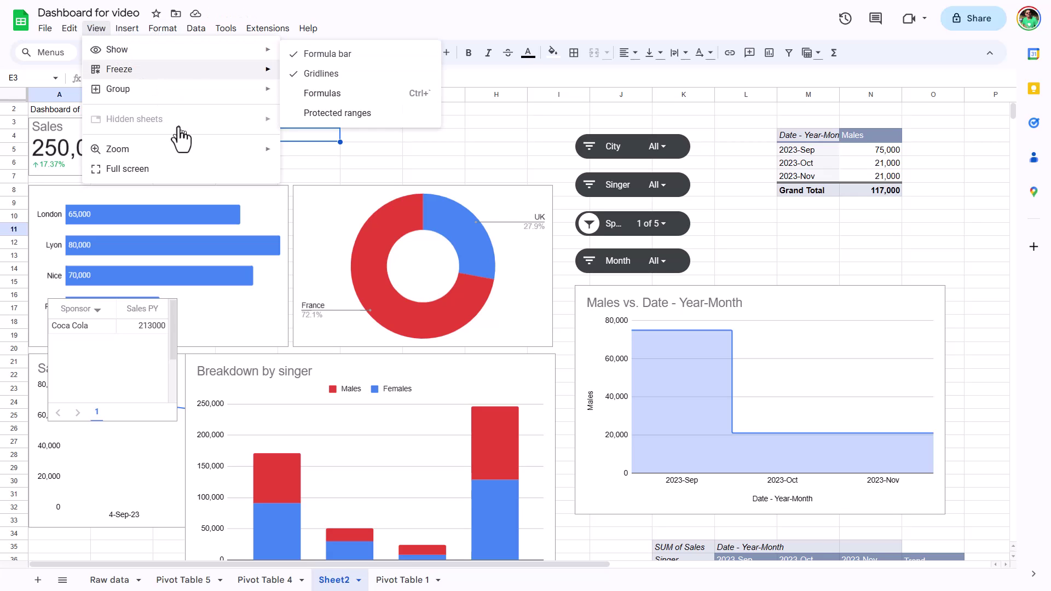
mouse_move(251, 51)
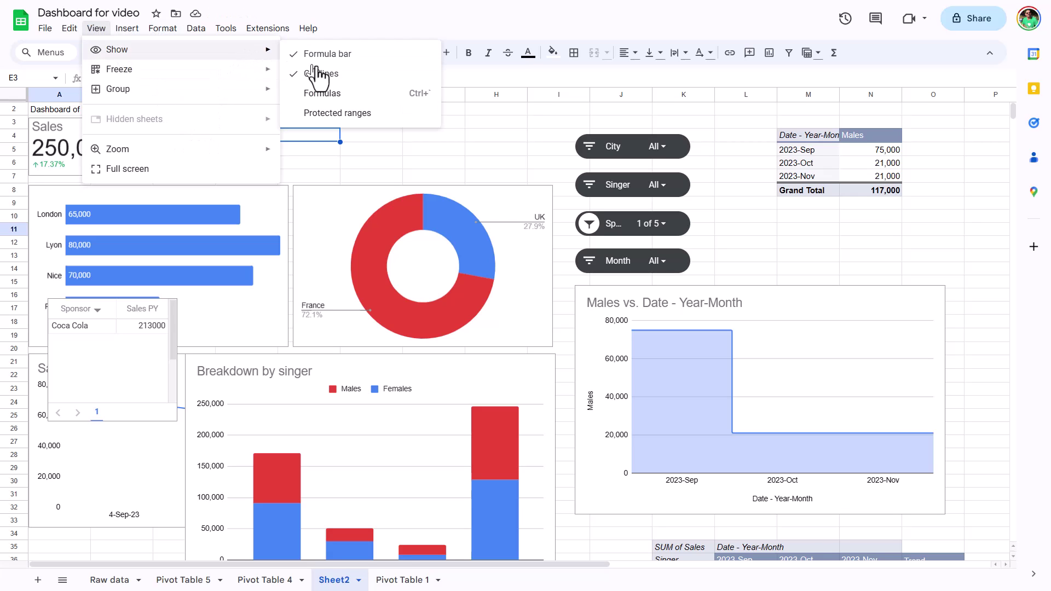
click(336, 77)
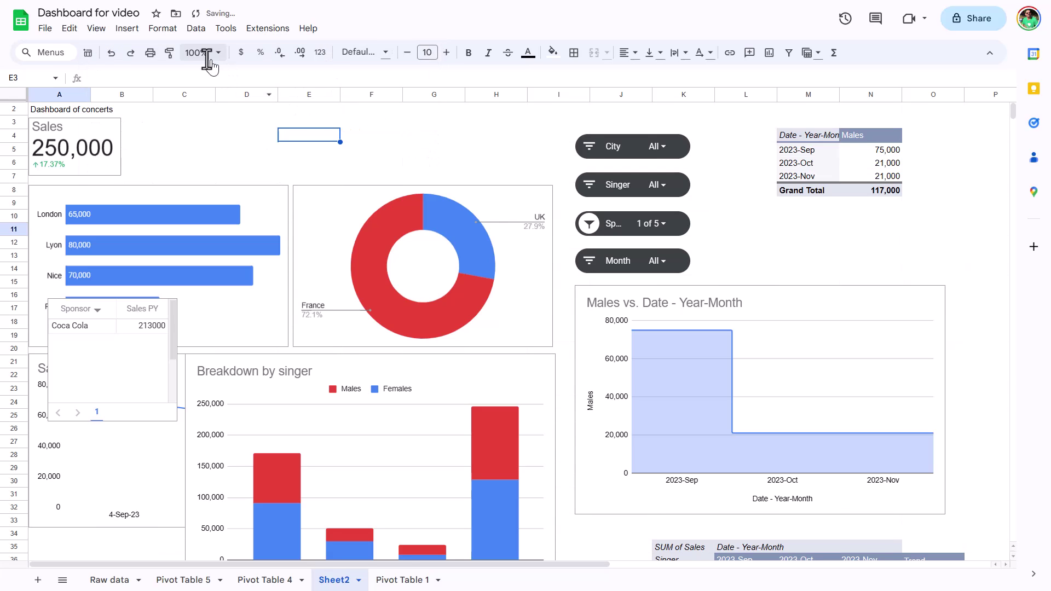
click(96, 31)
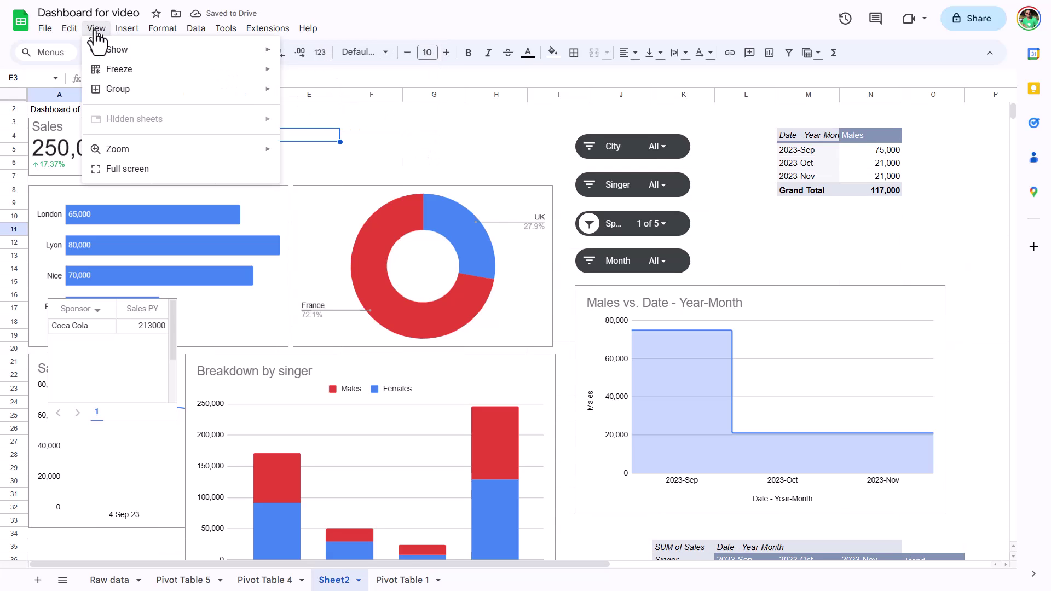
mouse_move(141, 55)
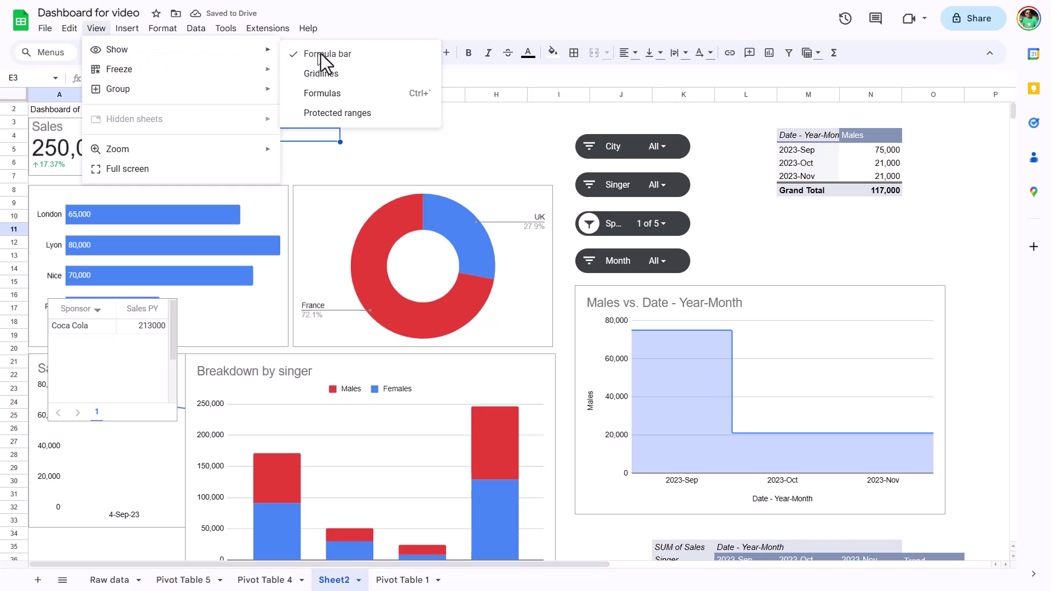
click(396, 57)
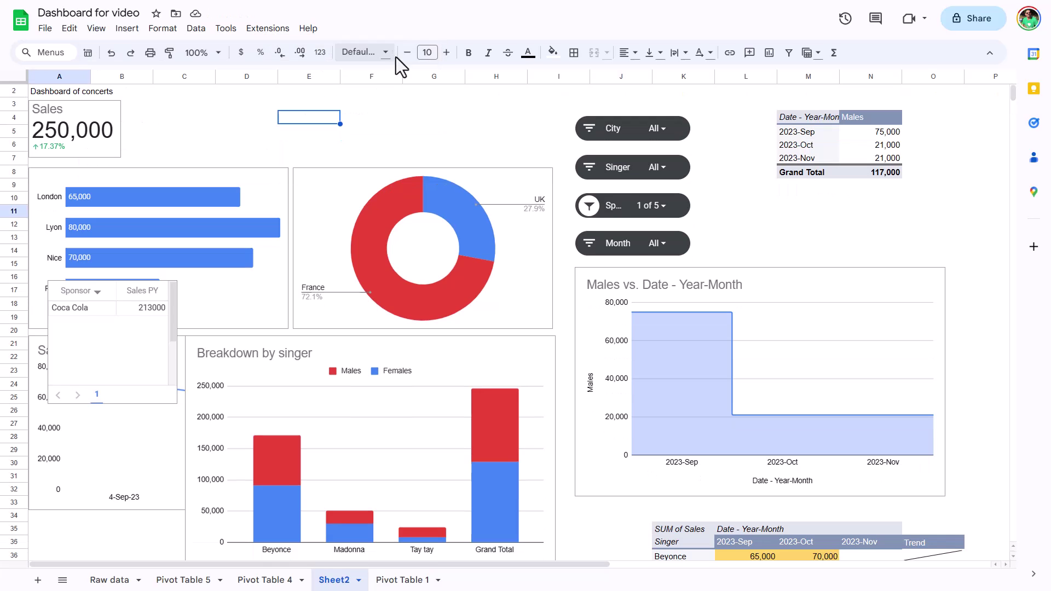
click(393, 119)
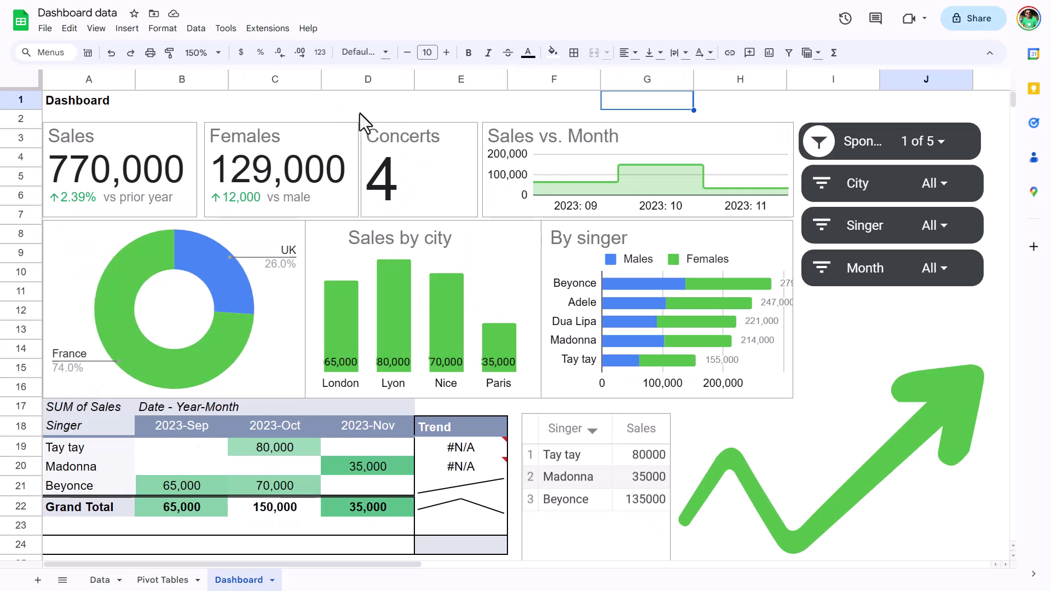
Nudge the Females scorecard left and set the Sponsor slicer to Select all
click(359, 109)
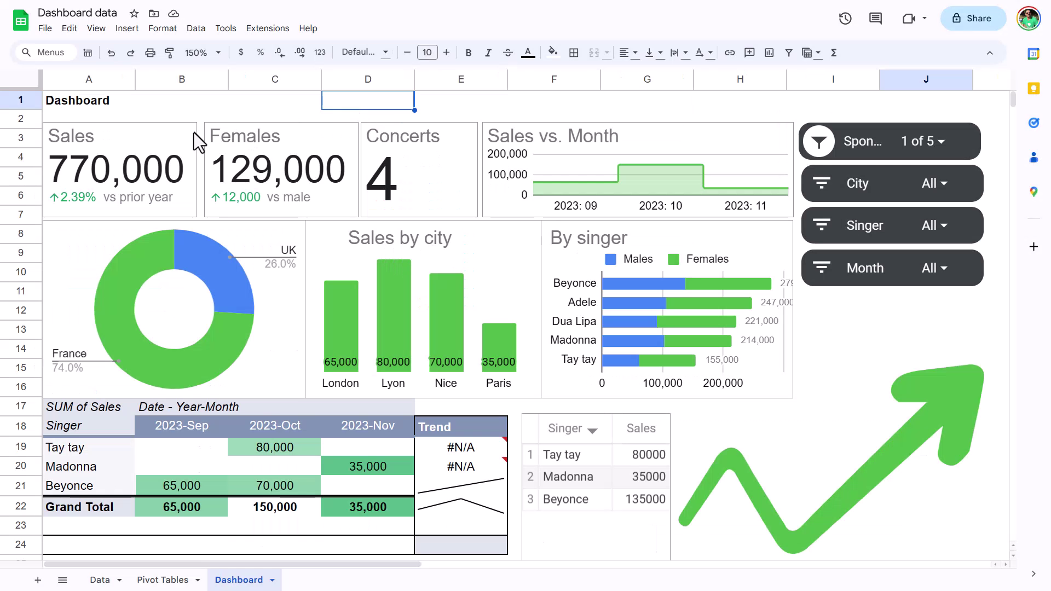
mouse_move(271, 136)
mouse_down()
mouse_move(279, 138)
mouse_move(272, 130)
mouse_up()
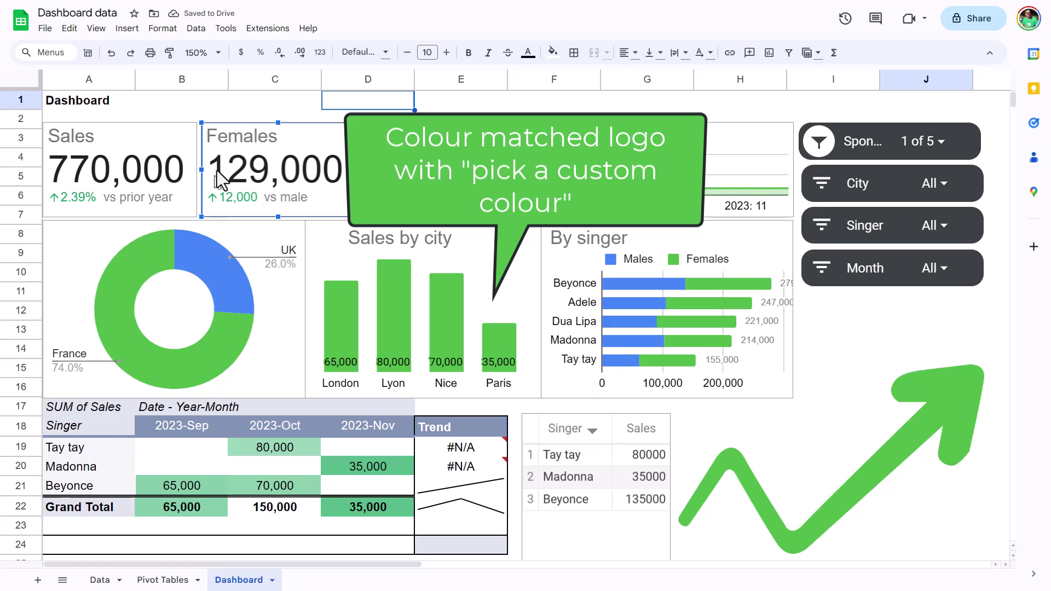
click(925, 141)
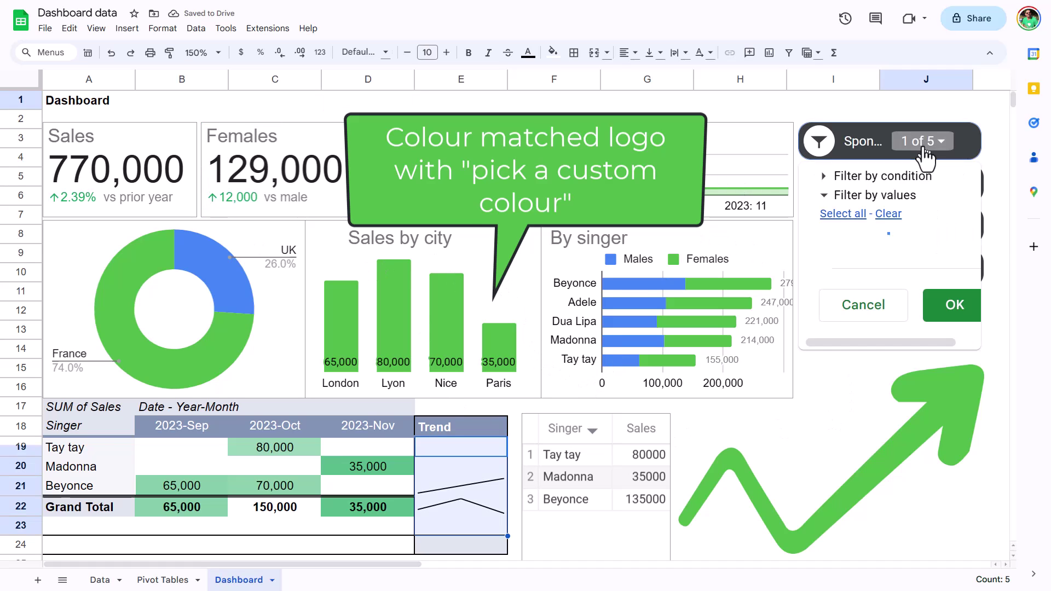
click(846, 213)
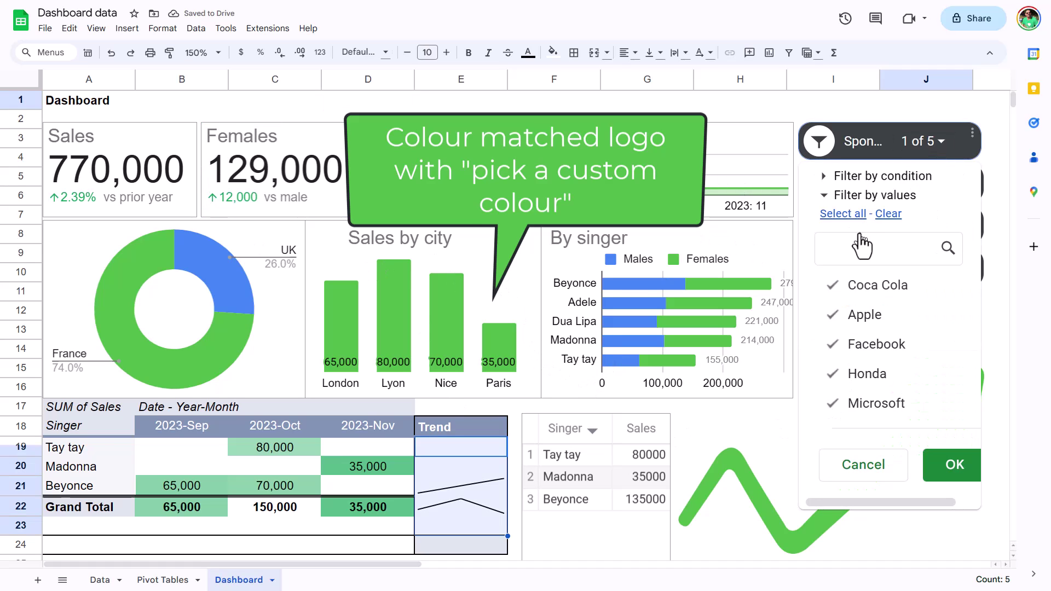
click(951, 465)
click(491, 342)
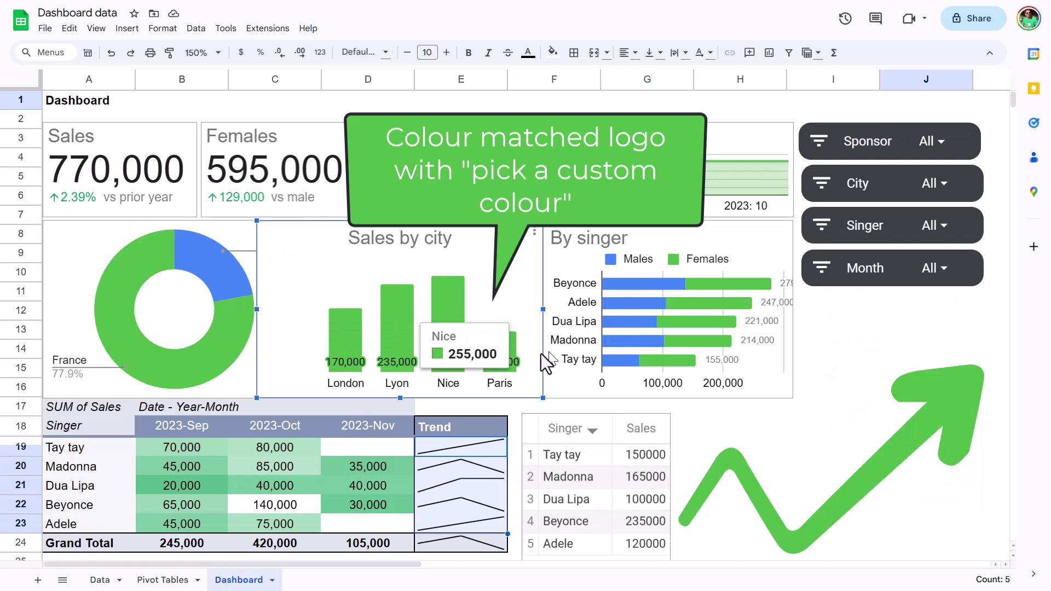
double_click(706, 309)
click(943, 94)
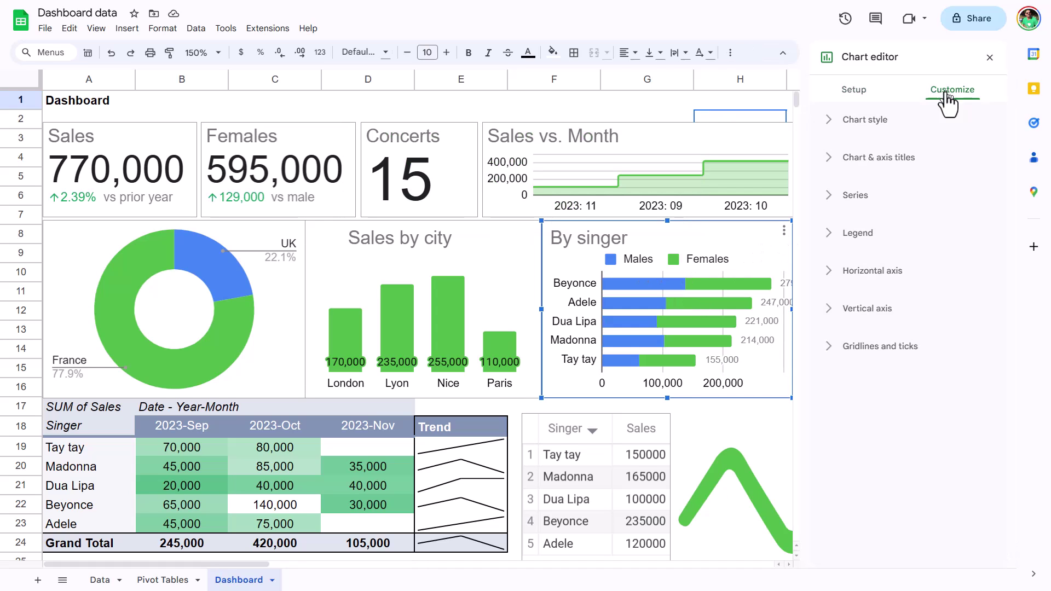
click(846, 198)
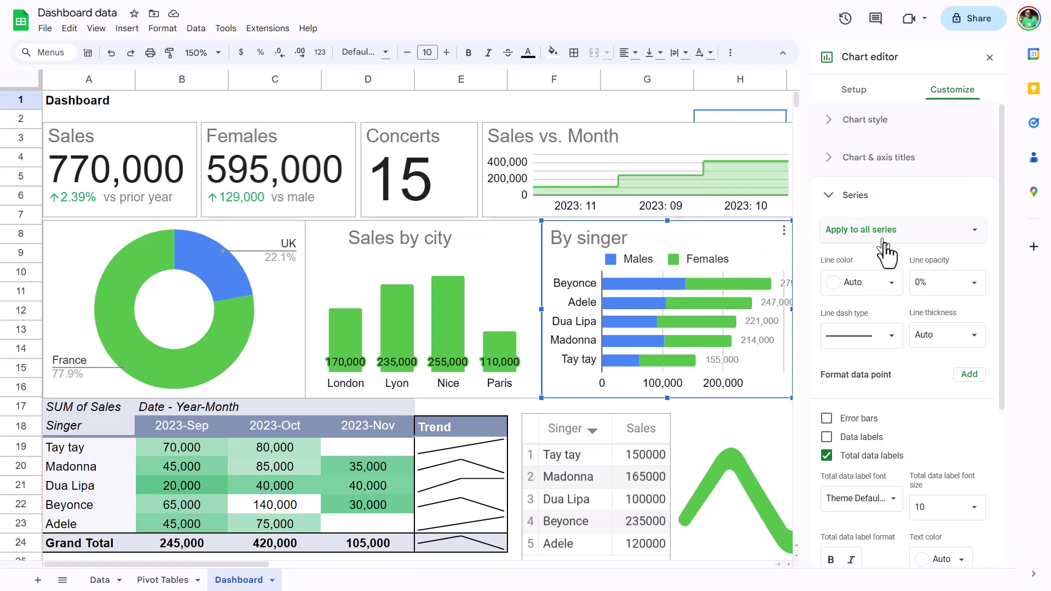
click(827, 438)
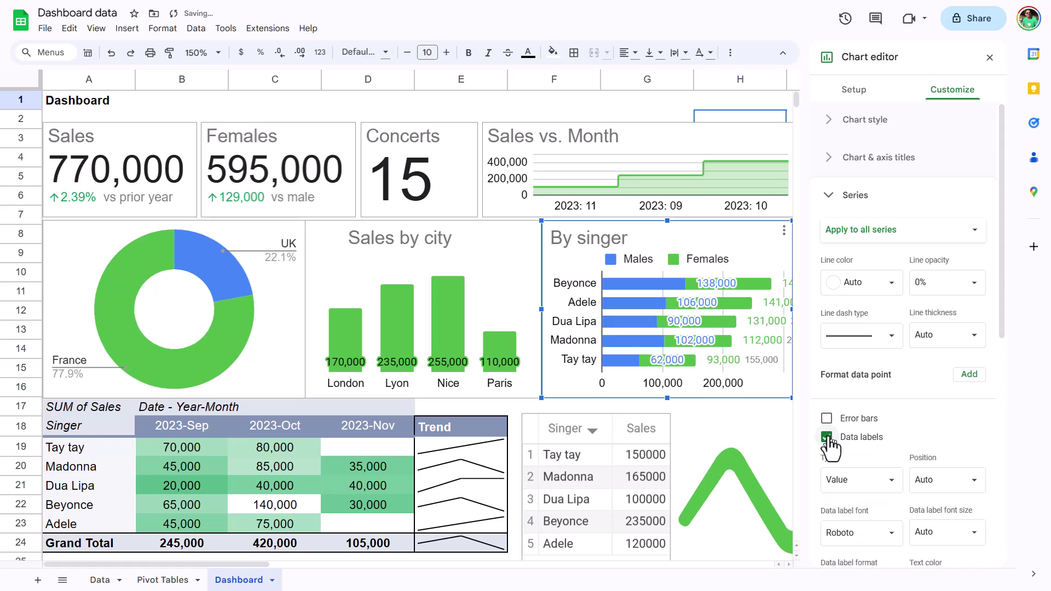
click(828, 439)
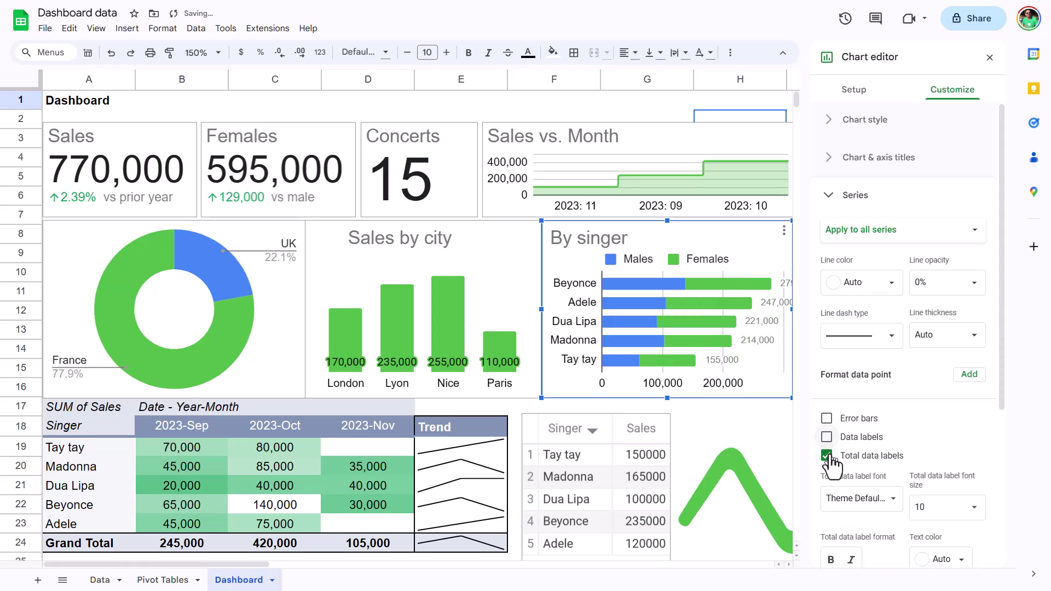
click(827, 455)
click(827, 456)
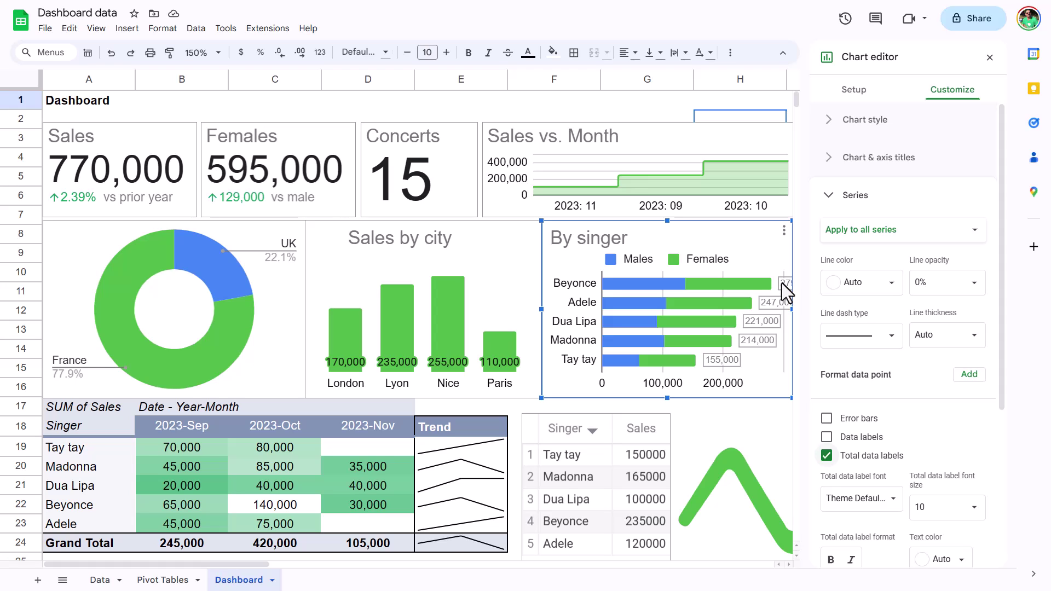
click(624, 154)
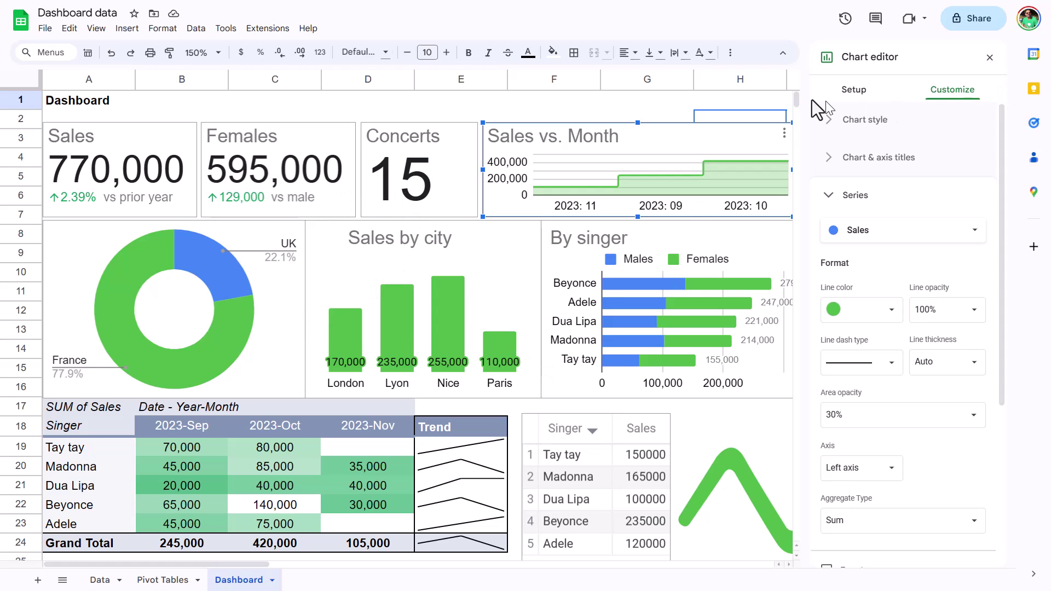
click(989, 57)
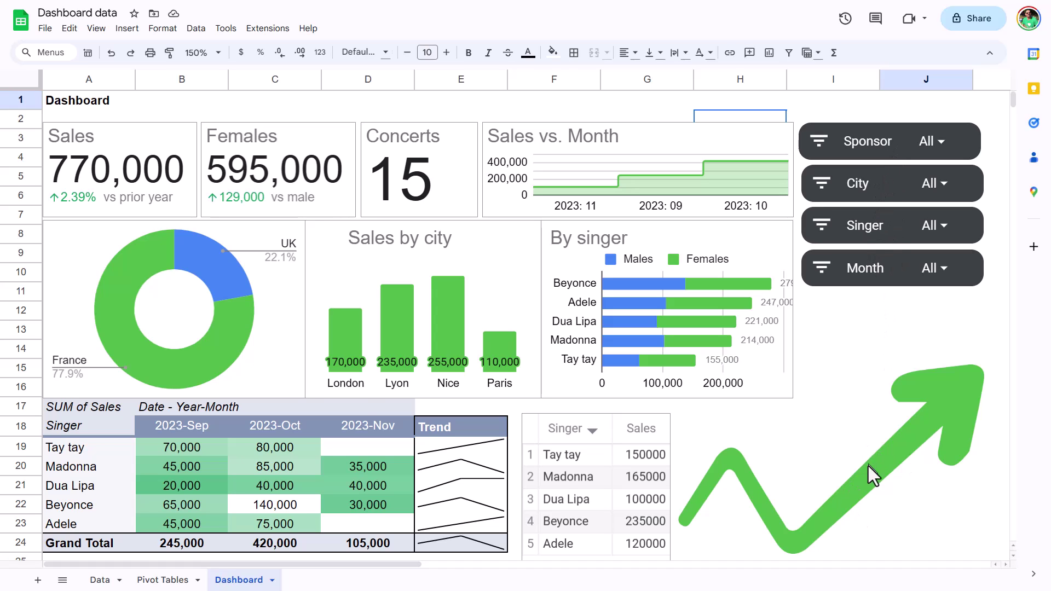
click(829, 352)
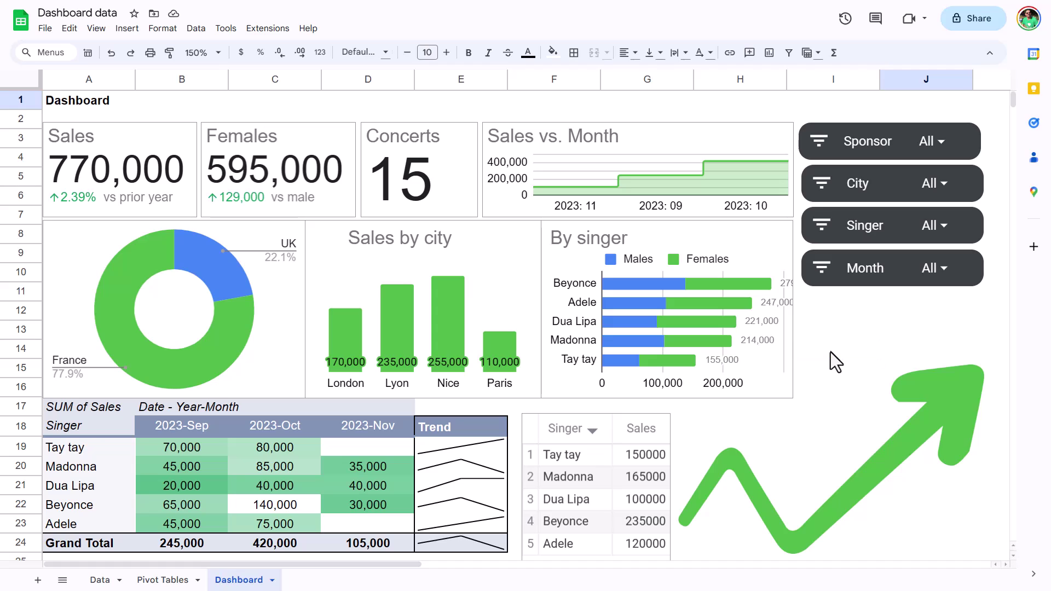